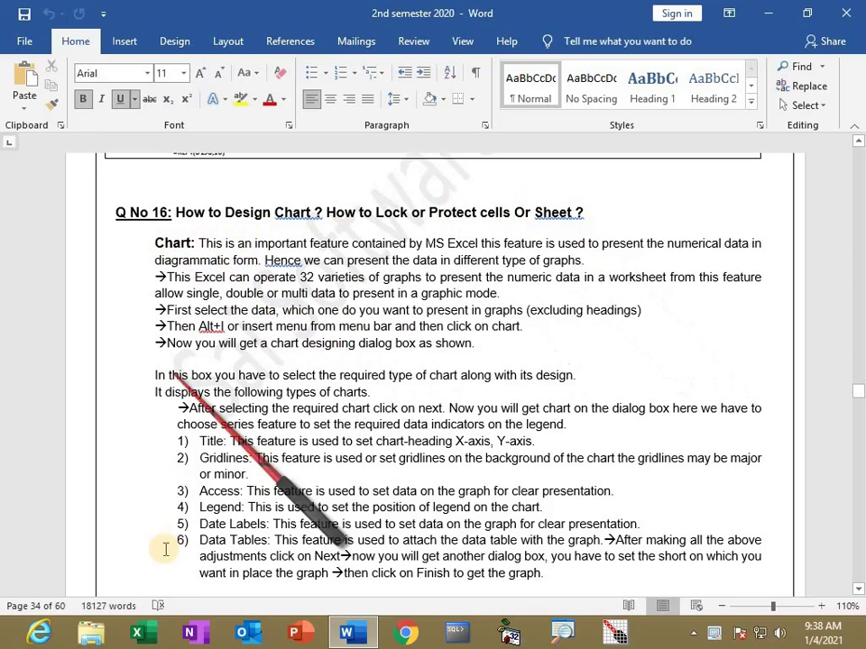
# Launch Excel from the taskbar over the open Word document
pyautogui.click(146, 634)
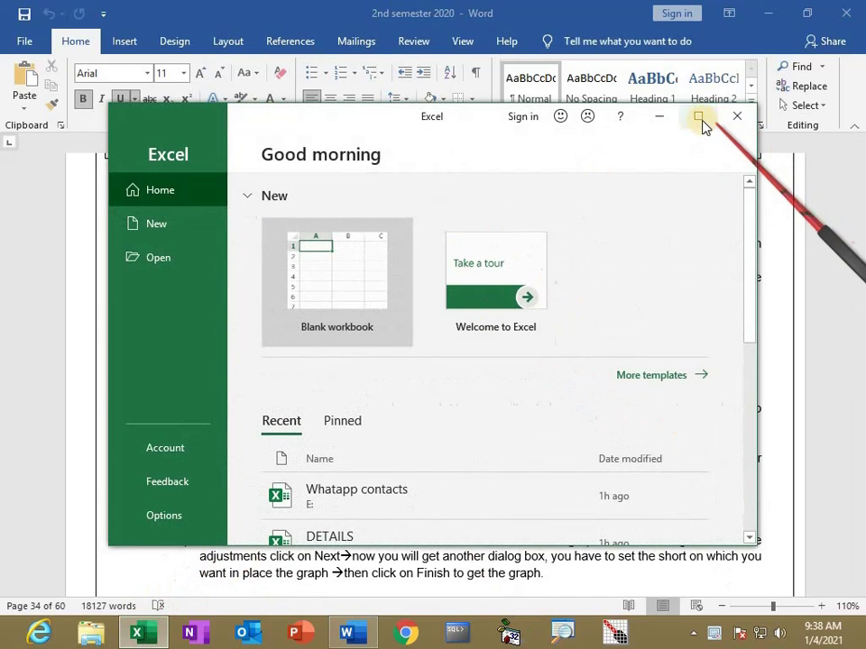
# Create a blank workbook, make the whole sheet bold 14-point, and widen column C
pyautogui.click(700, 118)
pyautogui.click(222, 175)
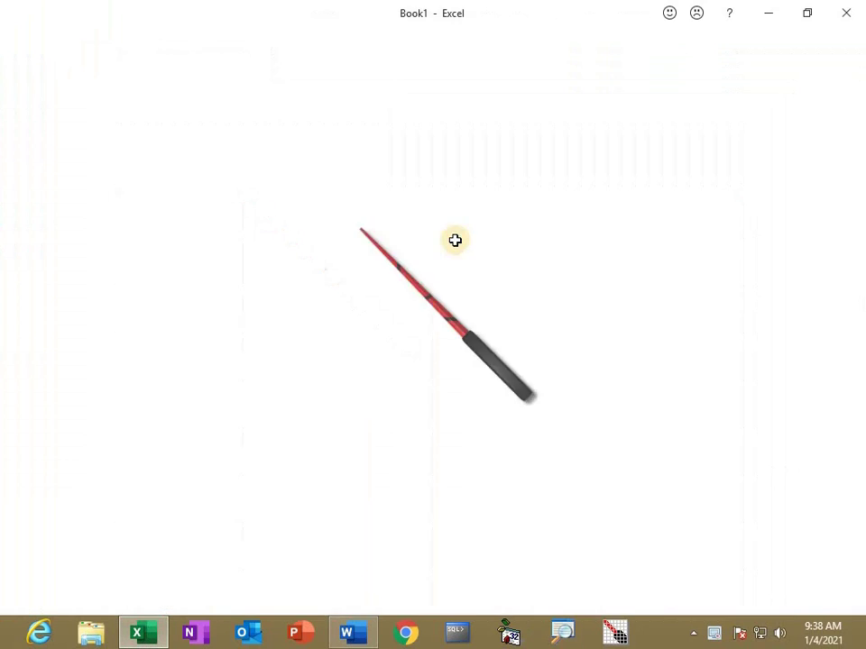
pyautogui.click(6, 179)
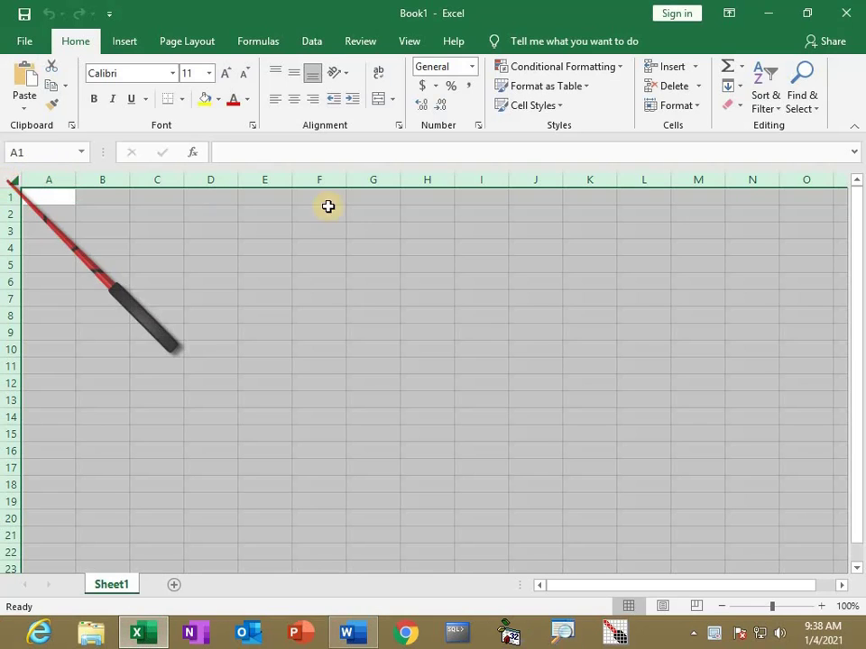
pyautogui.click(93, 99)
pyautogui.click(231, 76)
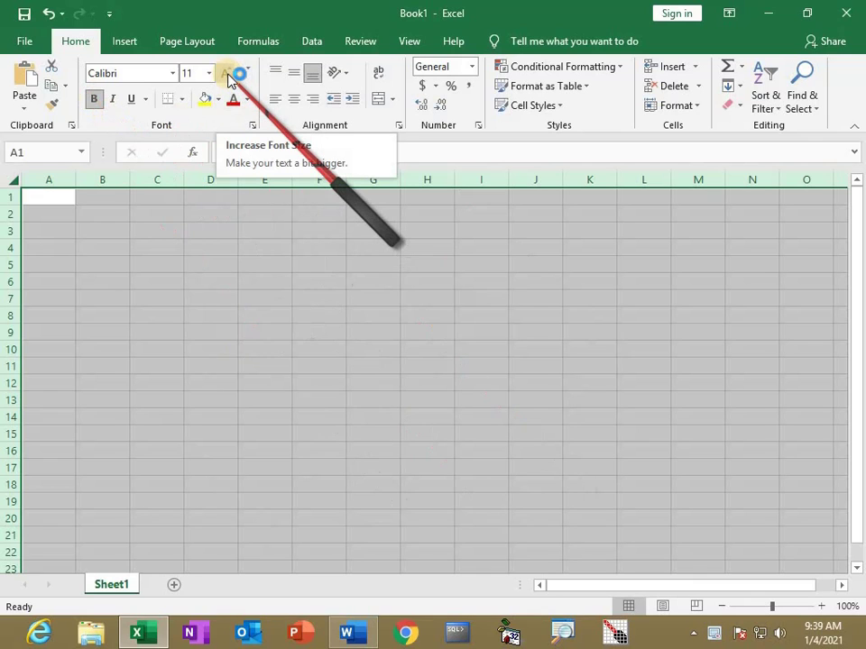
pyautogui.click(226, 73)
pyautogui.click(226, 73)
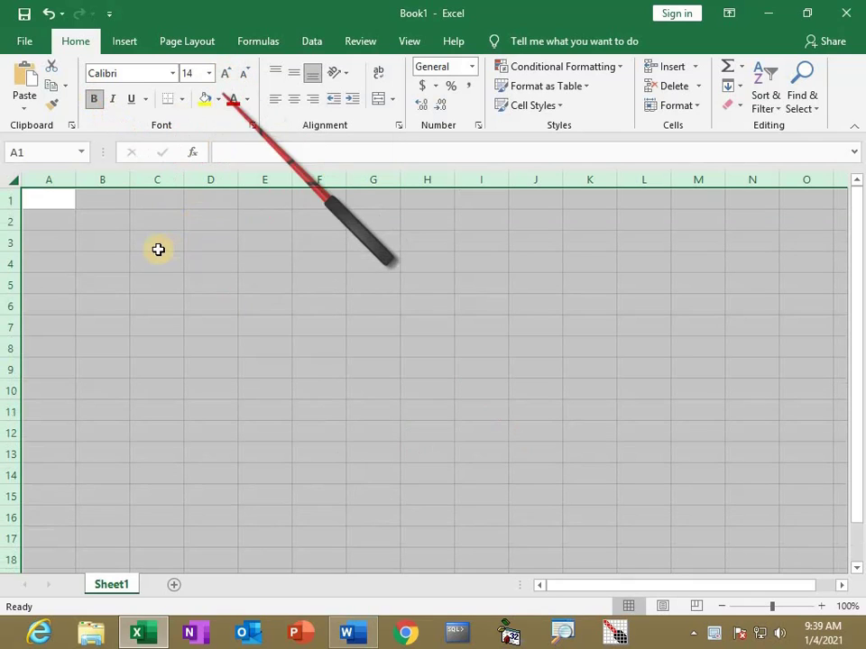
pyautogui.click(145, 243)
pyautogui.moveTo(184, 180); pyautogui.dragTo(199, 194)
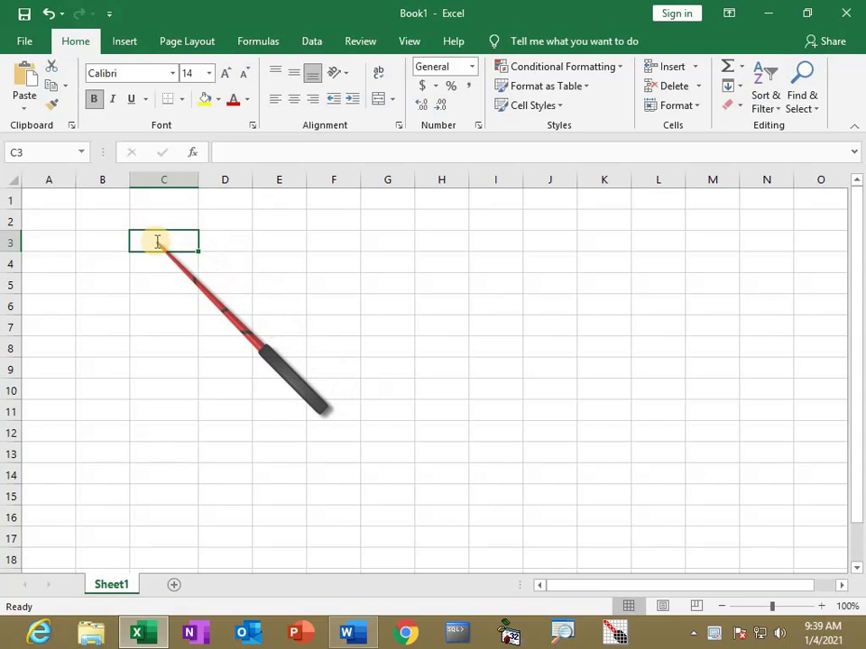
# Enter PGDCA 200, DCA 50, TALLY 300 and OFFICE 250 in columns C and D
pyautogui.write('PGDCA')
pyautogui.press('Tab')
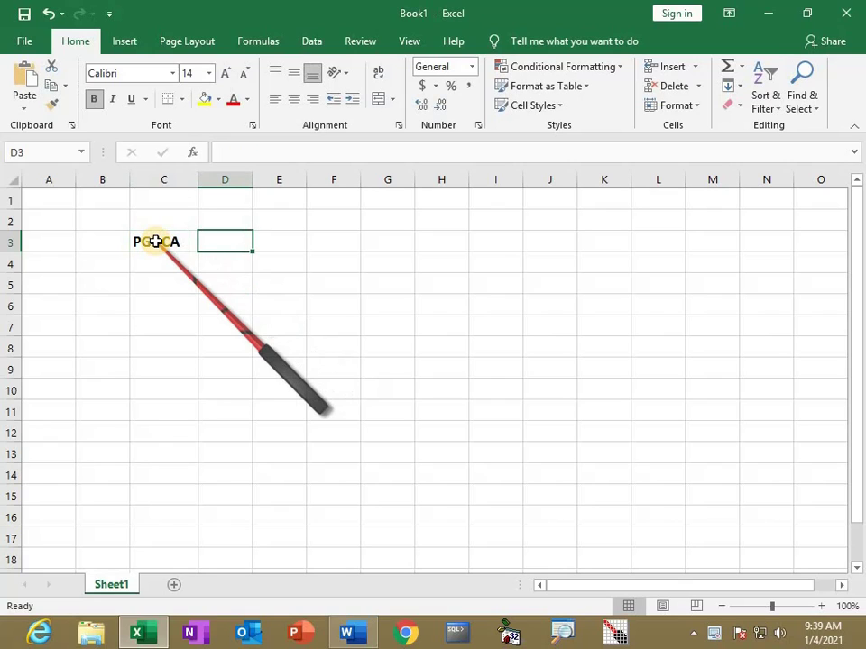
pyautogui.write('200')
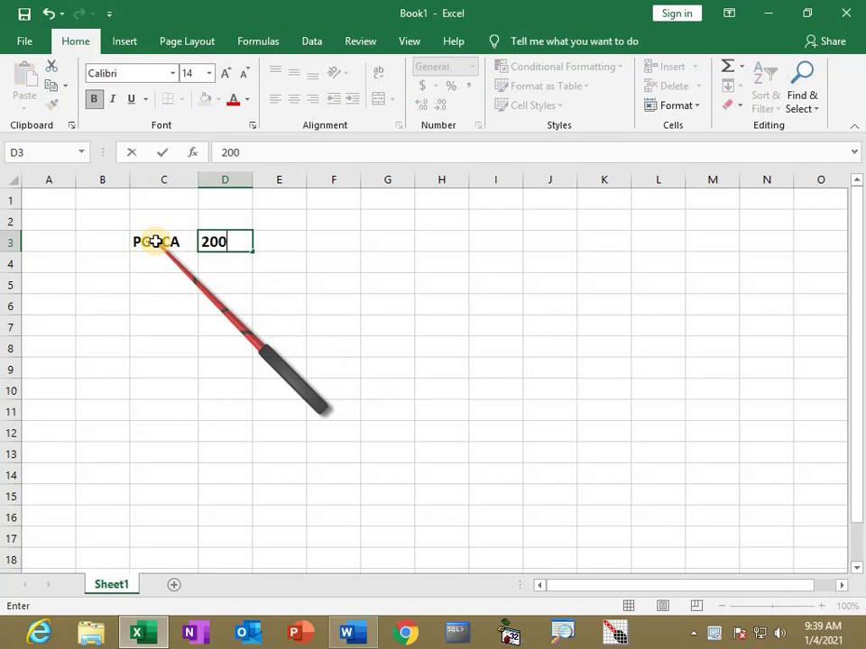
pyautogui.press('Return')
pyautogui.write('DCA')
pyautogui.press('Tab')
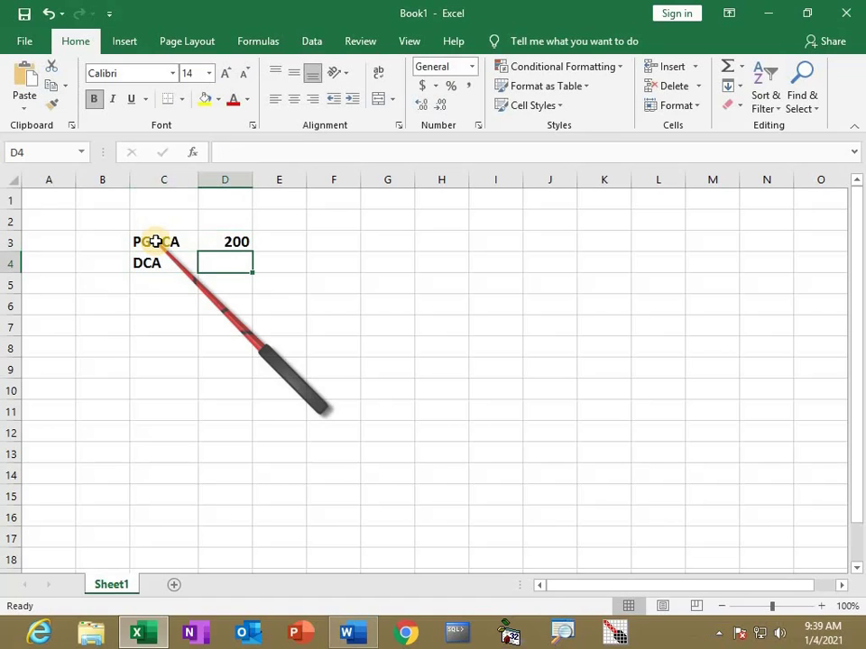
pyautogui.write('50')
pyautogui.press('Return')
pyautogui.write('TALLY')
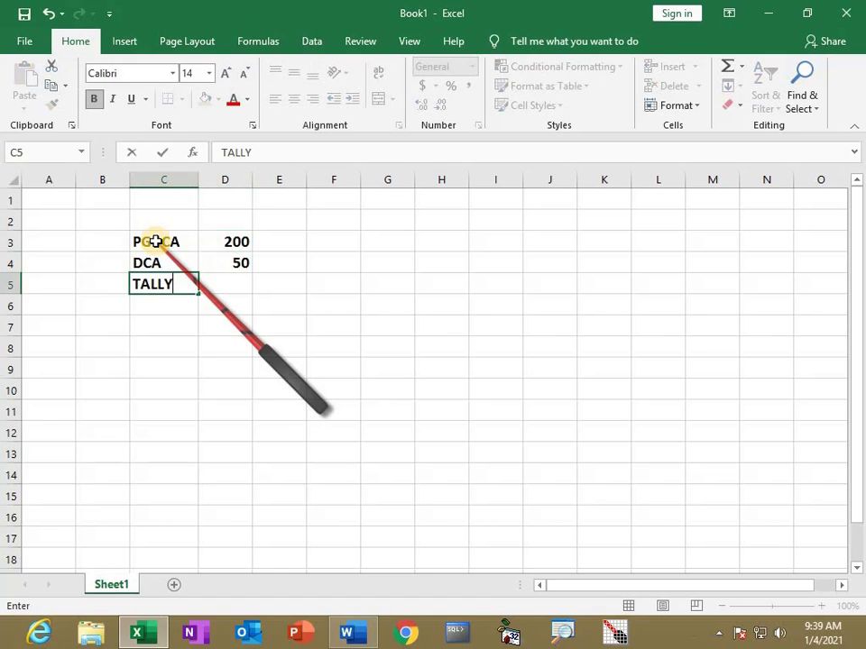
pyautogui.press('Tab')
pyautogui.write('30')
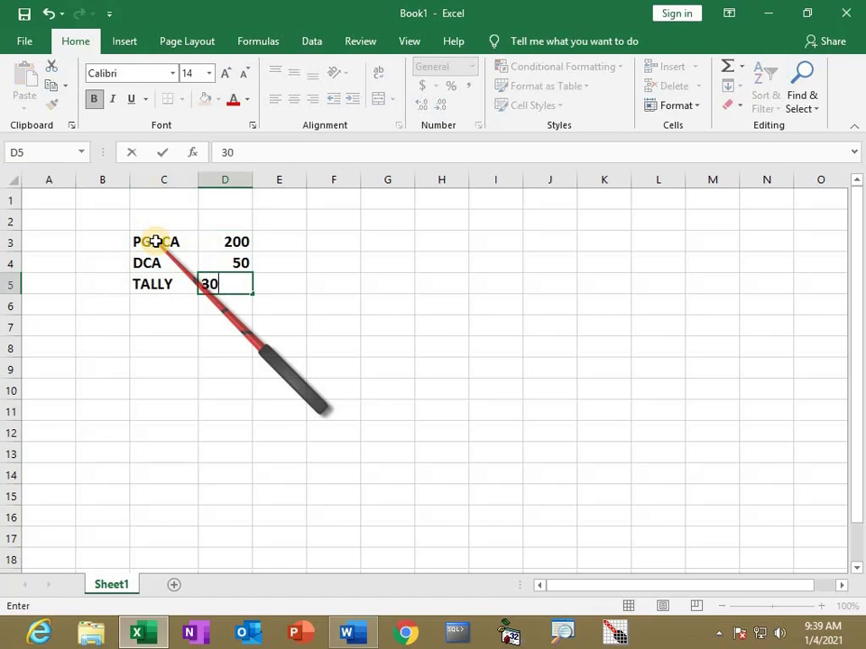
pyautogui.press('Return')
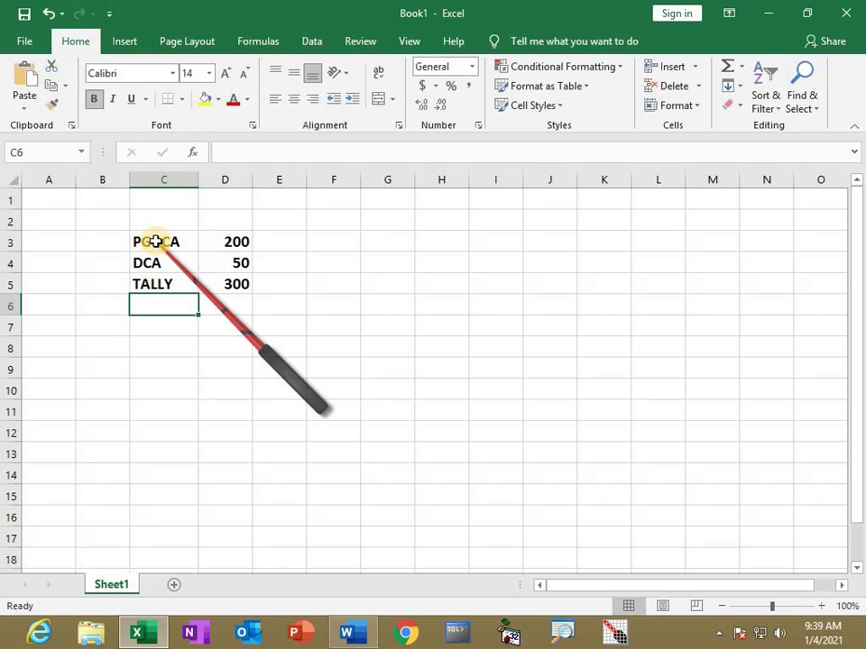
pyautogui.write('OFFICE')
pyautogui.press('Tab')
pyautogui.write('250')
pyautogui.press('Return')
# Add C language 40, JAVA 100, HTML 30 and AUTOCAD 20, widening column C to fit
pyautogui.write('C language')
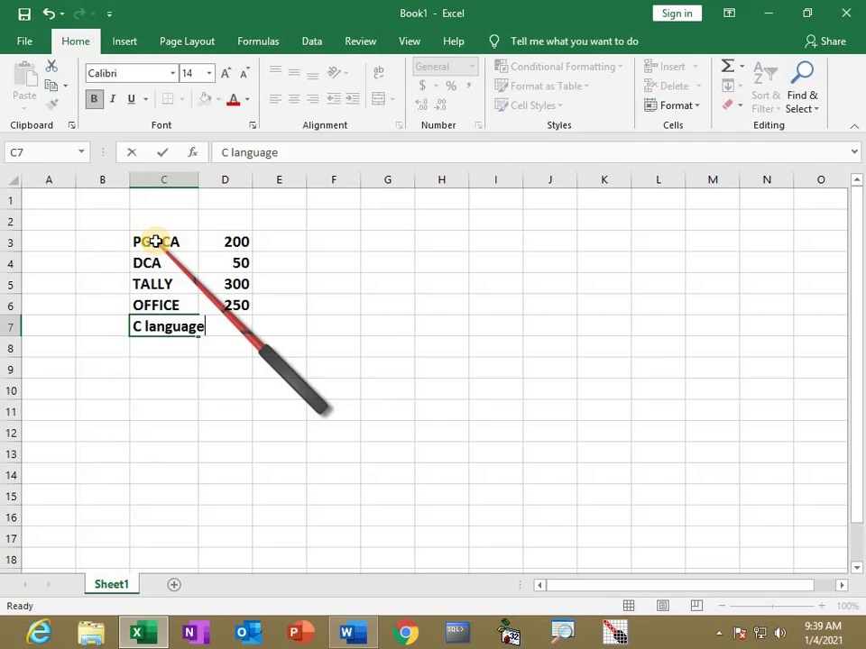
pyautogui.press('Tab')
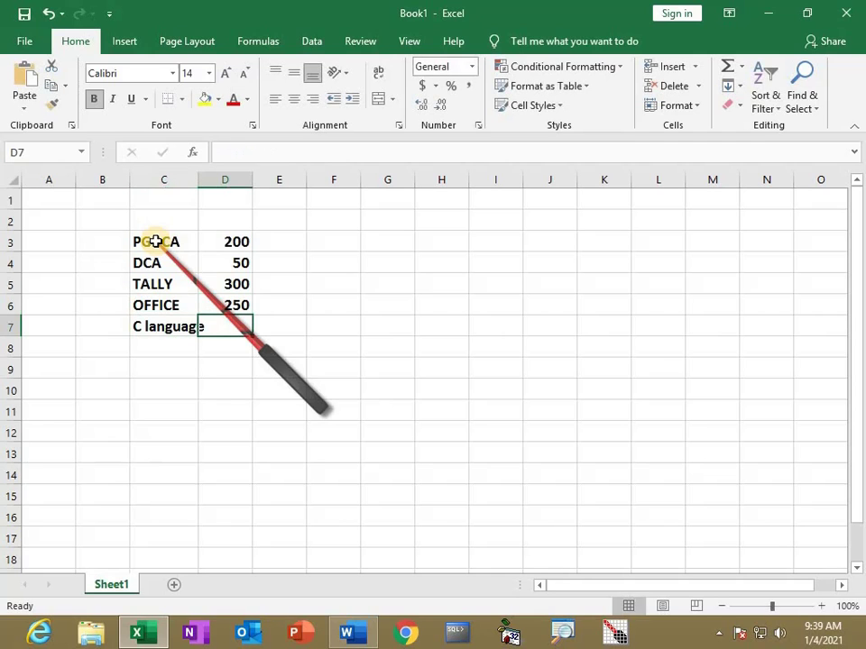
pyautogui.write('40')
pyautogui.press('Return')
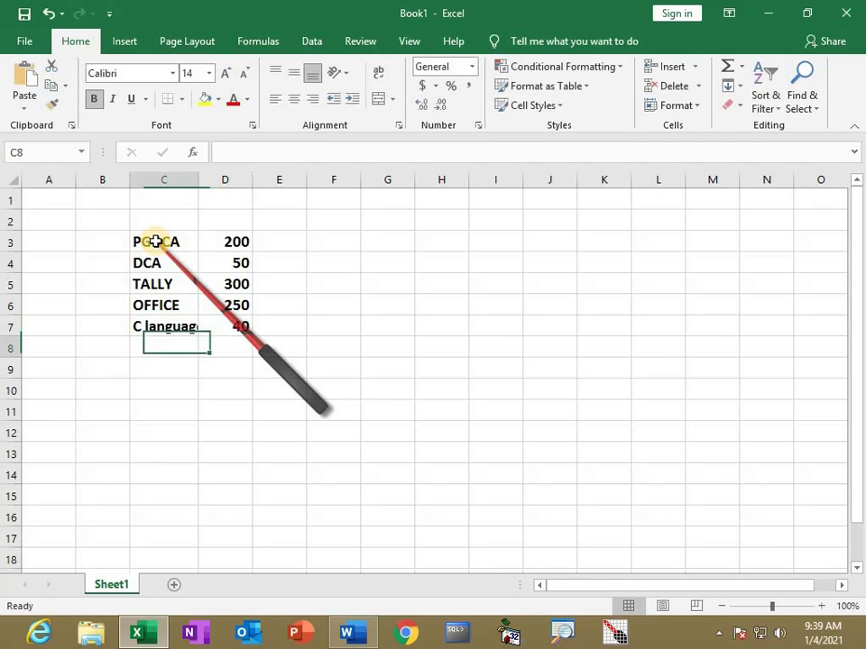
pyautogui.write('JAVA')
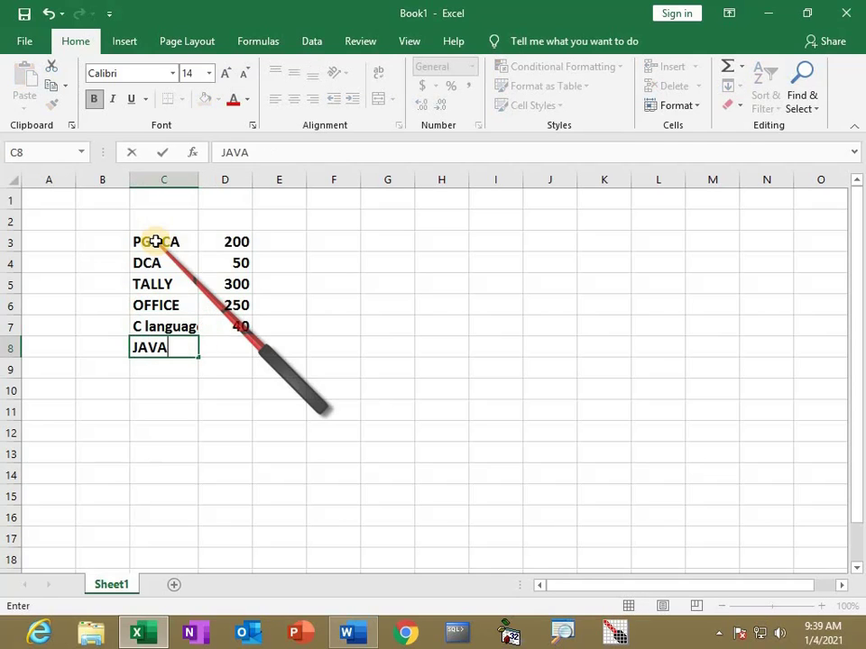
pyautogui.press('Tab')
pyautogui.write('1')
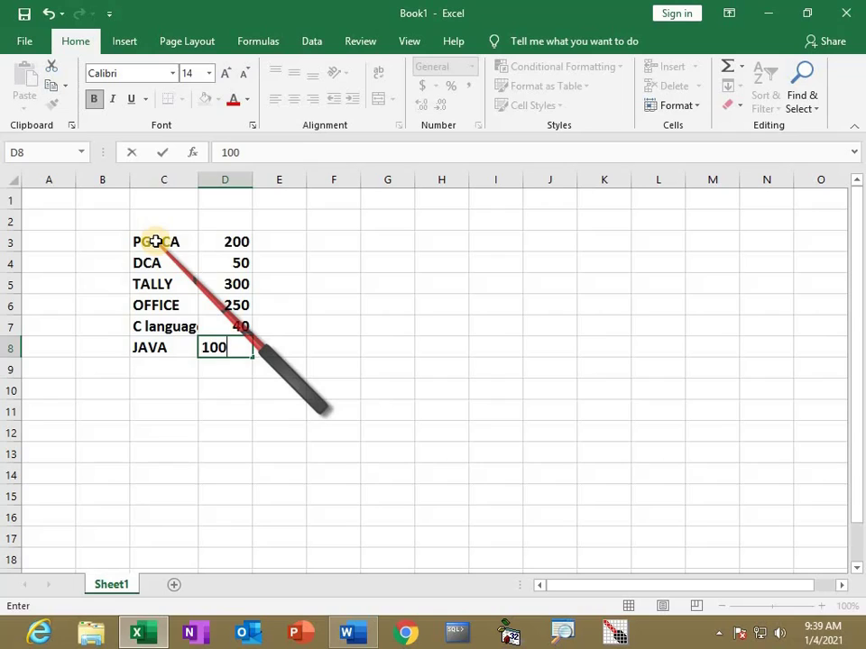
pyautogui.press('Return')
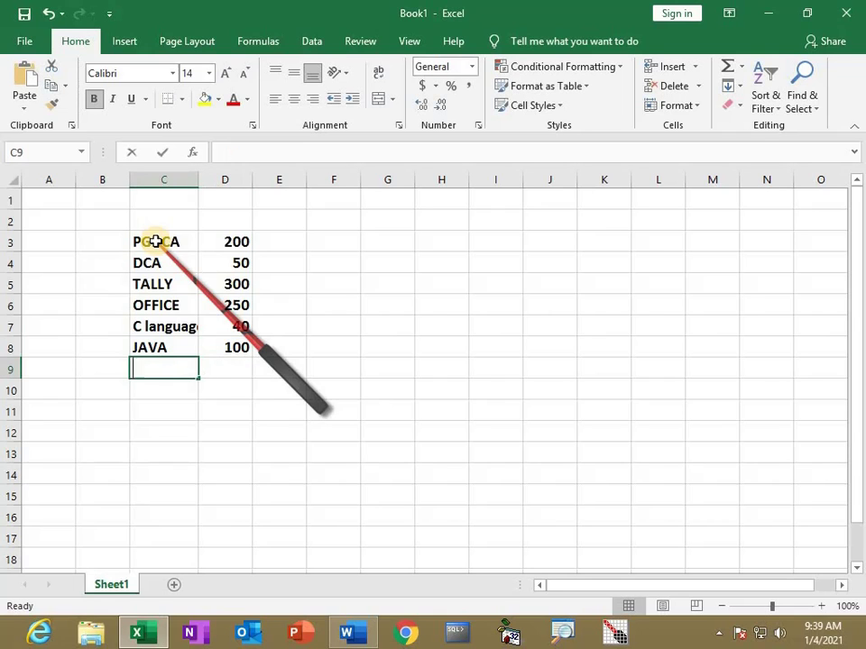
pyautogui.write('HTML')
pyautogui.press('Tab')
pyautogui.write('3')
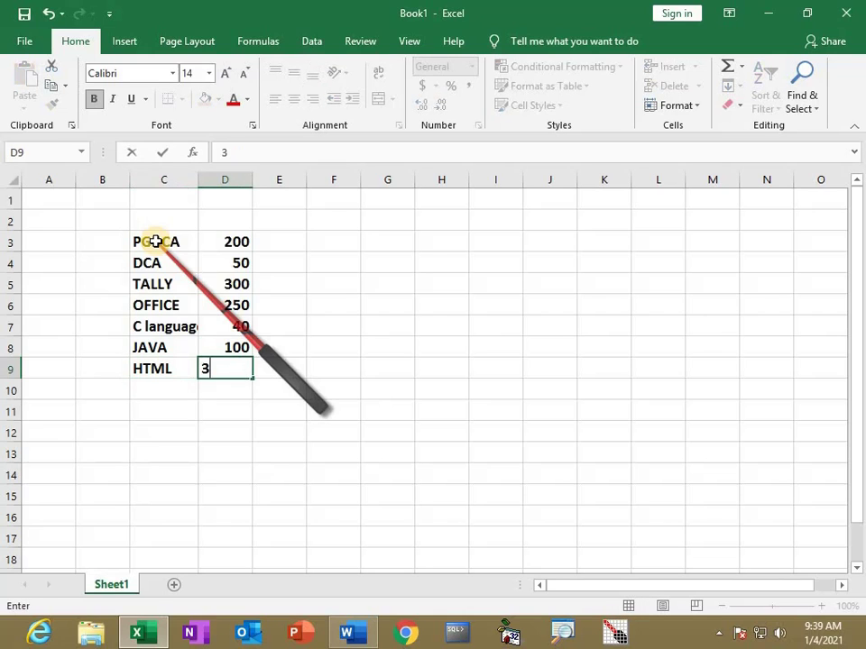
pyautogui.write('0')
pyautogui.press('Return')
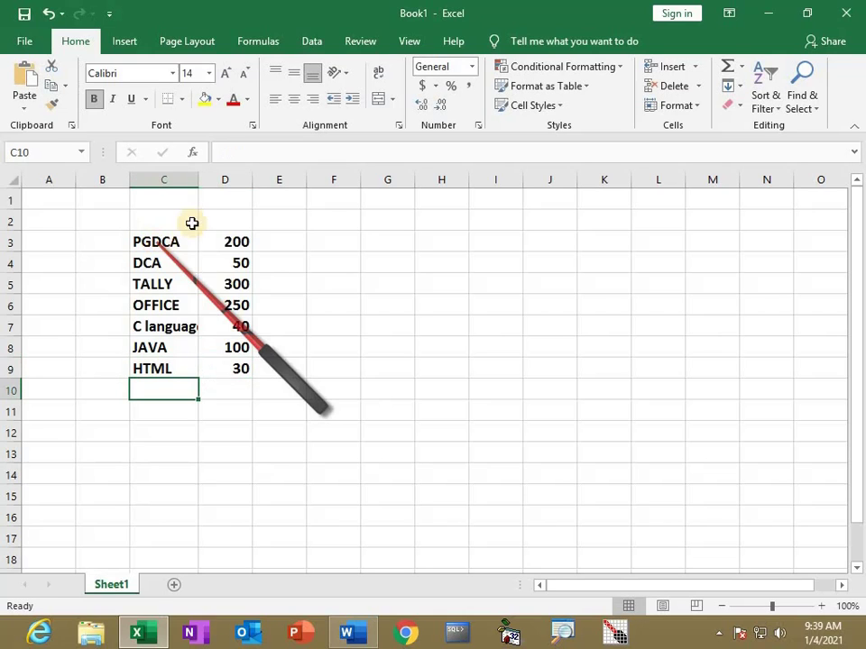
pyautogui.moveTo(197, 177); pyautogui.dragTo(241, 242)
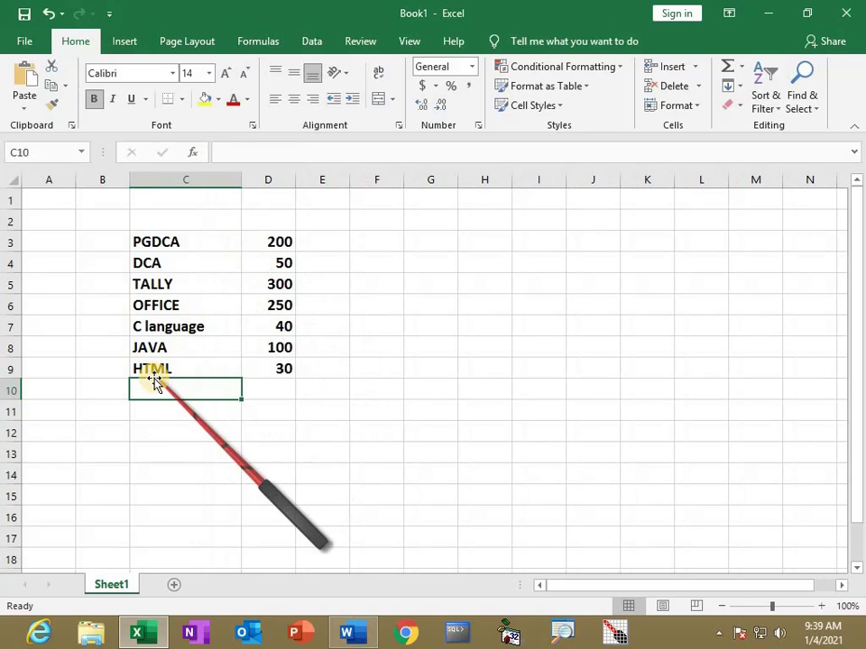
pyautogui.write('AUTOCAD')
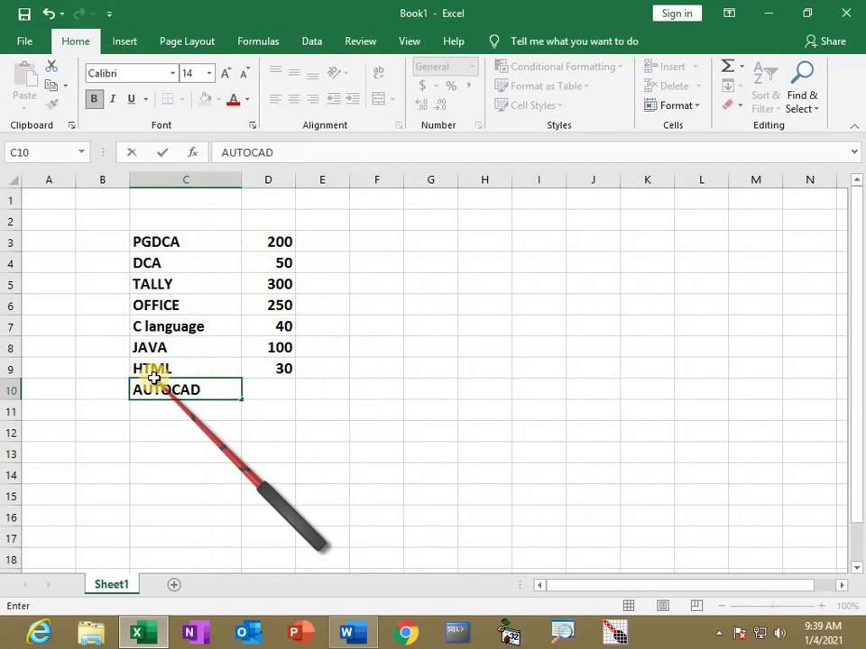
pyautogui.press('Tab')
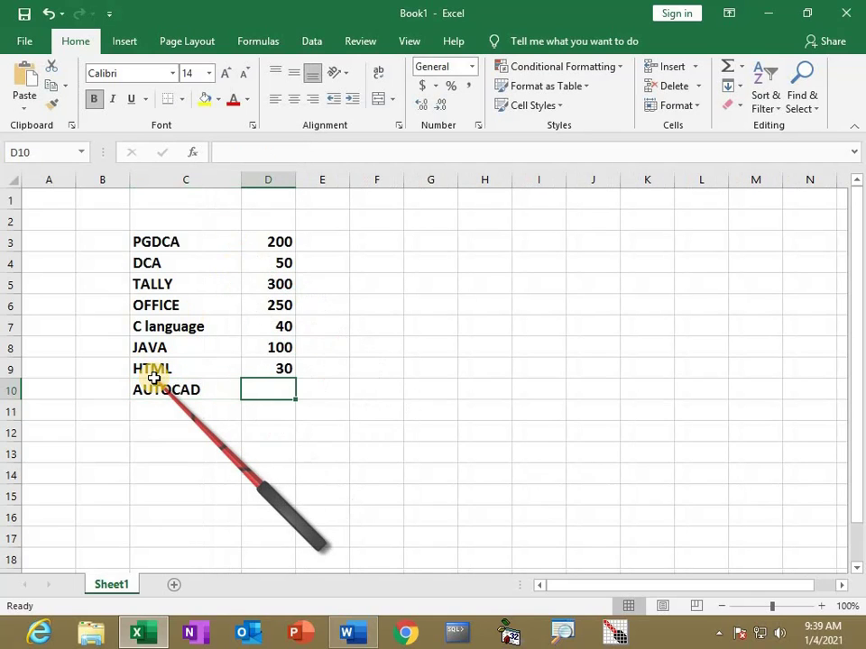
pyautogui.write('20')
pyautogui.press('Return')
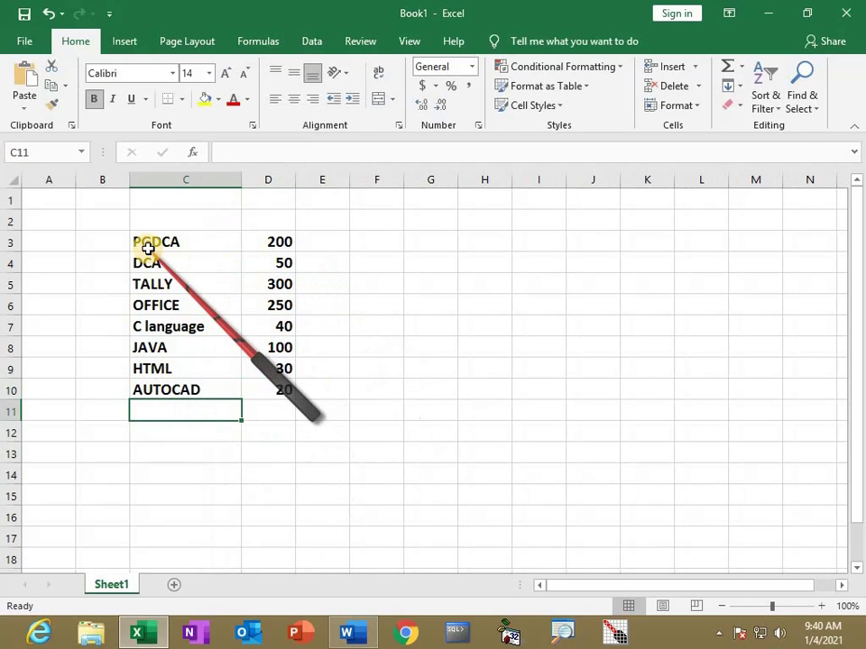
# Insert a clustered column chart of C3:D10 and move it right of the table
pyautogui.moveTo(149, 241); pyautogui.dragTo(270, 389)
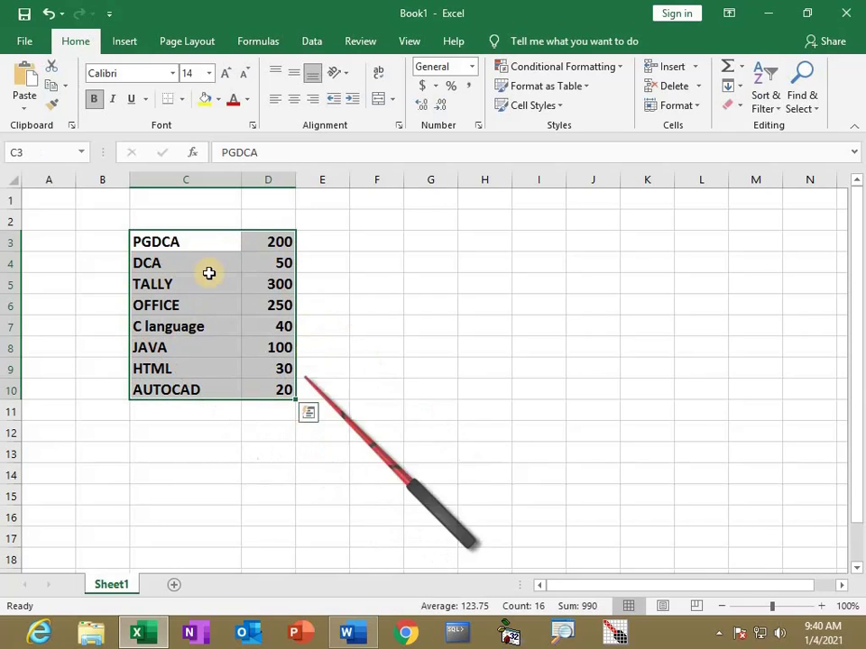
pyautogui.click(125, 41)
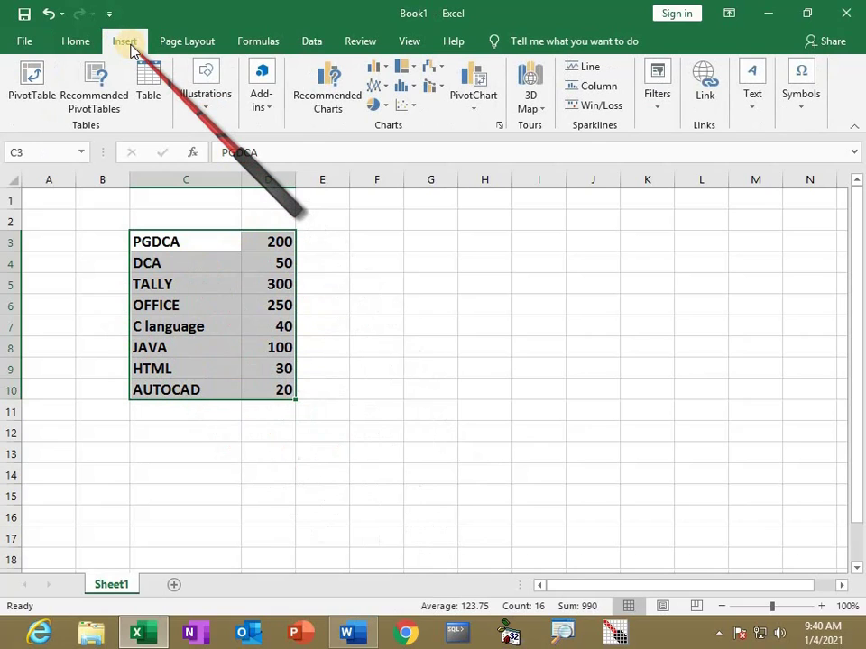
pyautogui.click(383, 70)
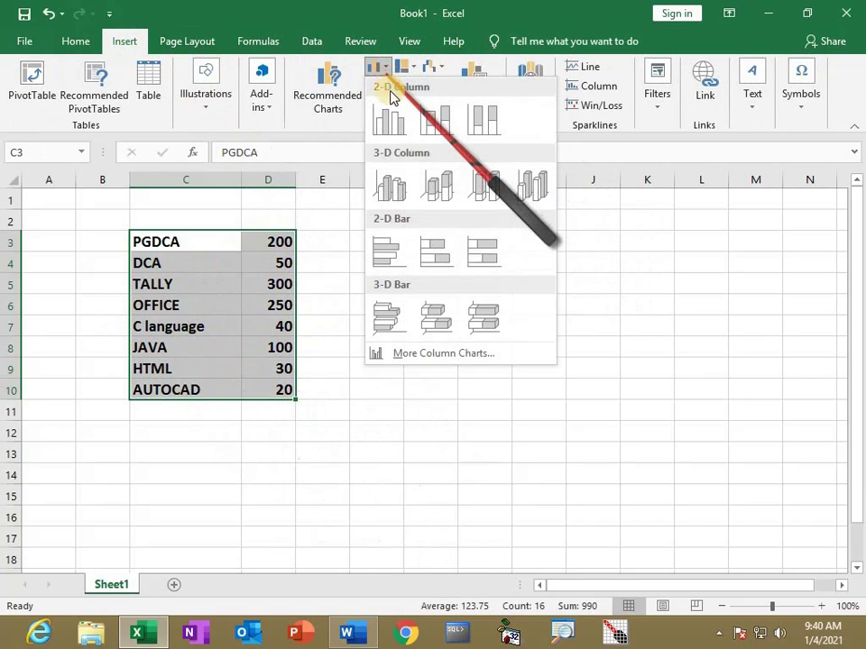
pyautogui.click(394, 134)
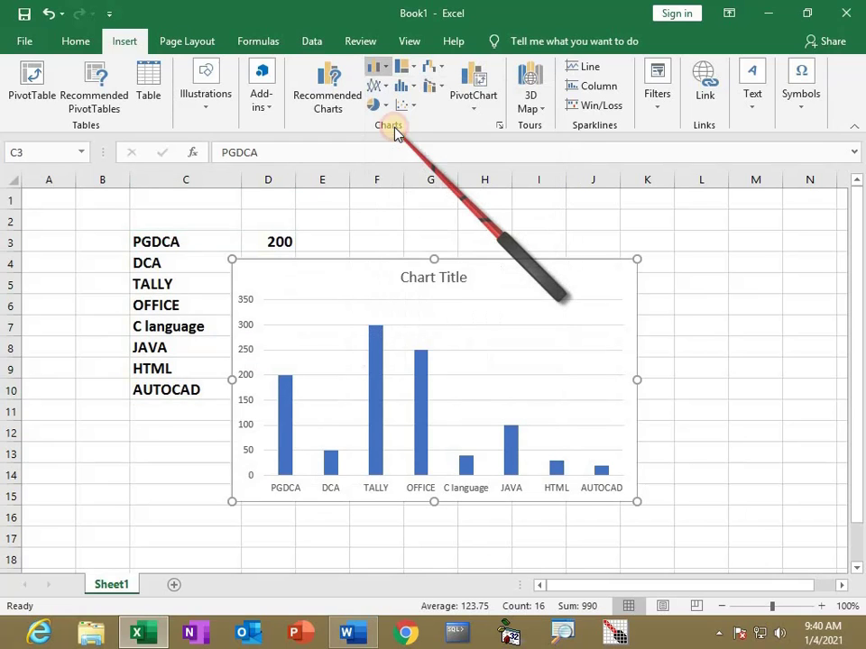
pyautogui.moveTo(386, 262); pyautogui.dragTo(512, 254)
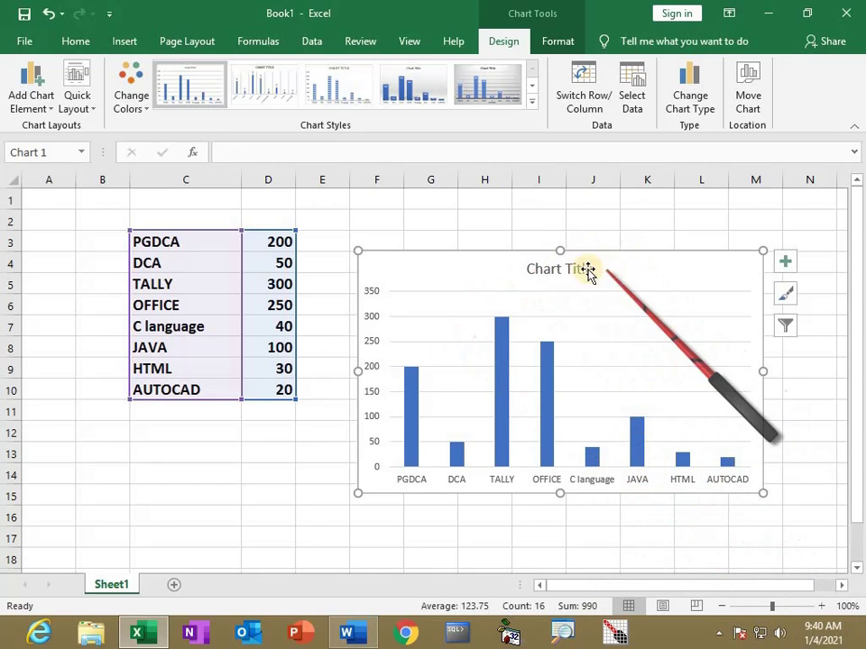
# Add a chart title above the chart reading STUDENT JOINING REPORT
pyautogui.click(50, 112)
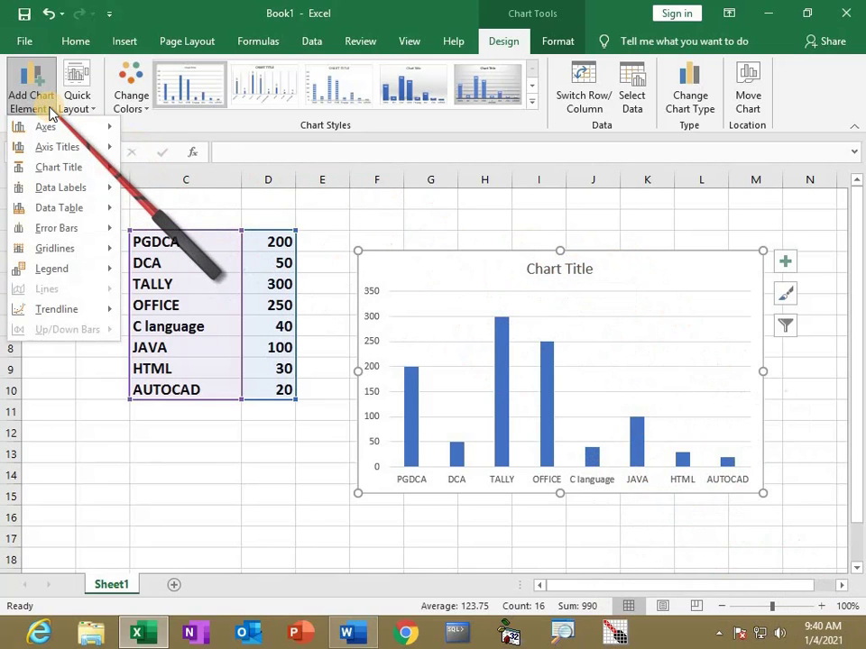
pyautogui.moveTo(51, 154)
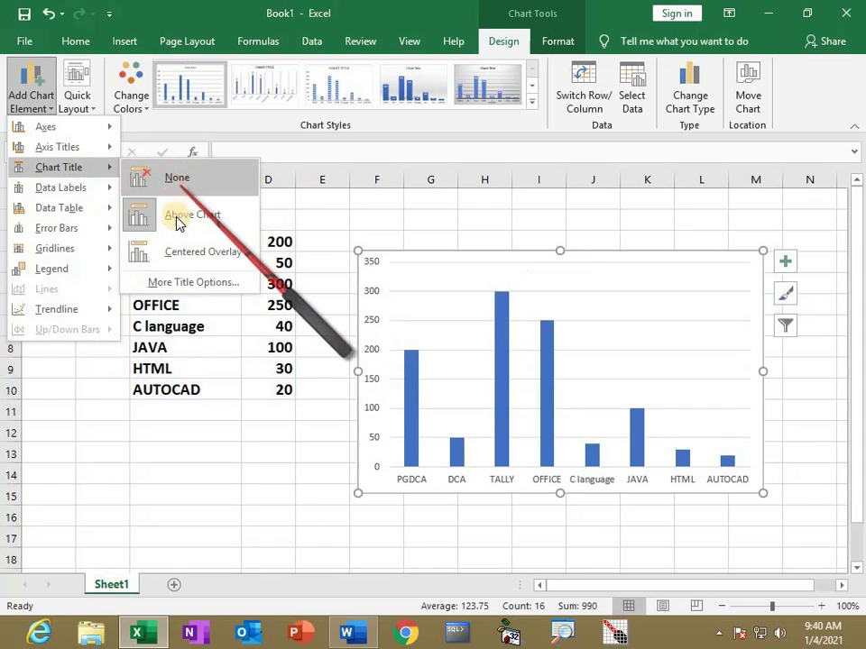
pyautogui.click(176, 216)
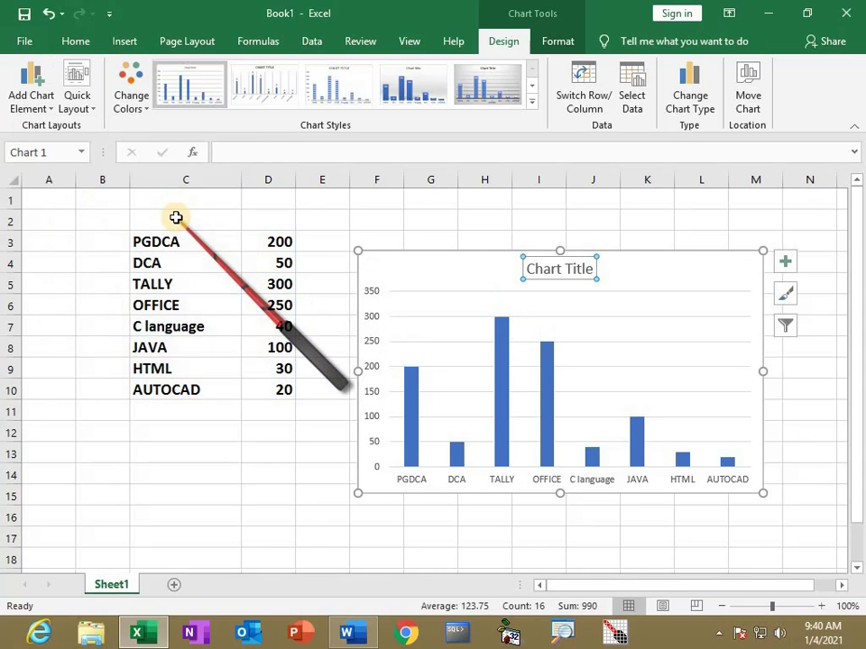
pyautogui.write('STUDENT JOINING REPORT')
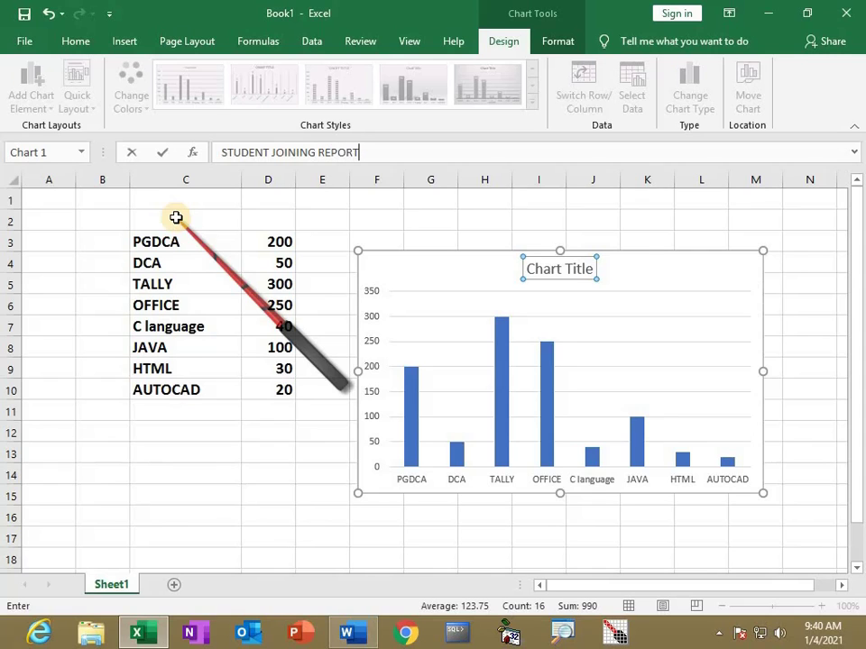
pyautogui.press('Return')
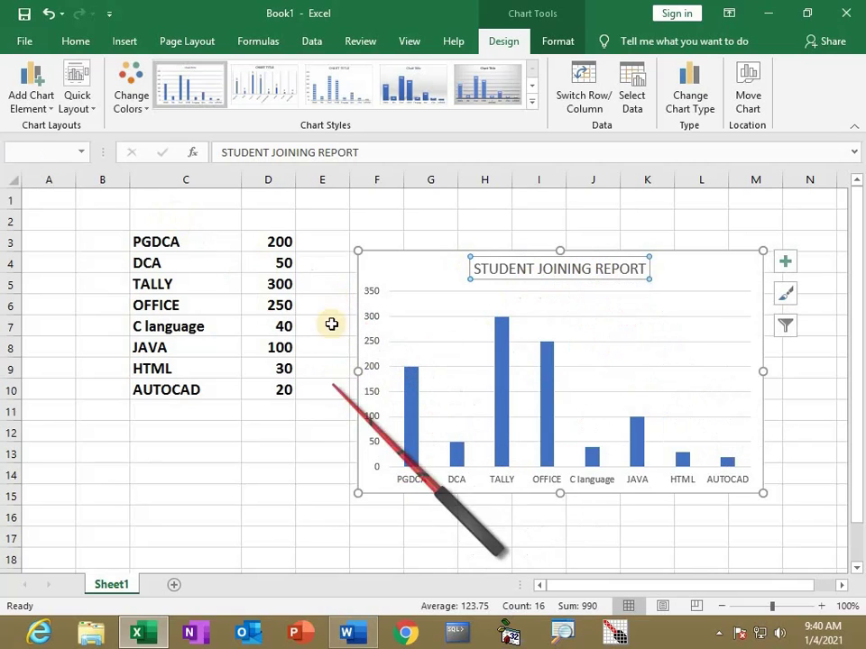
# Add the primary horizontal axis title COURSES to the chart
pyautogui.click(47, 108)
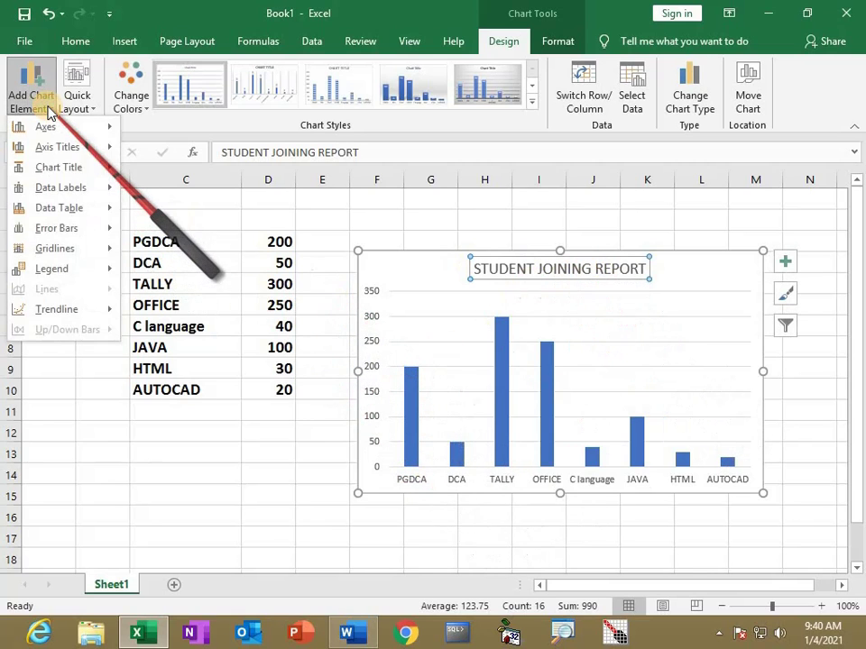
pyautogui.moveTo(45, 147)
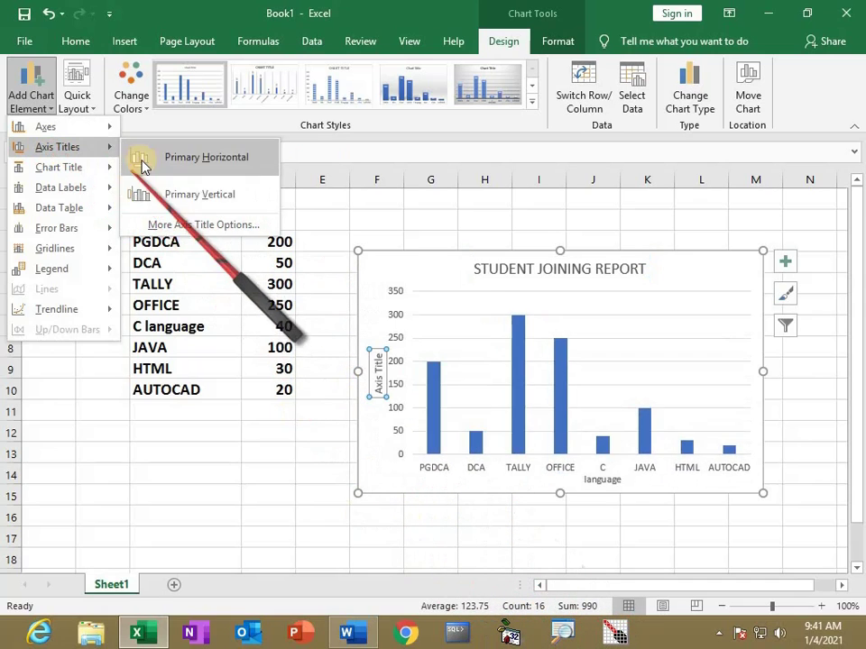
pyautogui.click(561, 631)
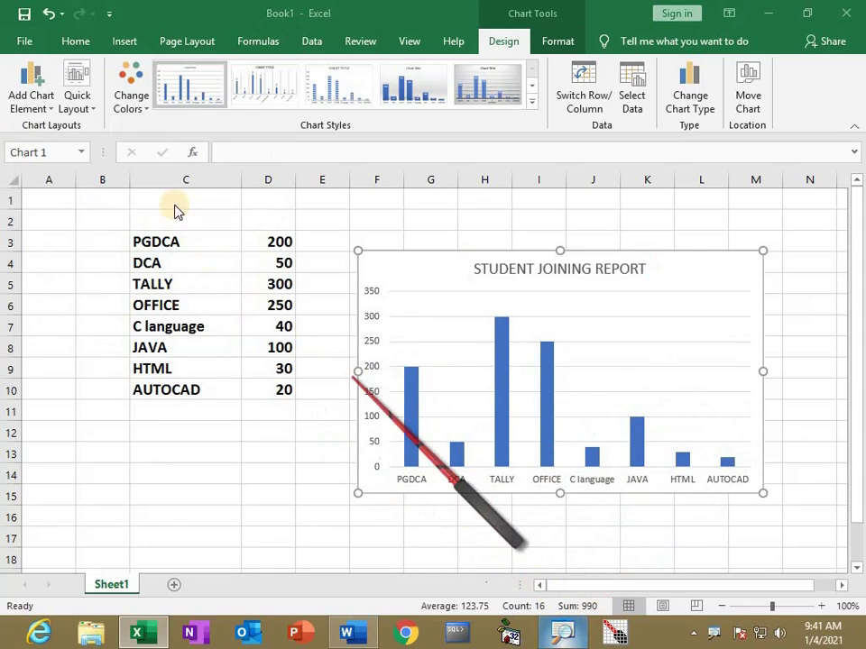
pyautogui.click(41, 113)
pyautogui.click(50, 115)
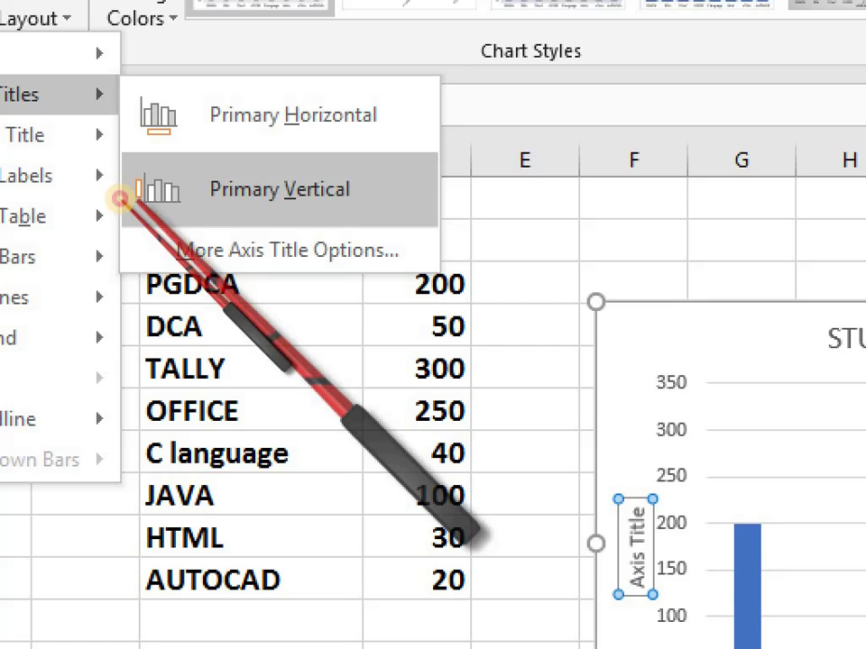
pyautogui.moveTo(122, 176)
pyautogui.mouseDown()
pyautogui.moveTo(133, 219)
pyautogui.moveTo(120, 210)
pyautogui.moveTo(122, 187)
pyautogui.mouseUp()
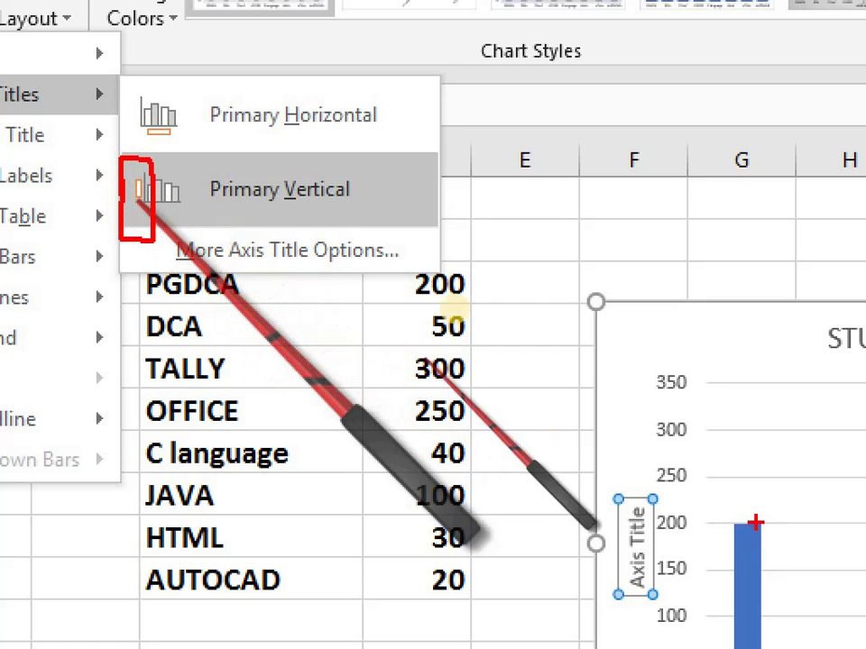
pyautogui.moveTo(217, 140)
pyautogui.mouseDown()
pyautogui.moveTo(377, 140)
pyautogui.moveTo(383, 87)
pyautogui.moveTo(237, 106)
pyautogui.mouseUp()
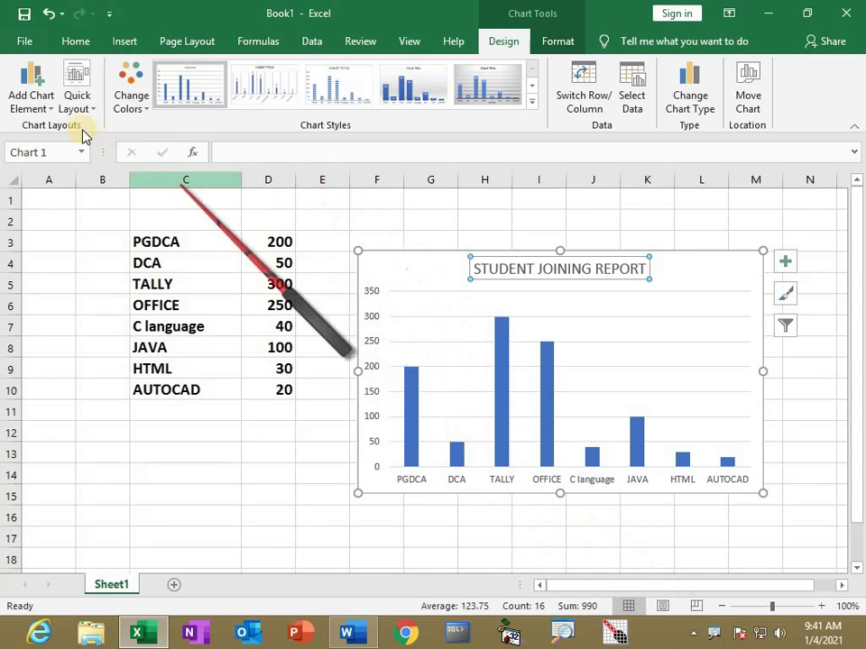
pyautogui.click(31, 92)
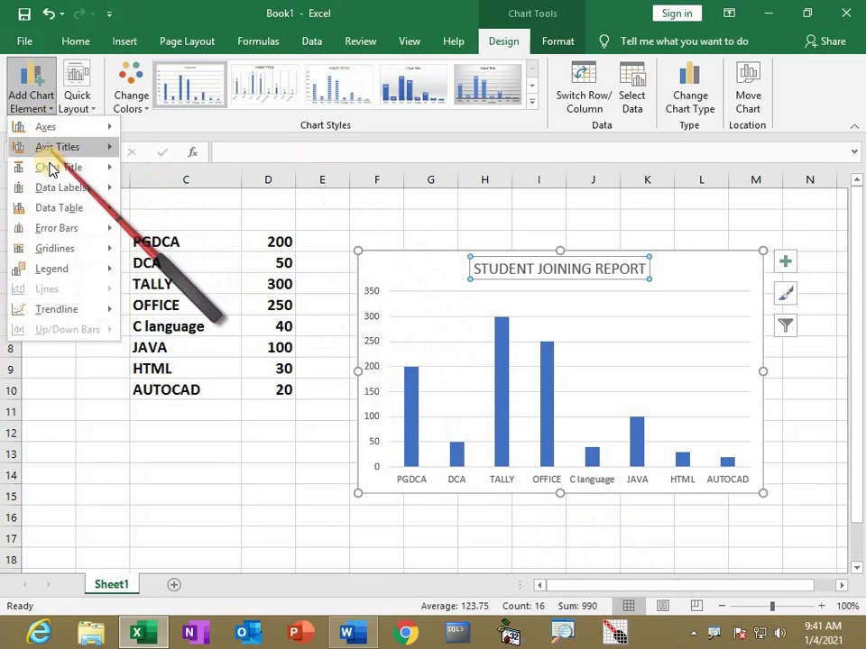
pyautogui.moveTo(56, 147)
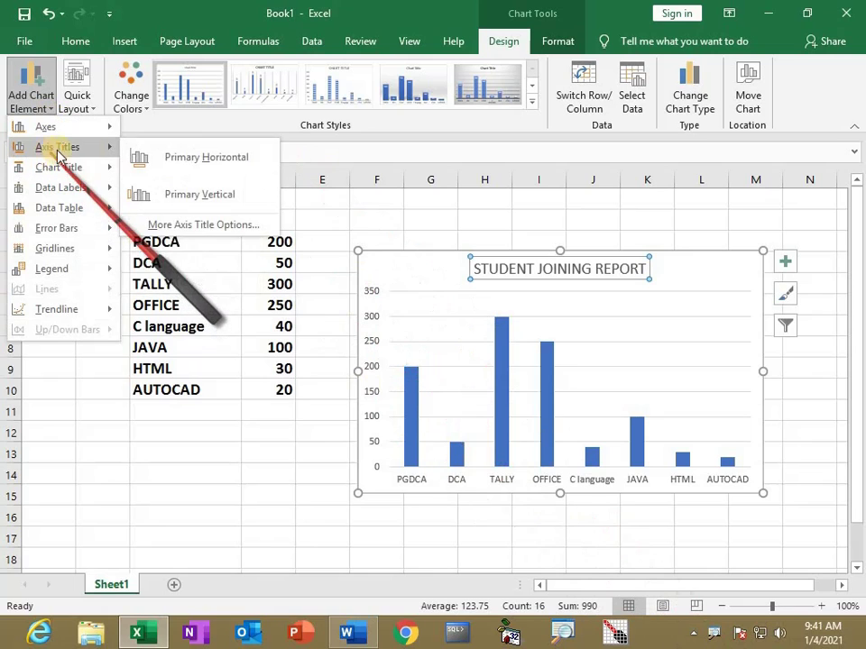
pyautogui.click(174, 160)
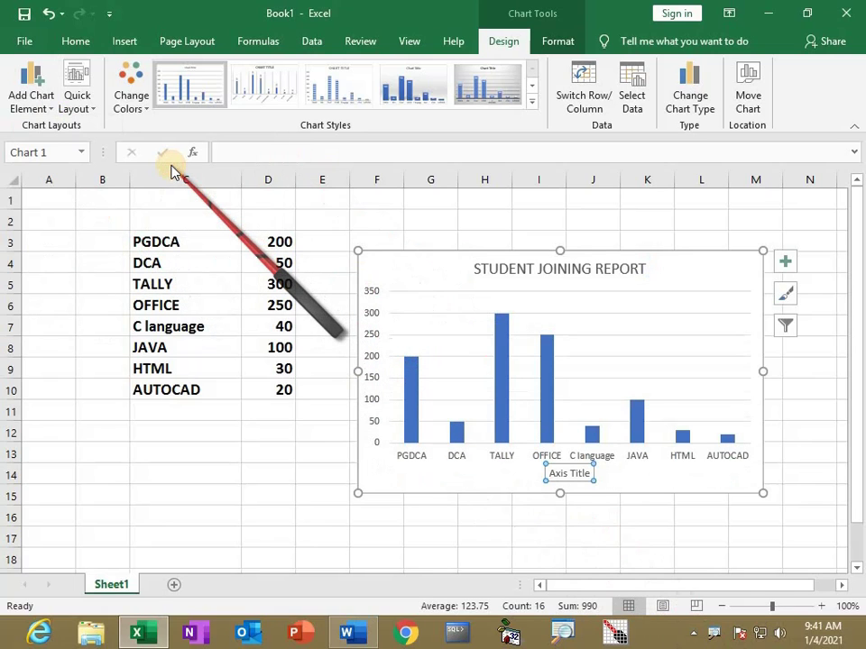
pyautogui.write('COURS')
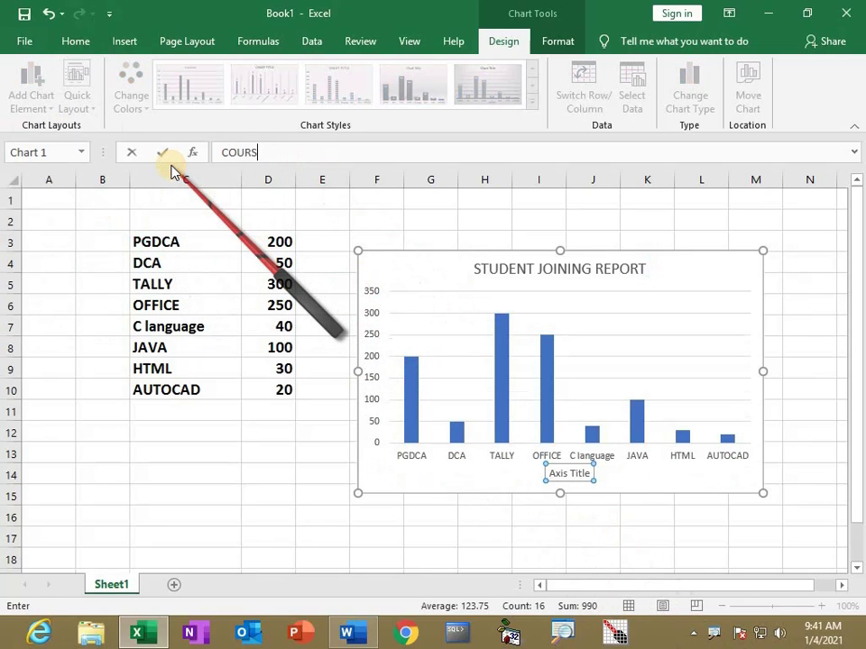
pyautogui.press('Return')
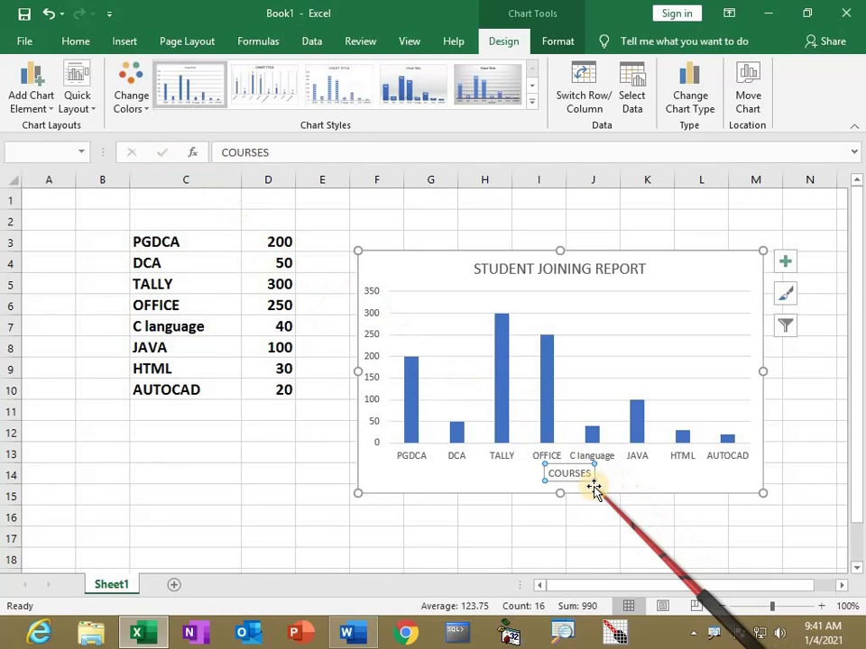
# Add the primary vertical axis title NO OF STUDENTS to the chart
pyautogui.click(32, 99)
pyautogui.moveTo(40, 151)
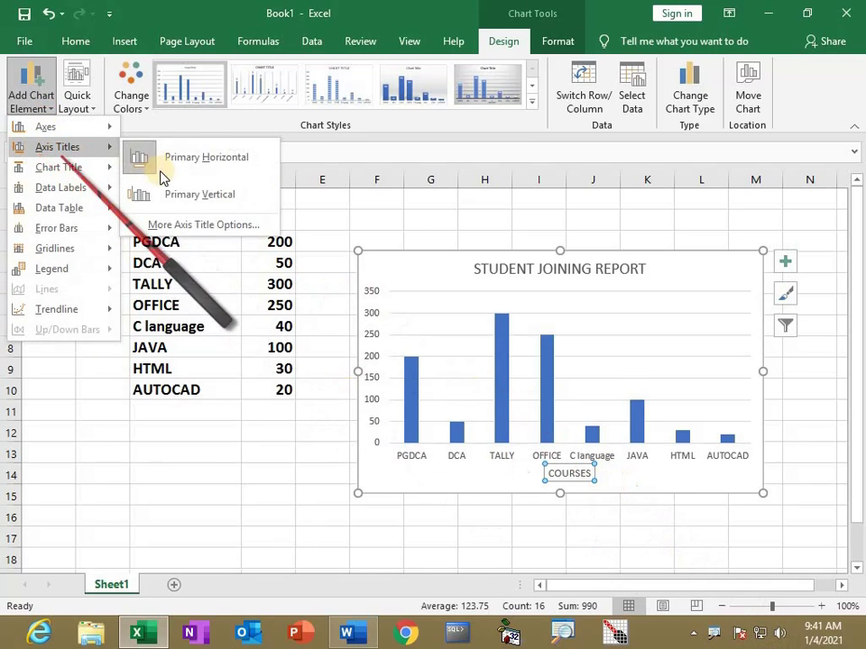
pyautogui.click(158, 197)
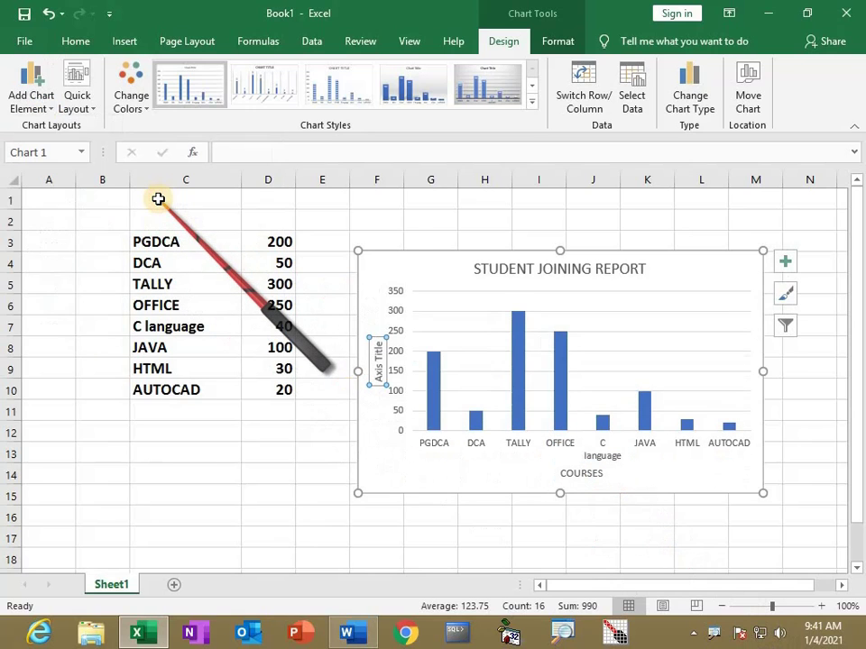
pyautogui.write('NO OF STUD')
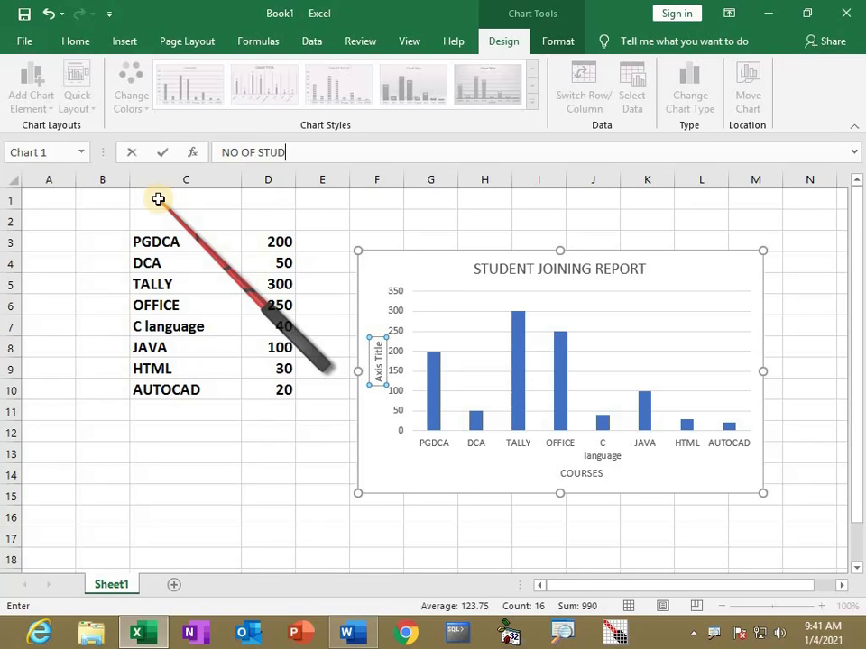
pyautogui.press('Return')
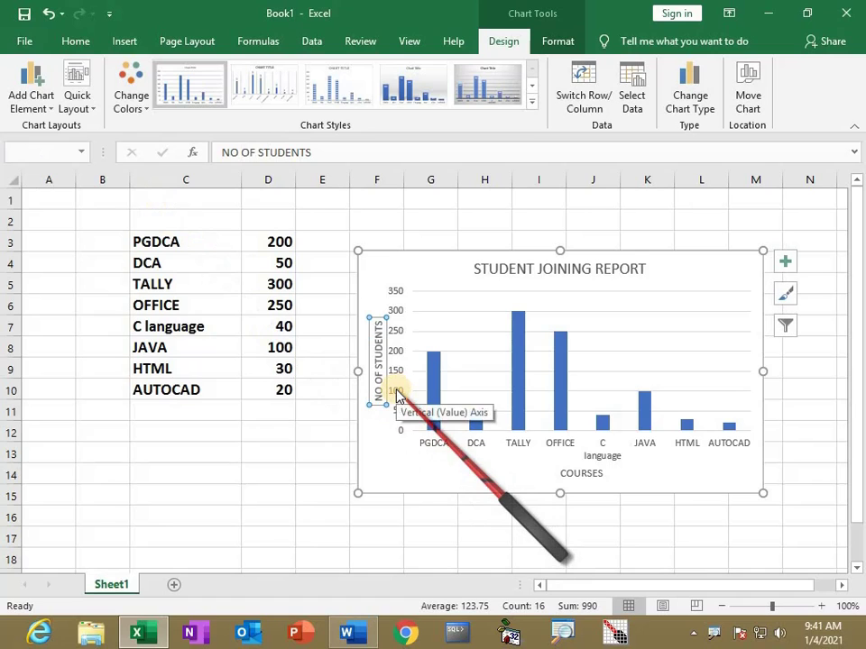
# Show each bar's value as an Outside End data label
pyautogui.click(48, 110)
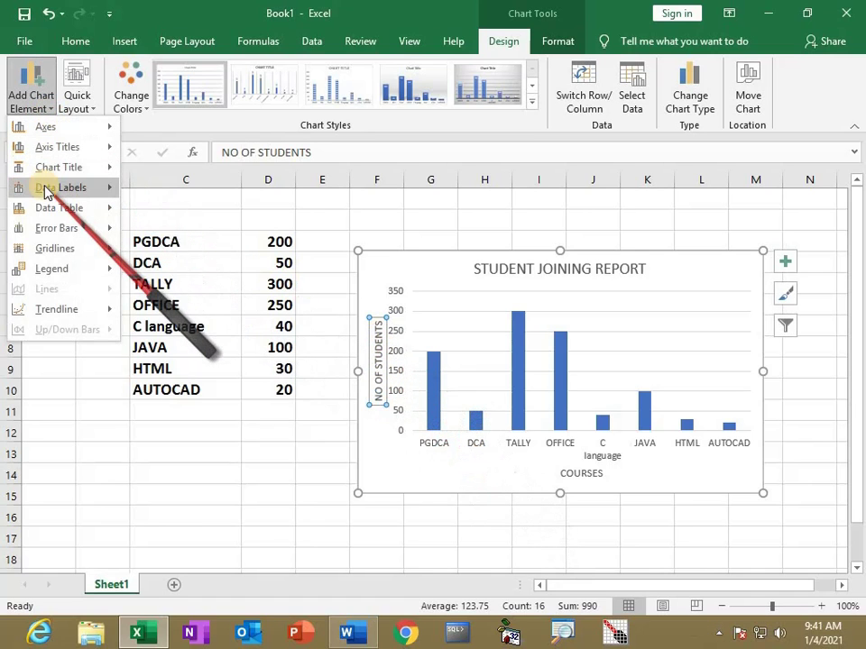
pyautogui.moveTo(46, 191)
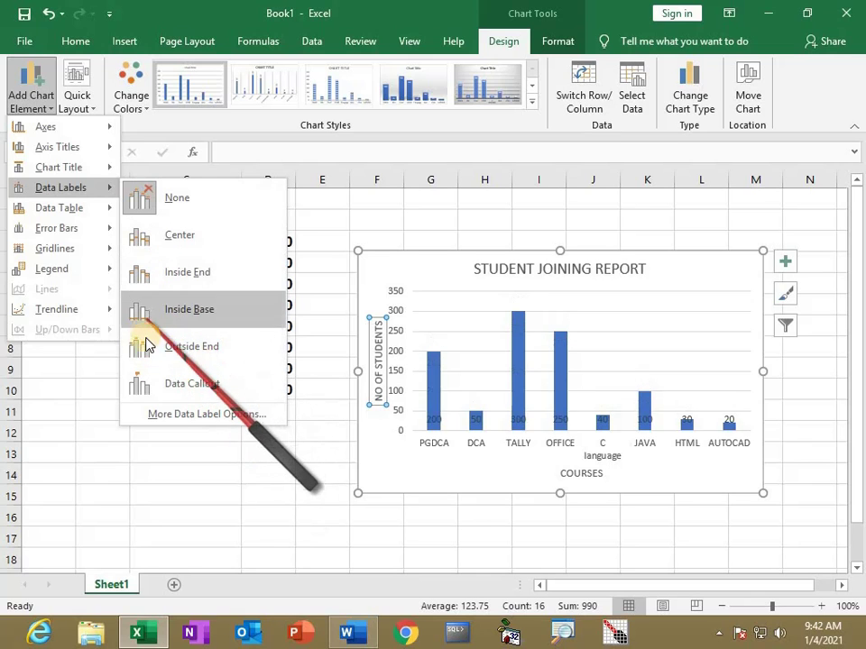
pyautogui.click(159, 346)
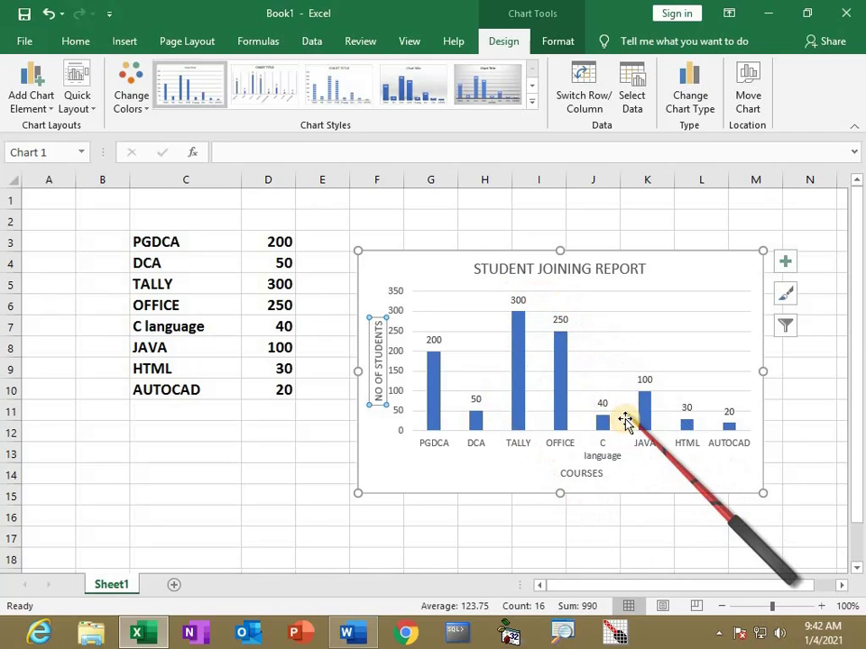
pyautogui.click(36, 90)
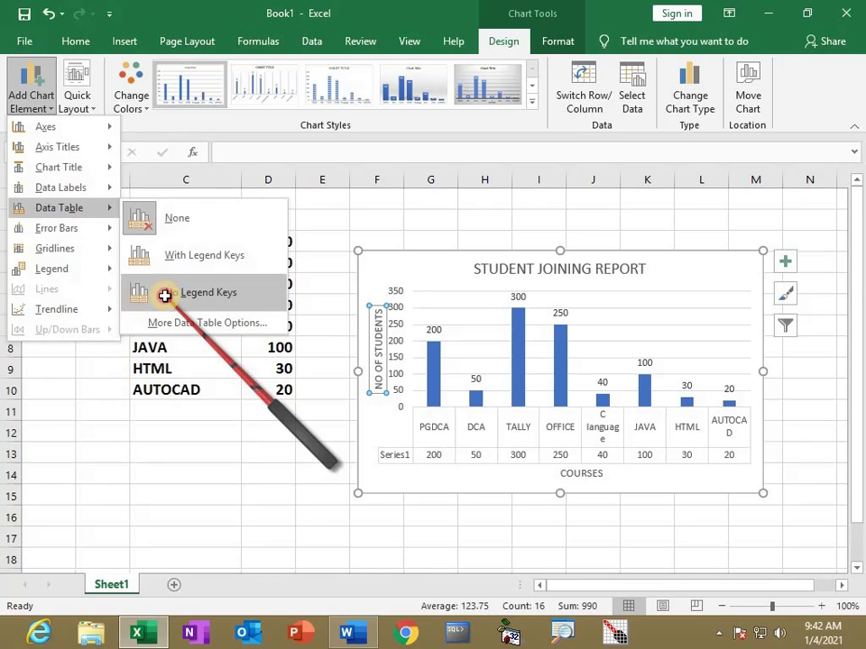
pyautogui.click(167, 301)
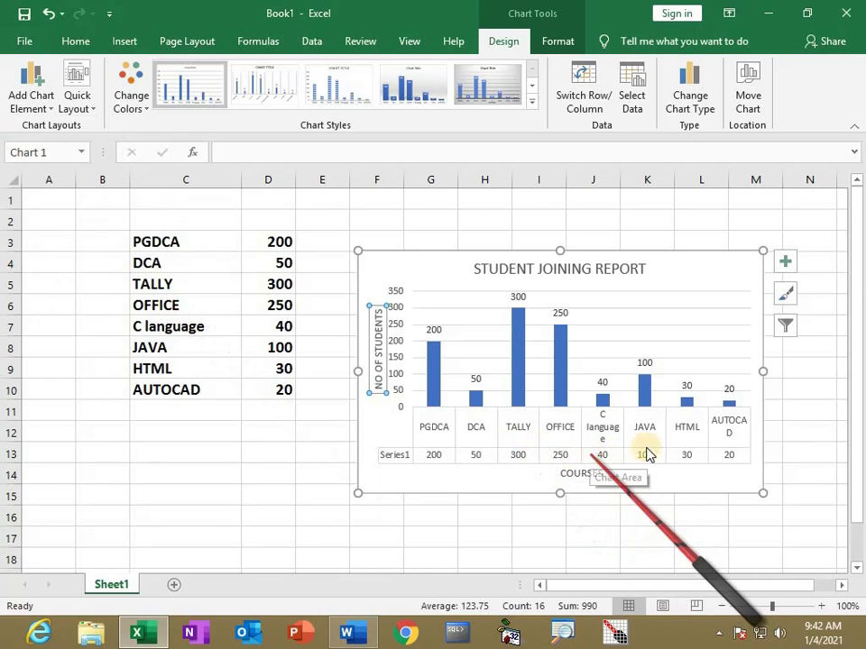
pyautogui.click(51, 107)
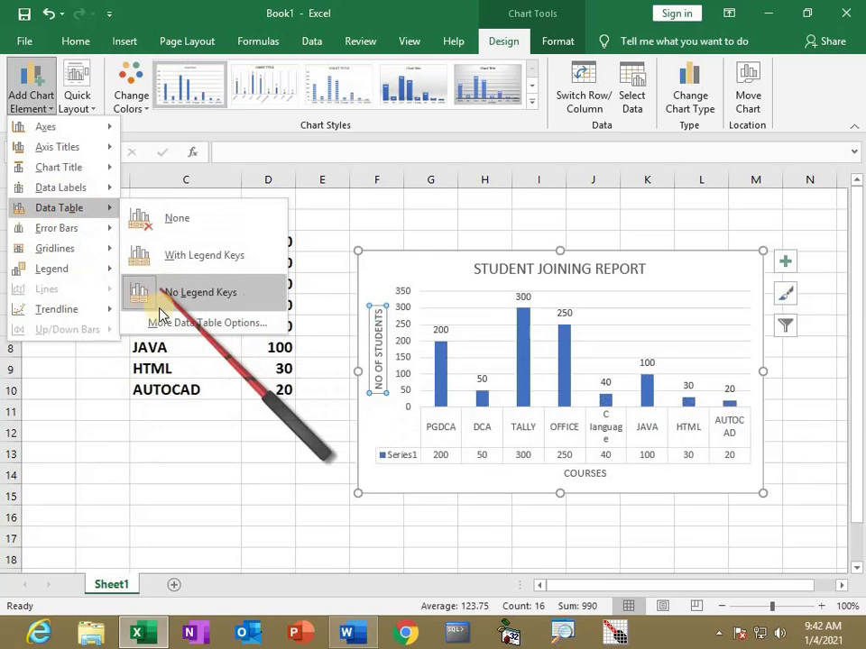
pyautogui.click(163, 219)
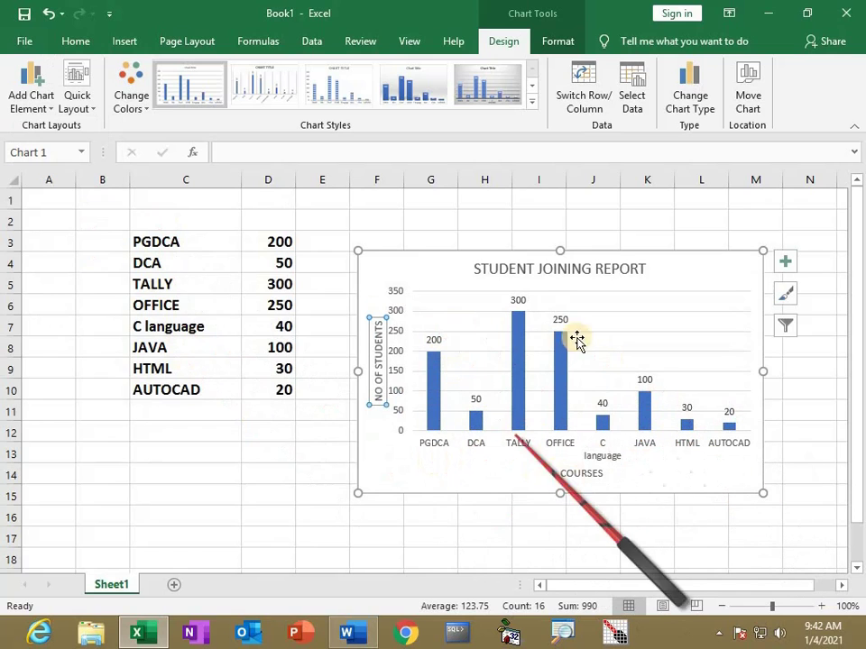
pyautogui.click(431, 392)
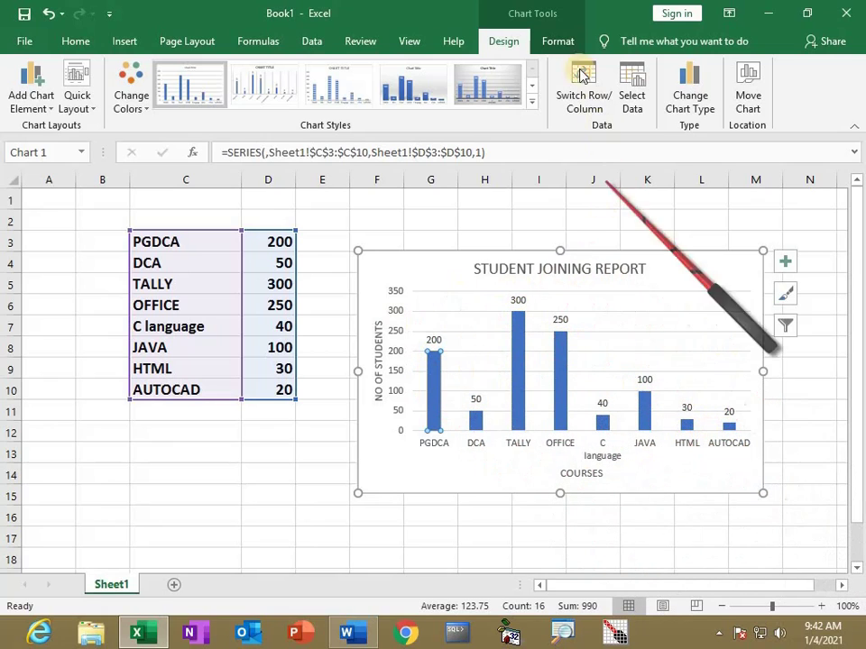
# Fill the TALLY bar yellow and the OFFICE bar light blue
pyautogui.click(559, 41)
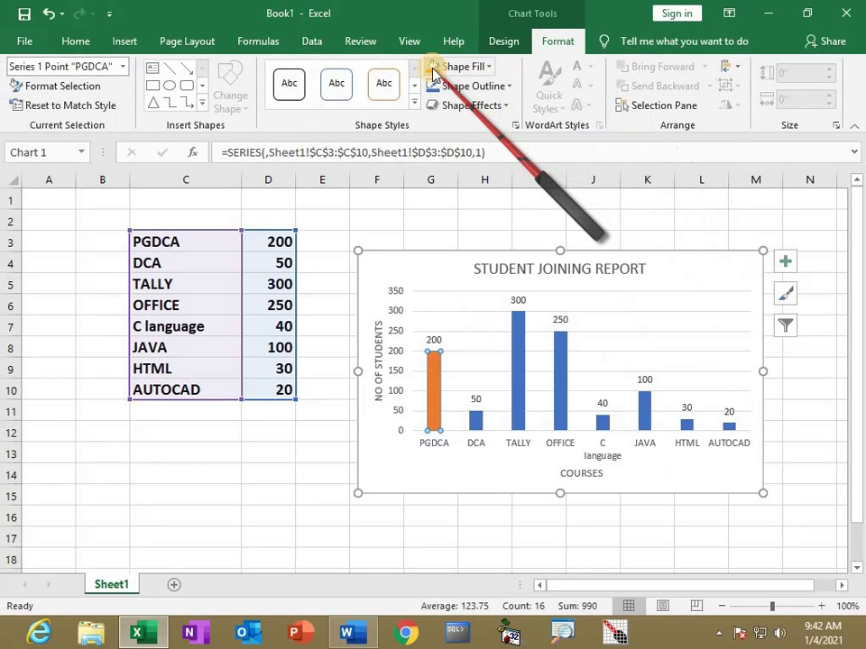
pyautogui.click(518, 379)
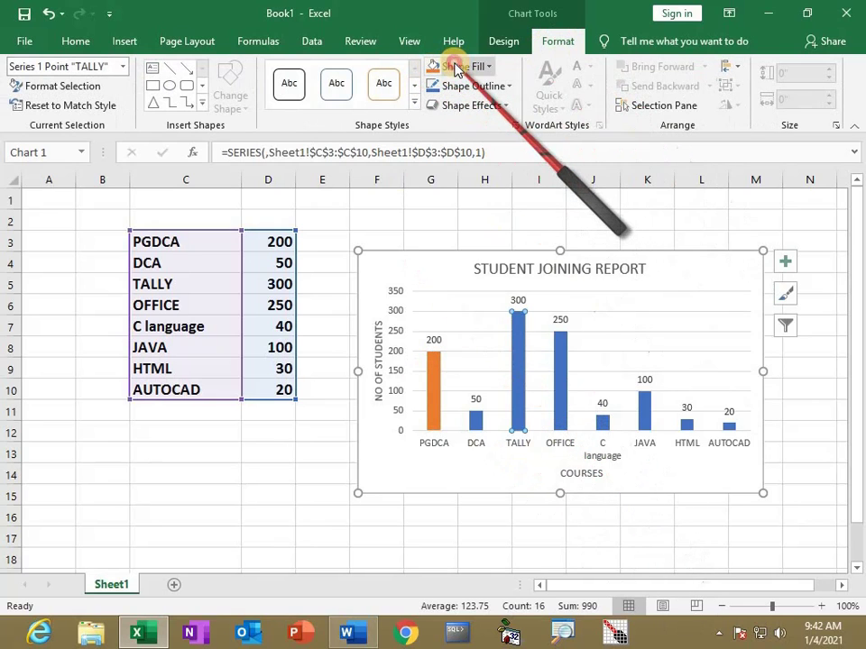
pyautogui.click(457, 69)
pyautogui.click(475, 218)
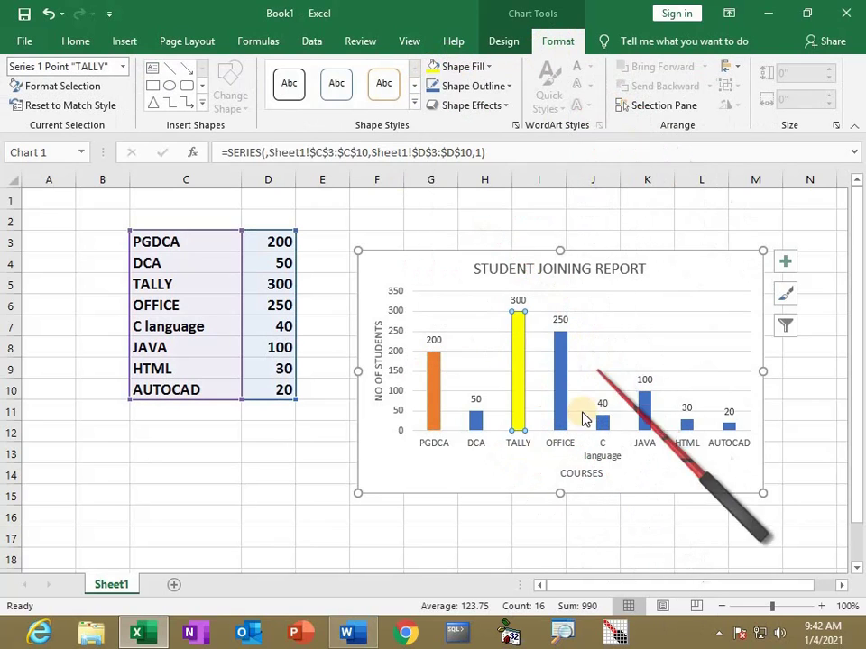
pyautogui.click(556, 361)
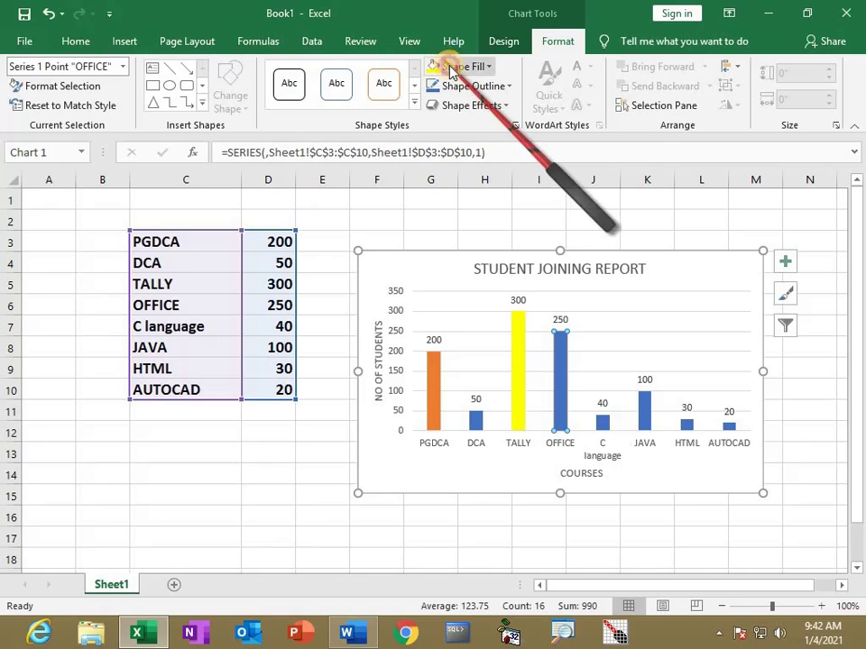
pyautogui.click(452, 69)
pyautogui.click(518, 218)
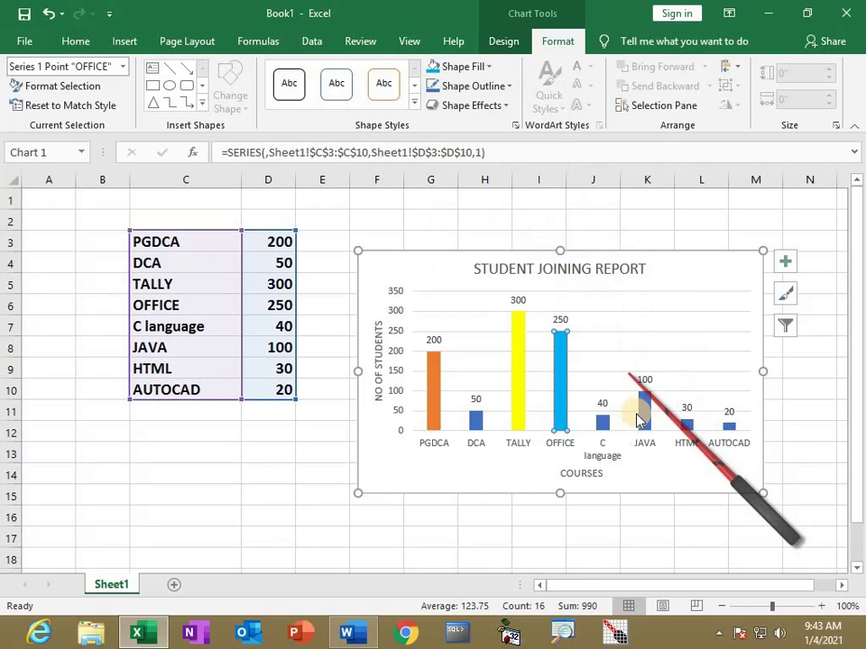
# Fill the C language bar orange, the JAVA bar red and the HTML bar purple
pyautogui.click(602, 420)
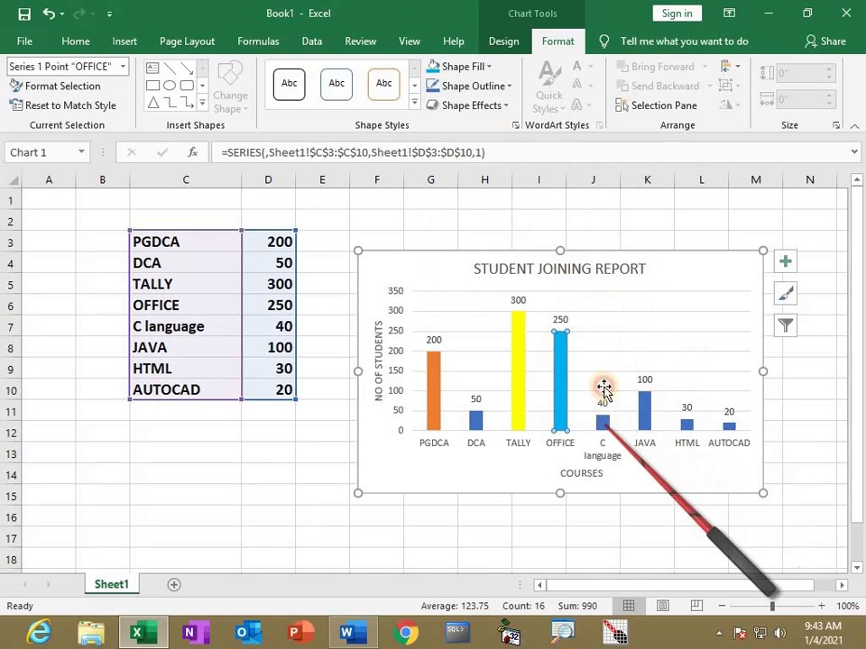
pyautogui.click(460, 67)
pyautogui.click(460, 219)
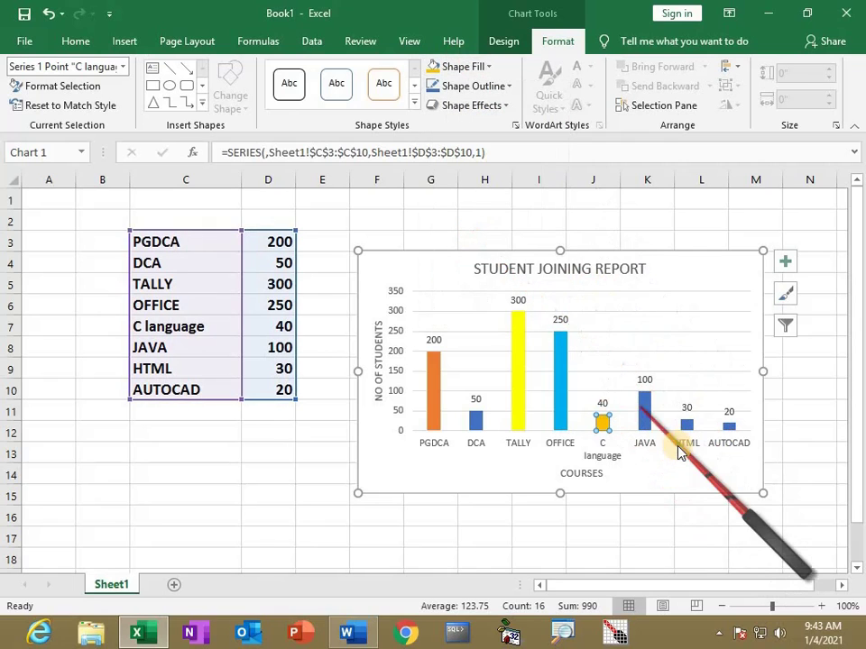
pyautogui.click(461, 67)
pyautogui.click(448, 223)
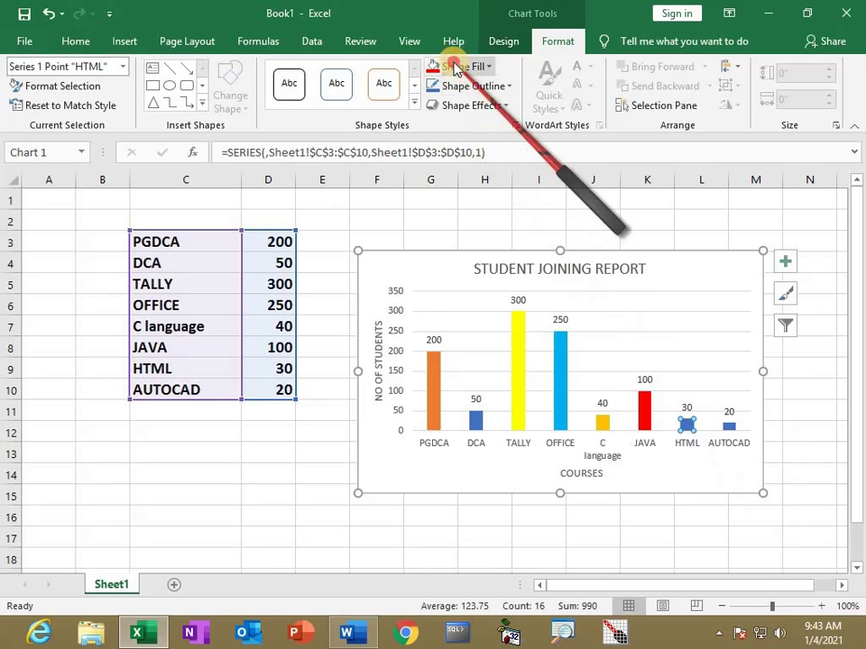
pyautogui.click(461, 66)
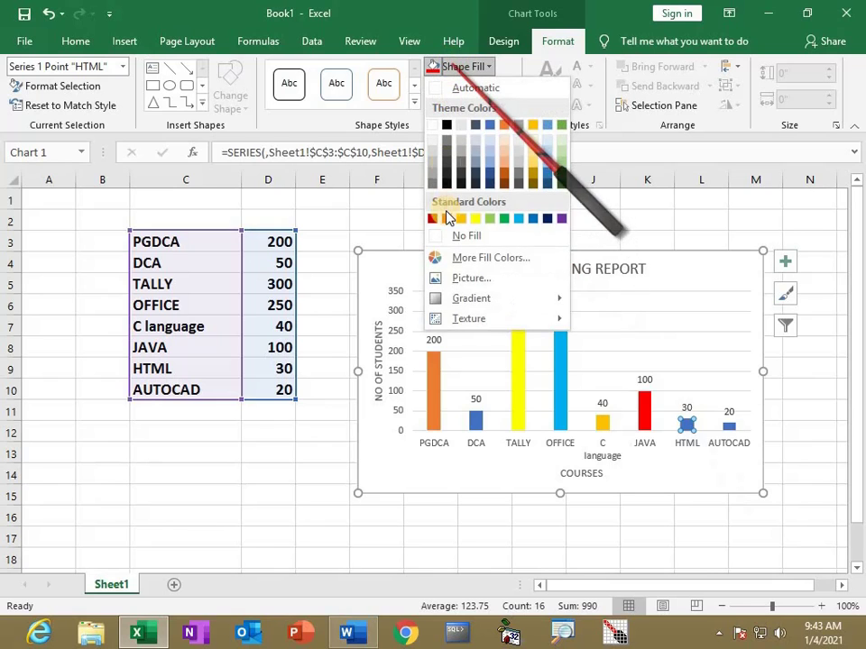
pyautogui.click(559, 215)
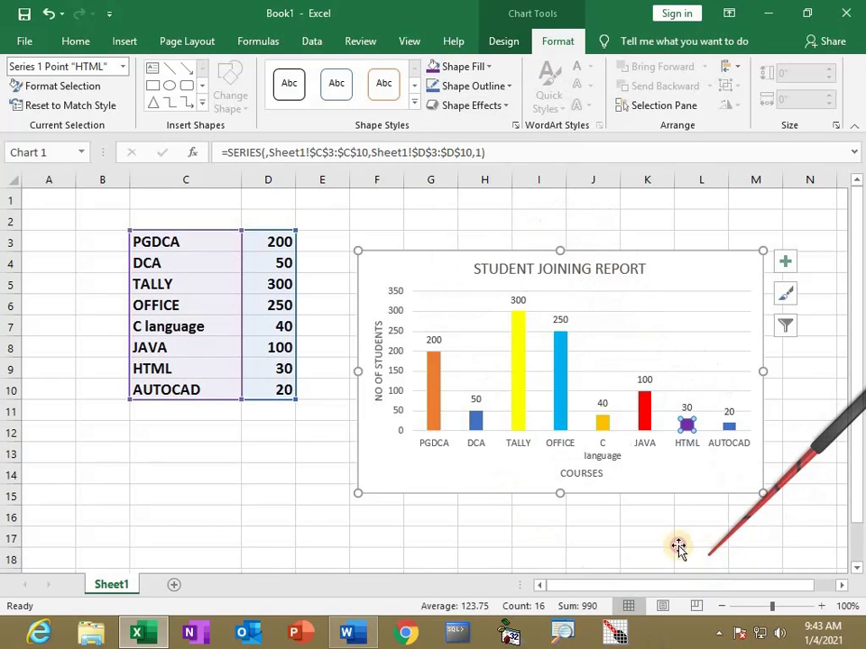
pyautogui.click(694, 558)
pyautogui.click(411, 259)
pyautogui.click(572, 324)
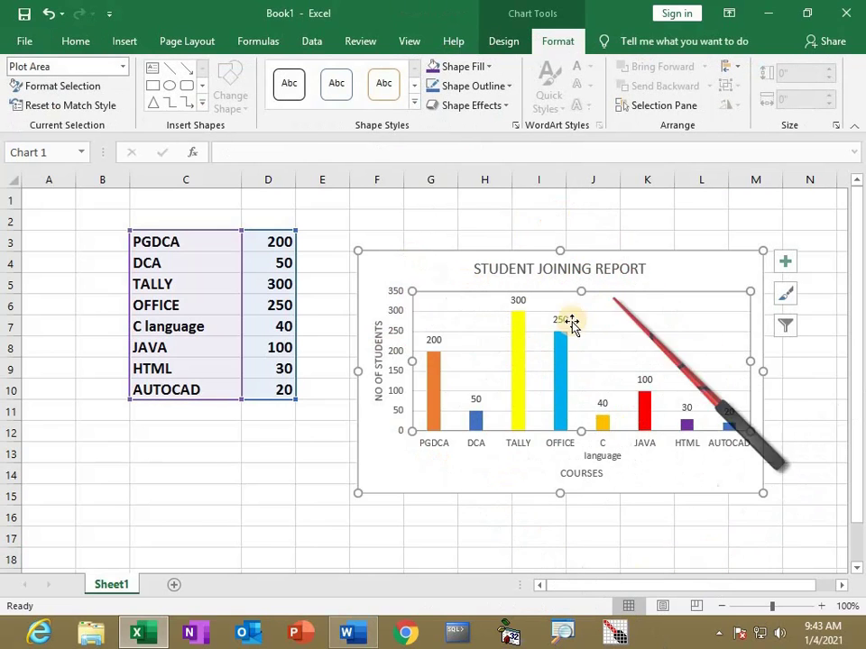
pyautogui.click(504, 42)
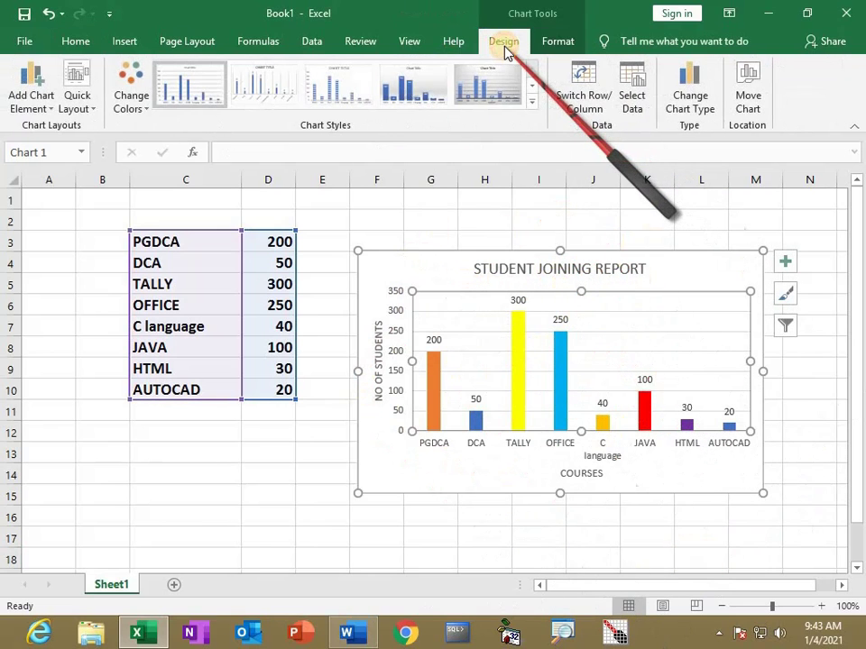
# Change the chart type to Pie via Change Chart Type
pyautogui.click(692, 101)
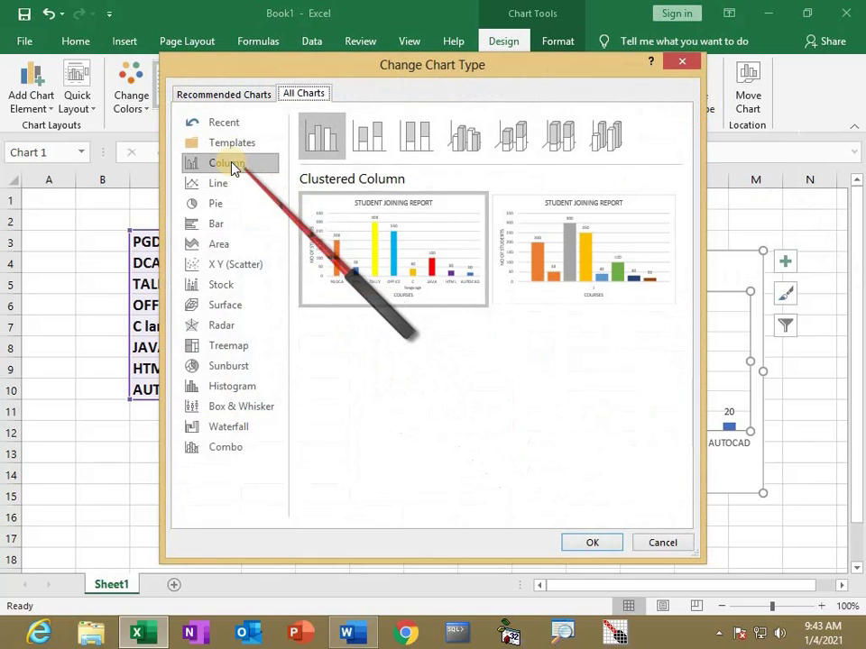
pyautogui.click(221, 206)
pyautogui.moveTo(400, 261)
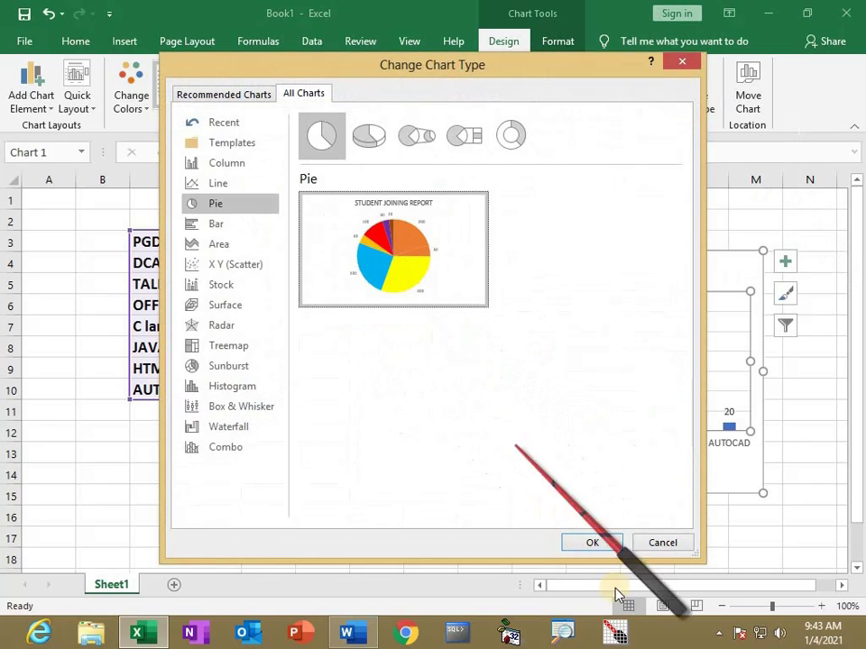
pyautogui.click(591, 544)
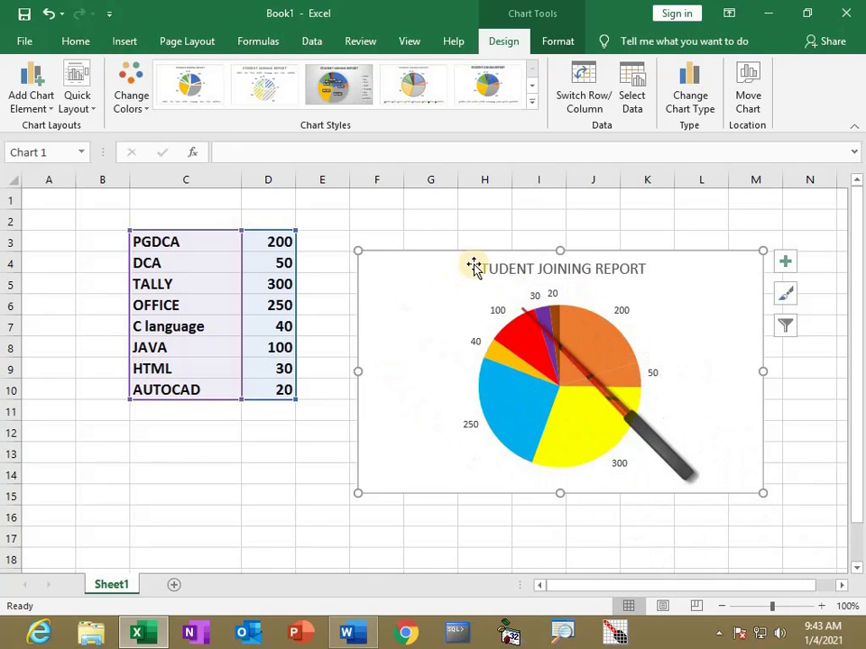
# Switch the chart to a clustered bar chart
pyautogui.click(703, 110)
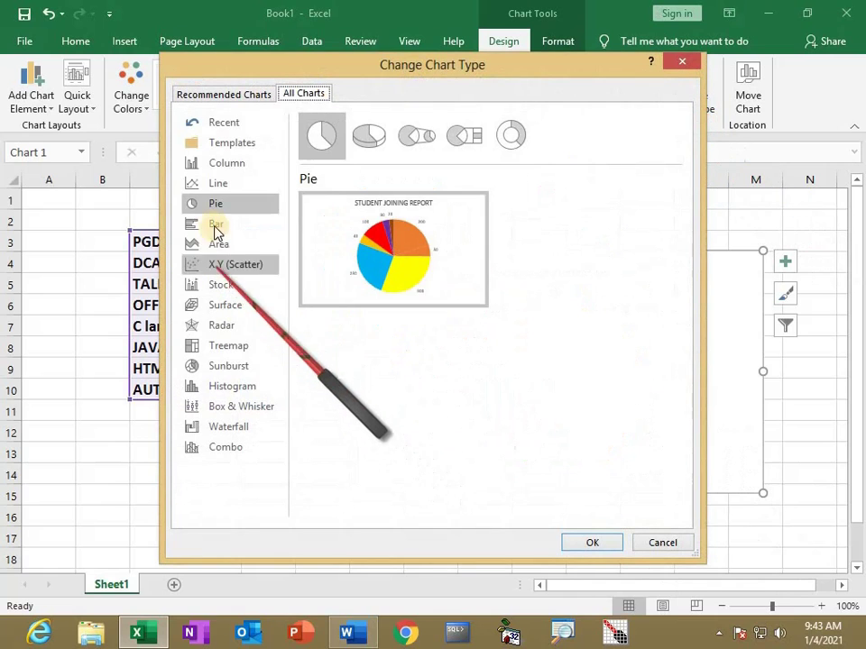
pyautogui.click(215, 227)
pyautogui.moveTo(575, 283)
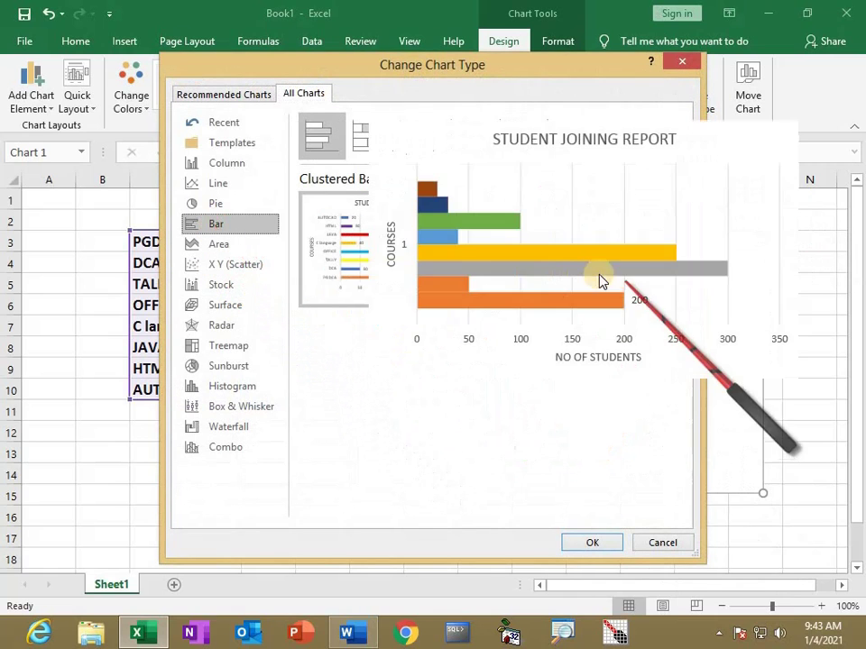
pyautogui.click(605, 546)
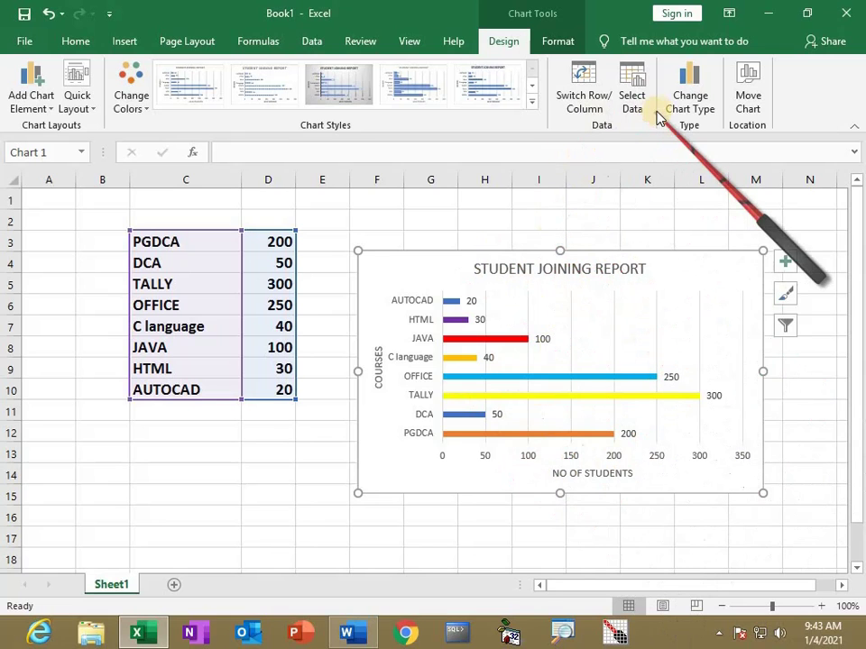
# Switch the chart to a 3-D column chart and enlarge it up and to the left
pyautogui.click(690, 108)
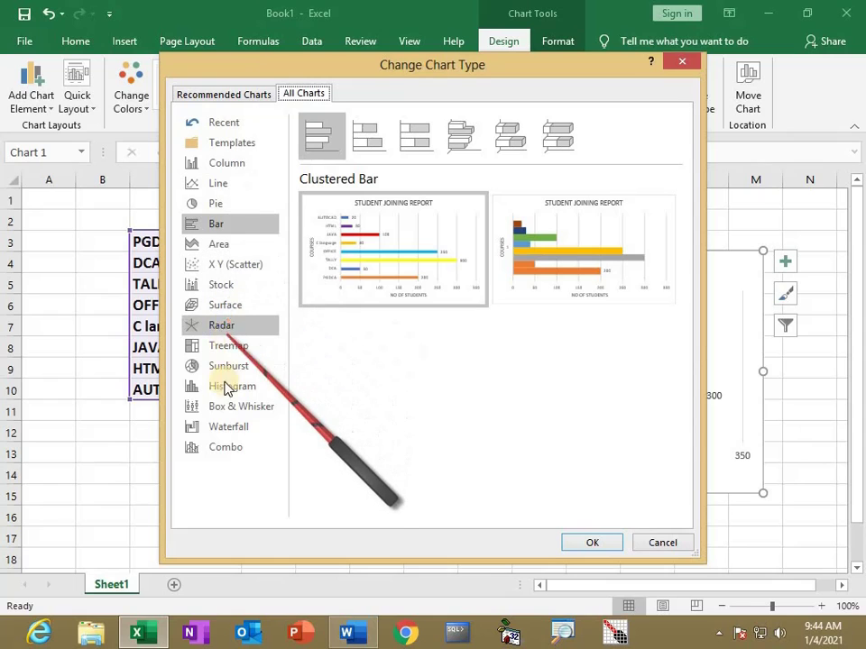
pyautogui.click(223, 163)
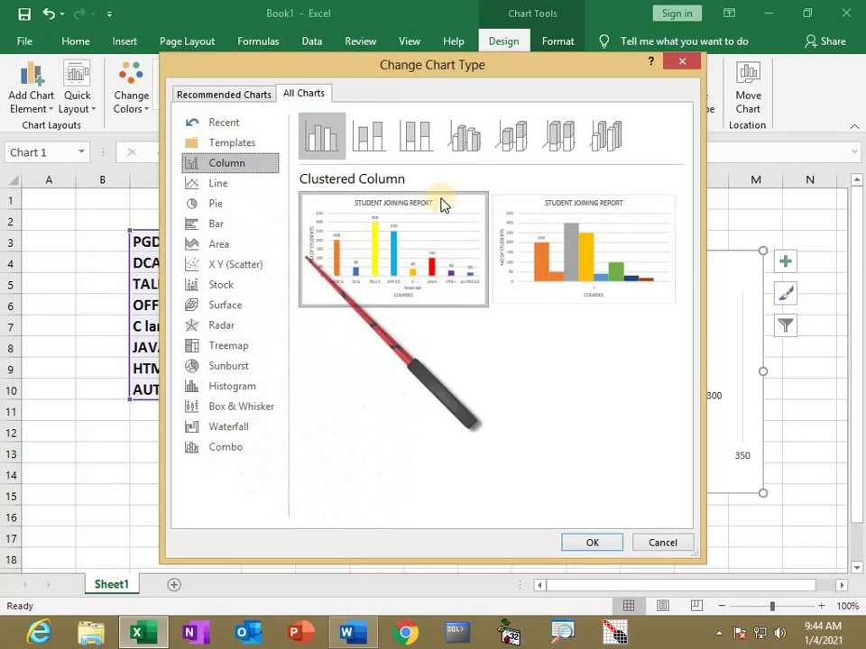
pyautogui.click(597, 144)
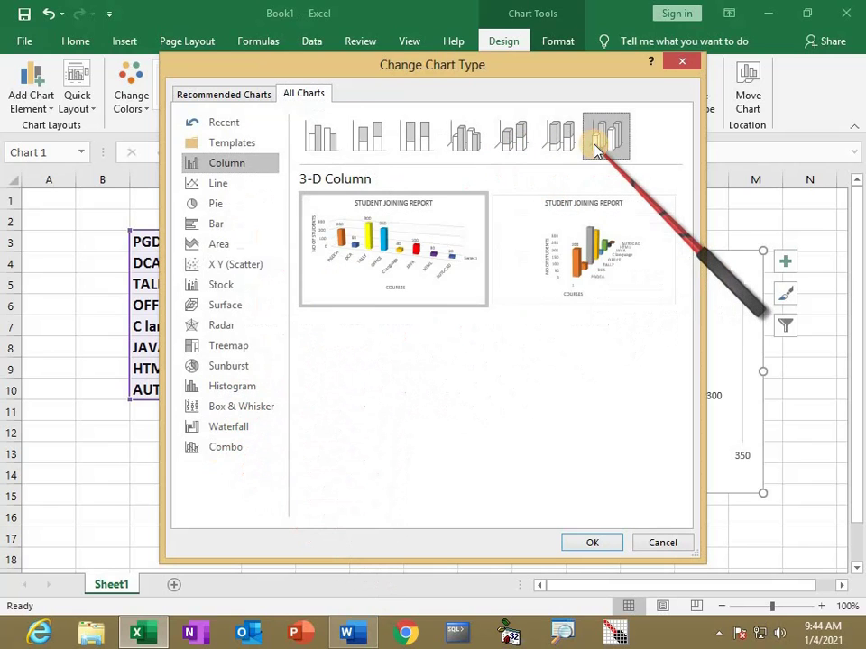
pyautogui.moveTo(425, 255)
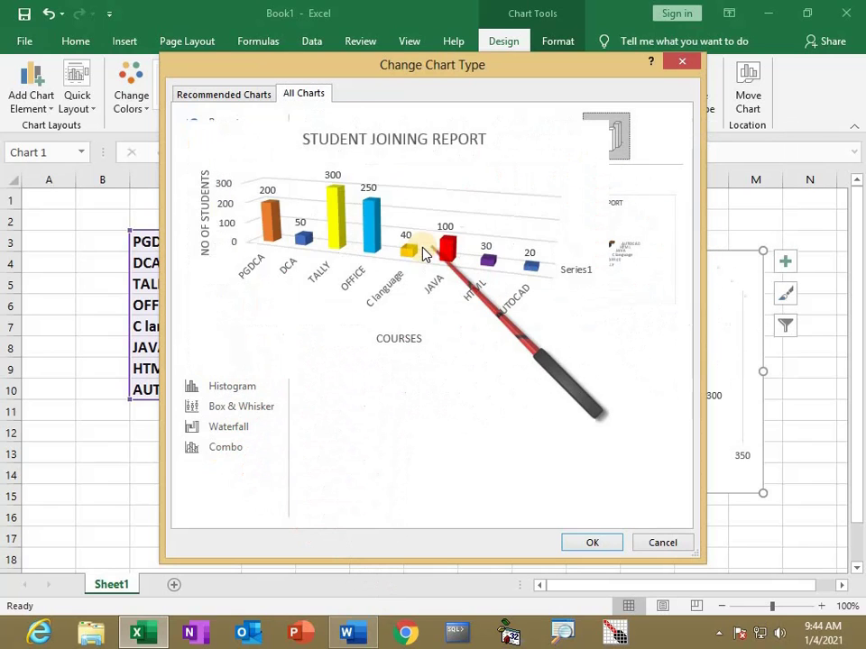
pyautogui.click(582, 545)
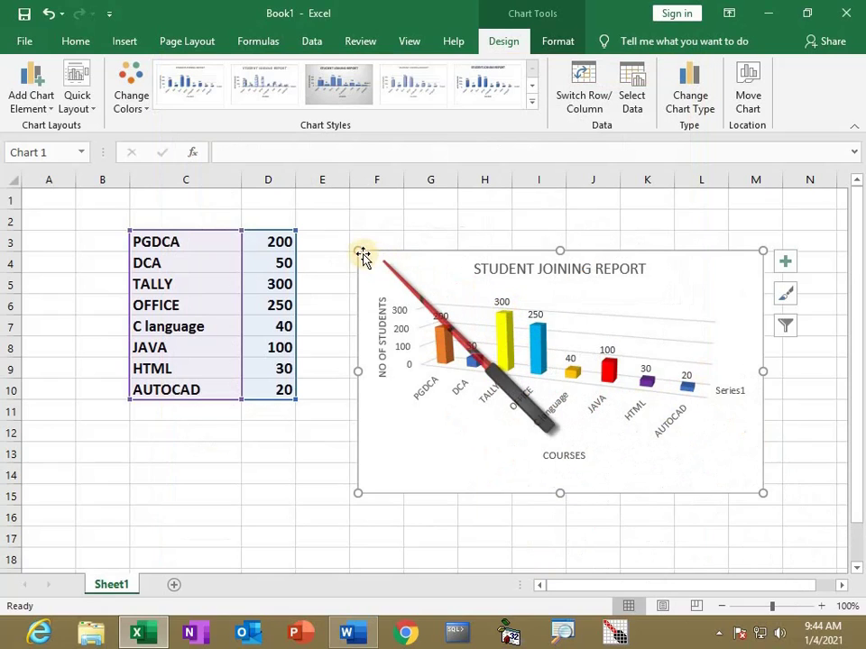
pyautogui.moveTo(348, 238); pyautogui.dragTo(324, 204)
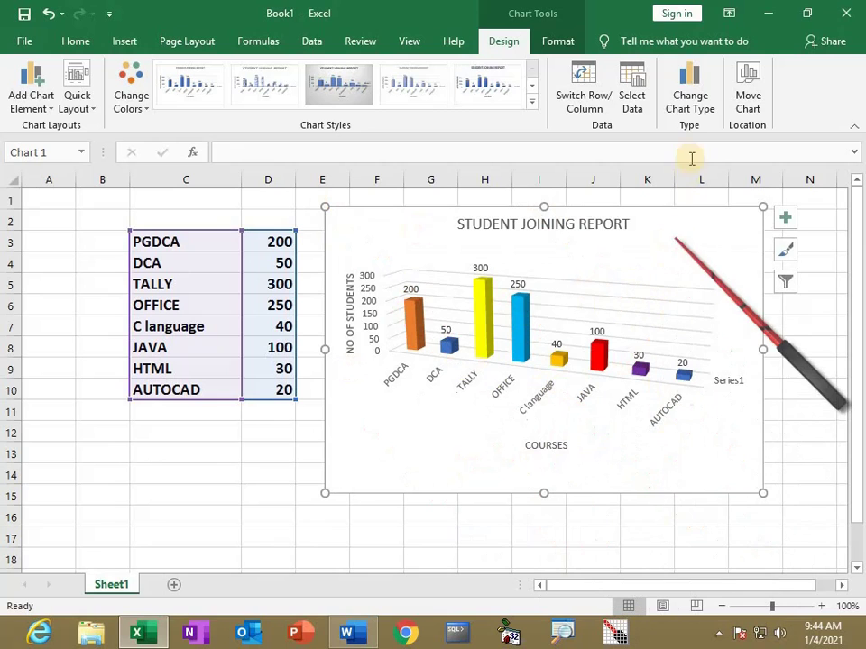
# Change the chart back to a flat Clustered Column chart, then switch to the Word notes
pyautogui.click(690, 117)
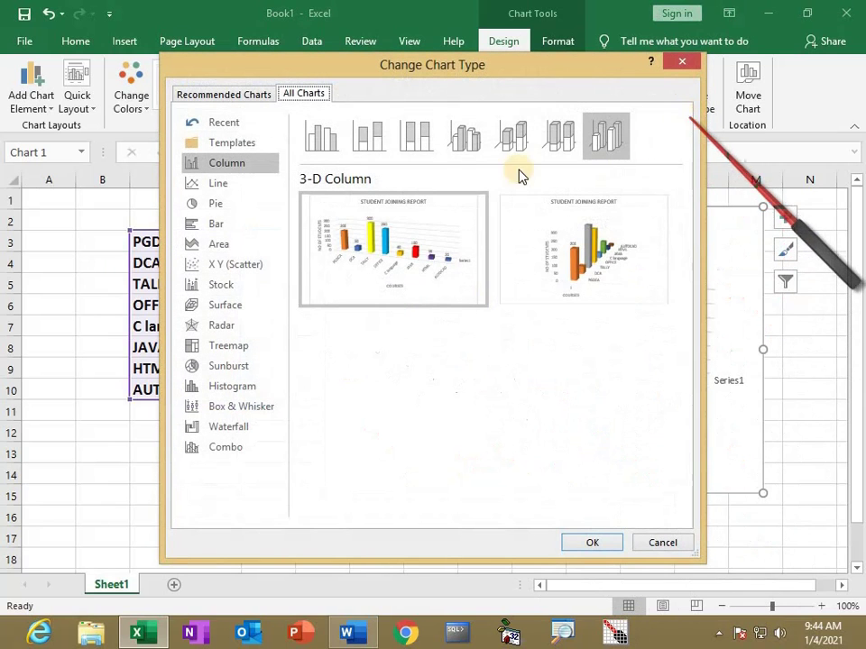
pyautogui.click(318, 143)
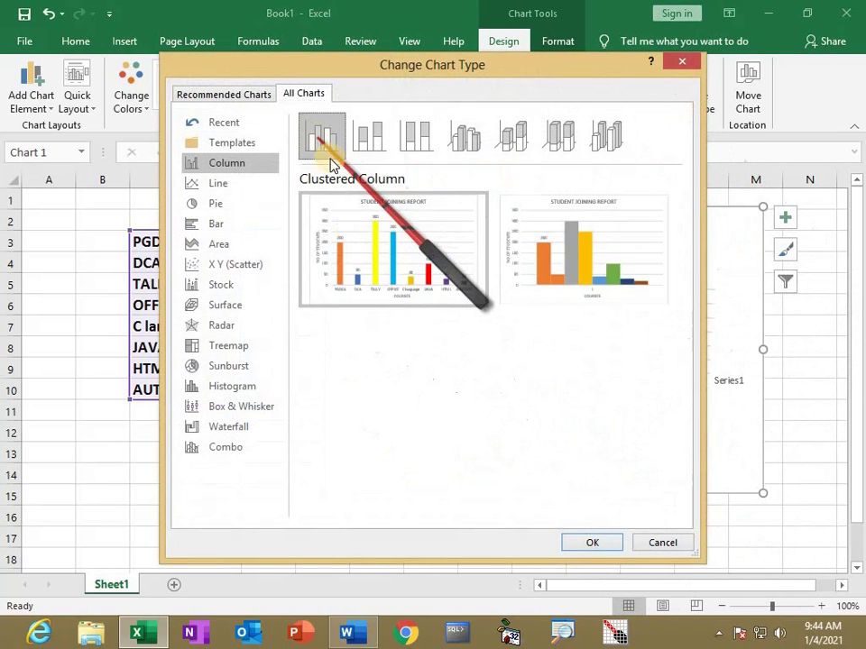
pyautogui.click(584, 541)
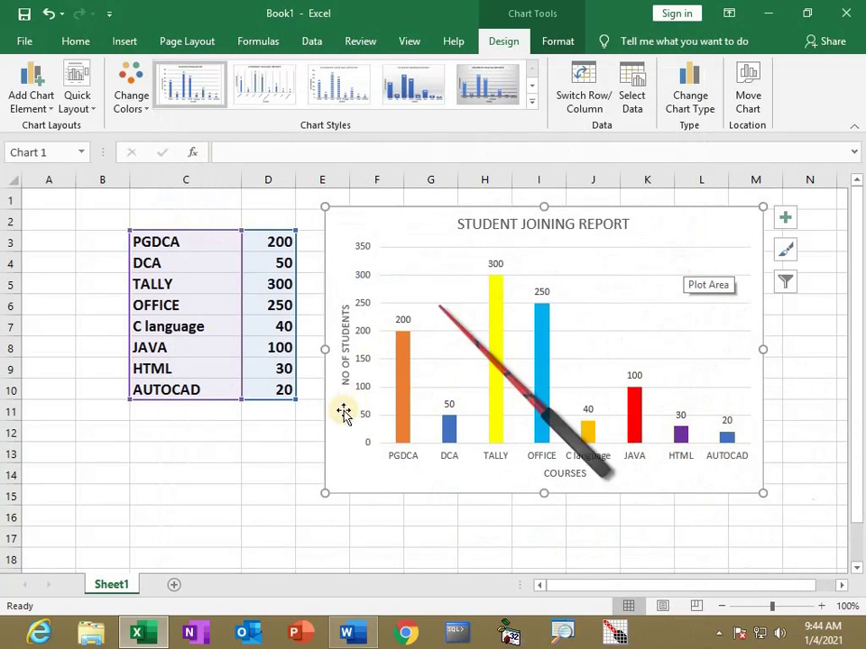
pyautogui.click(250, 473)
pyautogui.hotkey('alt', 'Tab')
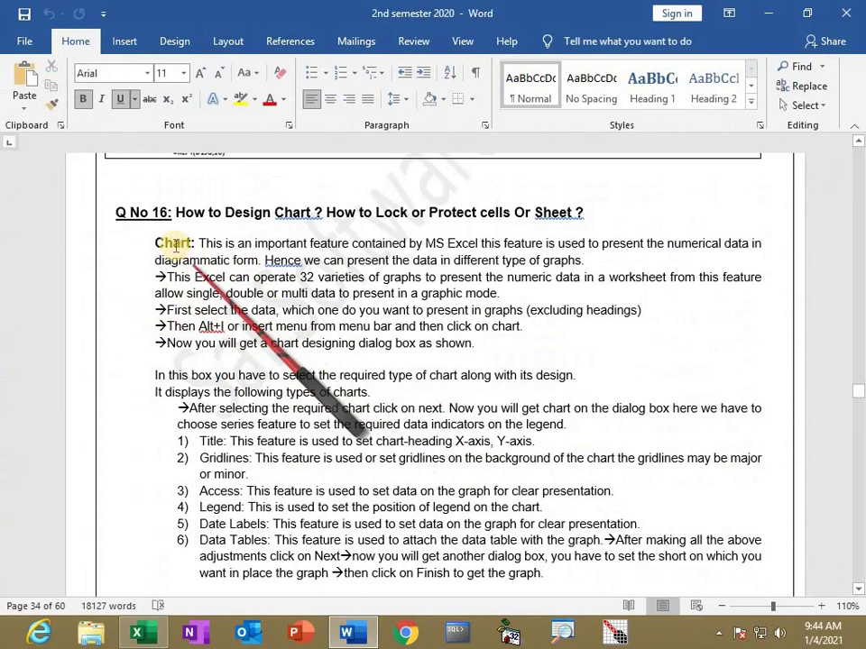
# Scroll further through the Word notes on designing charts, then go back to Excel
pyautogui.scroll(-2, 228, 373)
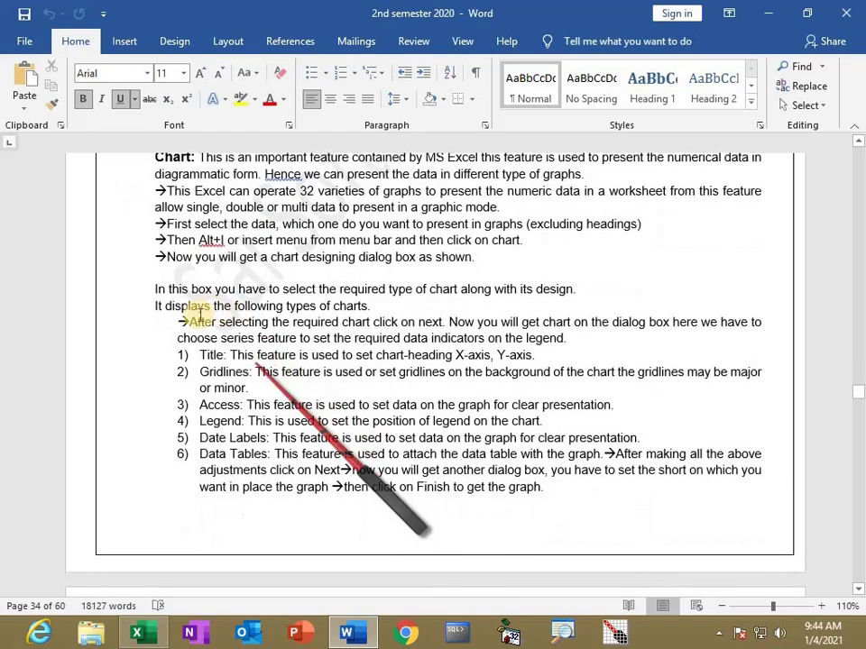
pyautogui.scroll(-1, 231, 363)
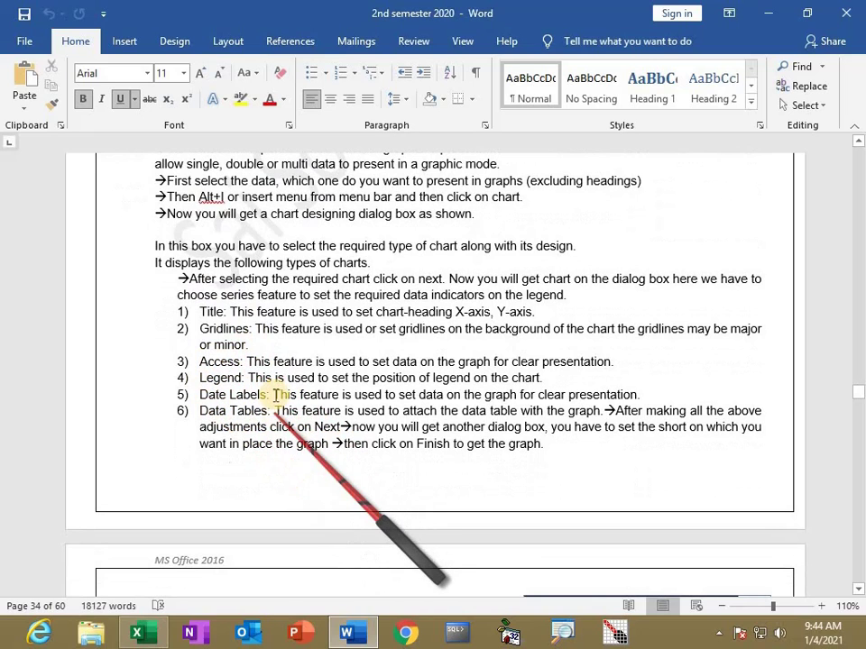
pyautogui.hotkey('alt', 'Tab')
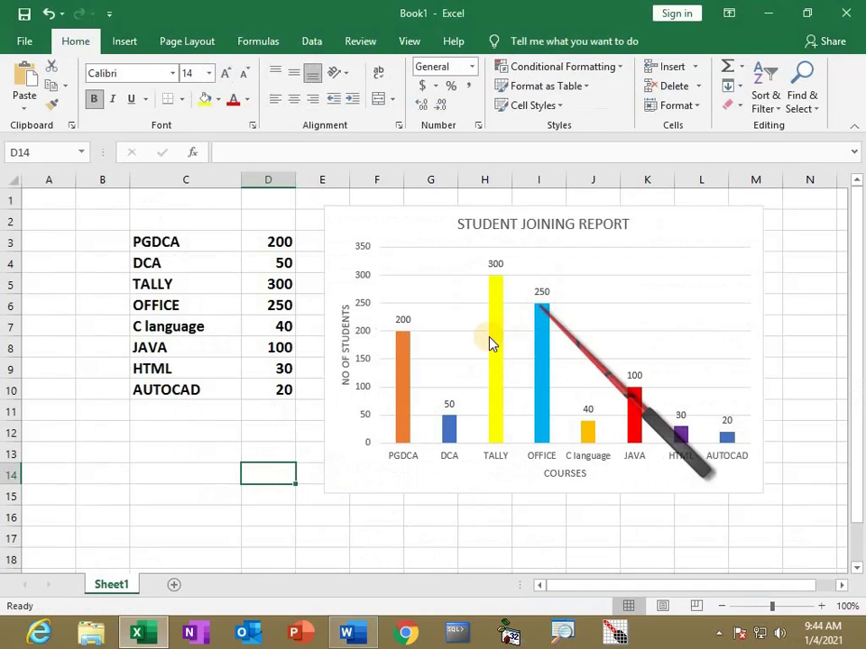
# Add a chart legend on the right, then move it to the top of the chart
pyautogui.click(458, 284)
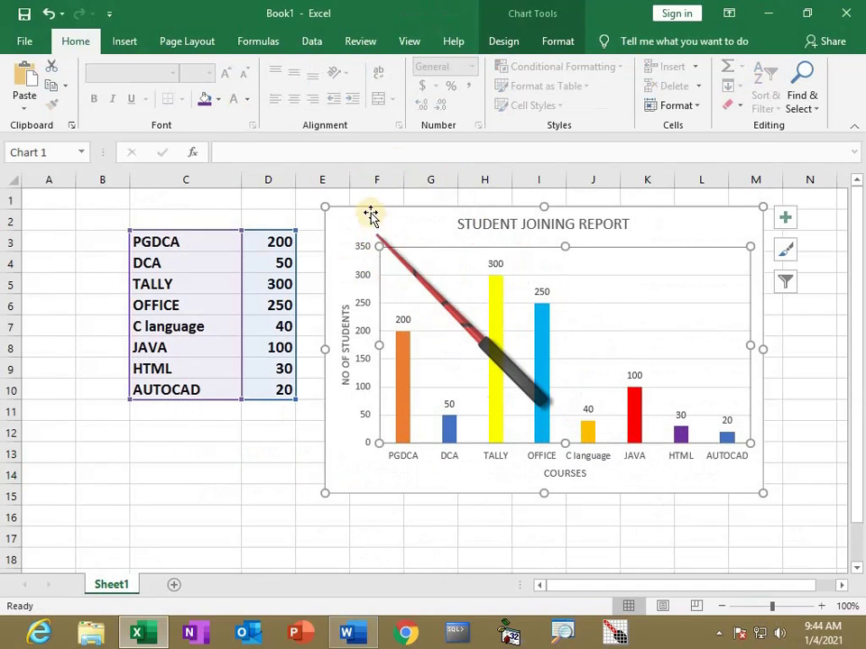
pyautogui.click(507, 41)
pyautogui.click(42, 109)
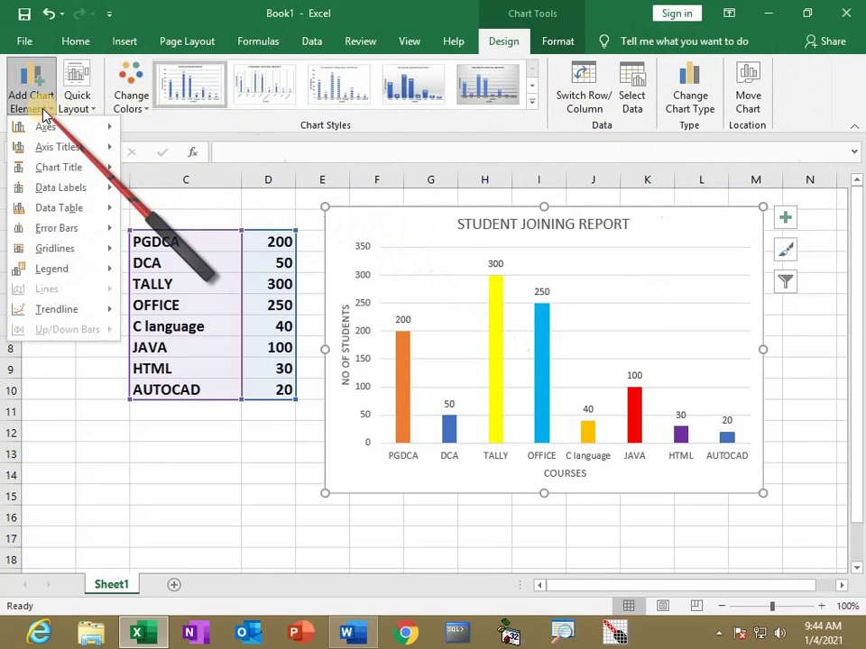
pyautogui.moveTo(52, 272)
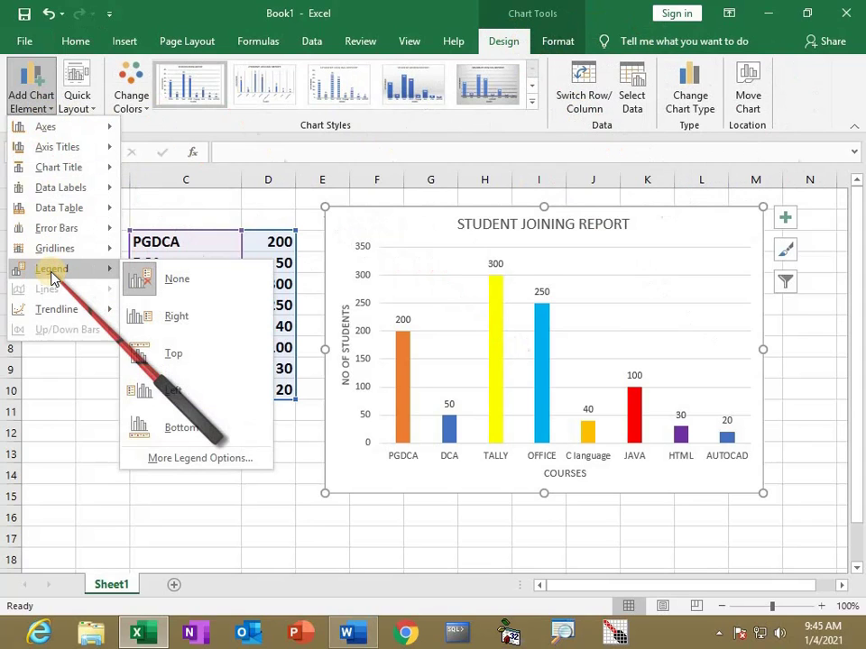
pyautogui.click(159, 317)
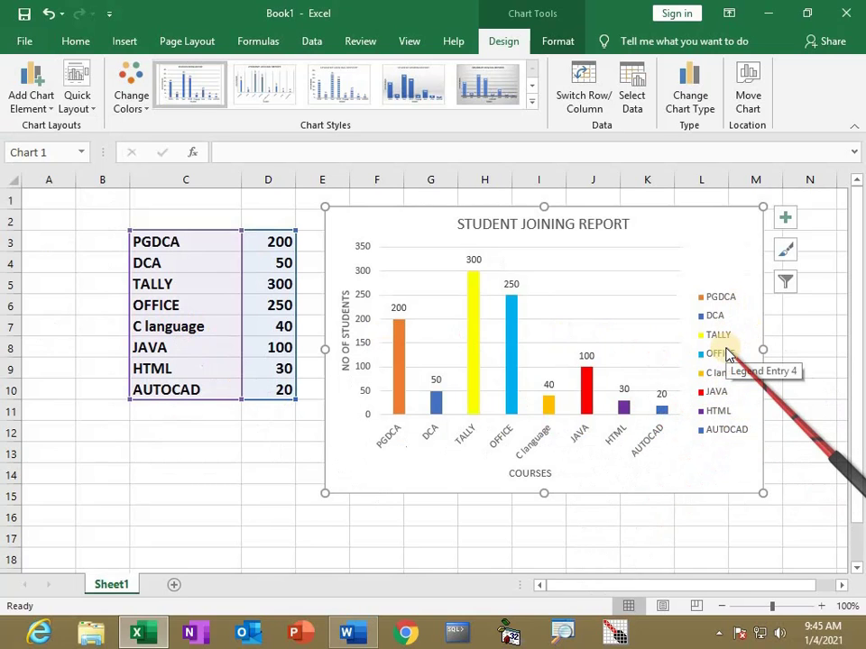
pyautogui.click(29, 101)
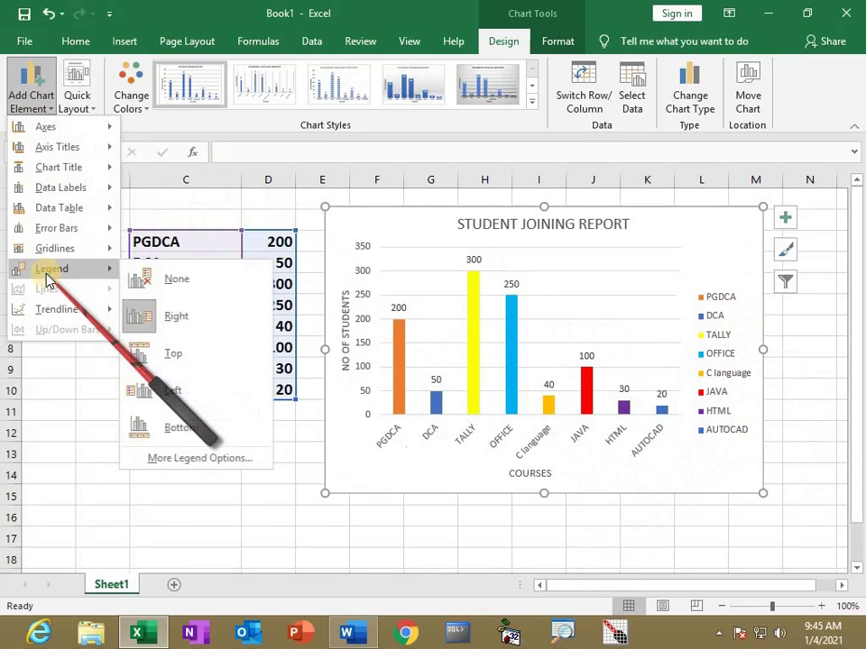
pyautogui.click(163, 358)
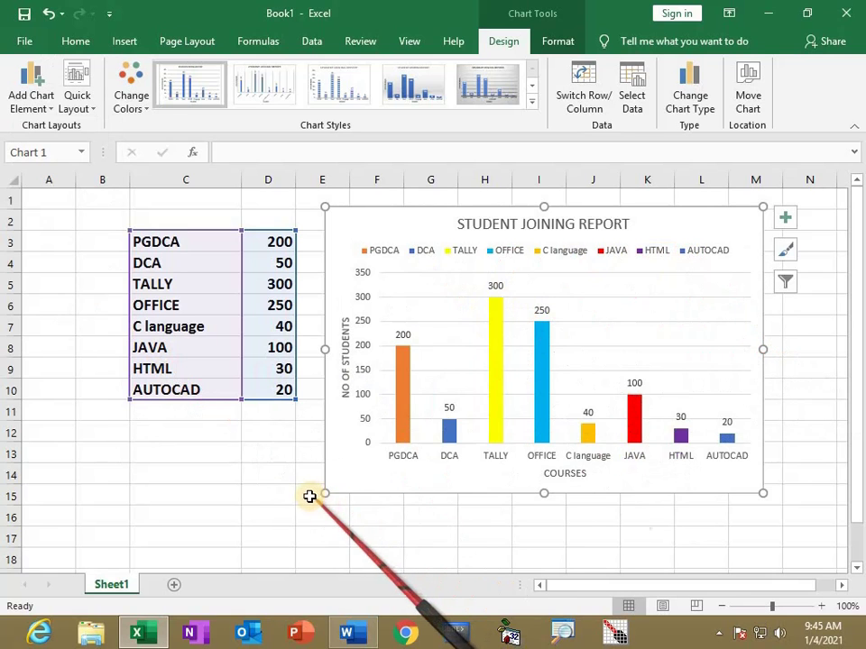
pyautogui.click(275, 488)
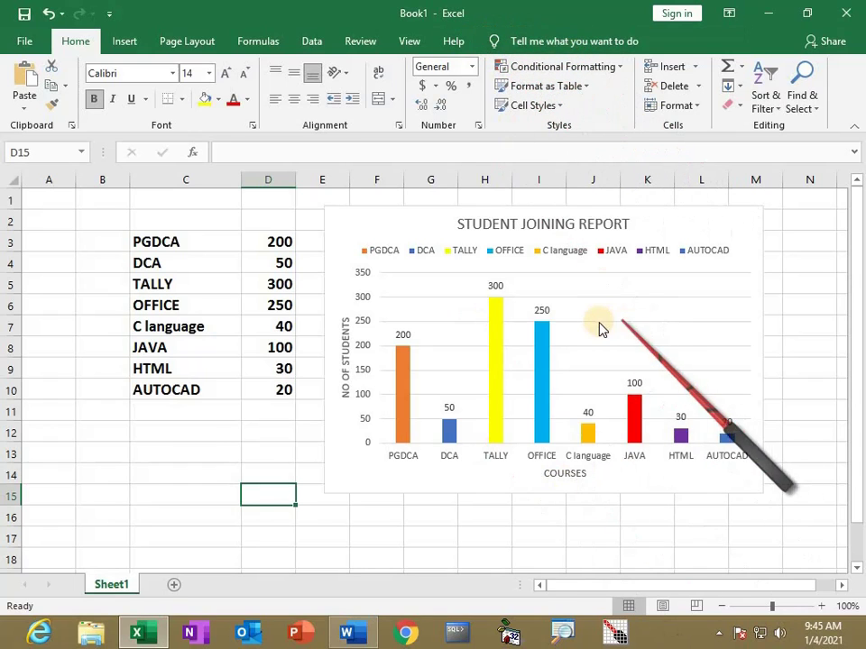
# Select the chart and look through its Chart Tools Design and Format options
pyautogui.click(572, 342)
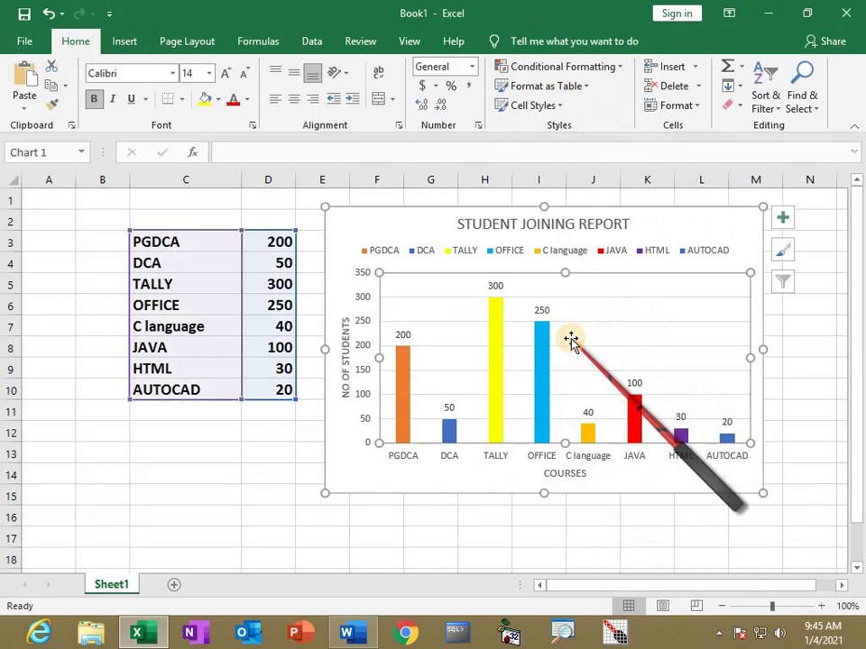
pyautogui.click(559, 39)
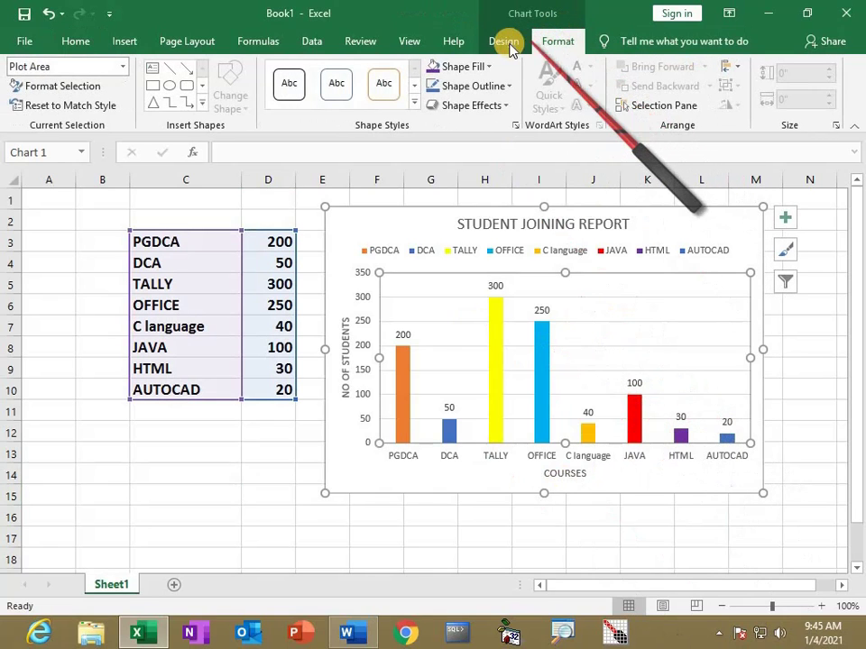
pyautogui.click(505, 42)
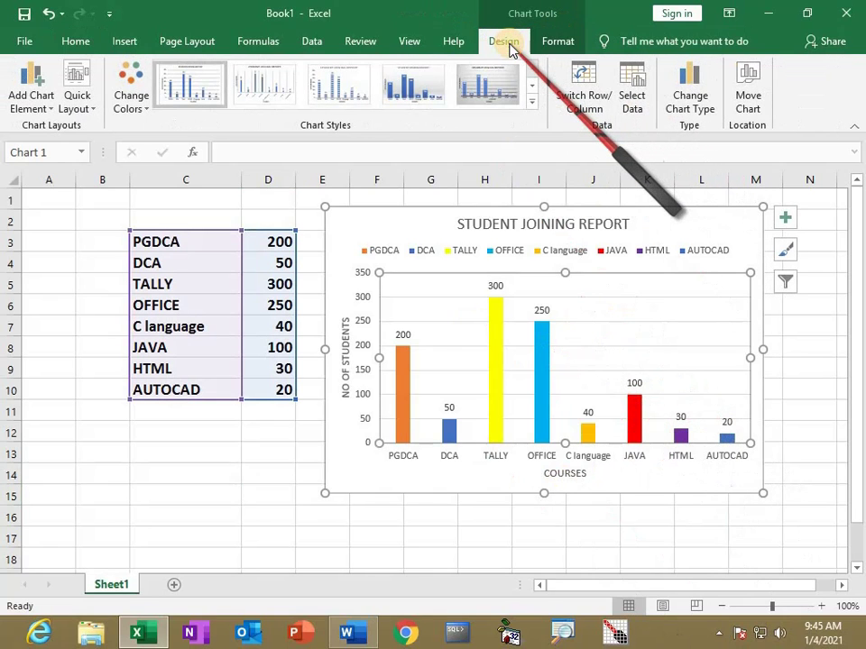
pyautogui.click(556, 45)
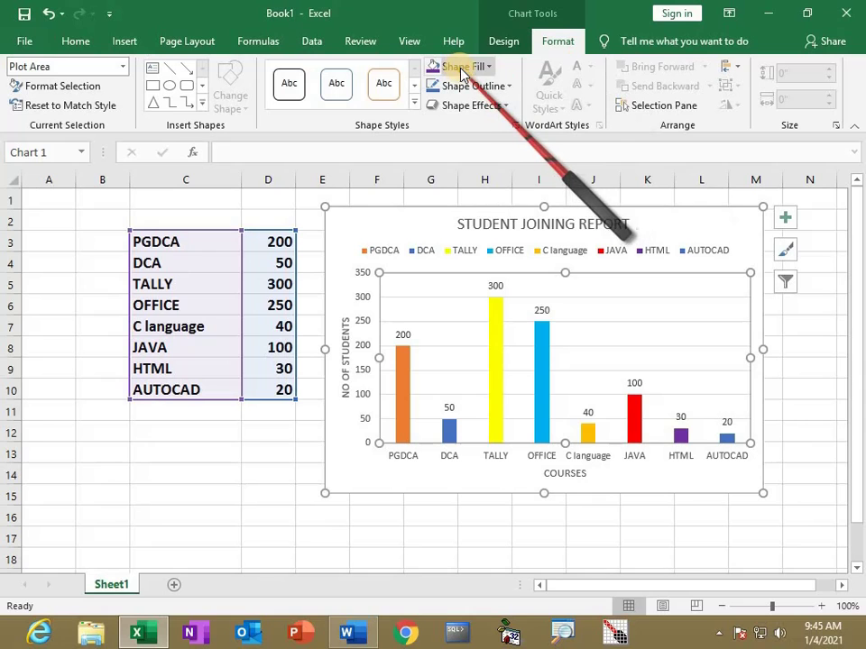
pyautogui.click(505, 40)
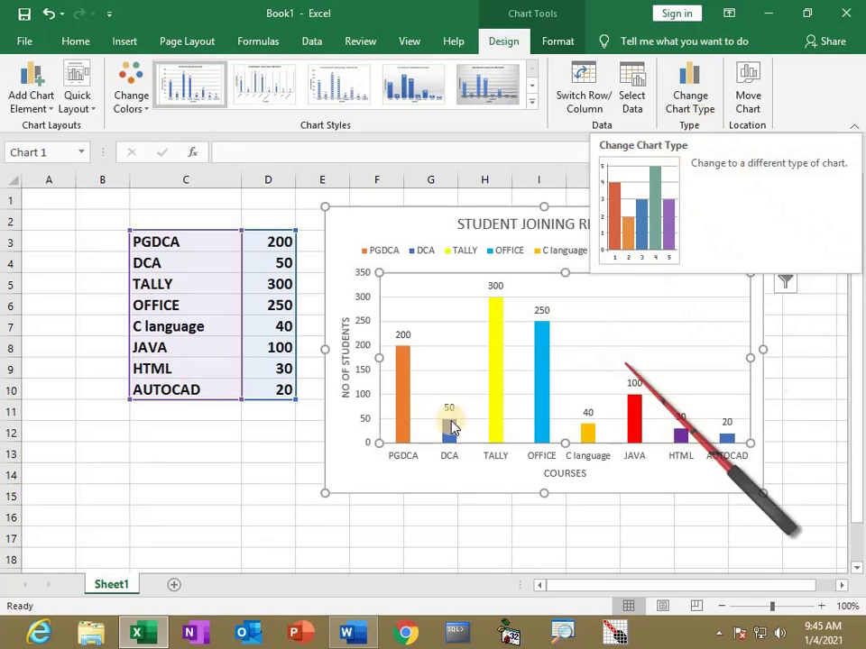
pyautogui.click(251, 532)
pyautogui.hotkey('alt', 'Tab')
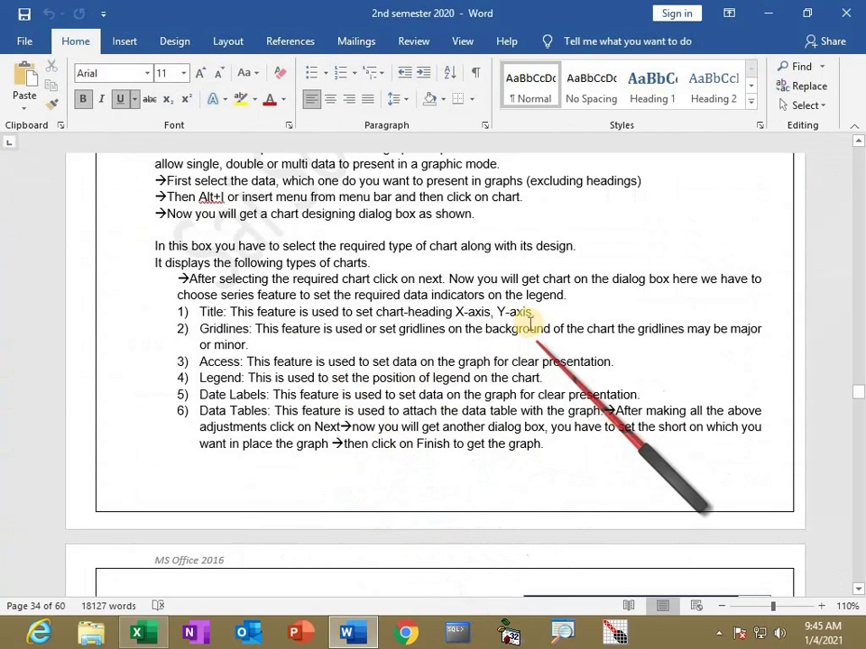
pyautogui.hotkey('alt', 'Tab')
# Drag the chart further right of the course table, then view the Word notes' chart page
pyautogui.click(499, 209)
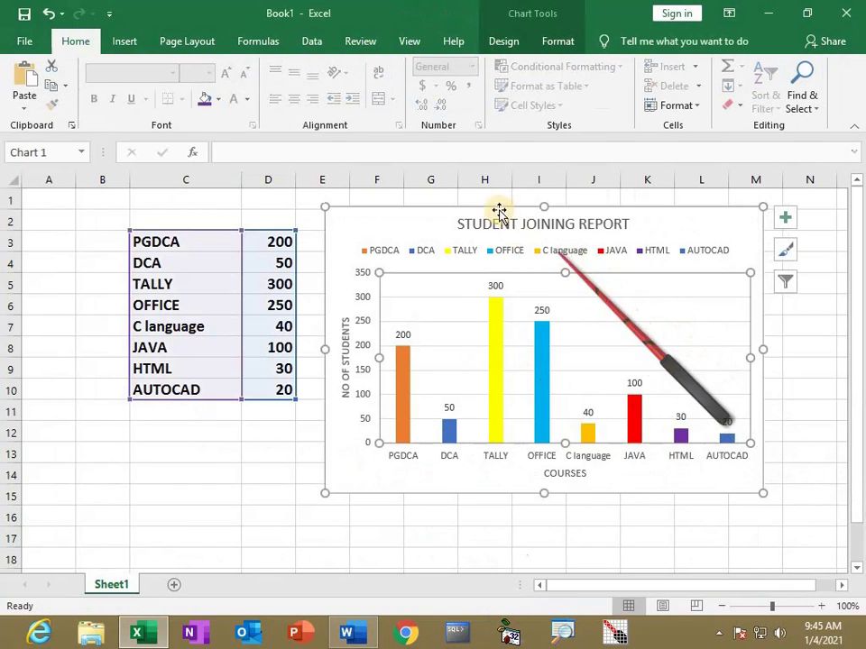
pyautogui.moveTo(485, 242); pyautogui.dragTo(468, 322)
pyautogui.moveTo(428, 367); pyautogui.dragTo(551, 227)
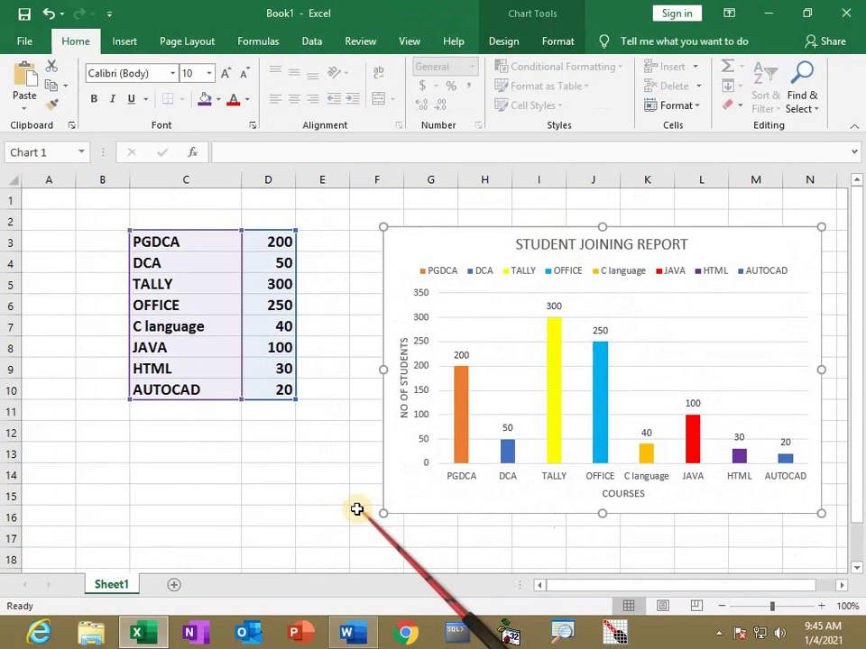
pyautogui.click(346, 632)
pyautogui.scroll(-8, 272, 479)
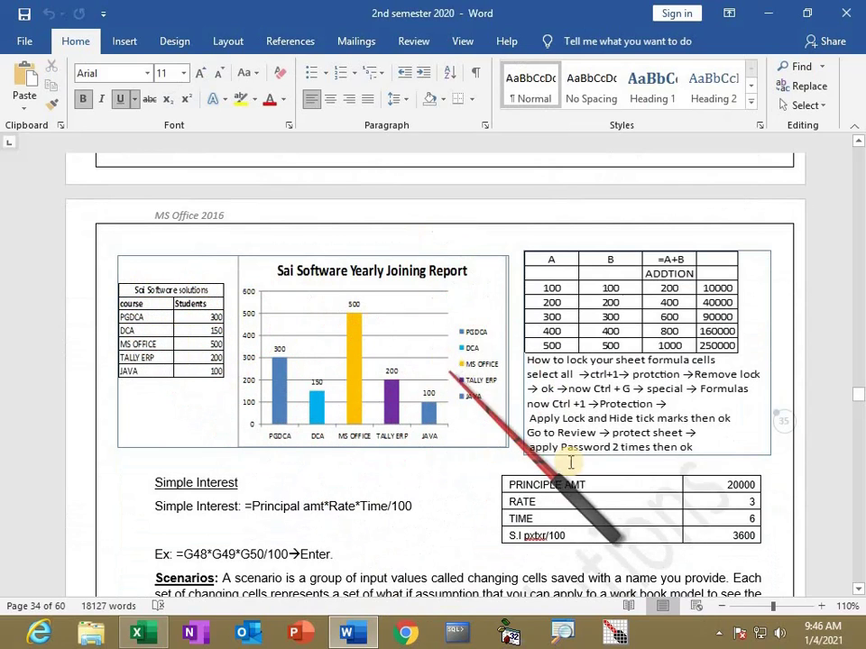
# Switch from Word back to the Excel workbook
pyautogui.hotkey('alt', 'Tab')
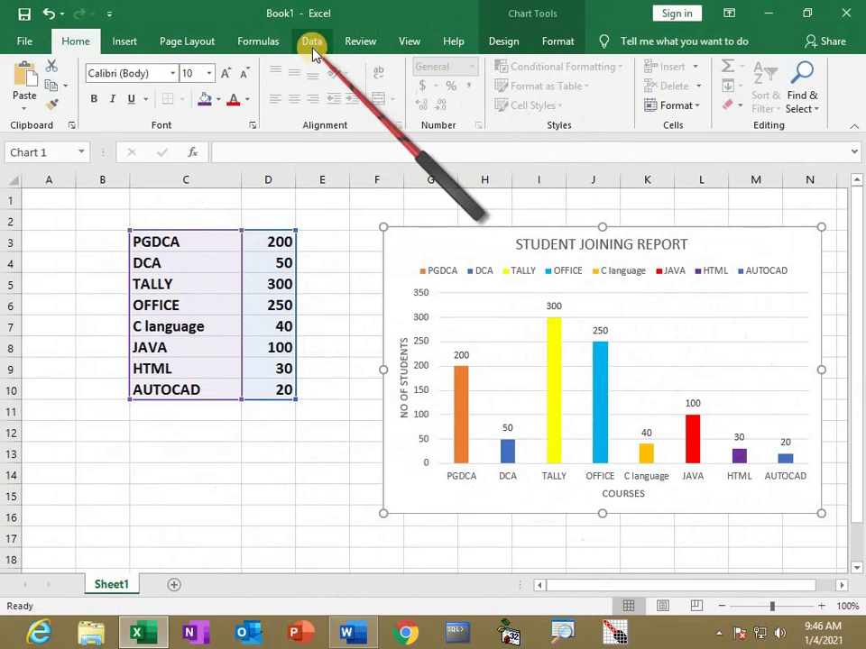
# Protect Sheet1 with a password, re-entering it in the Confirm Password box
pyautogui.click(365, 42)
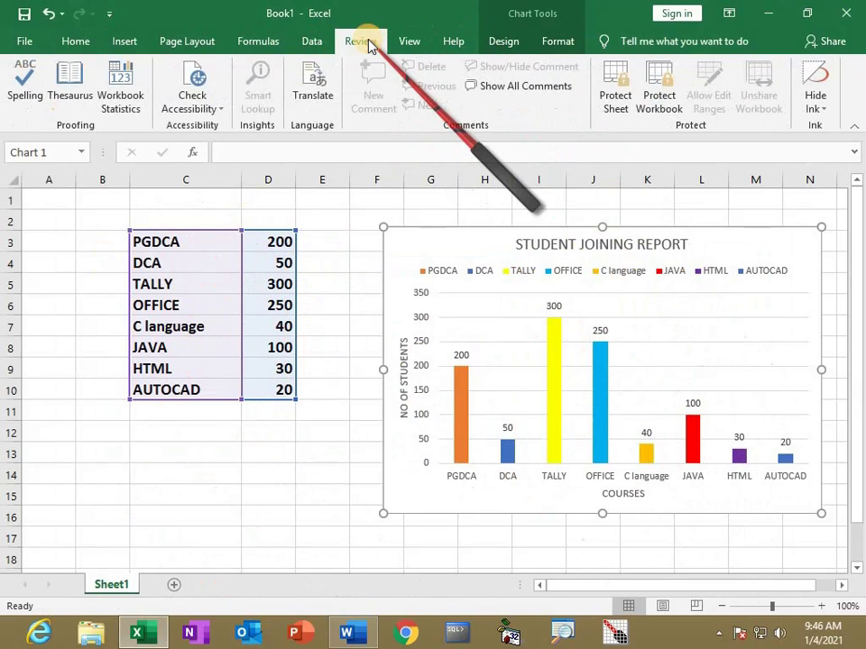
pyautogui.click(620, 101)
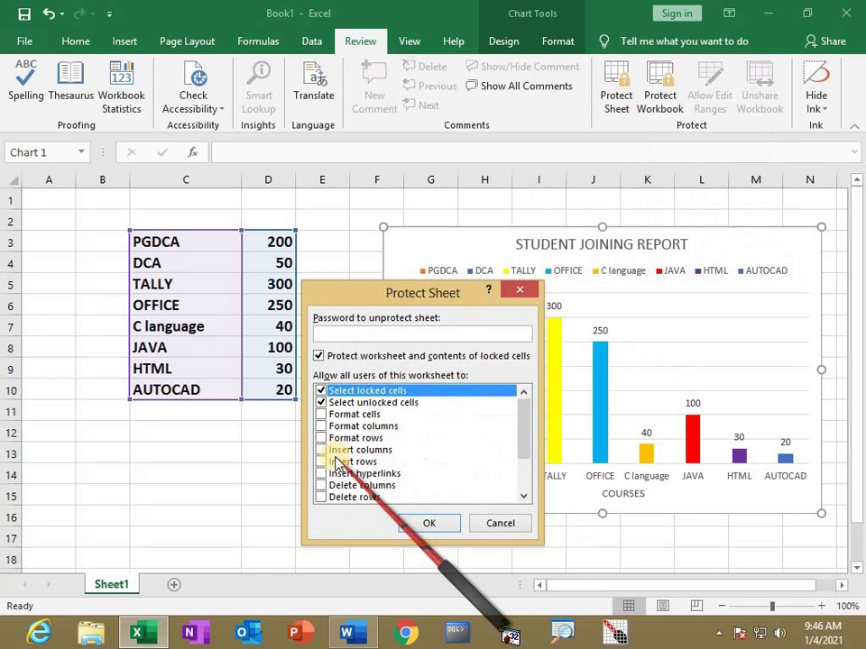
pyautogui.click(430, 526)
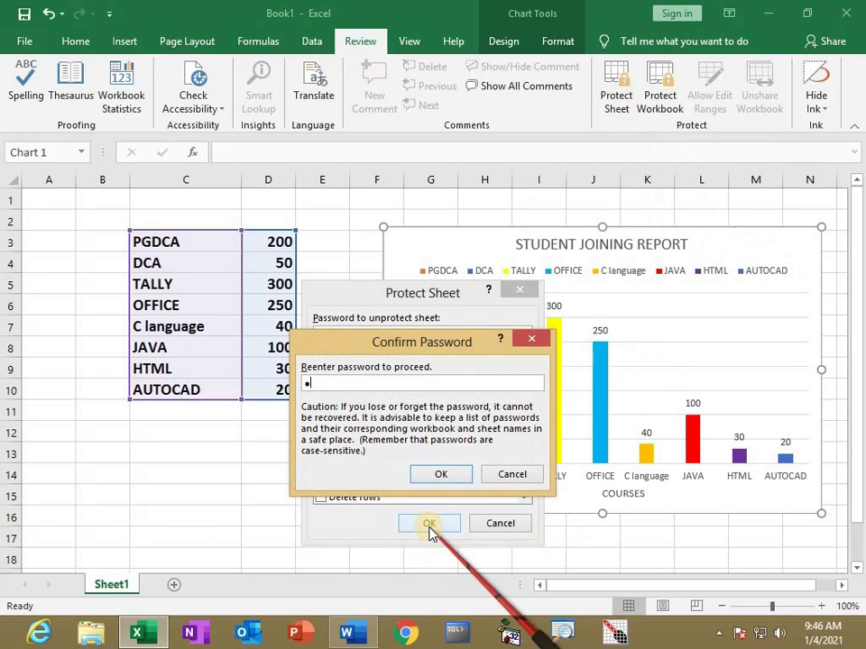
pyautogui.click(441, 475)
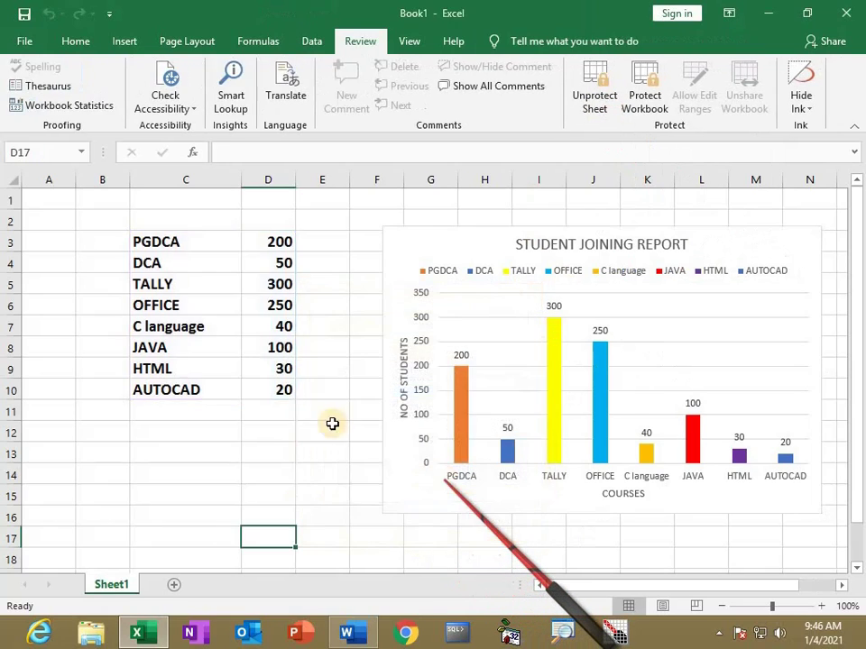
# Test that the protected sheet rejects typing in cells, dismissing each warning
pyautogui.click(360, 308)
pyautogui.press('a')
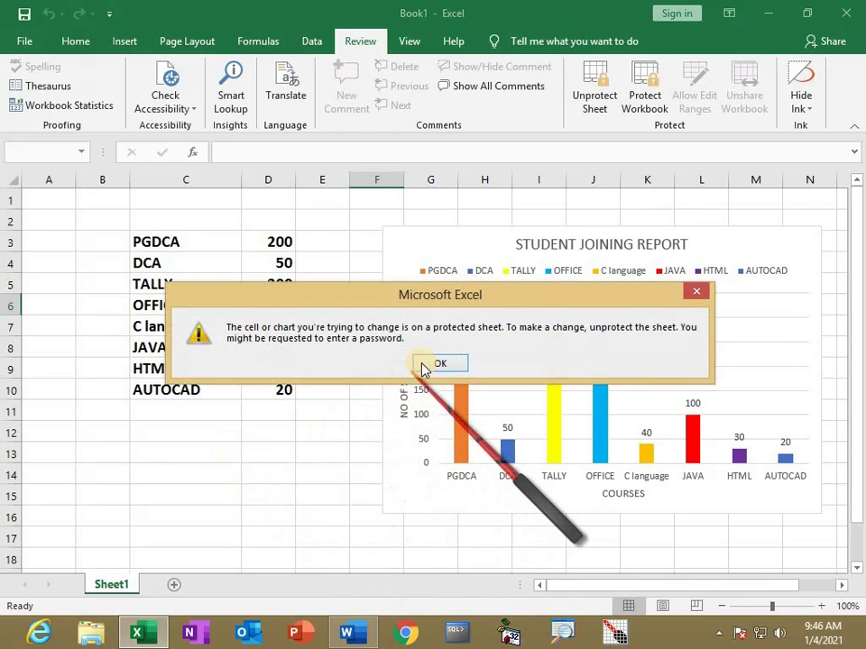
pyautogui.click(424, 365)
pyautogui.click(161, 431)
pyautogui.press('a')
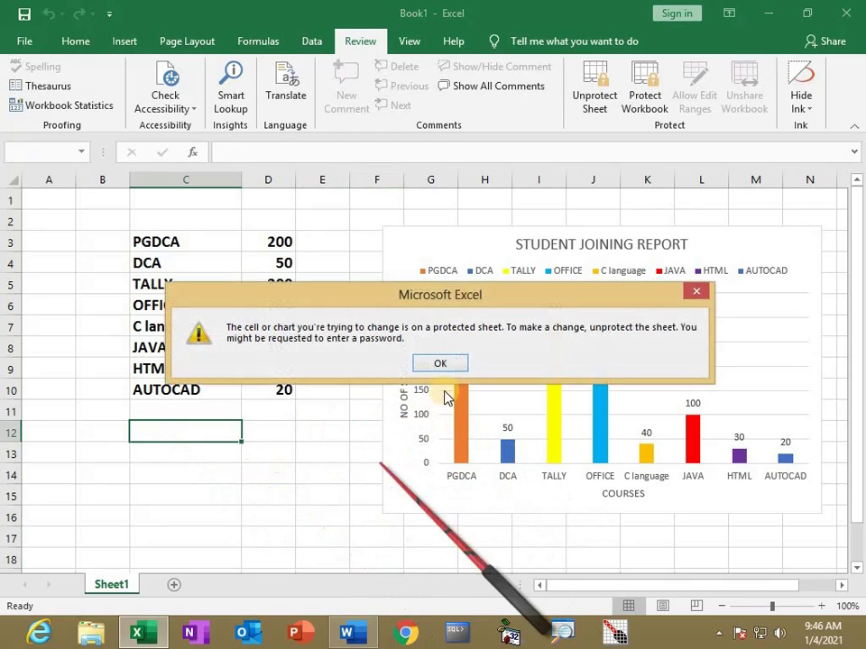
pyautogui.click(442, 364)
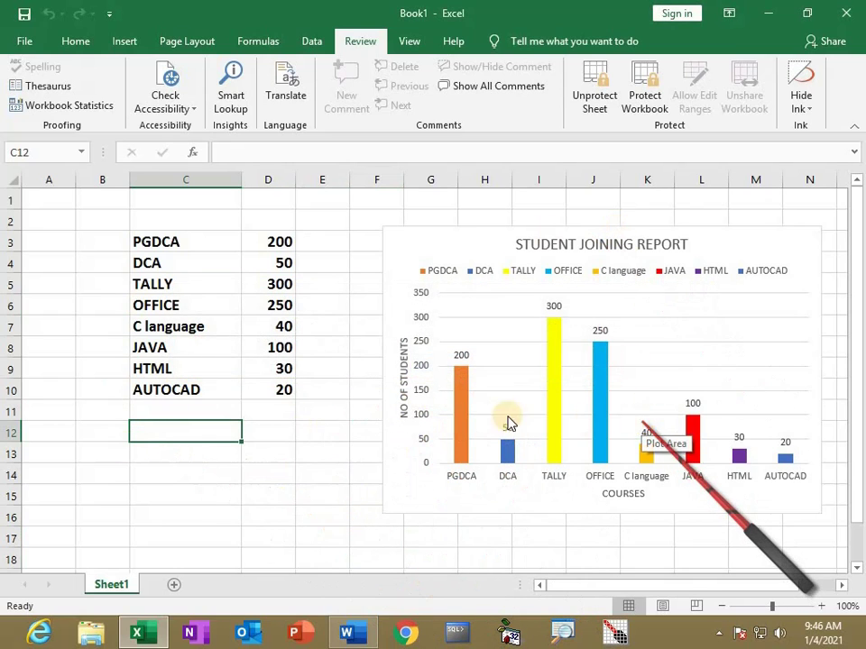
pyautogui.rightClick(345, 306)
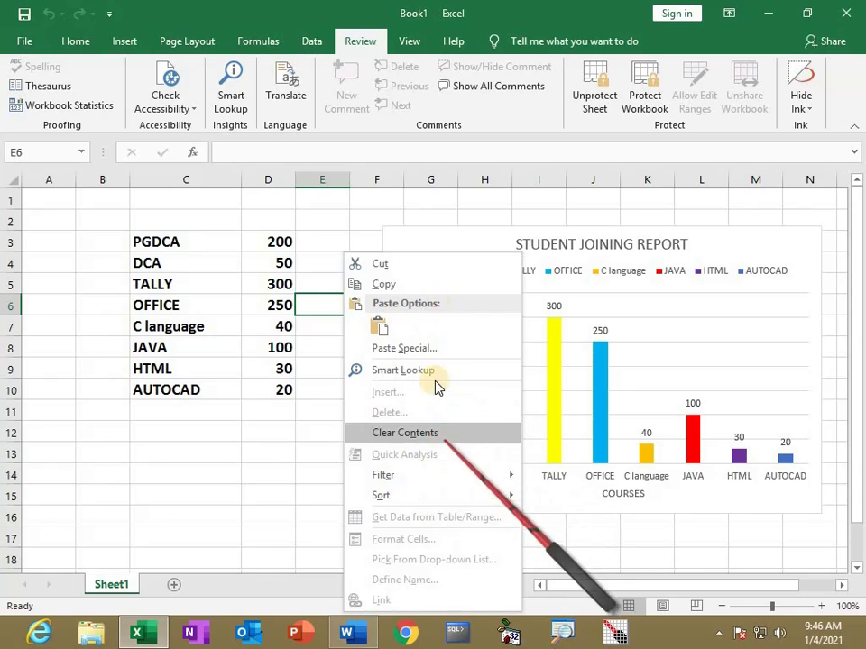
pyautogui.click(274, 492)
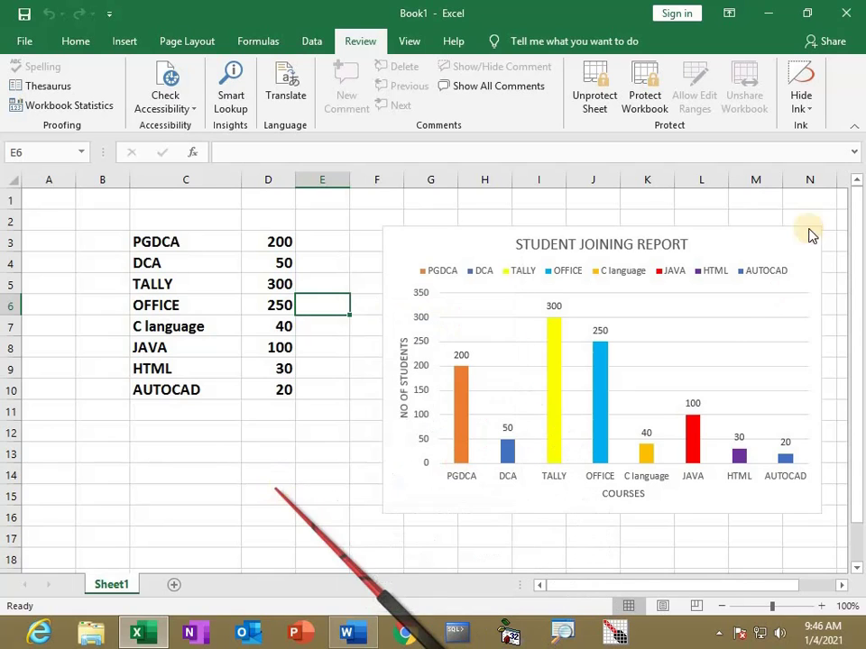
# Unprotect the sheet with its password and confirm D12 now accepts the test entry 'FGHF'
pyautogui.click(604, 102)
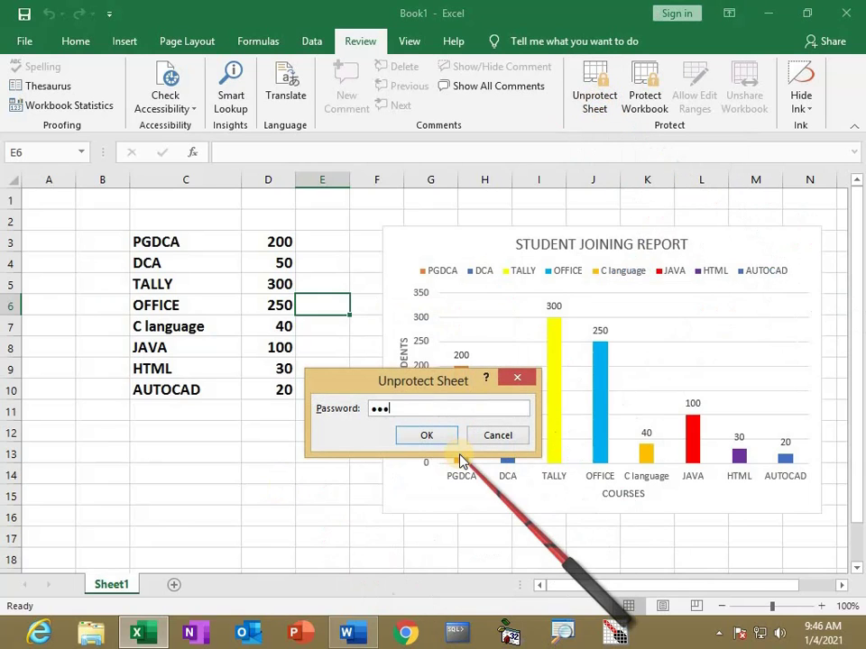
pyautogui.click(424, 439)
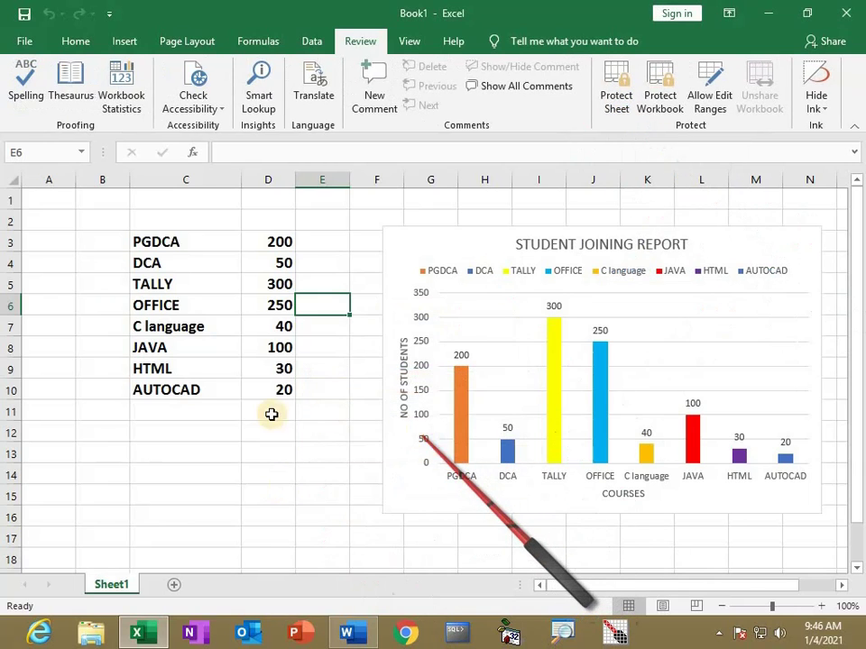
pyautogui.click(251, 434)
pyautogui.write('FGHF')
pyautogui.click(273, 530)
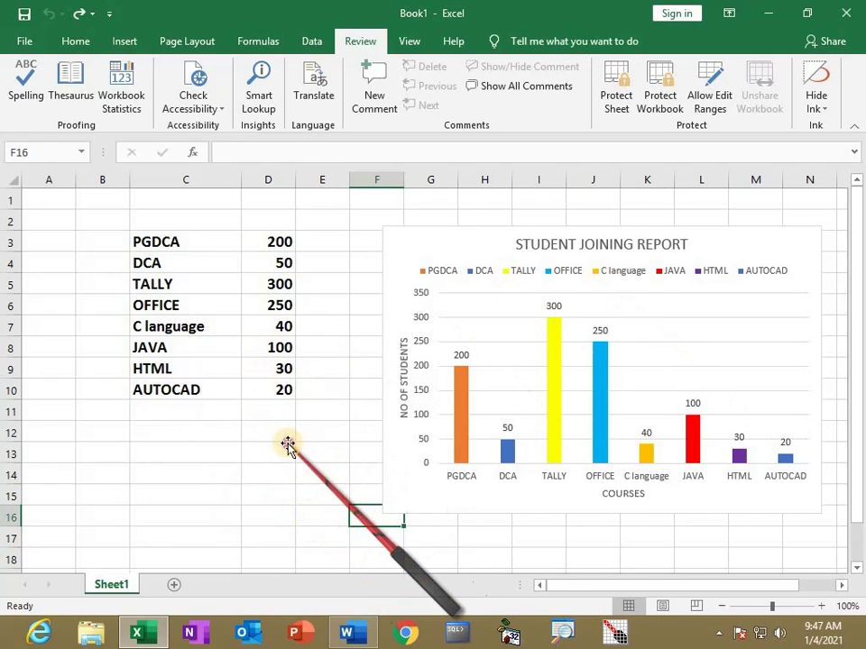
pyautogui.click(284, 448)
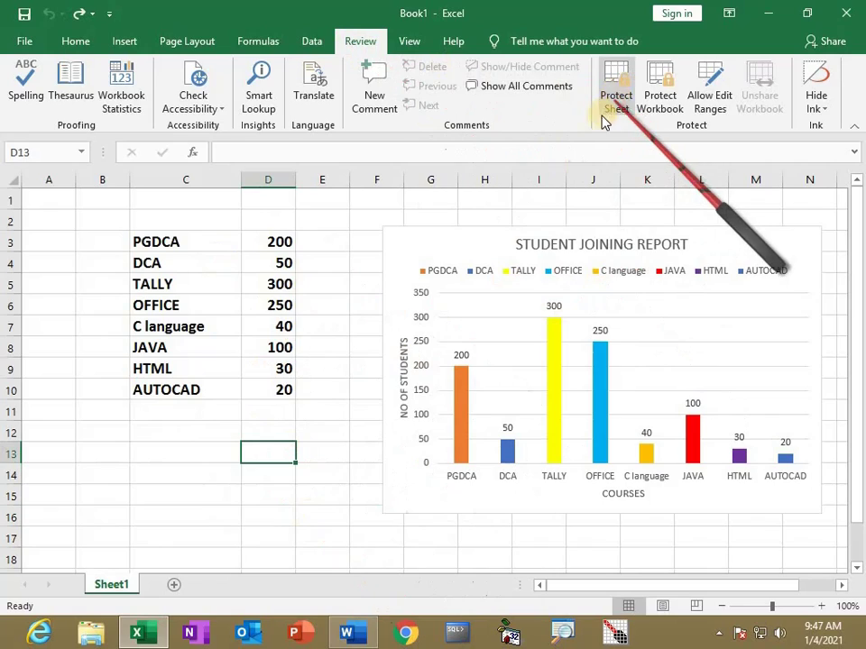
# Scroll through the Word notes, then return to the Excel workbook
pyautogui.hotkey('alt', 'Tab')
pyautogui.scroll(-4, 208, 436)
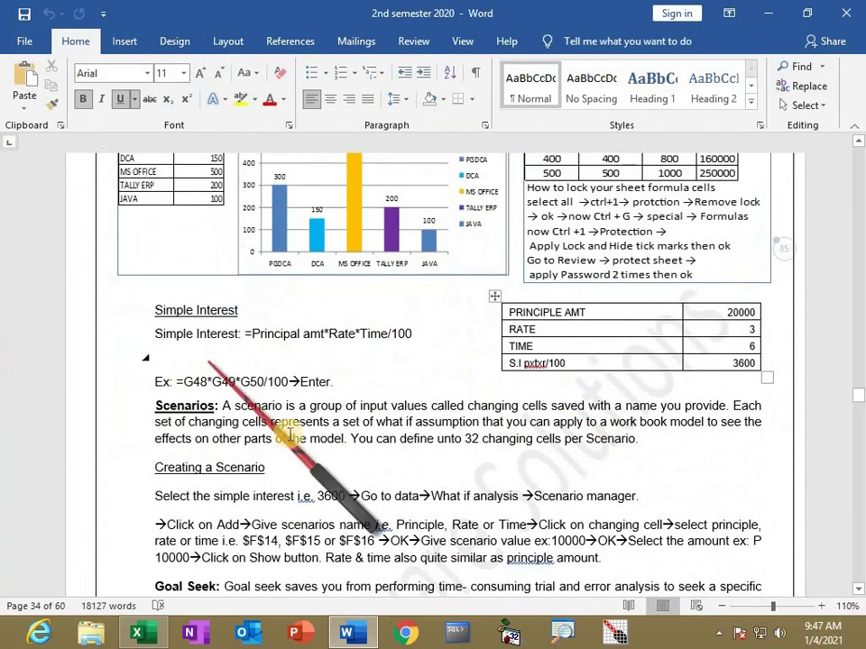
pyautogui.scroll(-1, 270, 433)
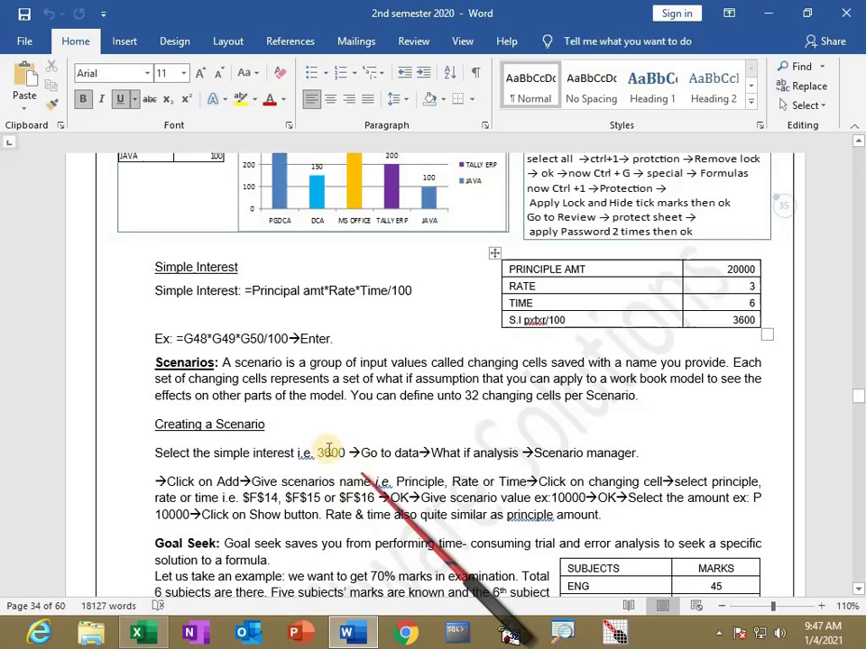
pyautogui.hotkey('alt', 'Tab')
pyautogui.scroll(-3, 194, 387)
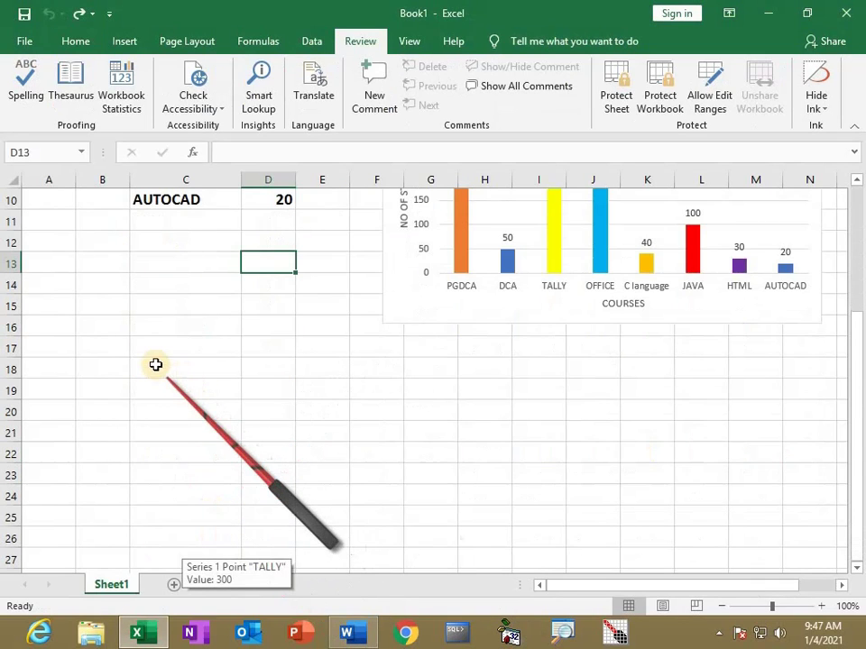
# Enter the labels Principle amount, rate, time, si and total amount in C18:C22
pyautogui.click(155, 364)
pyautogui.write('Principle amount')
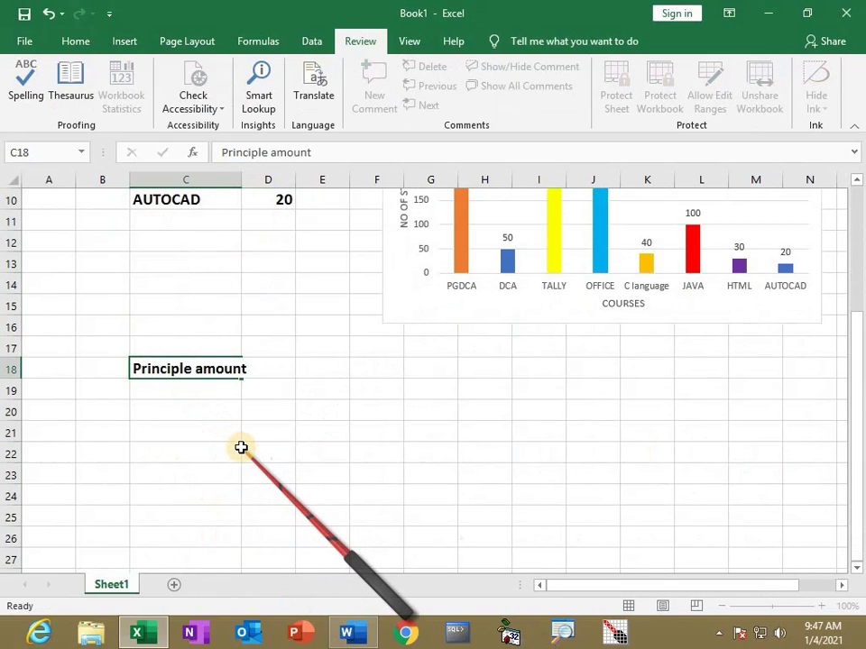
pyautogui.press('Return')
pyautogui.write('rate')
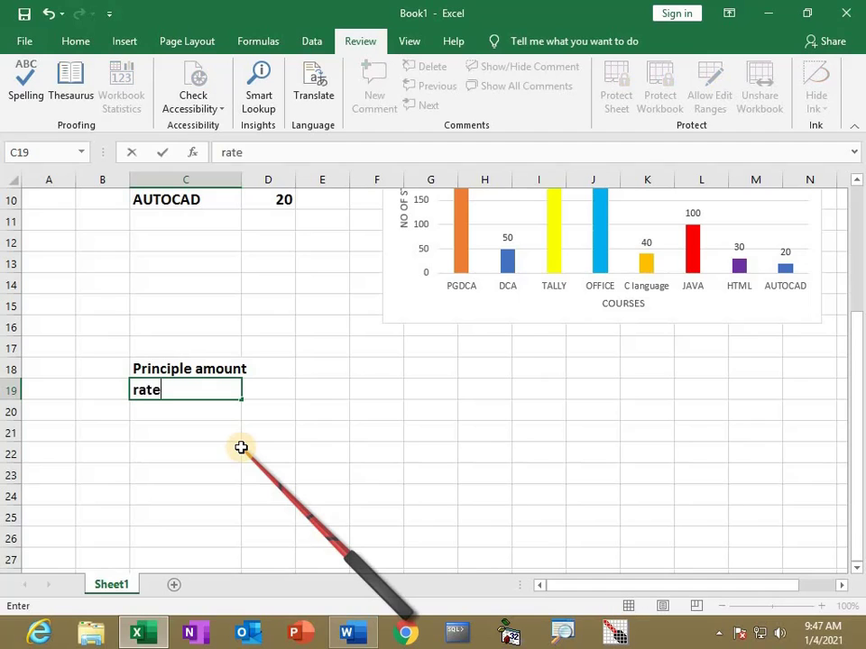
pyautogui.press('Return')
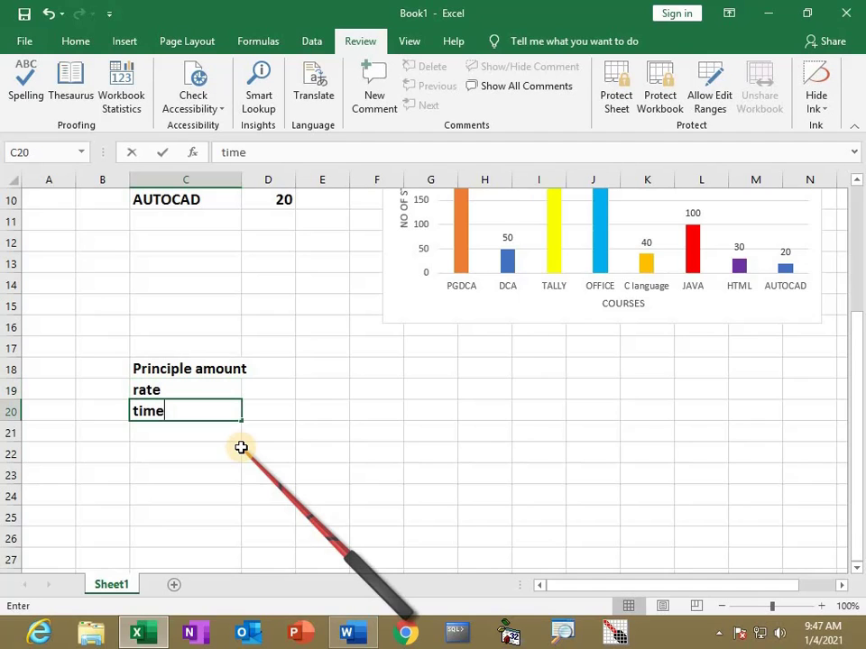
pyautogui.press('Return')
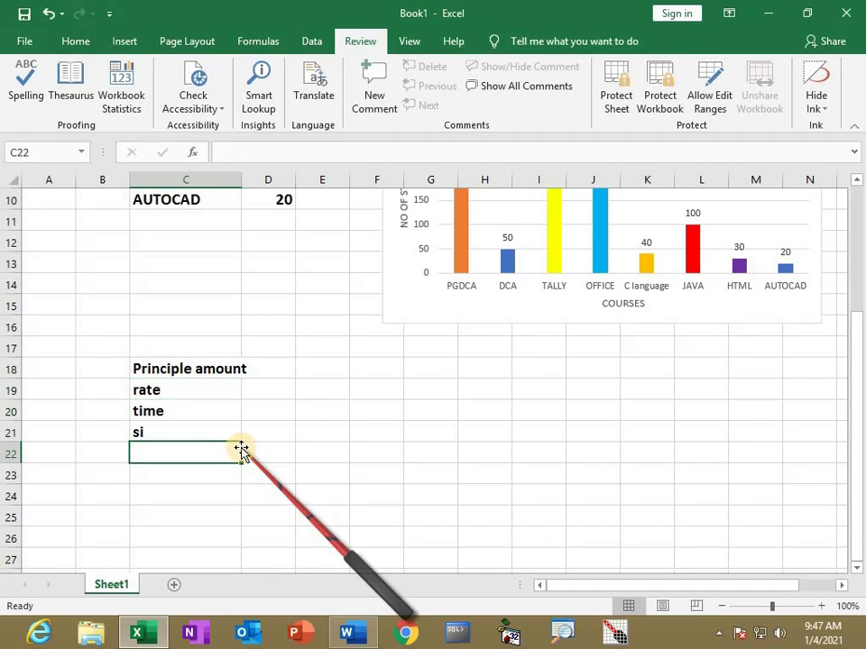
pyautogui.write('total amount')
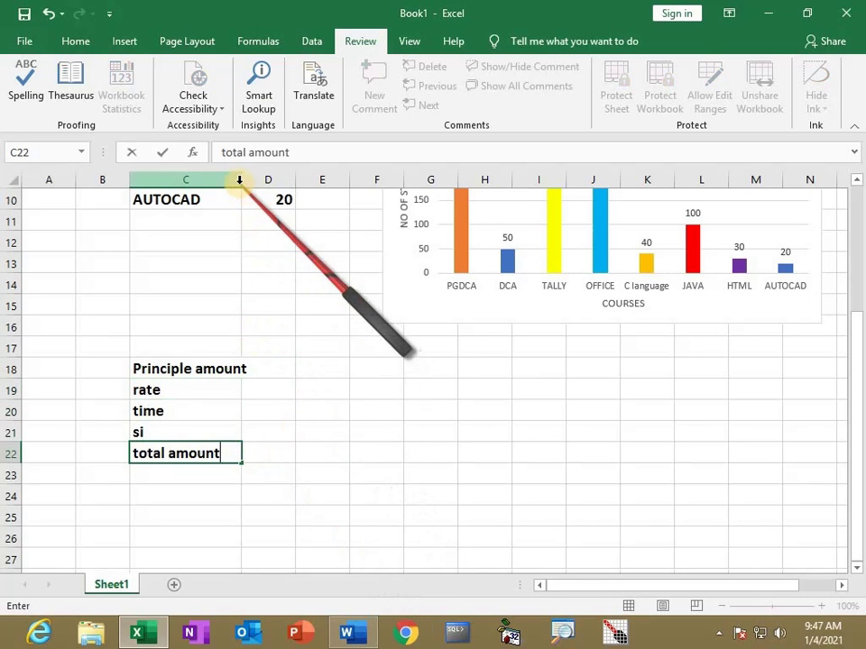
pyautogui.click(257, 242)
# Widen columns C and D and begin entering the principle amount in D18
pyautogui.moveTo(241, 180); pyautogui.dragTo(259, 180)
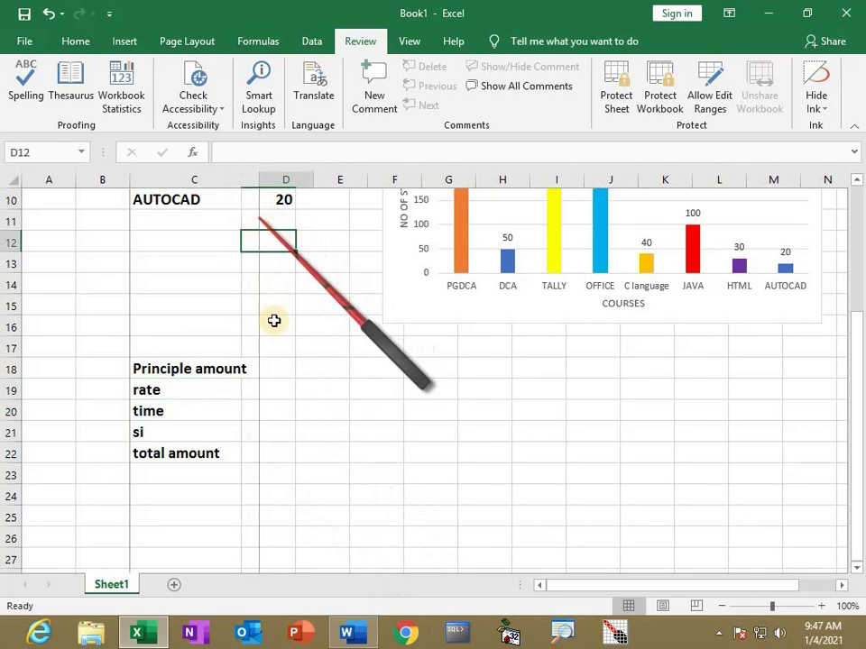
pyautogui.moveTo(312, 179); pyautogui.dragTo(352, 240)
pyautogui.write('20000')
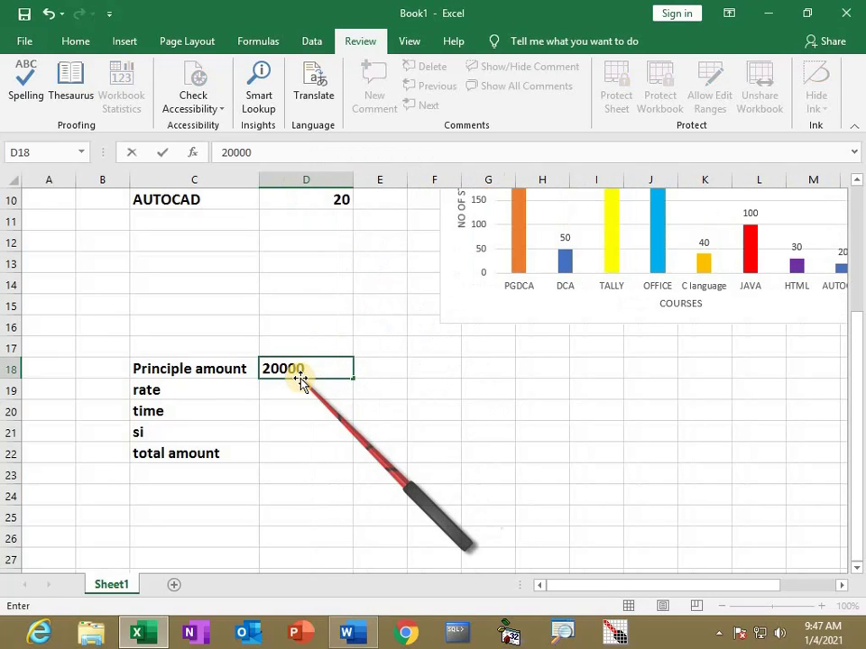
# Put 20000, 3 and 12 in D18:D20 and =D18*D19*D20/100 in D21, giving 7200
pyautogui.press('Return')
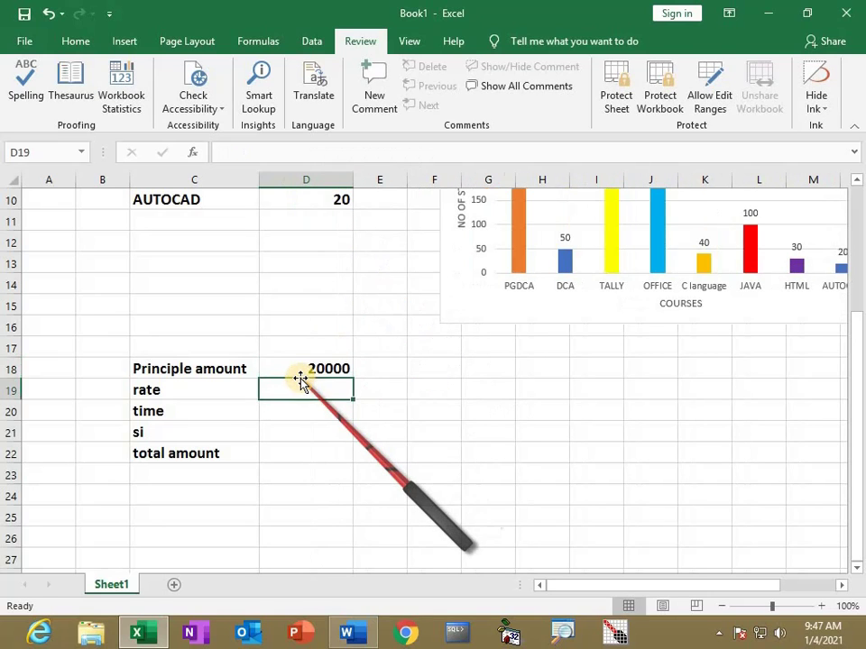
pyautogui.write('3')
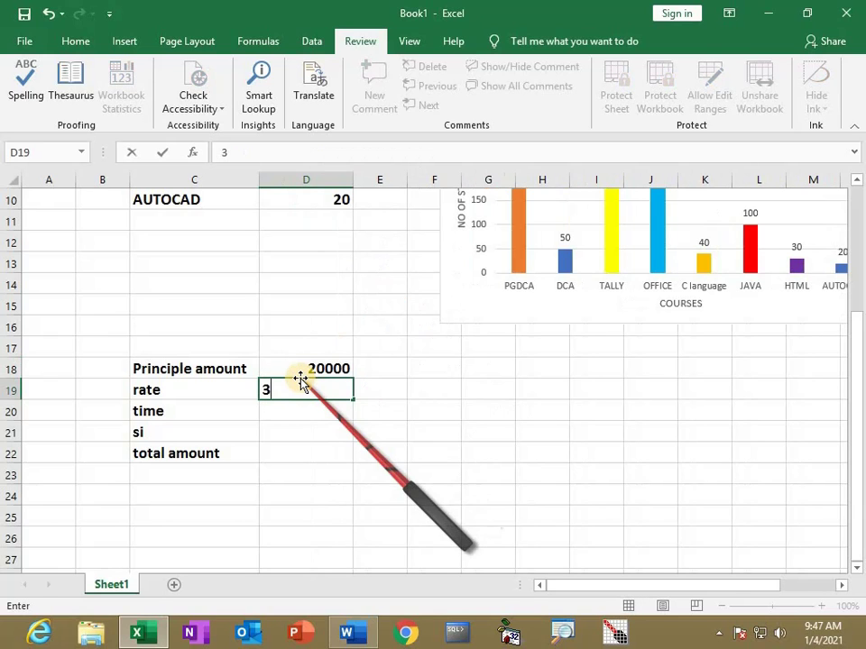
pyautogui.write('12')
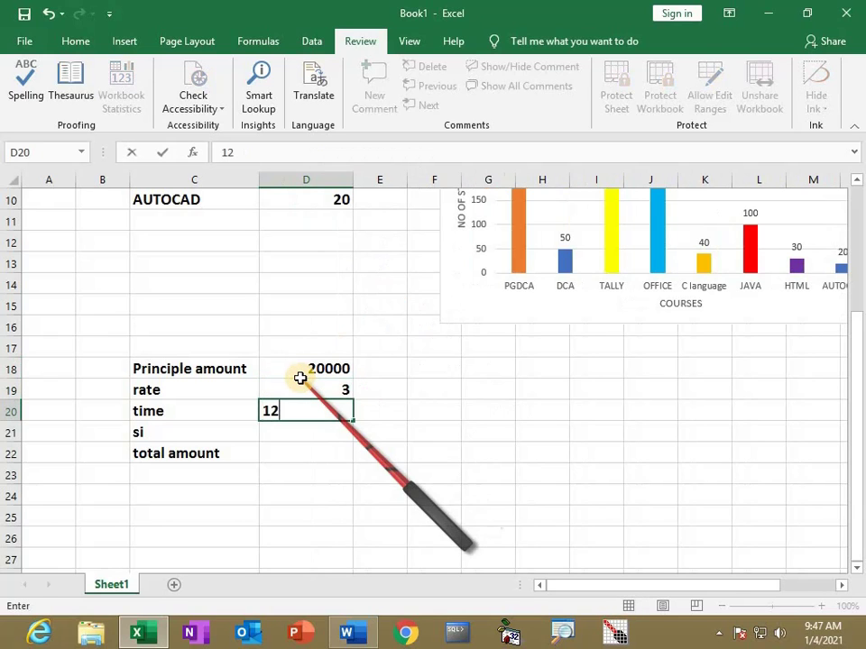
pyautogui.press('Return')
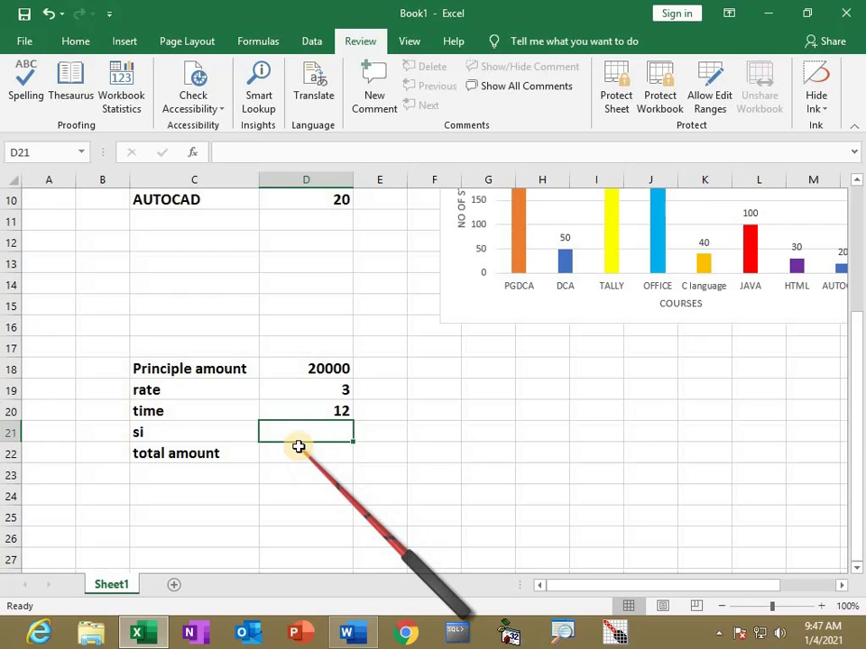
pyautogui.write('=')
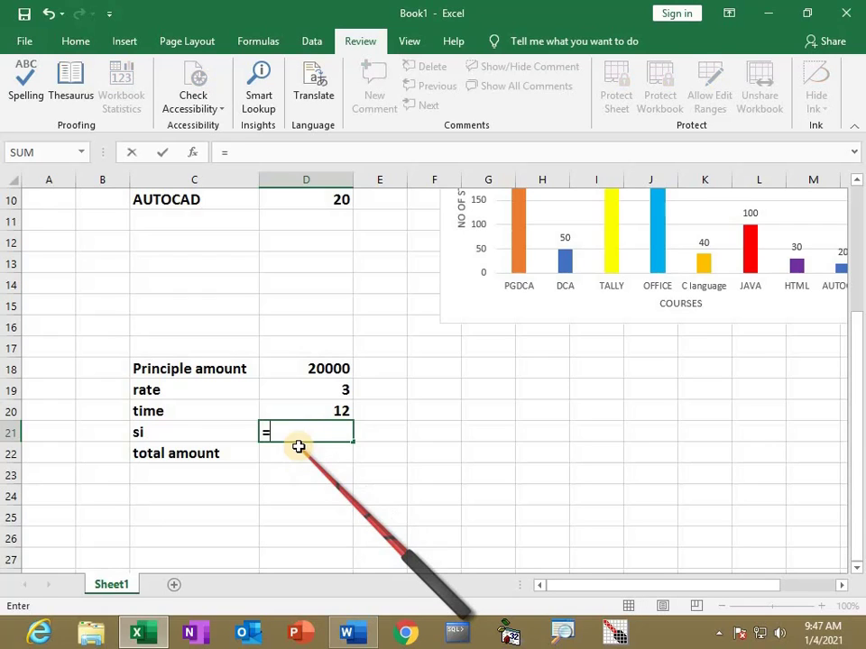
pyautogui.click(315, 365)
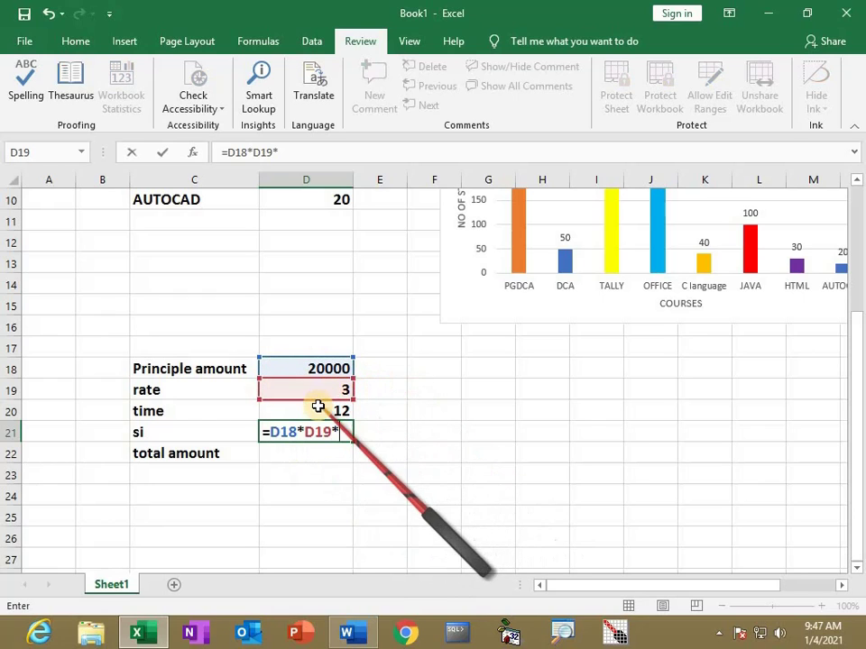
pyautogui.click(318, 407)
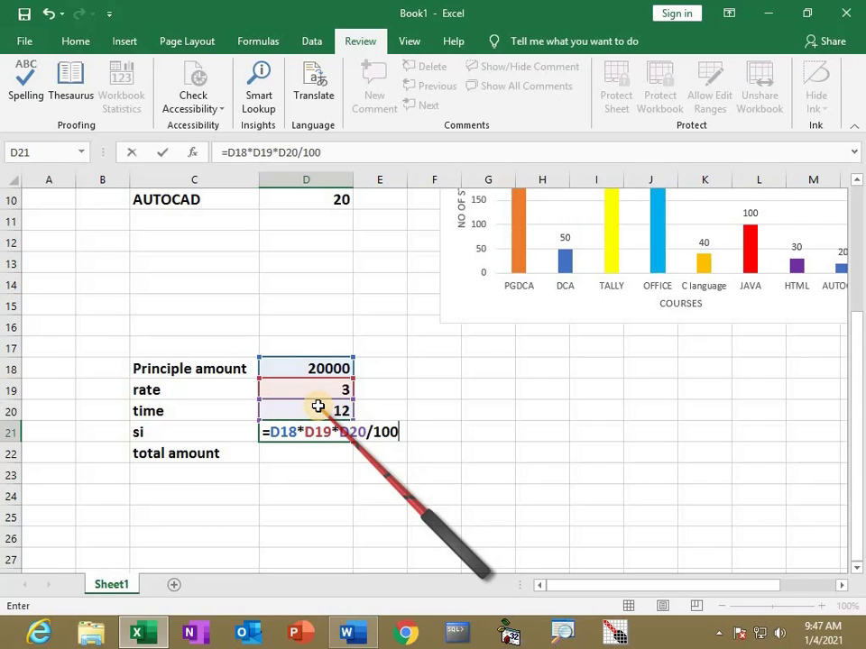
pyautogui.press('Return')
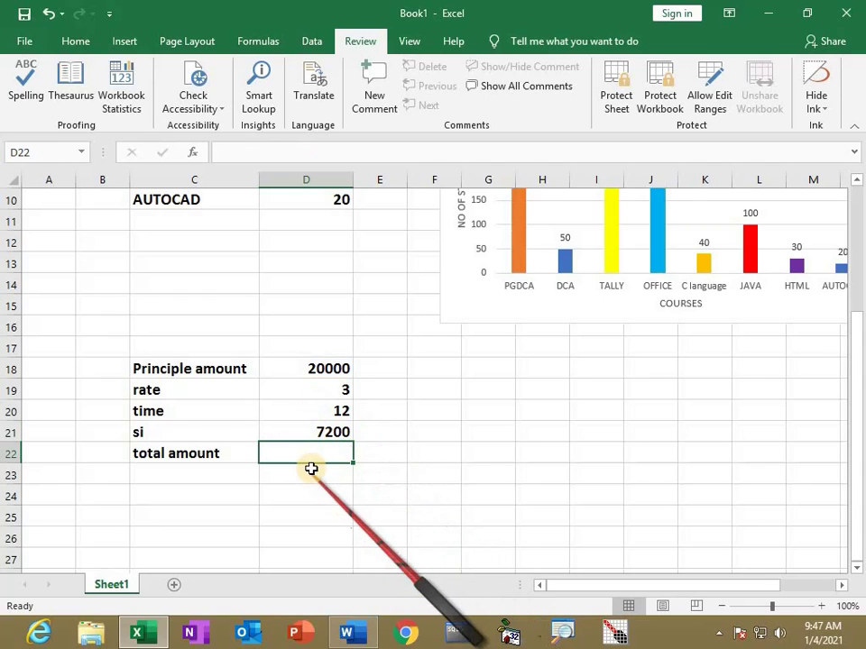
# Enter =D18+D21 in D22 for a total amount of 27200, then check D21's formula
pyautogui.write('=')
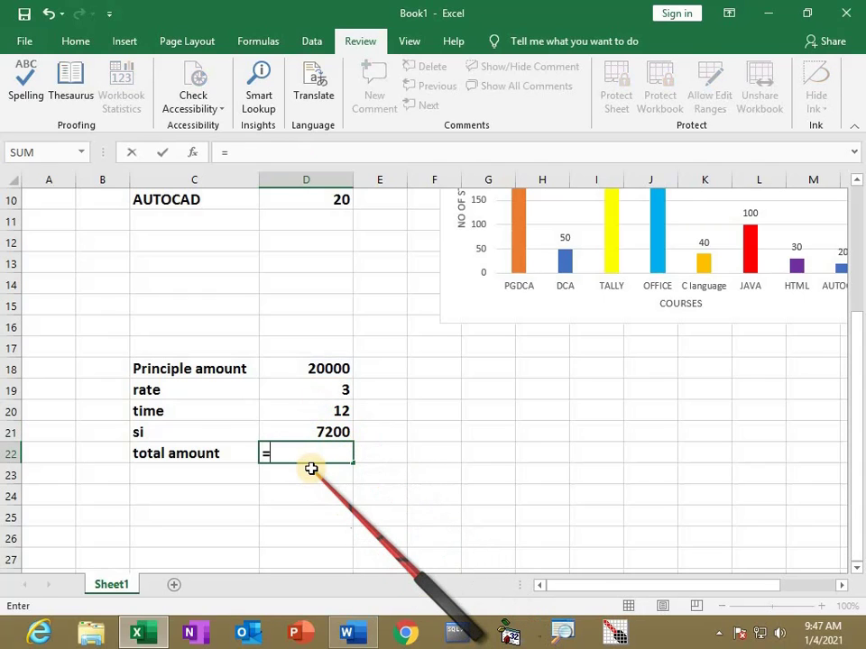
pyautogui.click(334, 374)
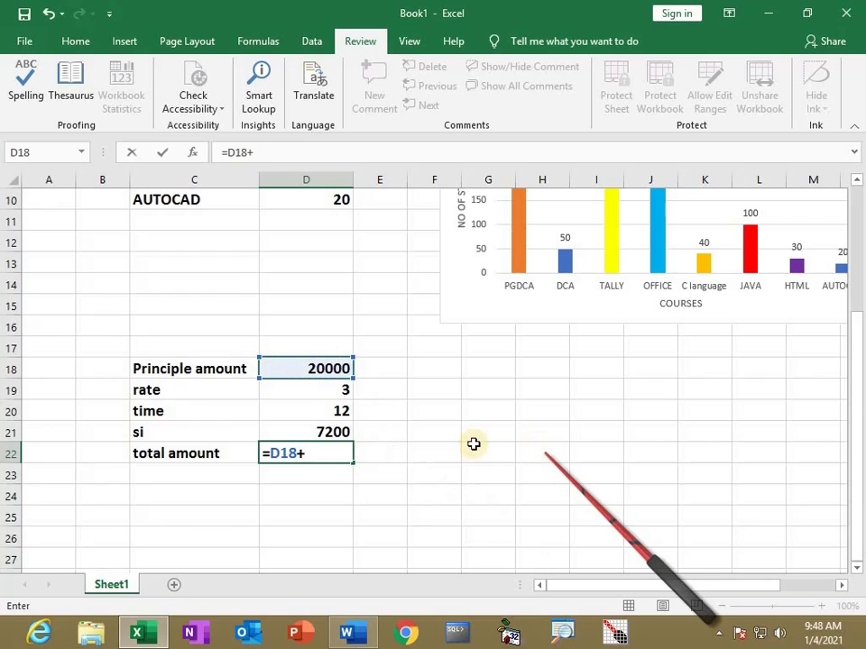
pyautogui.click(343, 433)
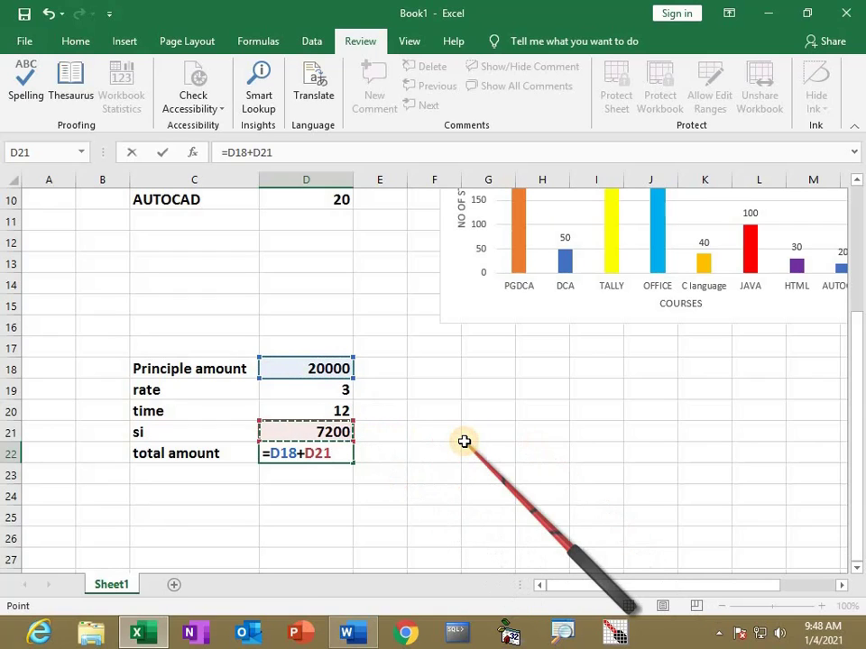
pyautogui.press('Return')
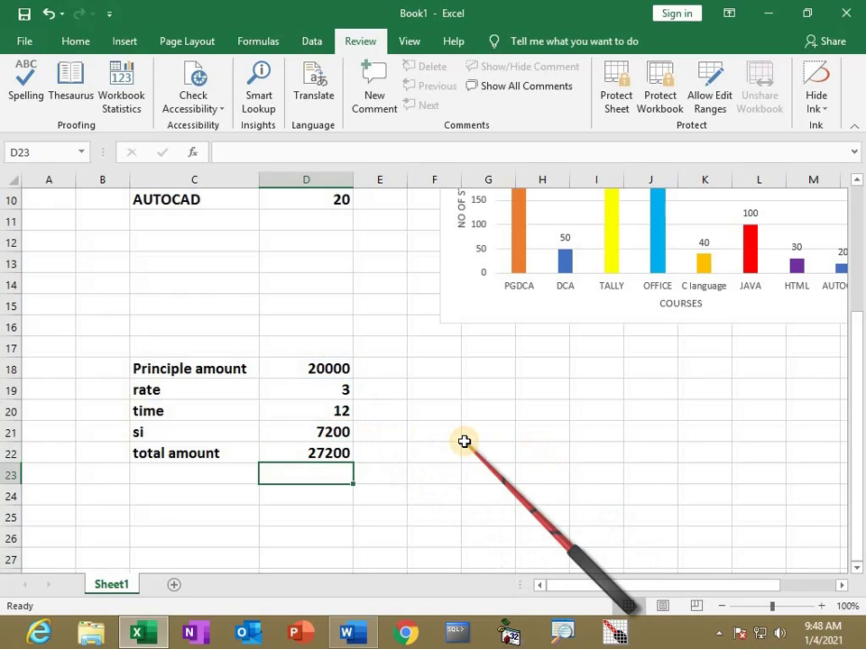
pyautogui.click(322, 435)
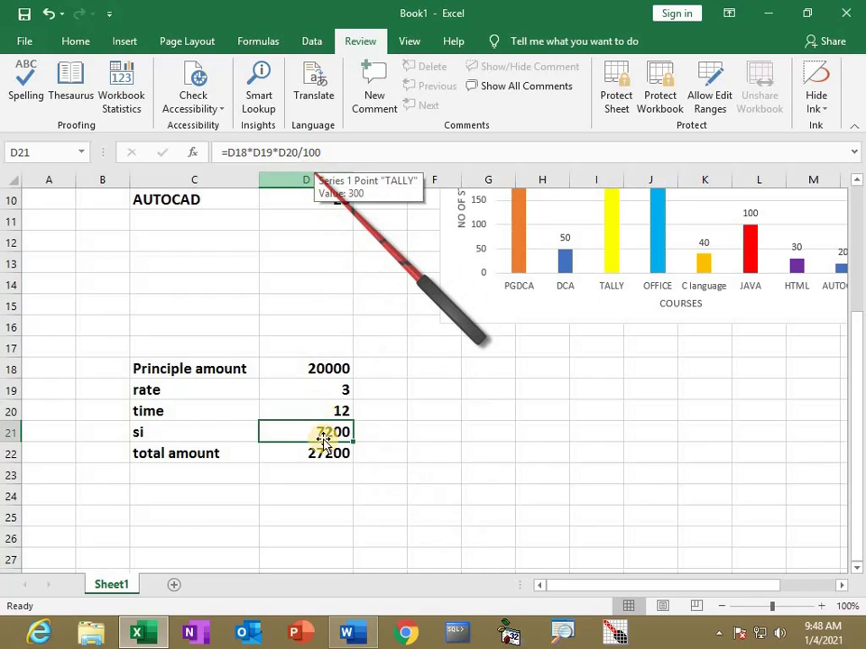
# Set the rate in D19 to 3% and remove /100 from the si formula in D21
pyautogui.doubleClick(342, 389)
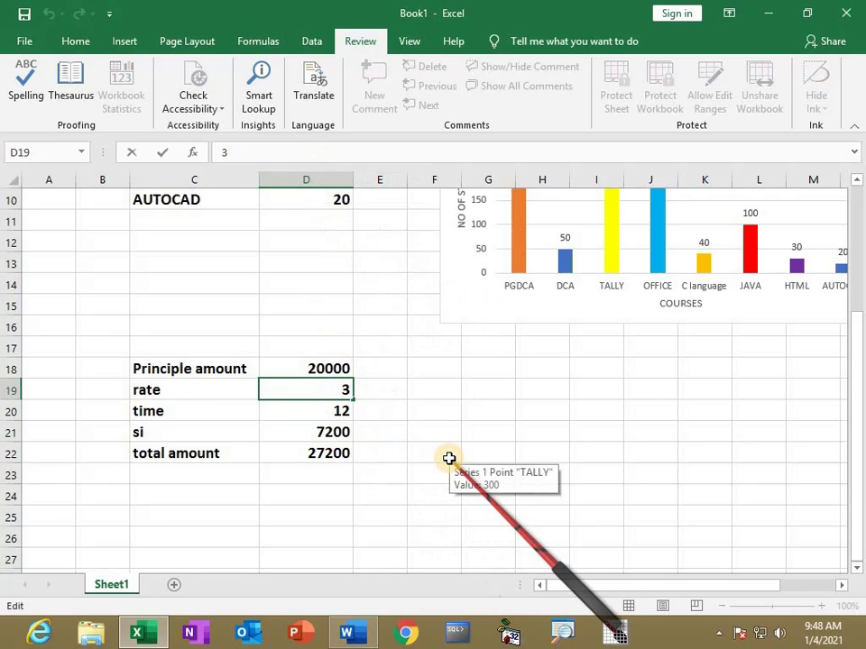
pyautogui.write('%')
pyautogui.press('Return')
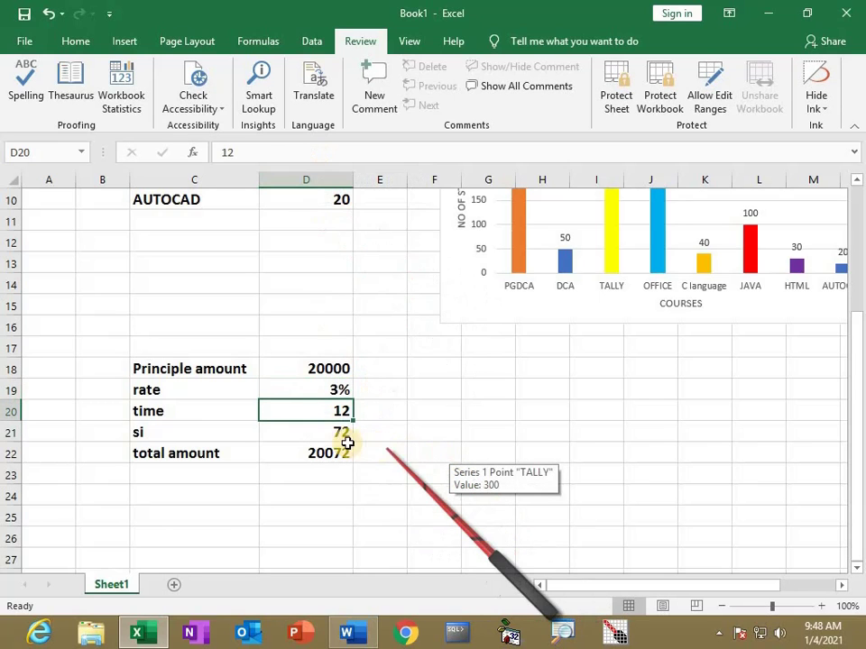
pyautogui.click(340, 435)
pyautogui.press('F2')
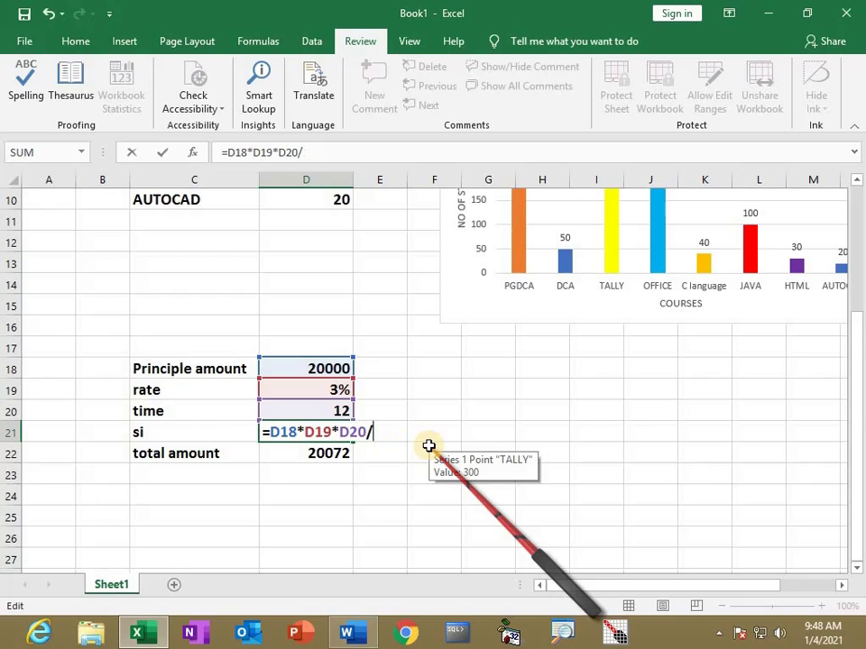
pyautogui.press('Return')
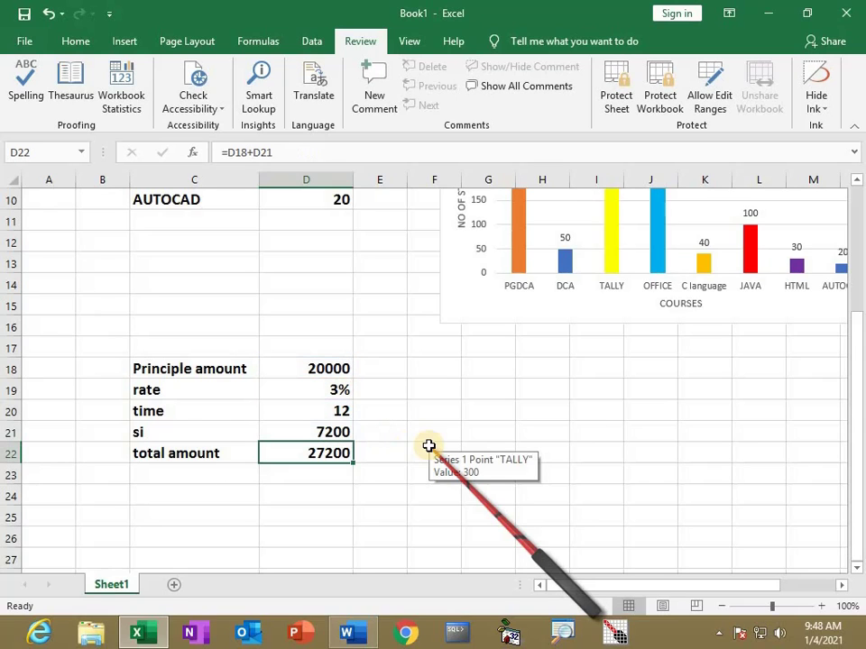
# Test a principle of 50000 in D18, then restore it to 20000
pyautogui.click(307, 367)
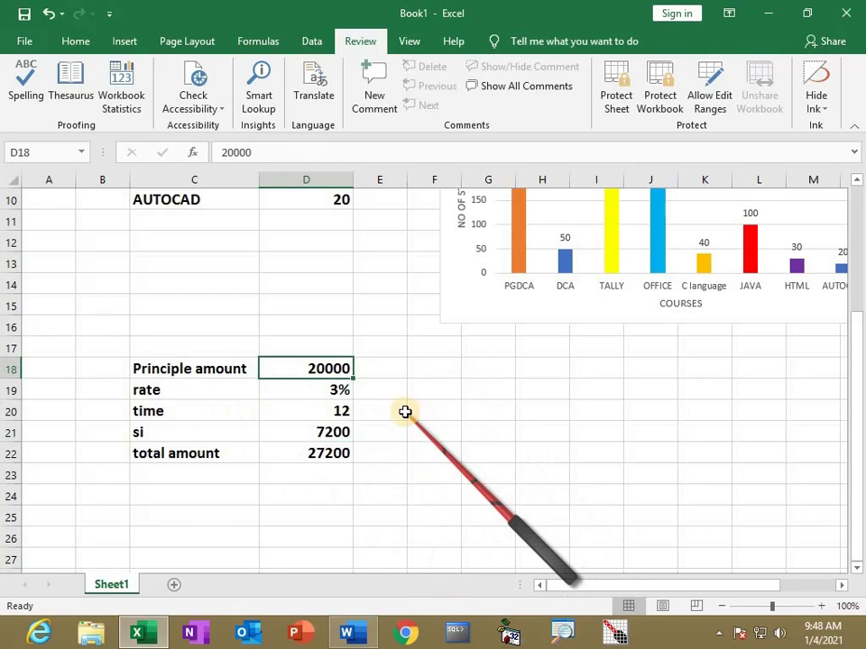
pyautogui.write('500')
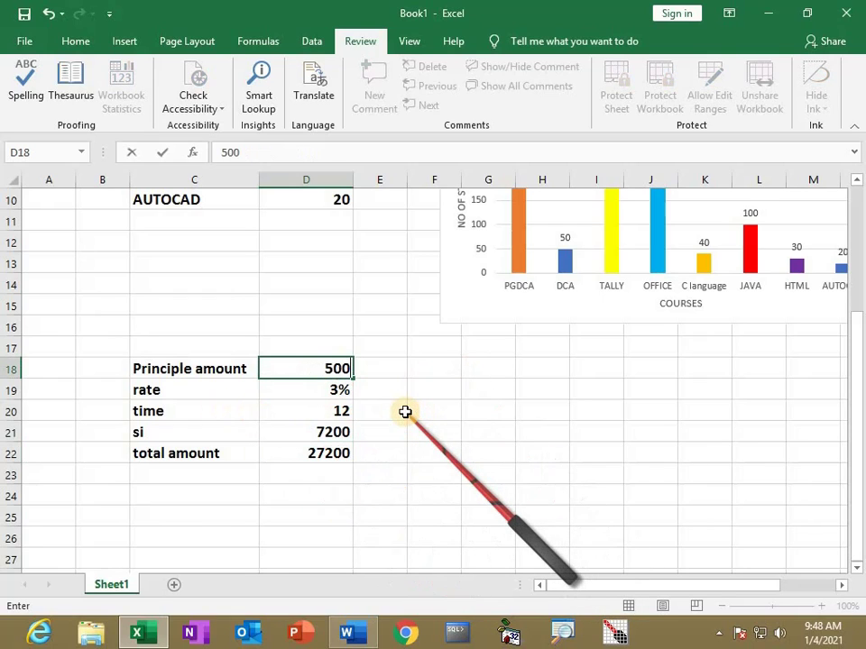
pyautogui.write('00')
pyautogui.press('Return')
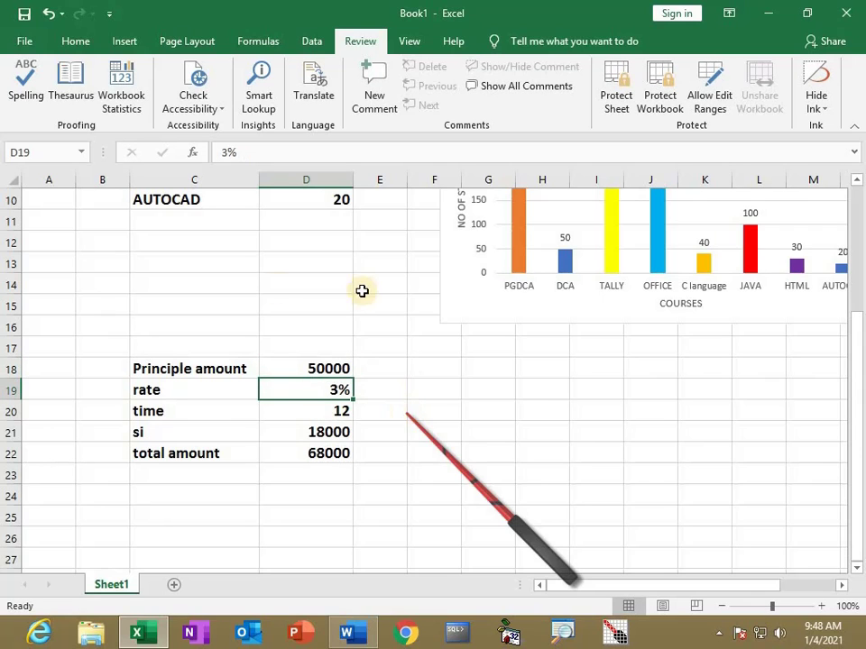
pyautogui.click(305, 363)
pyautogui.write('20')
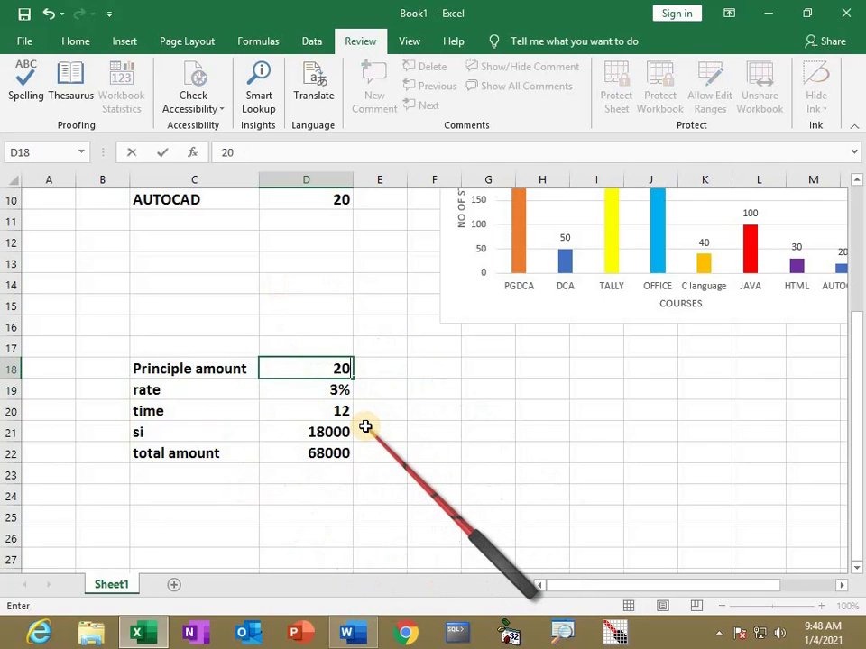
pyautogui.press('Return')
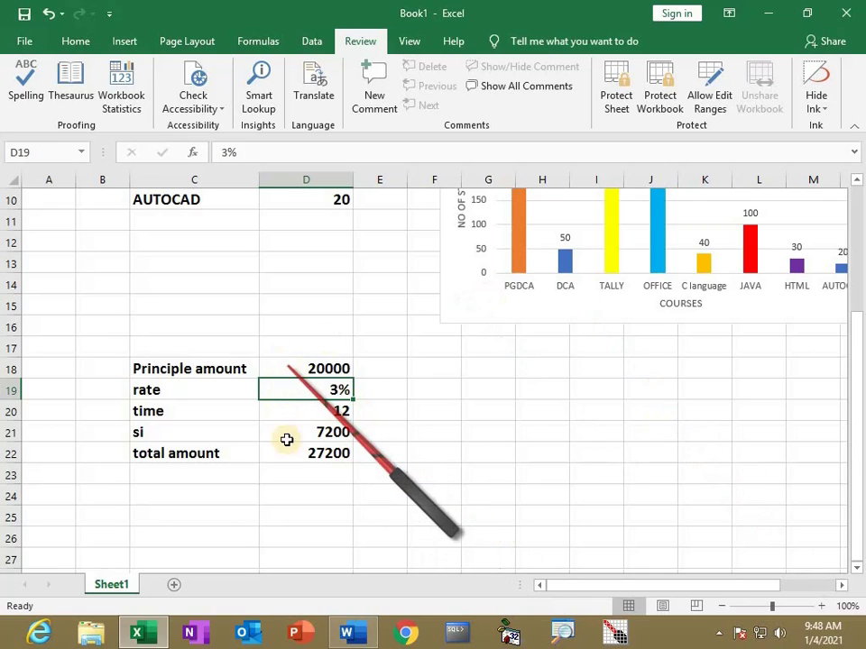
# Add a 'P 50000' scenario in Scenario Manager with changing cell D18 and value 50000
pyautogui.click(314, 43)
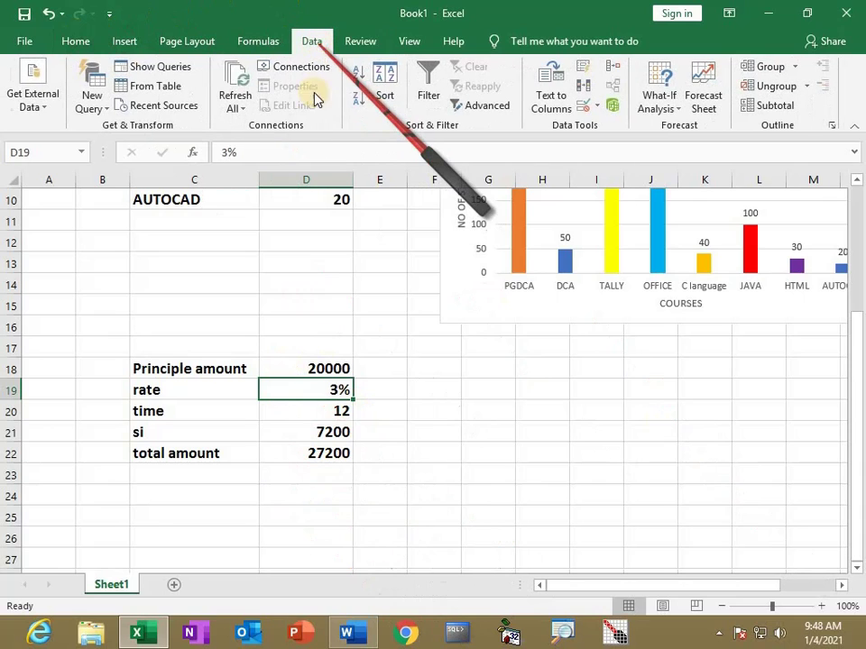
pyautogui.click(676, 110)
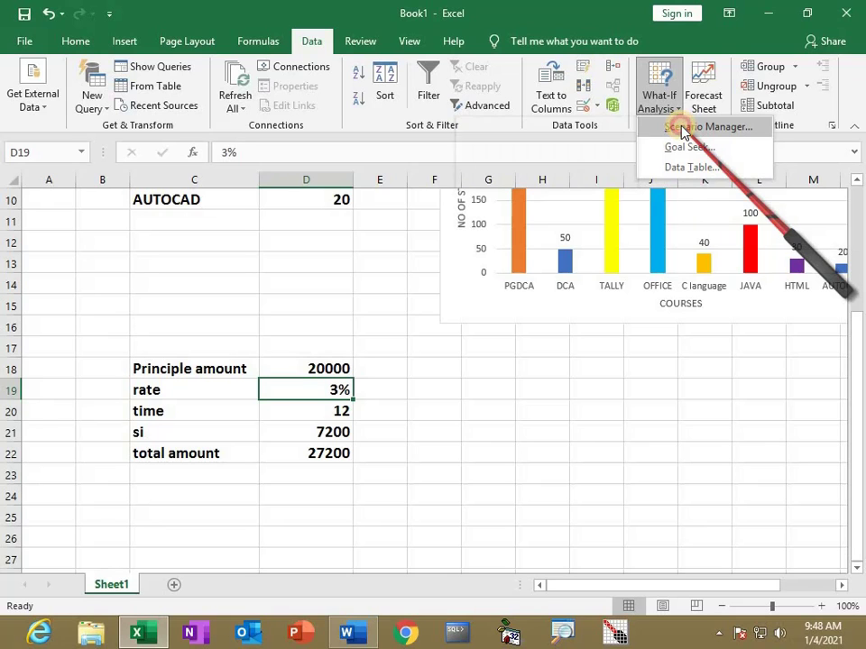
pyautogui.click(682, 128)
pyautogui.moveTo(451, 283); pyautogui.dragTo(668, 300)
pyautogui.click(761, 330)
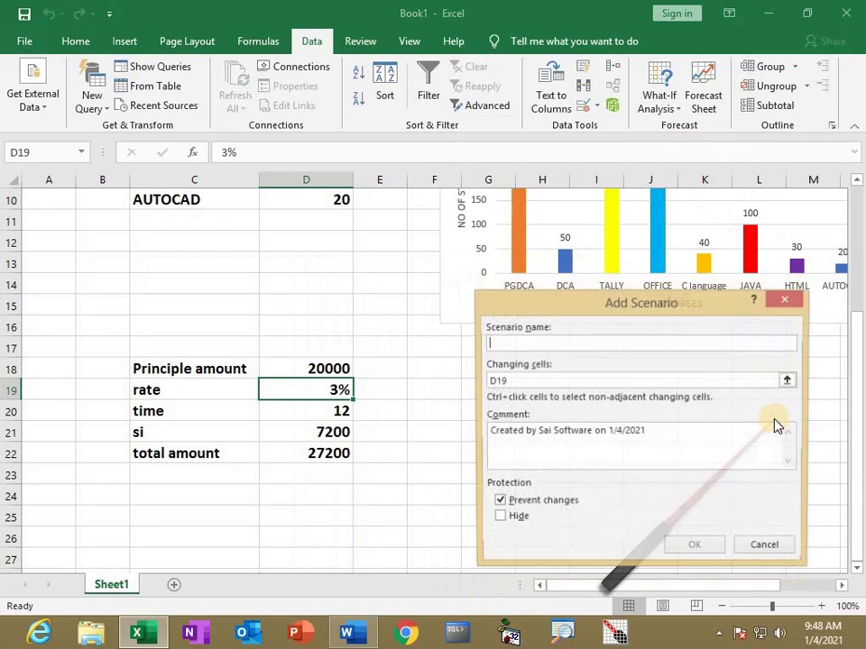
pyautogui.write('P 50000')
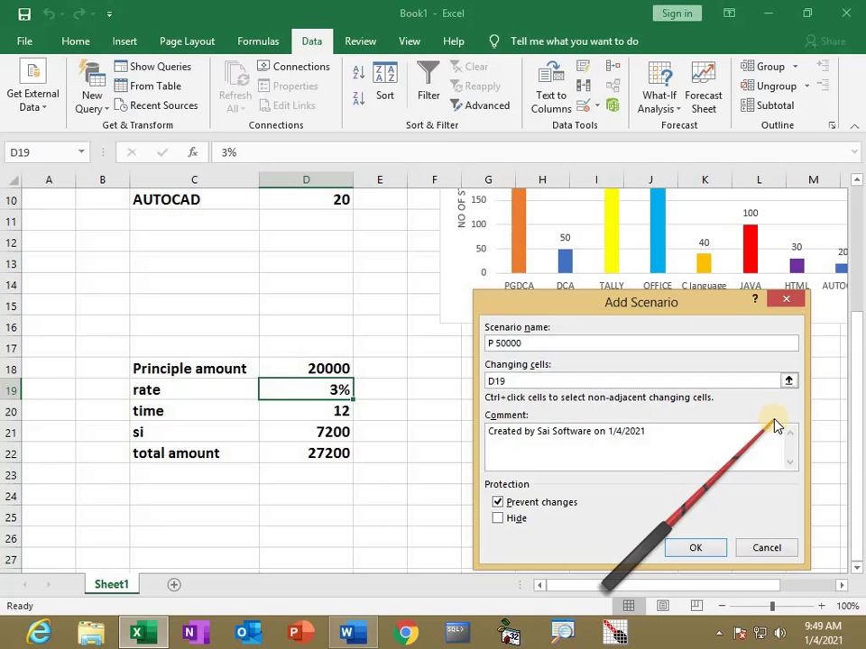
pyautogui.click(519, 381)
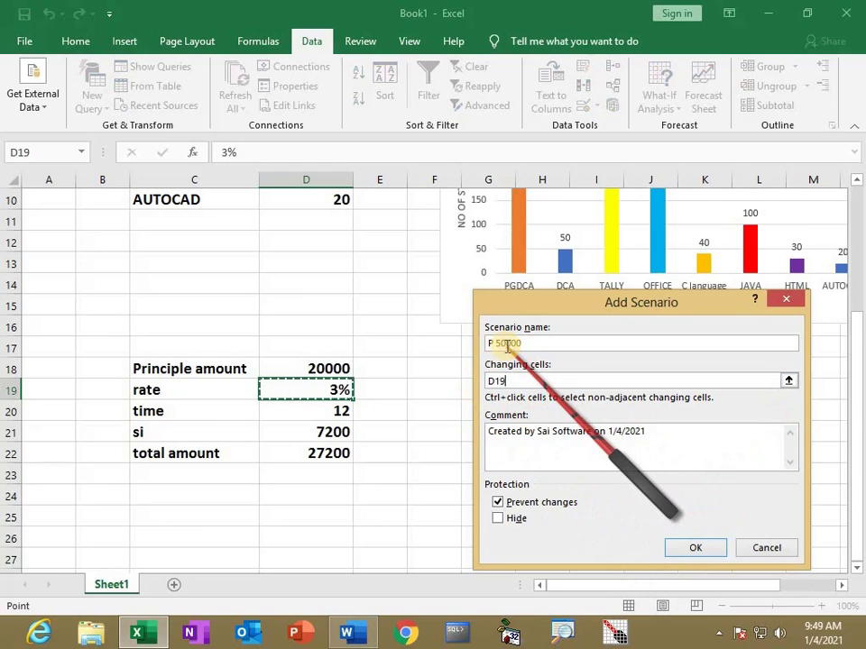
pyautogui.click(321, 368)
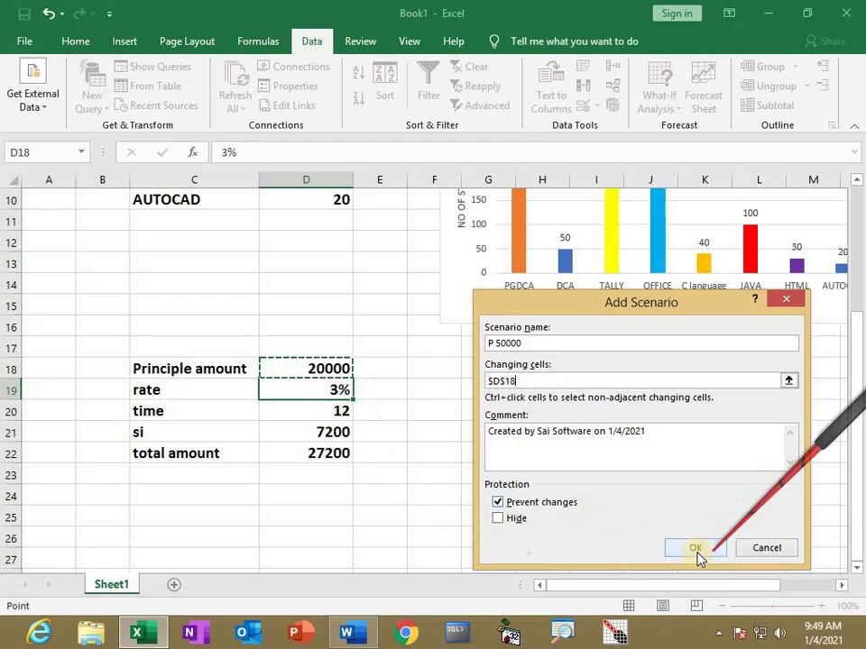
pyautogui.click(696, 548)
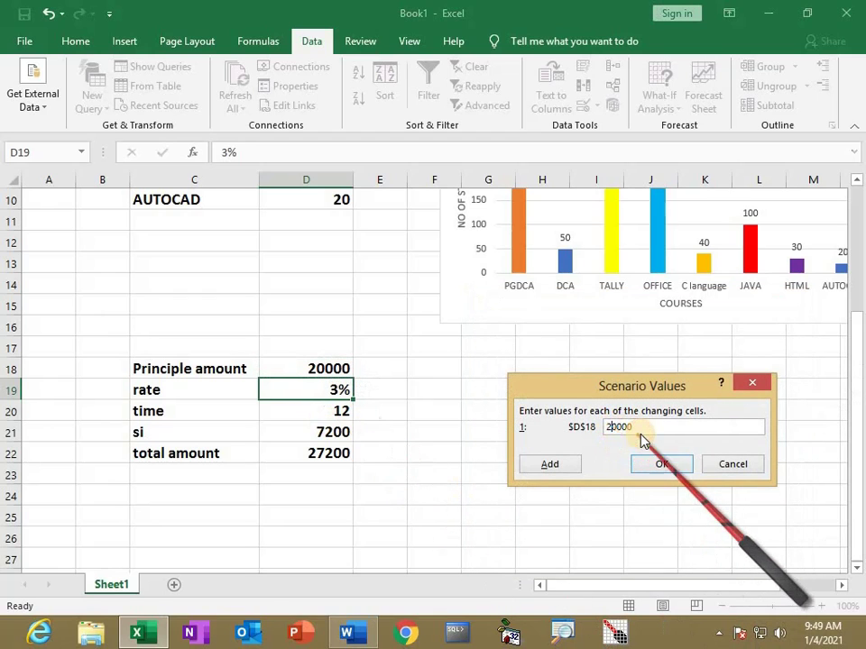
pyautogui.press('BackSpace')
pyautogui.write('5')
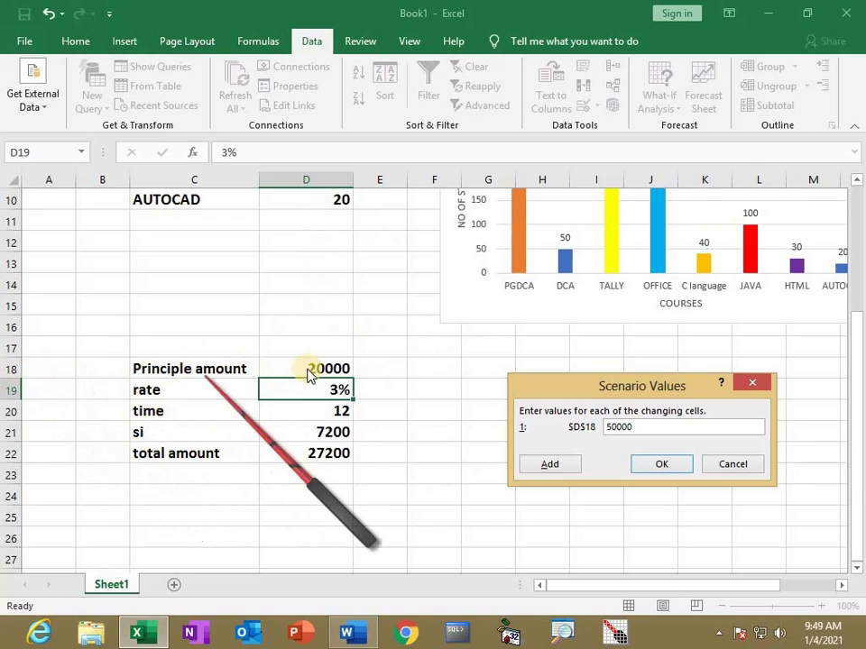
pyautogui.click(667, 465)
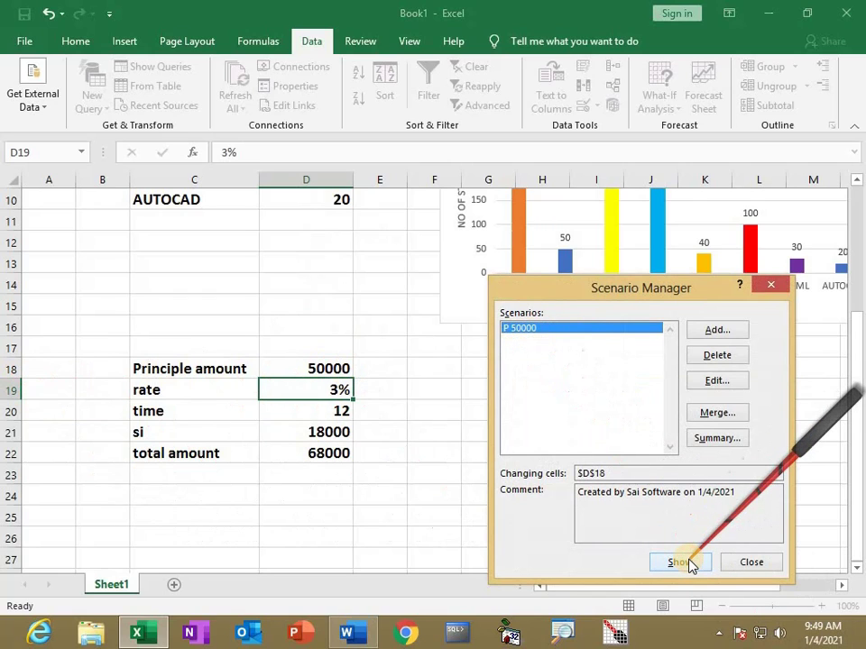
# Add a 'P 100000' scenario with changing cell D18 and value 100000
pyautogui.click(715, 331)
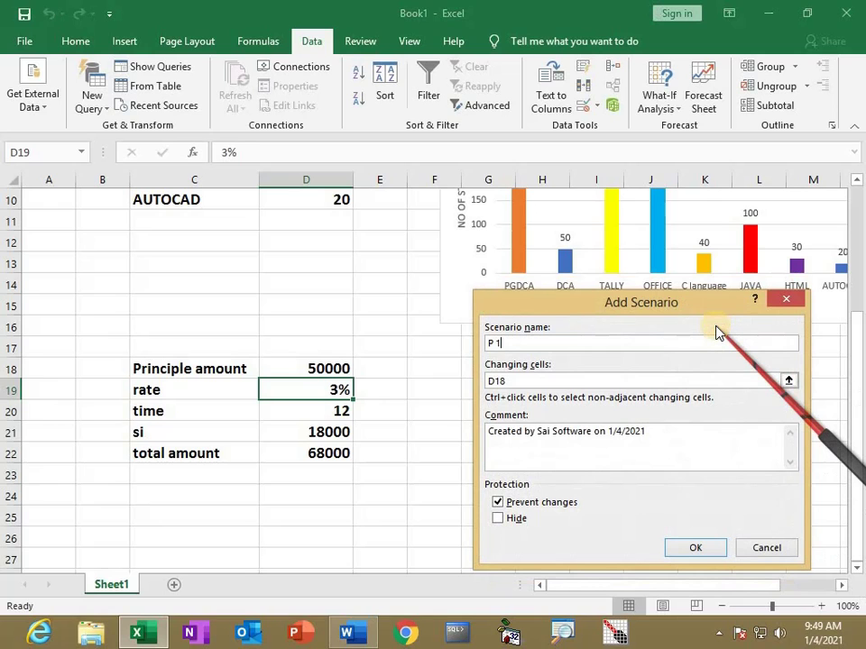
pyautogui.write('P 100000')
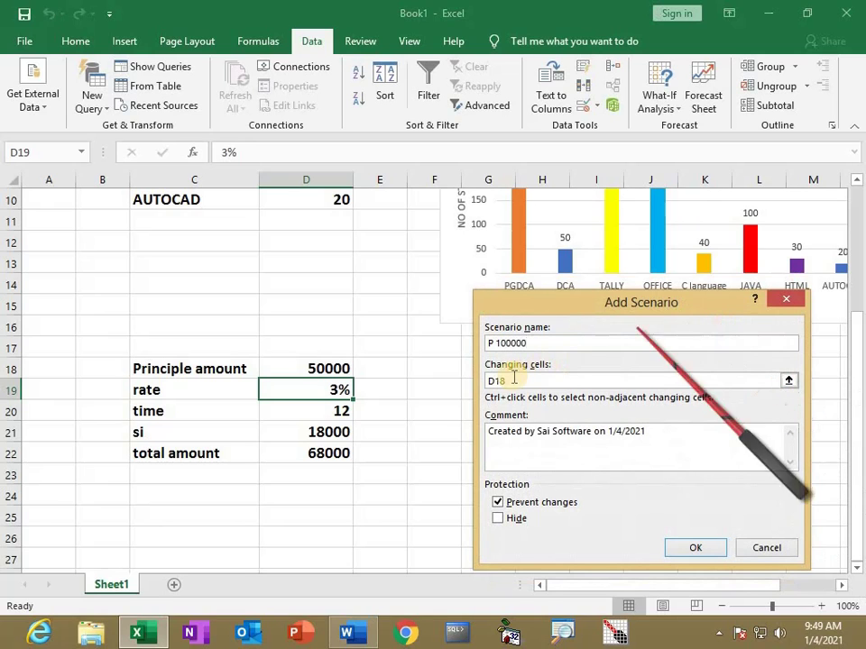
pyautogui.click(521, 380)
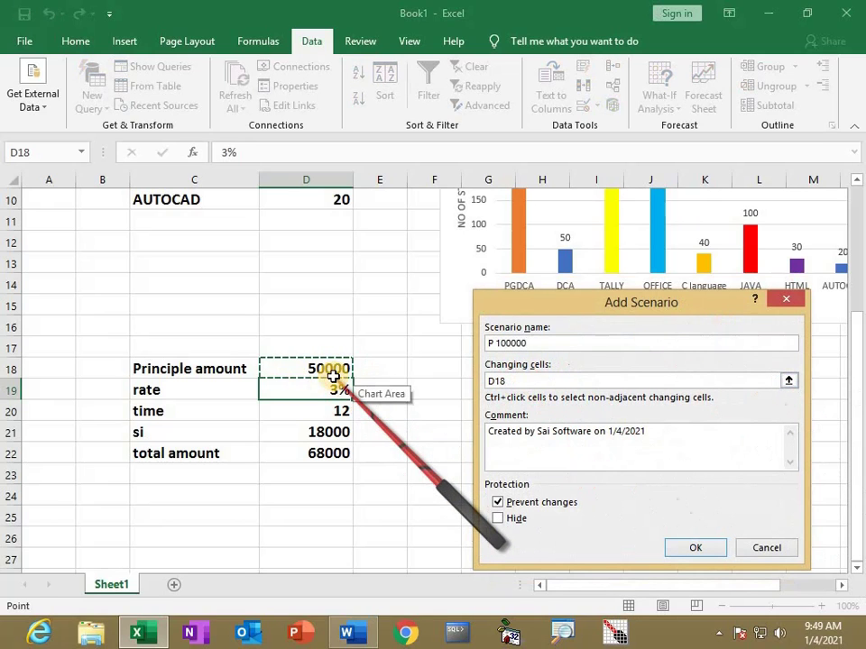
pyautogui.click(705, 551)
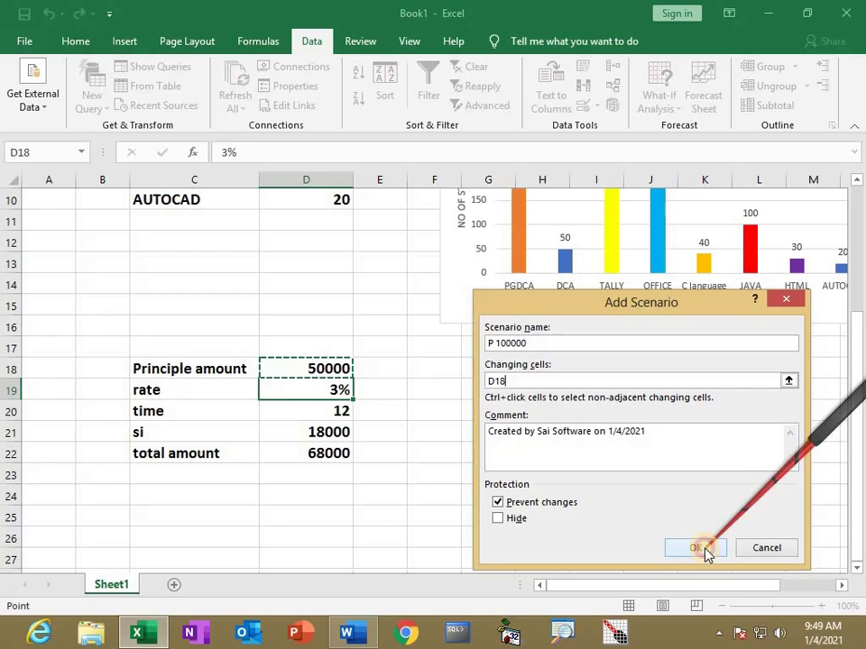
pyautogui.click(609, 427)
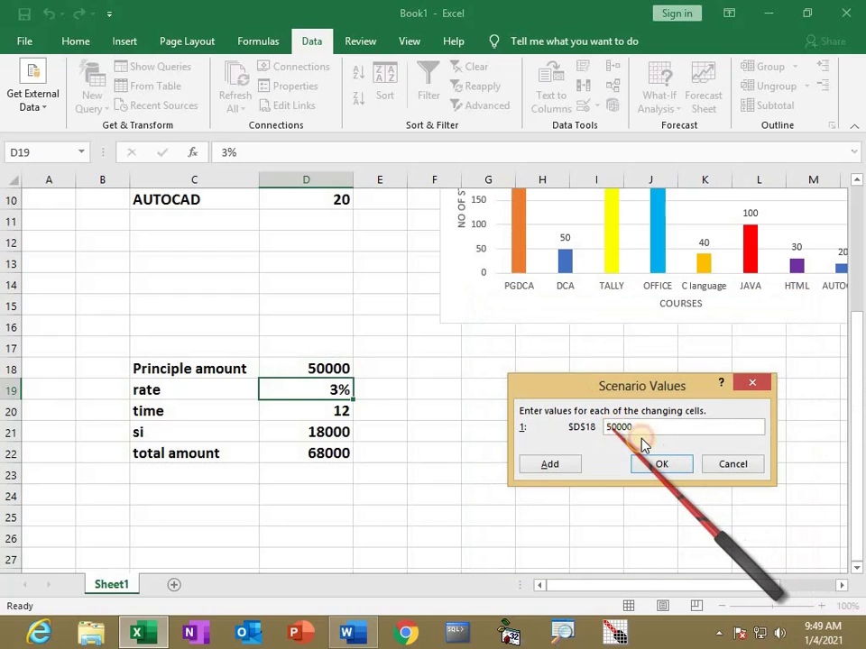
pyautogui.press('BackSpace')
pyautogui.write('1')
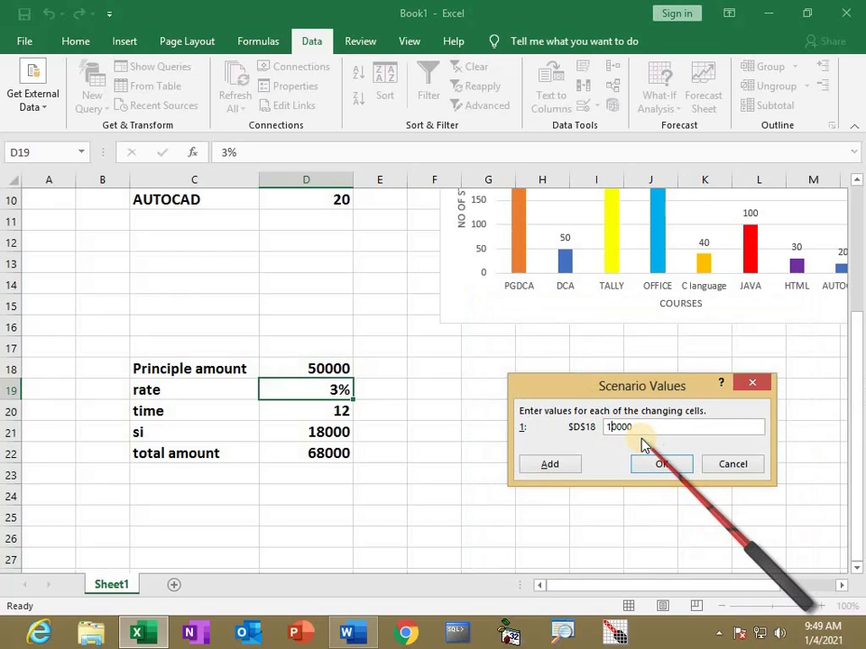
pyautogui.write('0')
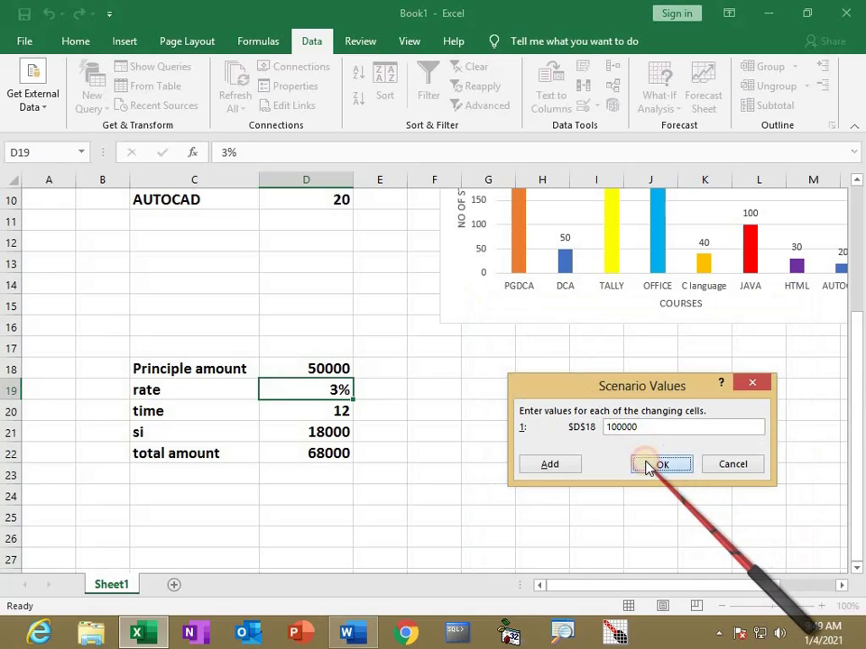
pyautogui.click(660, 465)
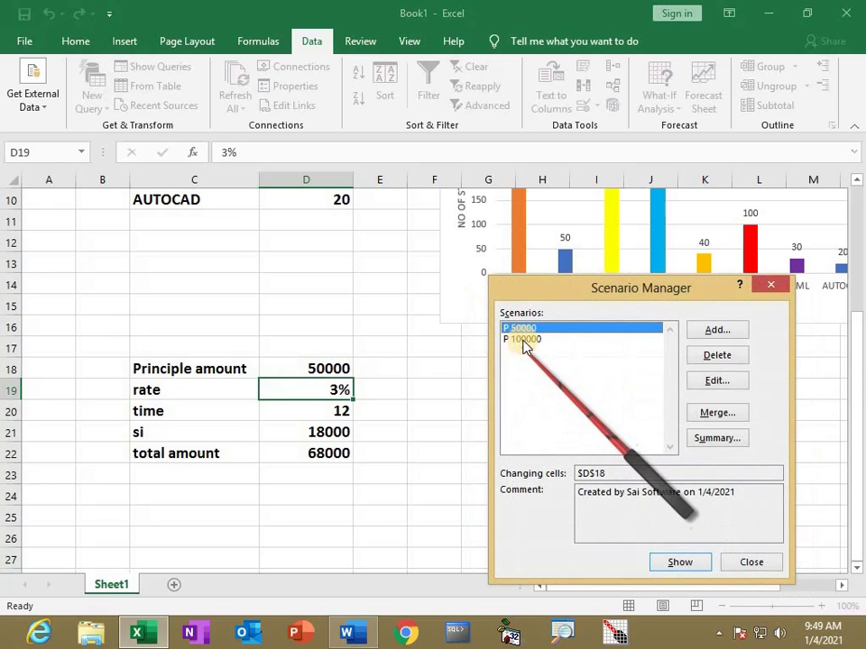
# Show the P 100000, P 50000 and P 100000 scenarios in turn on the sheet
pyautogui.click(523, 341)
pyautogui.click(680, 561)
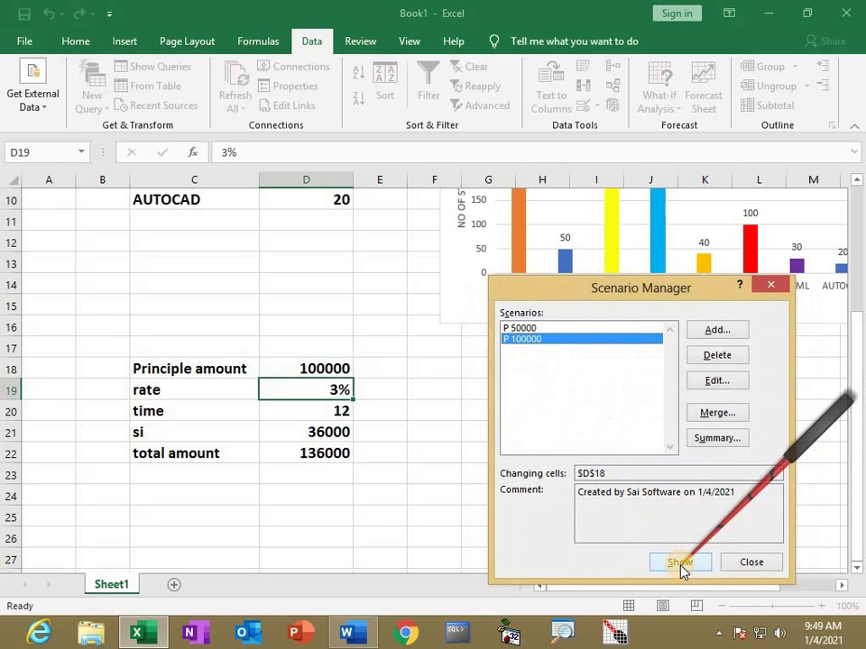
pyautogui.click(521, 330)
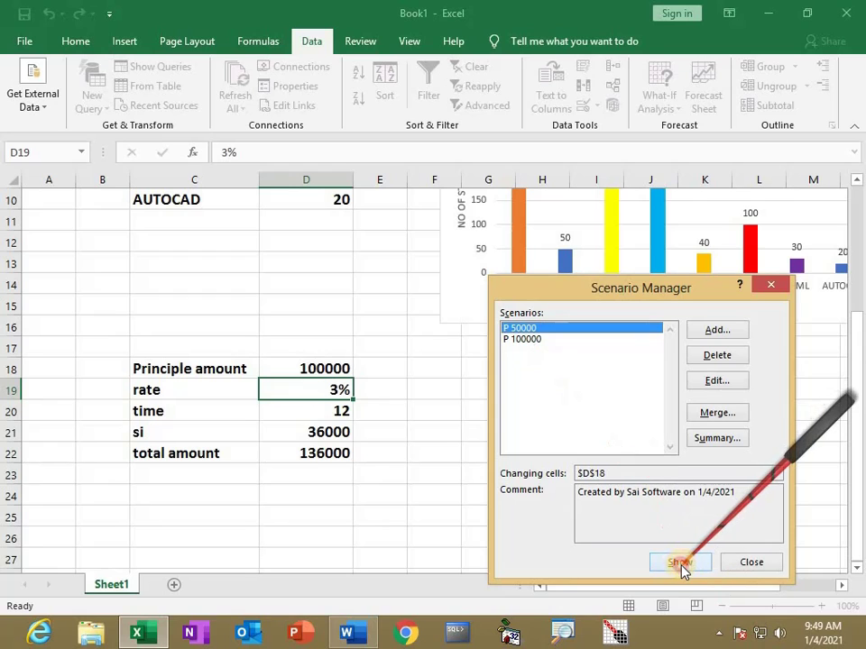
pyautogui.click(679, 561)
pyautogui.click(523, 340)
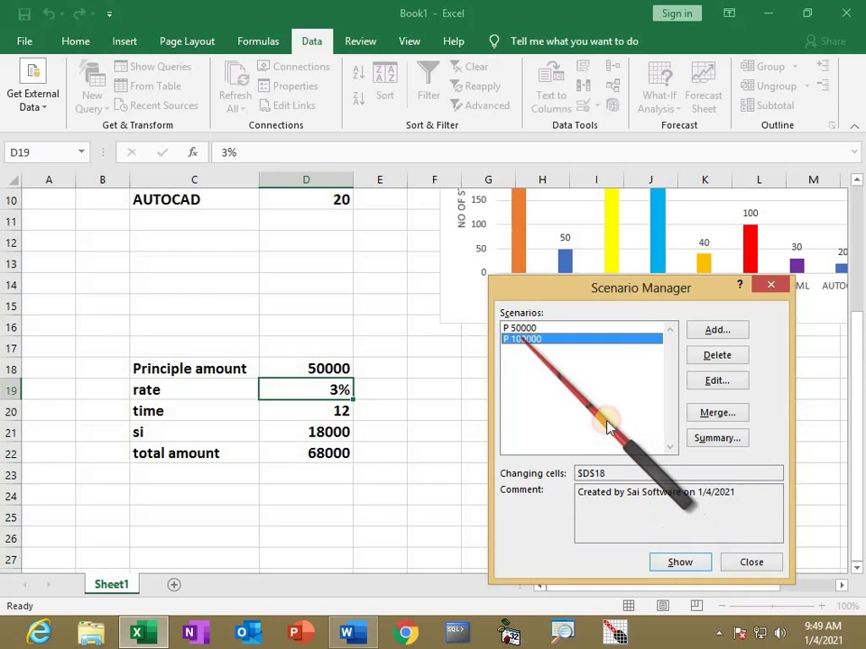
pyautogui.click(672, 561)
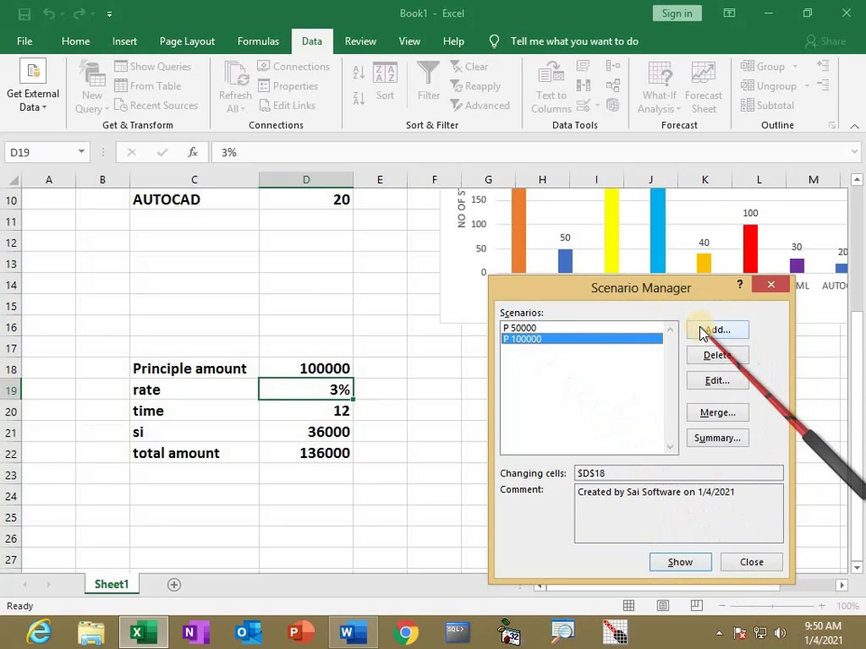
pyautogui.click(712, 330)
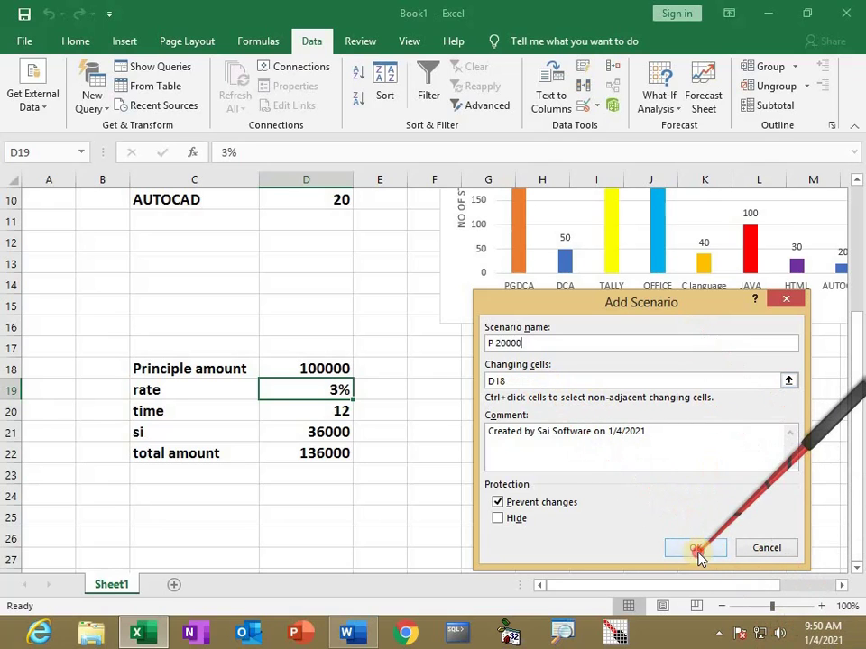
# Save the 'P 20000' scenario with principal 20000 and show it
pyautogui.click(695, 550)
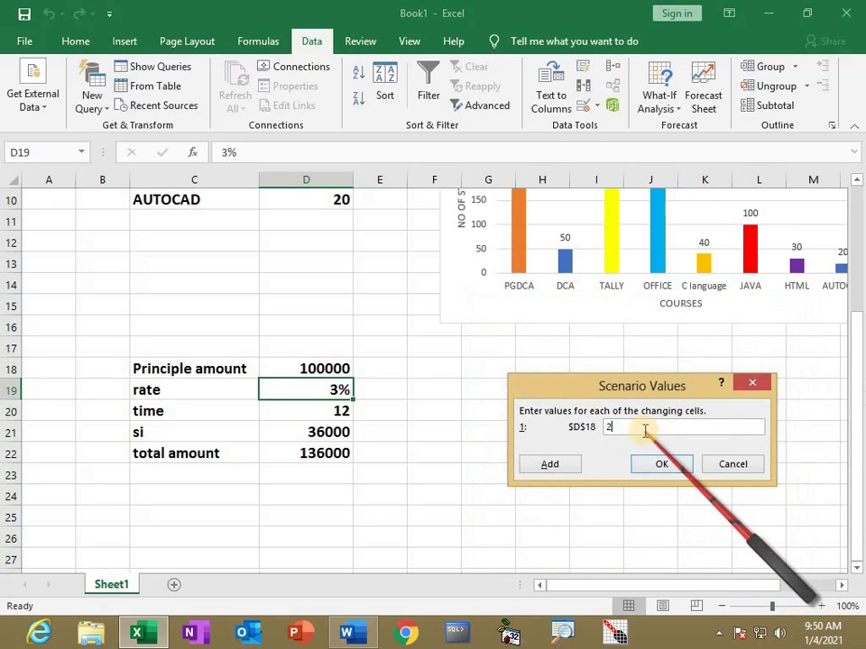
pyautogui.write('20000')
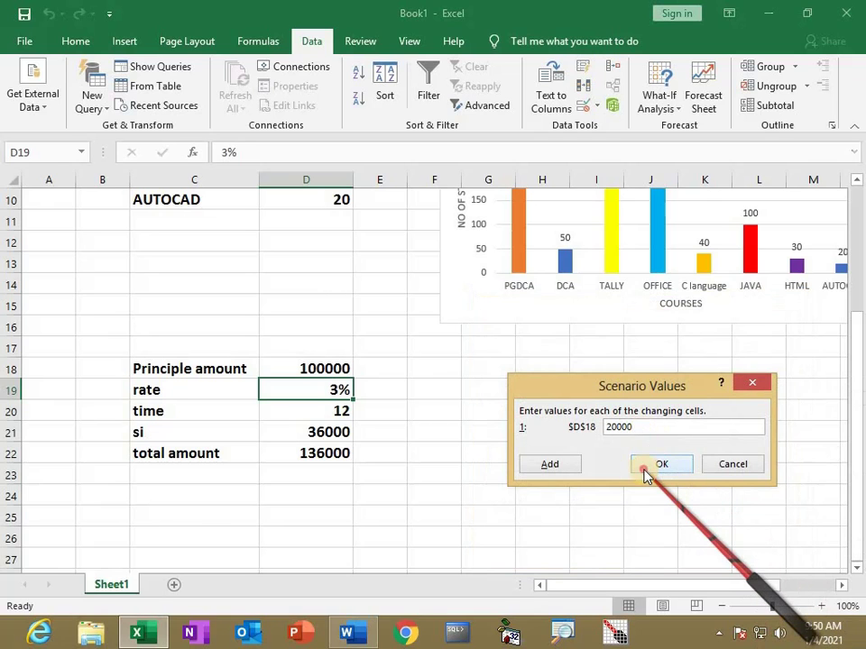
pyautogui.click(661, 463)
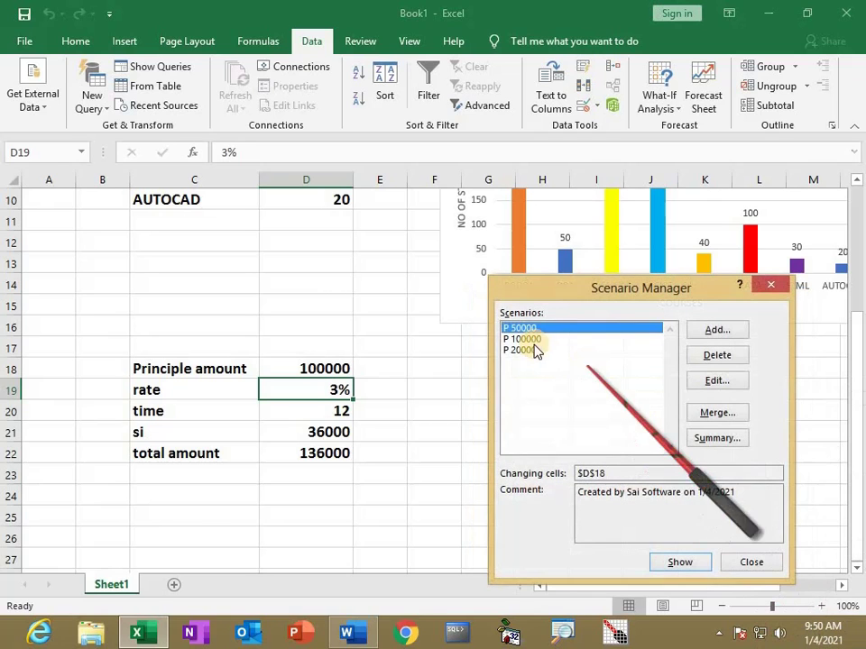
pyautogui.click(697, 566)
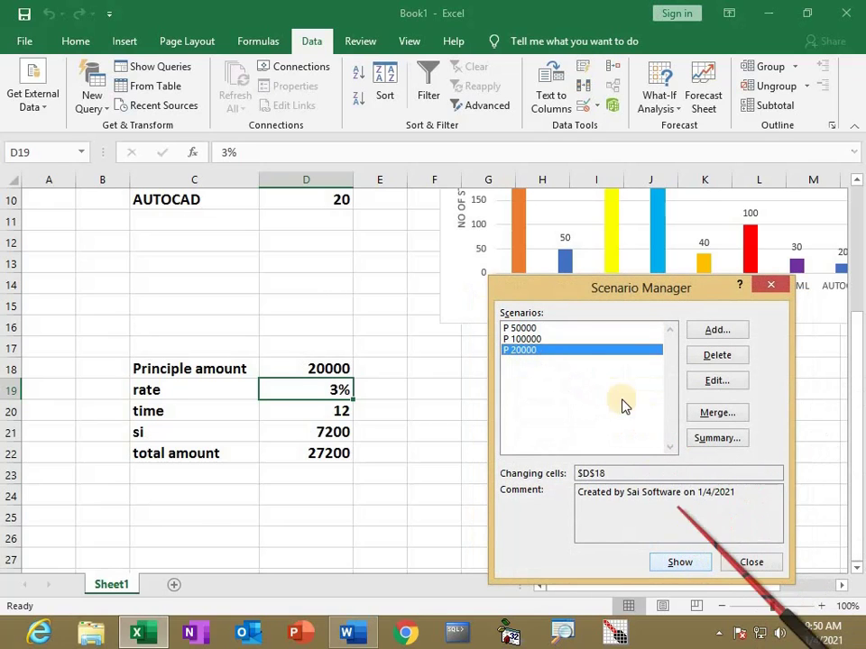
# Compare the P 100000 and P 50000 scenarios, select P 20000, and close Scenario Manager
pyautogui.click(523, 339)
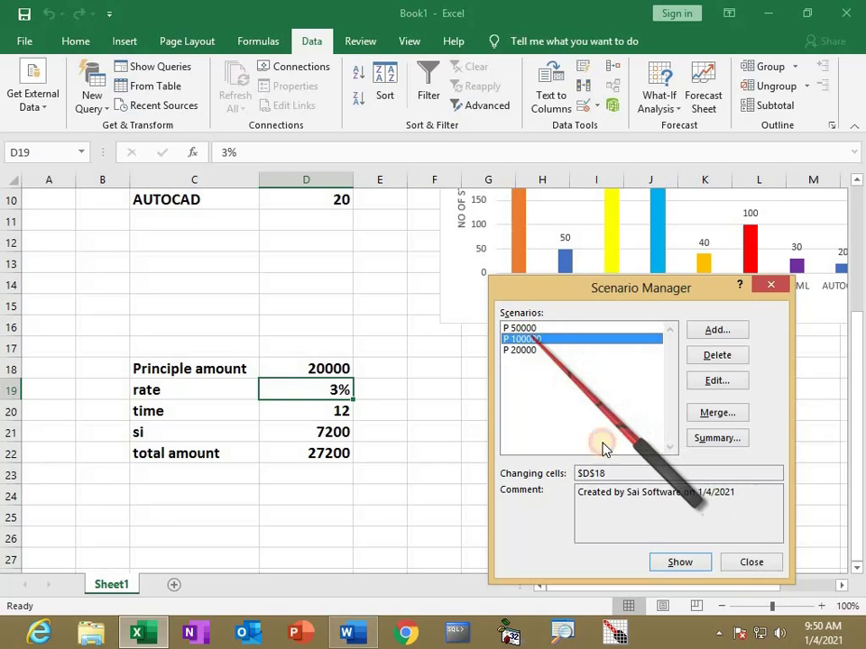
pyautogui.click(663, 561)
pyautogui.click(523, 328)
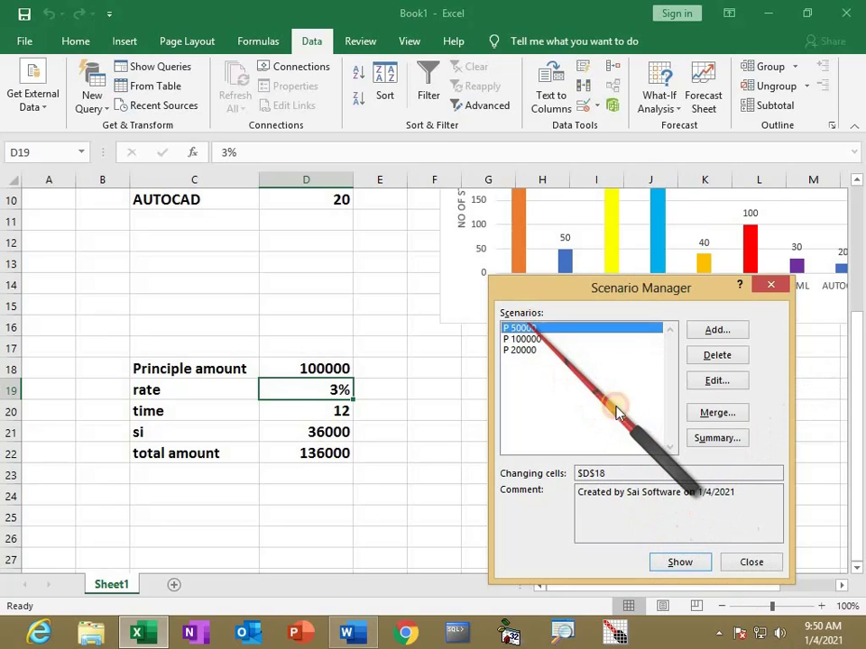
pyautogui.click(676, 561)
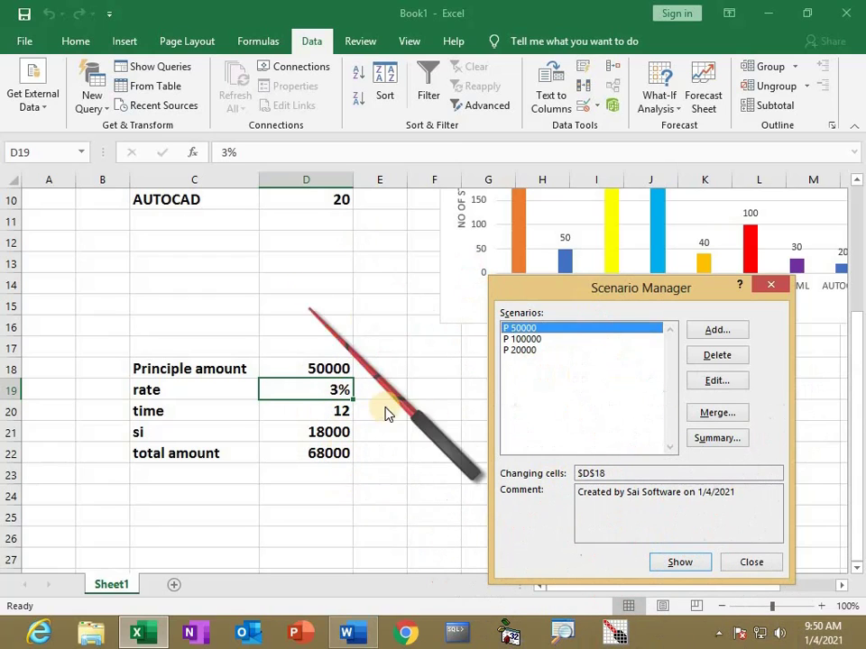
pyautogui.click(529, 339)
pyautogui.click(674, 561)
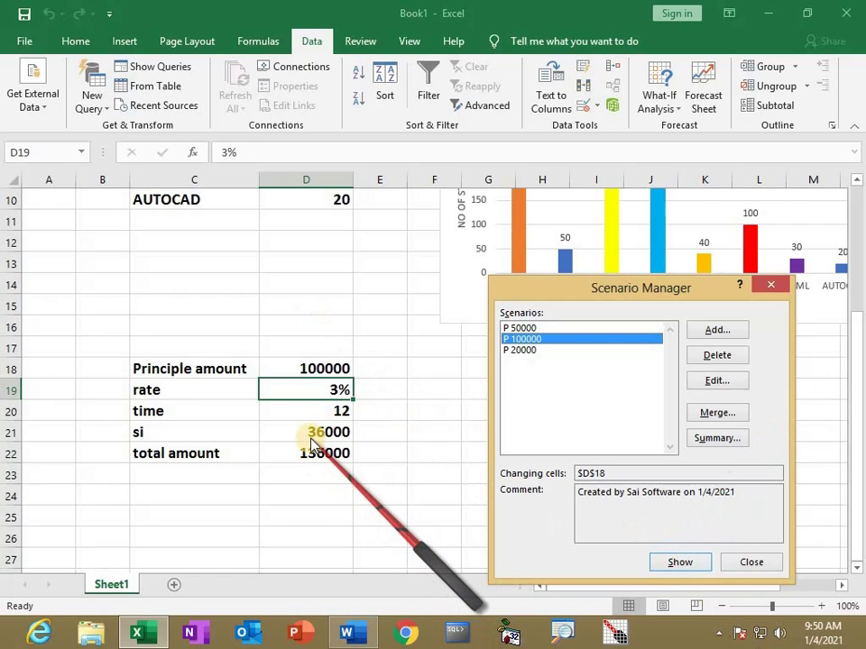
pyautogui.click(534, 349)
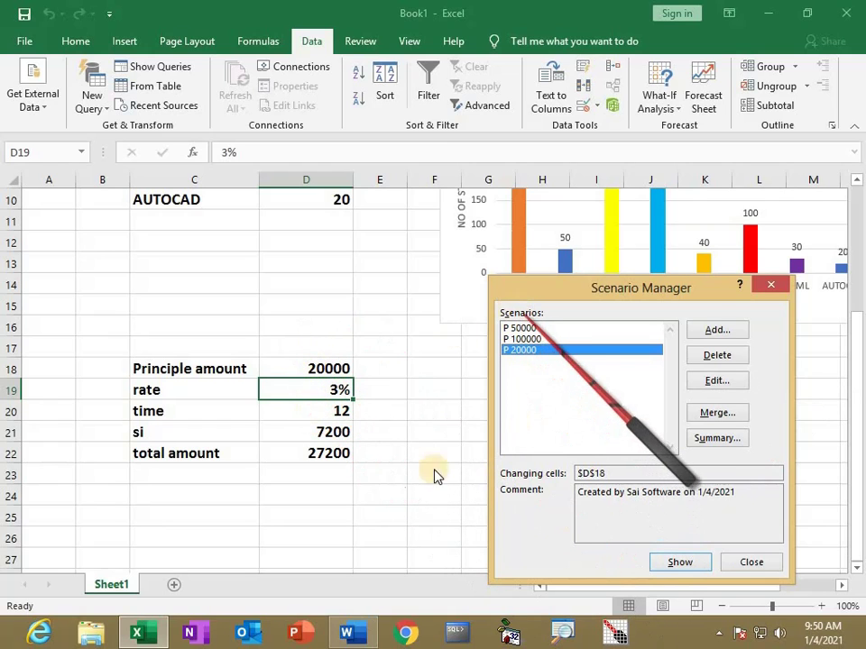
pyautogui.click(748, 564)
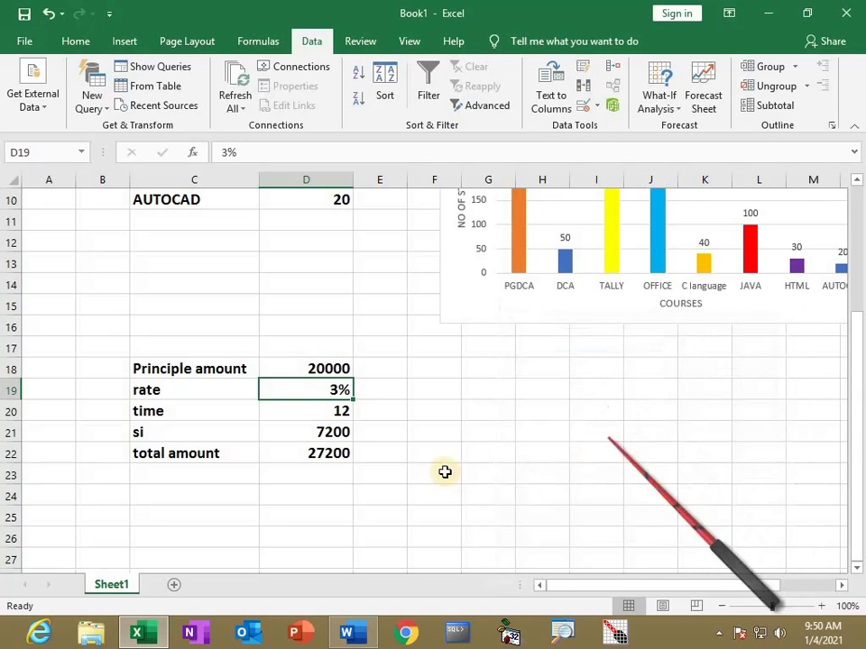
# Reopen Scenario Manager, save the rate scenario 'R 5' and show it
pyautogui.click(427, 455)
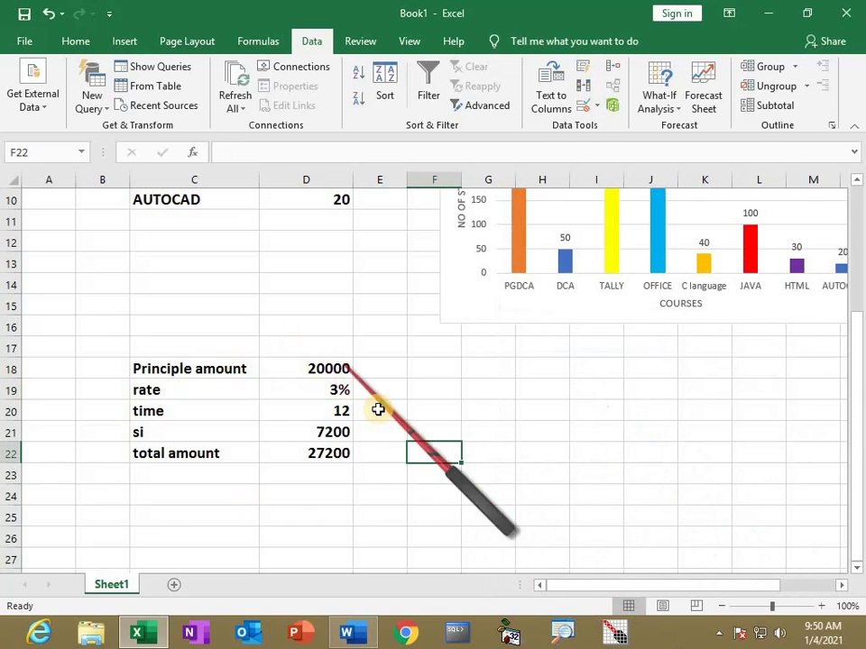
pyautogui.click(659, 106)
pyautogui.click(672, 129)
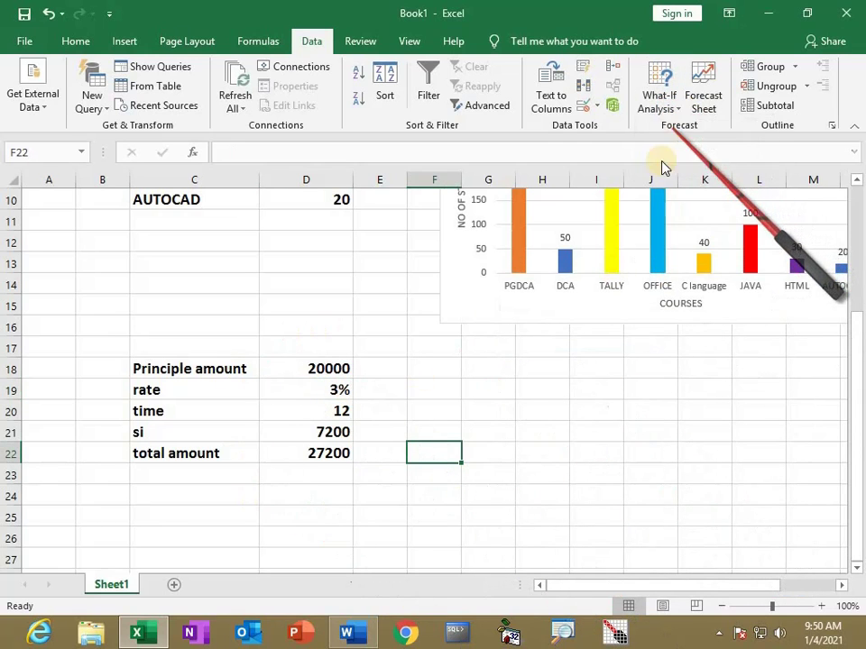
pyautogui.click(521, 350)
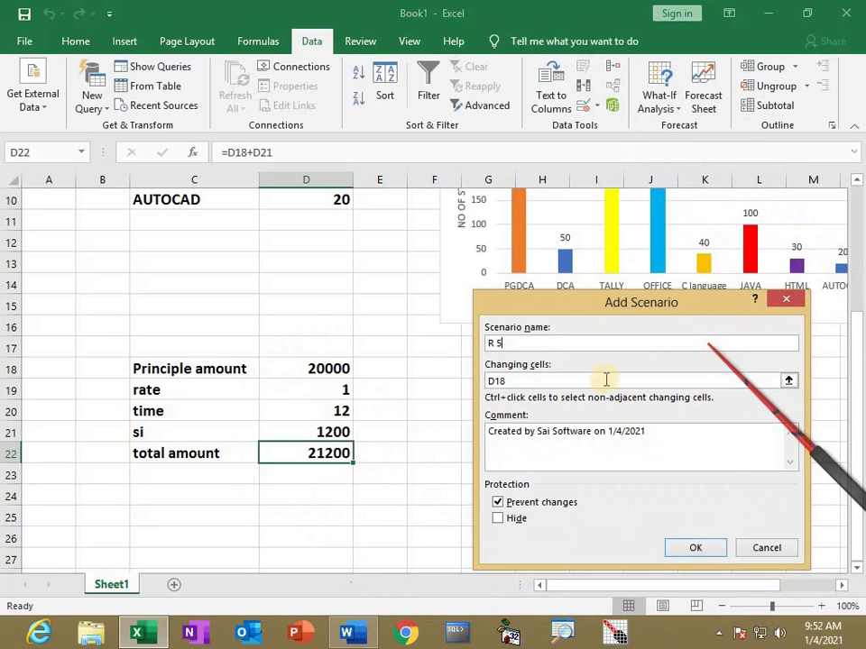
pyautogui.click(510, 380)
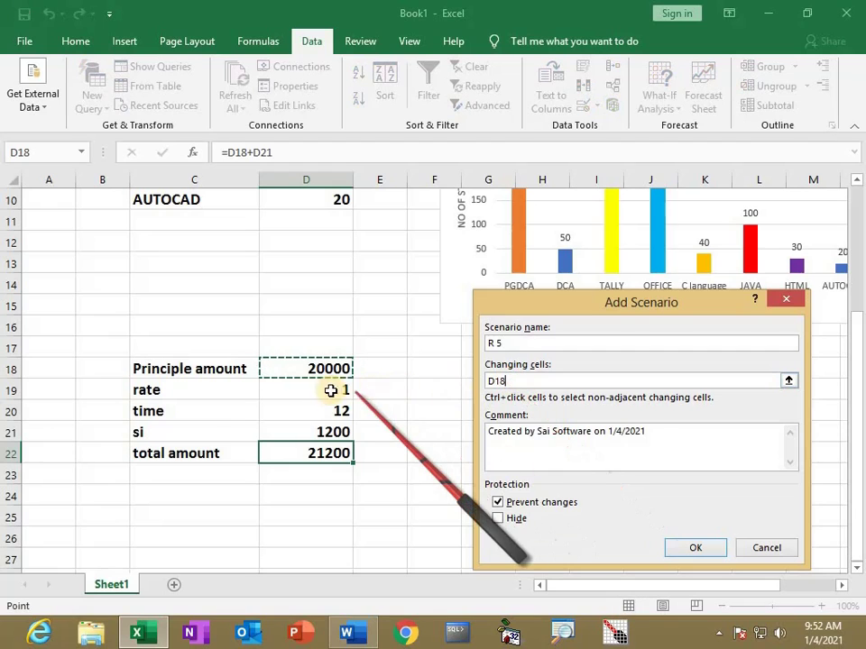
pyautogui.click(695, 547)
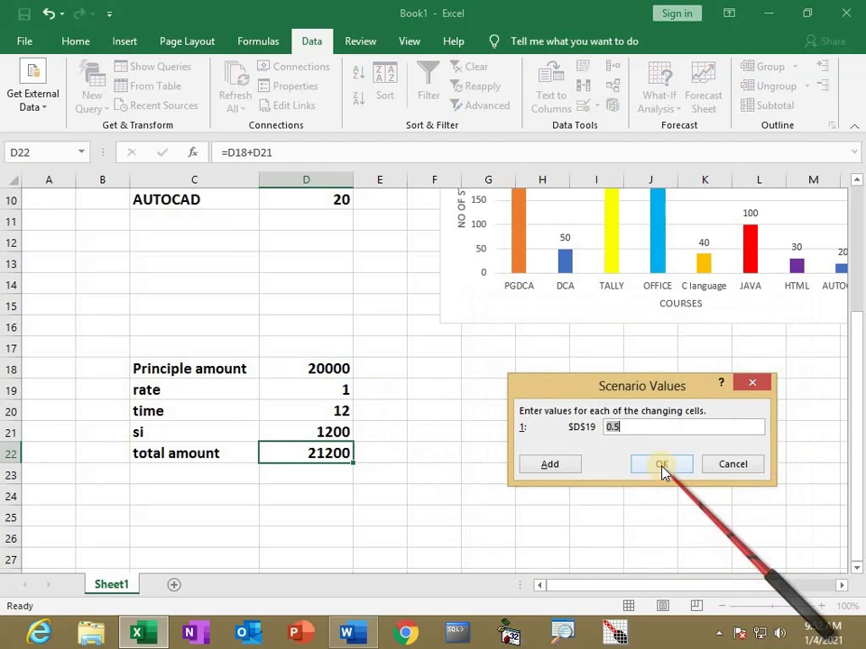
pyautogui.click(662, 466)
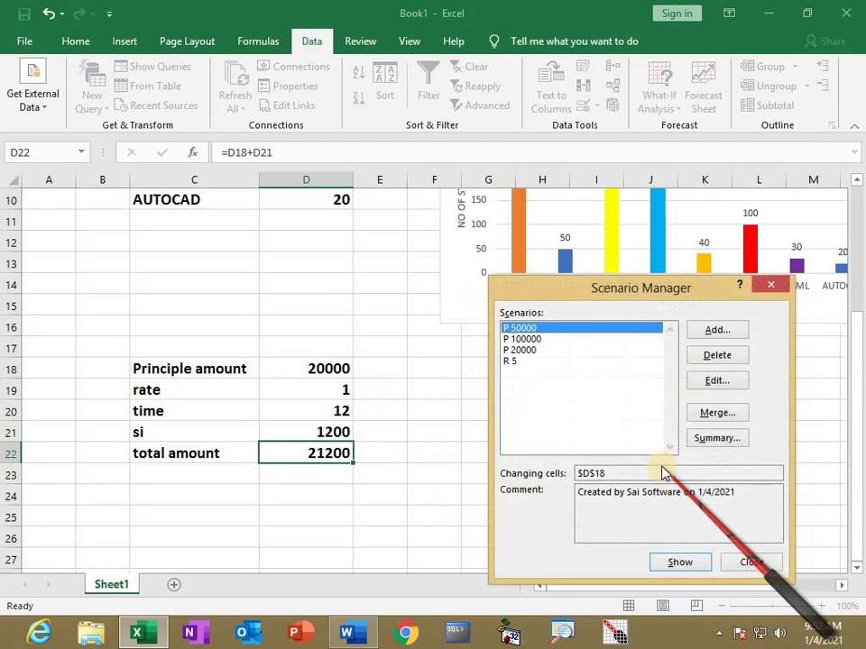
pyautogui.click(510, 360)
pyautogui.click(680, 562)
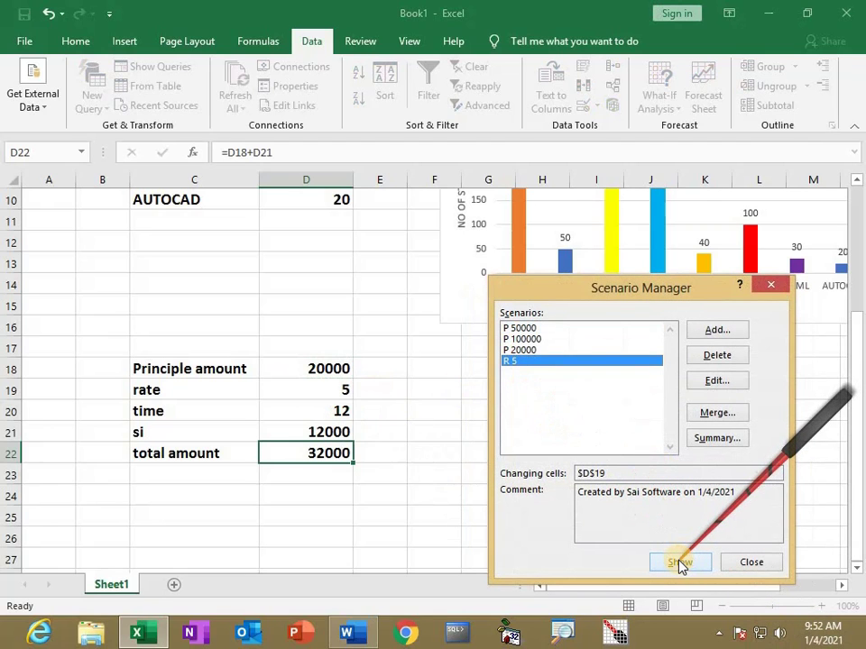
# Add an 'R 10' rate scenario with value 10
pyautogui.click(719, 332)
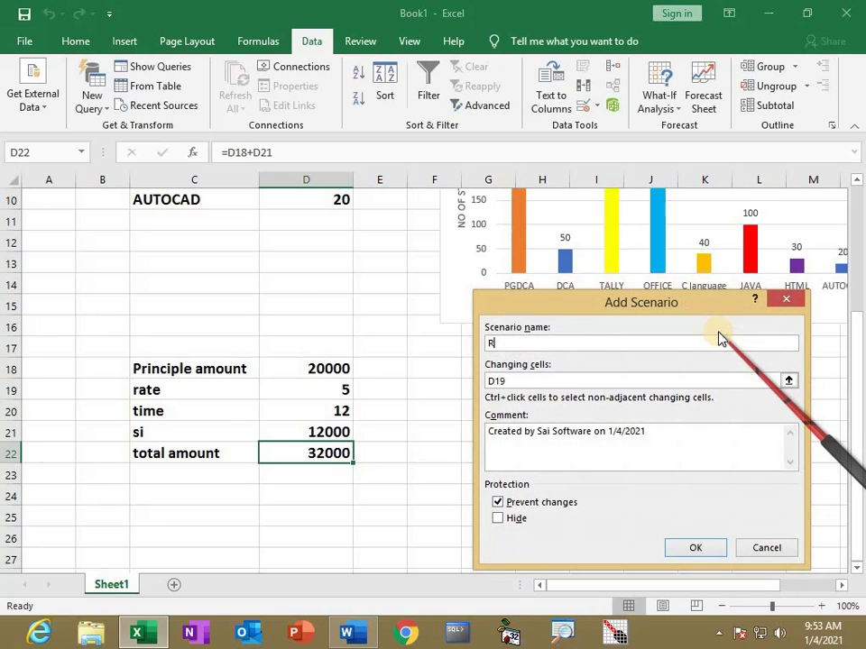
pyautogui.write('R 10')
pyautogui.click(503, 381)
pyautogui.click(691, 549)
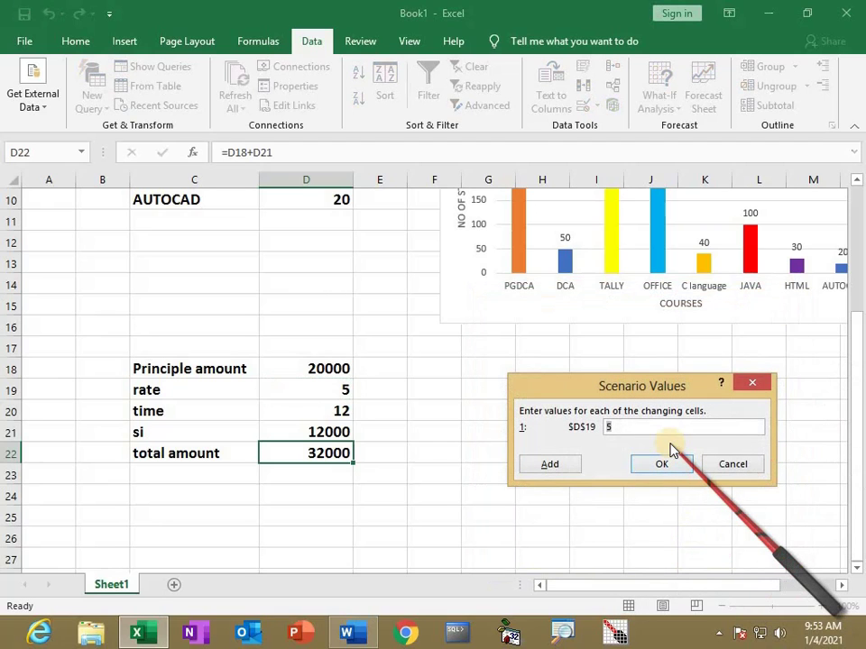
pyautogui.write('10')
pyautogui.click(662, 463)
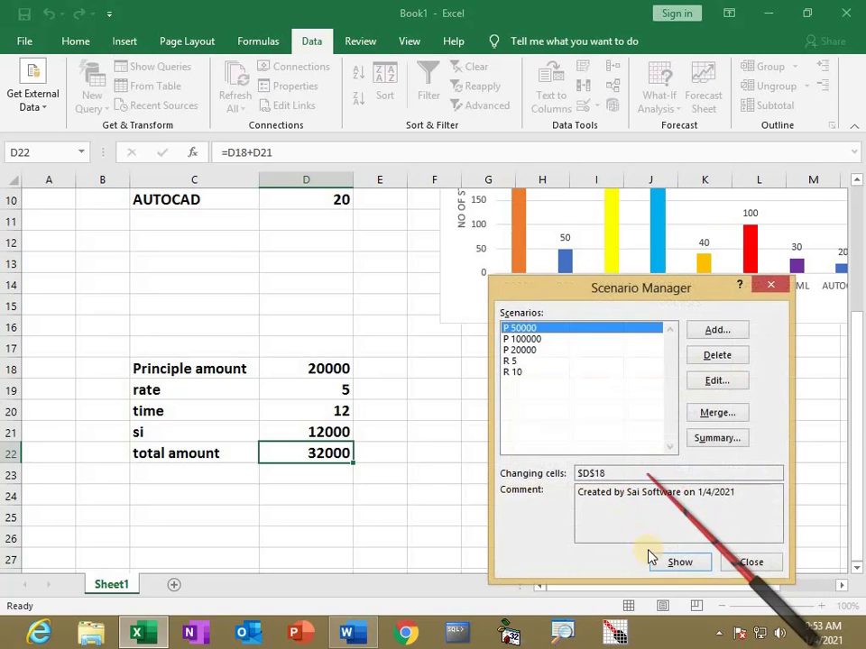
# Show the P 50000, R 10, P 100000 and R 5 scenarios in turn
pyautogui.click(677, 562)
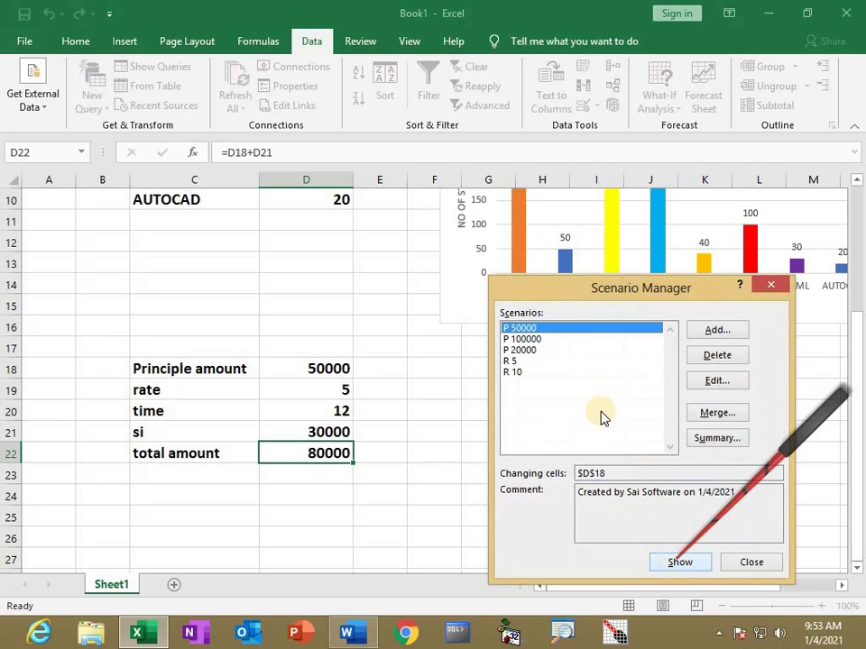
pyautogui.click(512, 372)
pyautogui.click(679, 562)
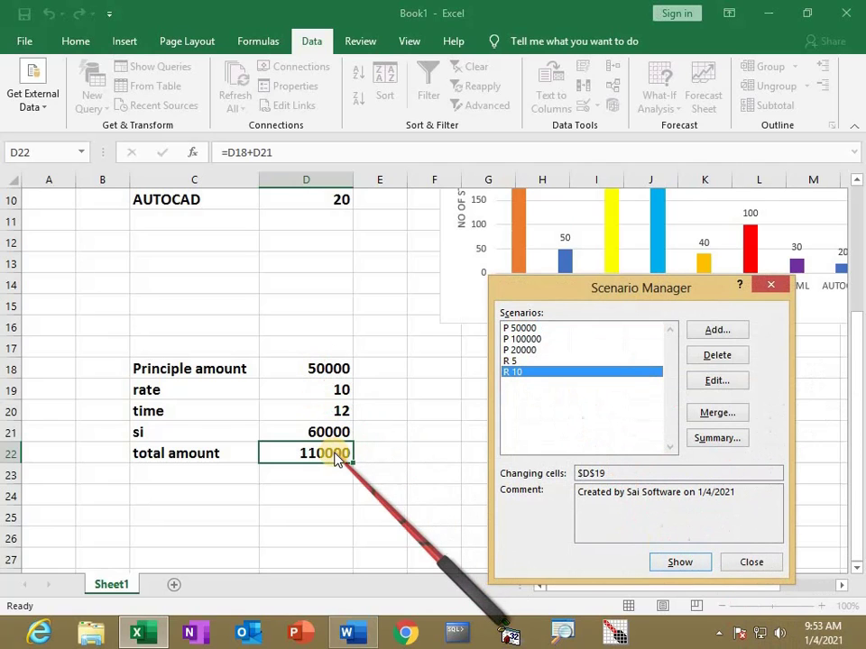
pyautogui.click(521, 339)
pyautogui.click(671, 562)
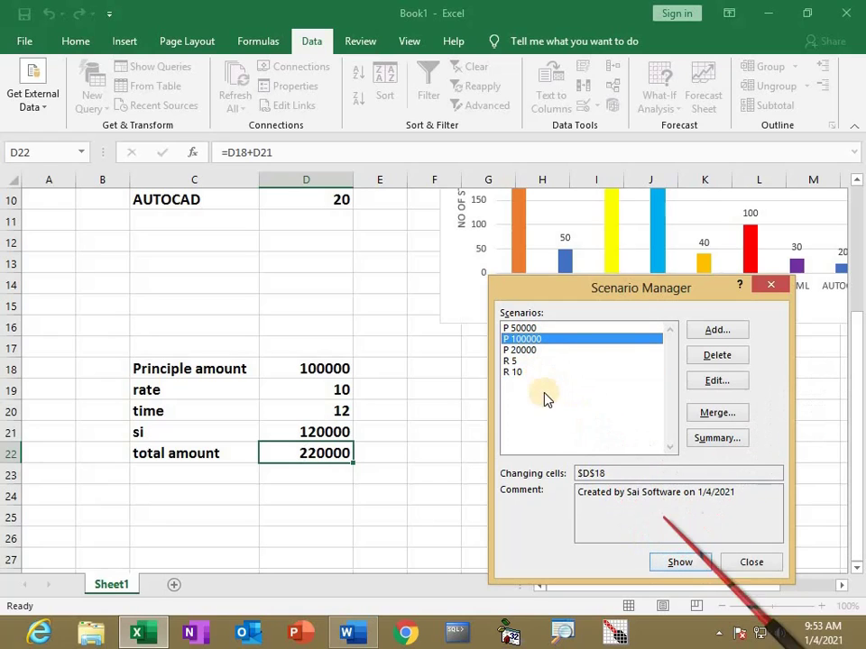
pyautogui.click(509, 360)
pyautogui.click(677, 563)
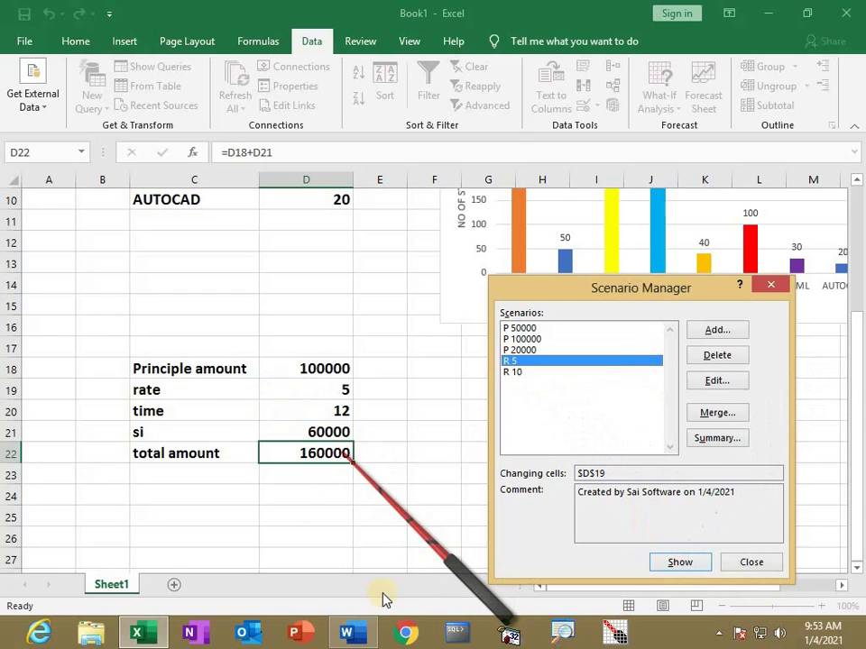
pyautogui.click(717, 331)
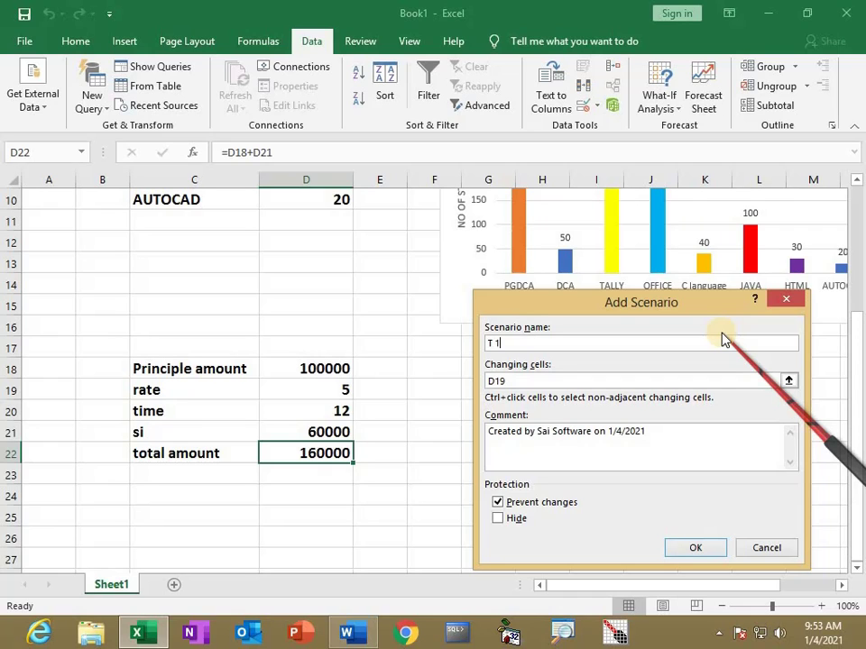
# Add a 'T 18' scenario with changing cell D20 and value 18, and show it
pyautogui.doubleClick(494, 379)
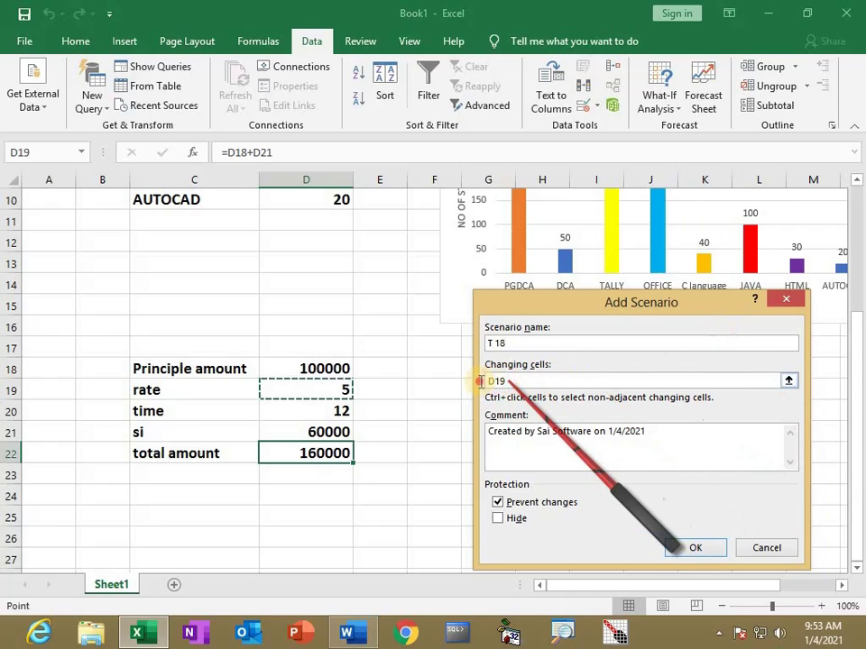
pyautogui.click(325, 410)
pyautogui.click(695, 547)
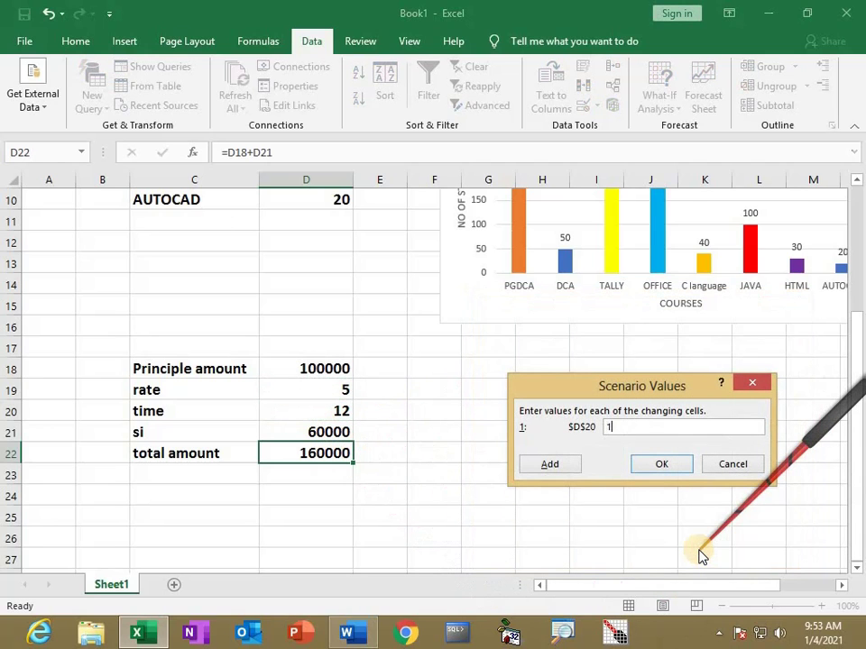
pyautogui.write('18')
pyautogui.click(671, 463)
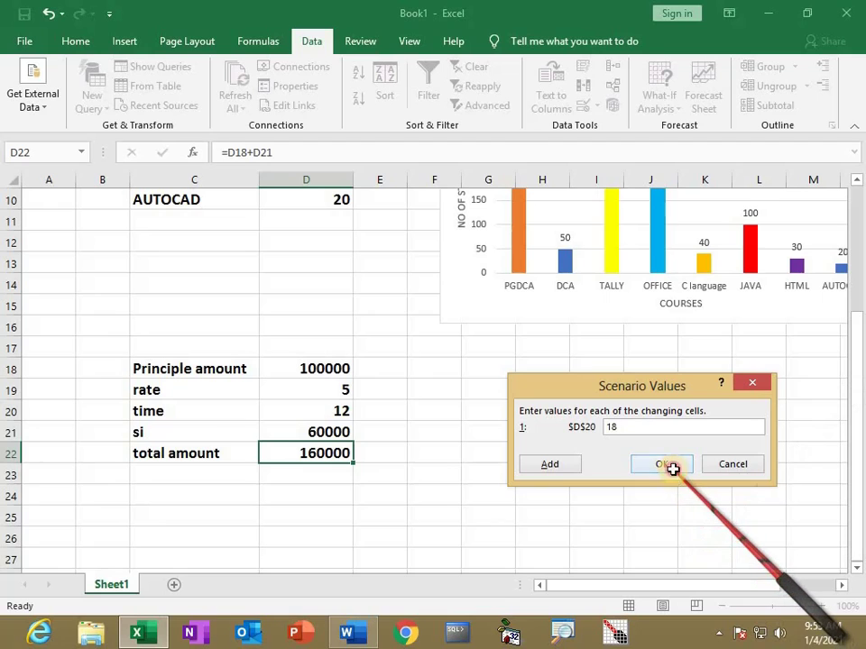
pyautogui.click(511, 382)
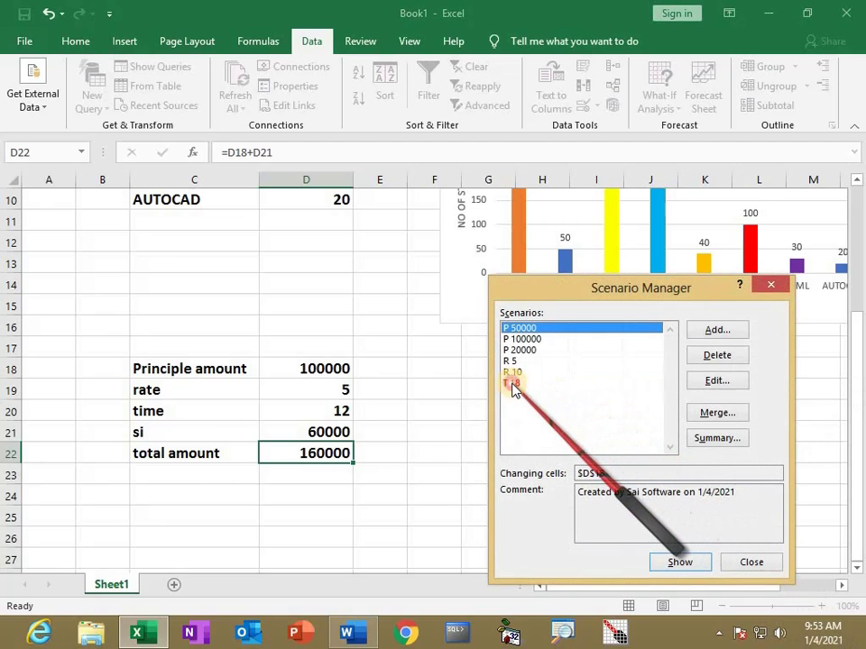
pyautogui.click(691, 564)
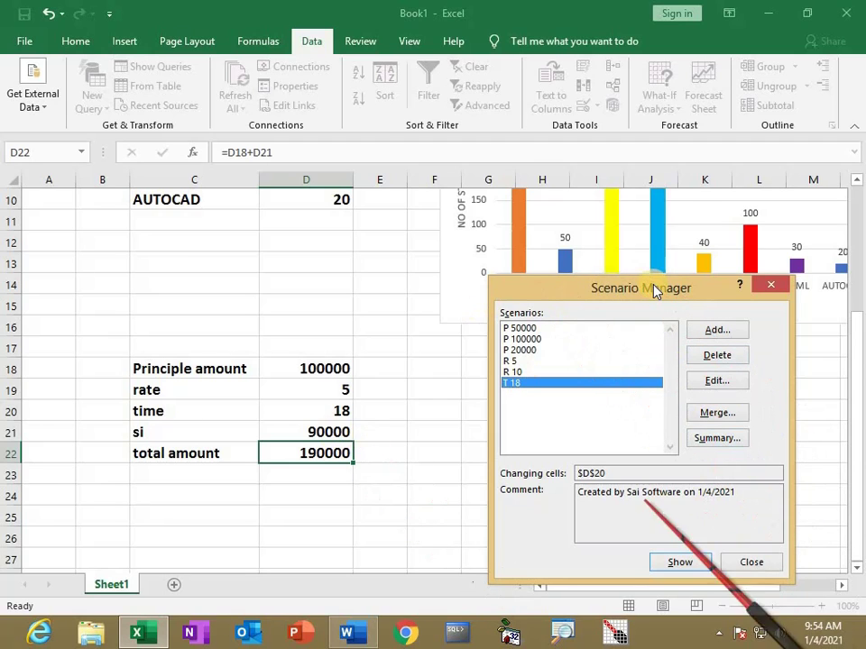
pyautogui.click(753, 559)
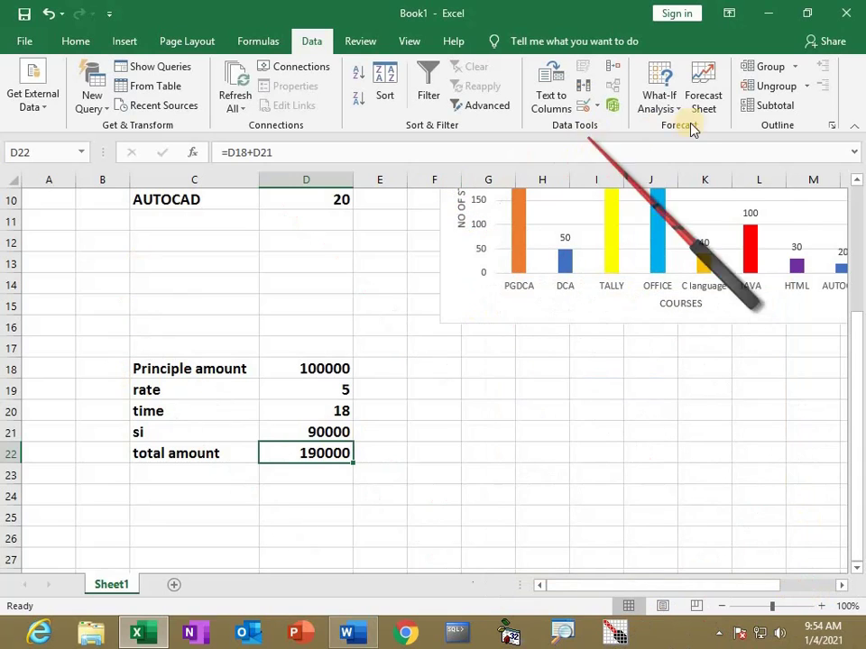
# Apply the P 20000 scenario so the total reads 38000, then close Scenario Manager
pyautogui.click(677, 110)
pyautogui.click(674, 127)
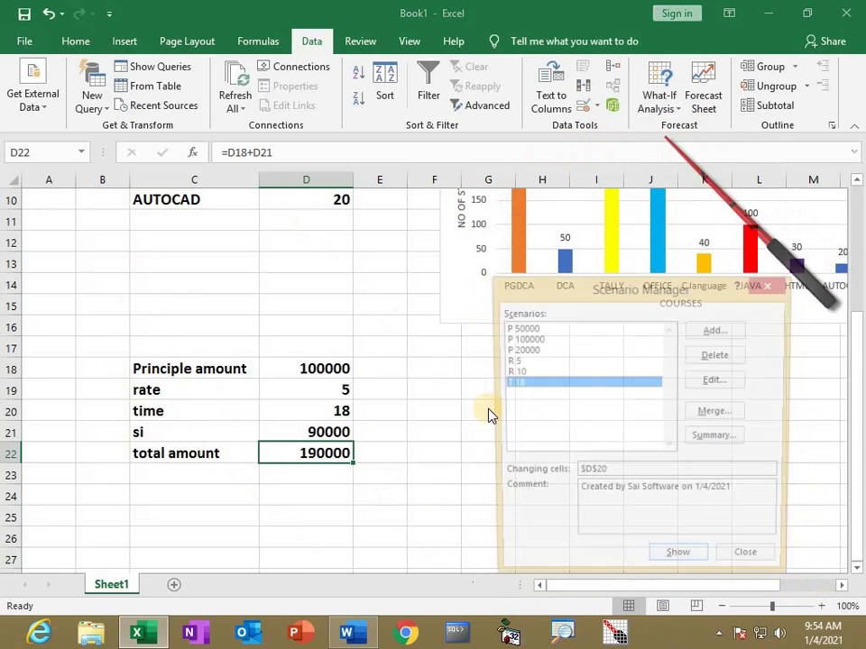
pyautogui.click(523, 350)
pyautogui.click(679, 561)
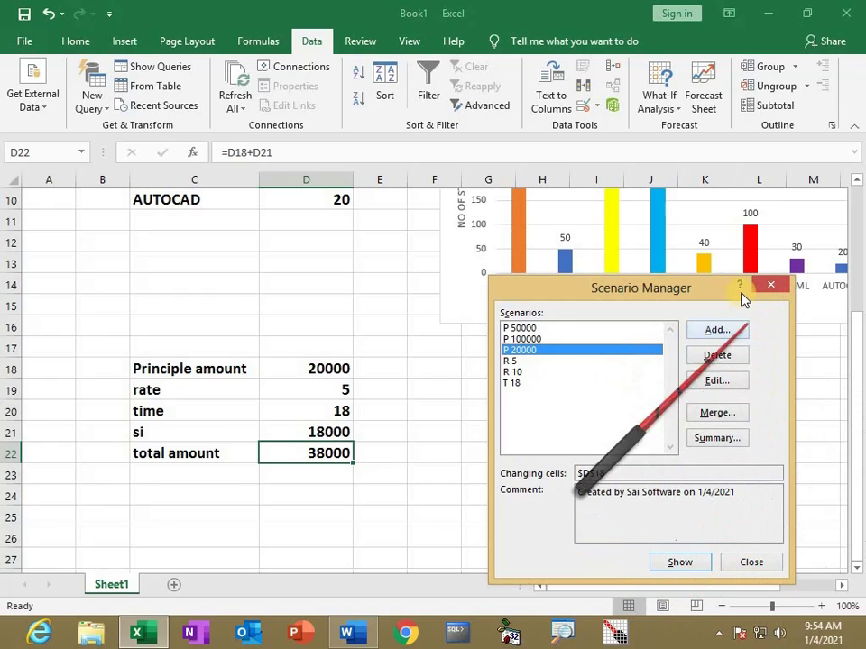
pyautogui.click(771, 286)
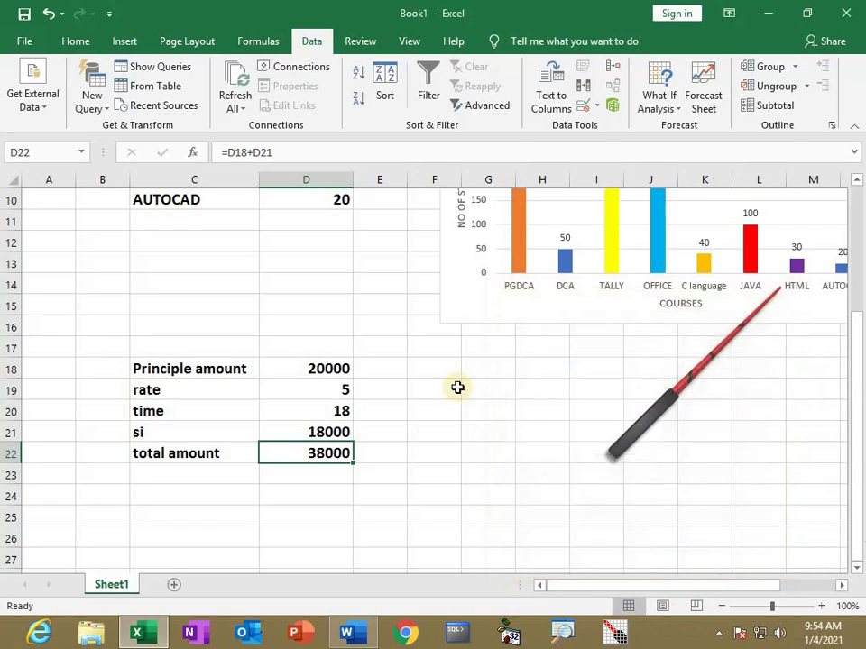
# Review the Word notes document and return to the Excel workbook
pyautogui.click(444, 434)
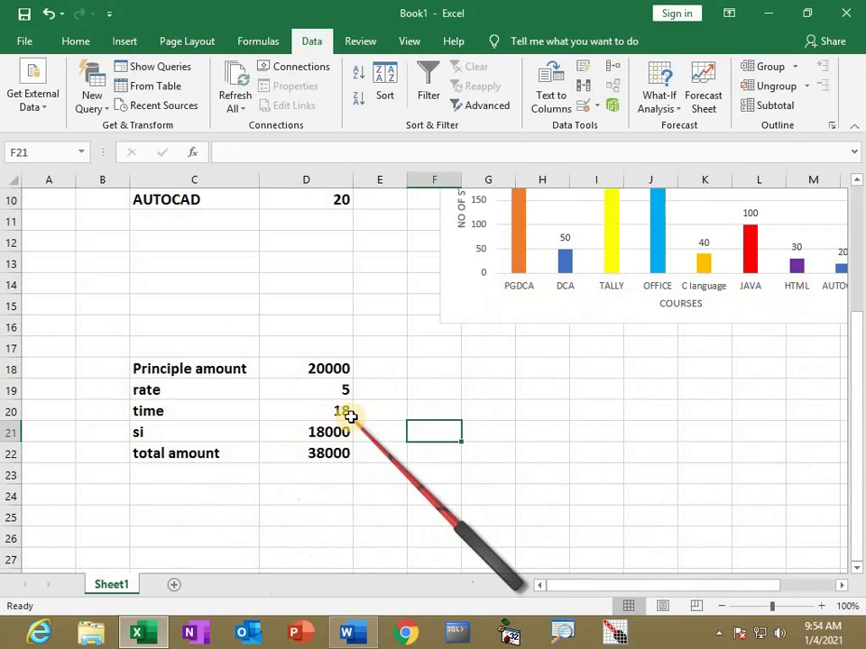
pyautogui.scroll(-2, 351, 416)
pyautogui.hotkey('alt', 'Tab')
pyautogui.scroll(-2, 308, 444)
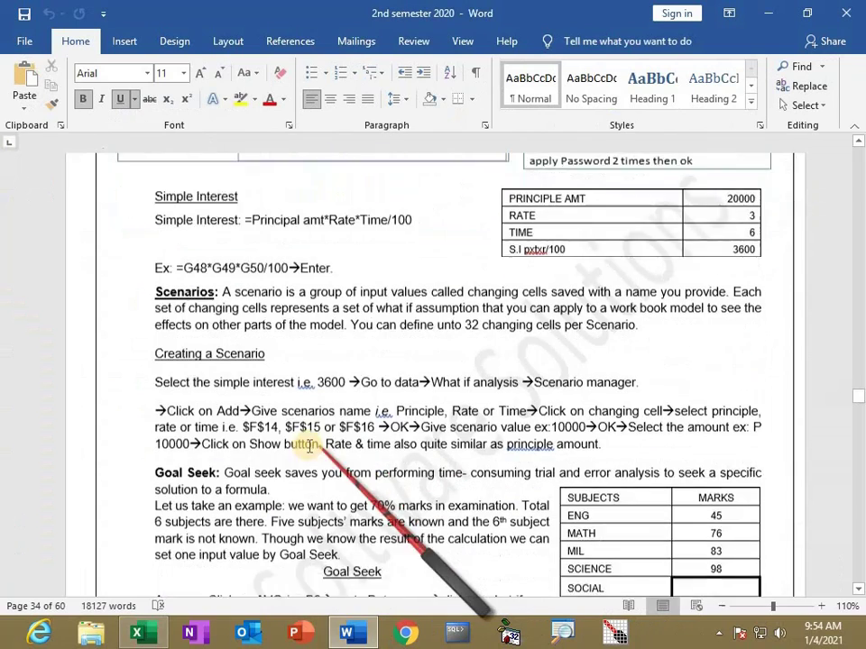
pyautogui.scroll(-3, 237, 386)
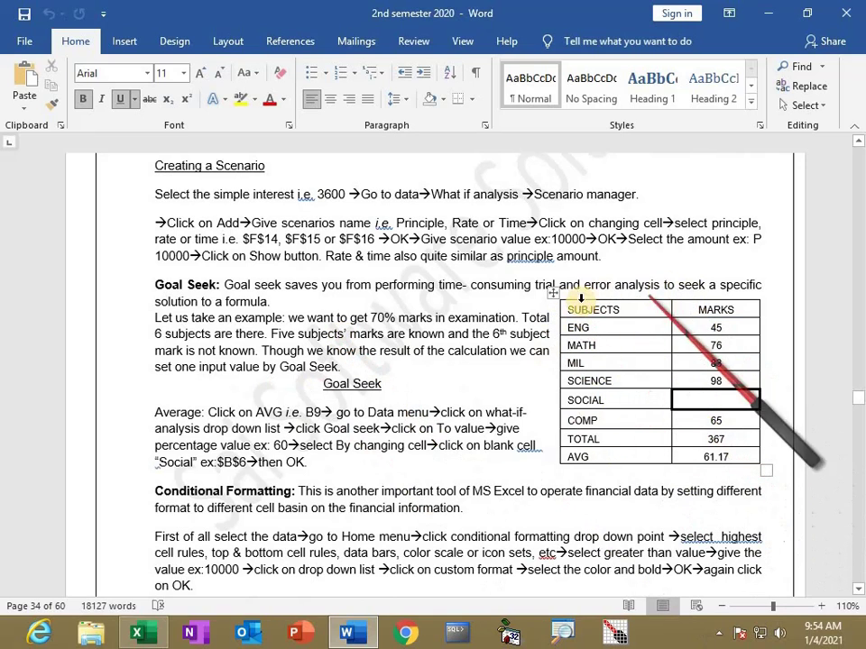
pyautogui.hotkey('alt', 'Tab')
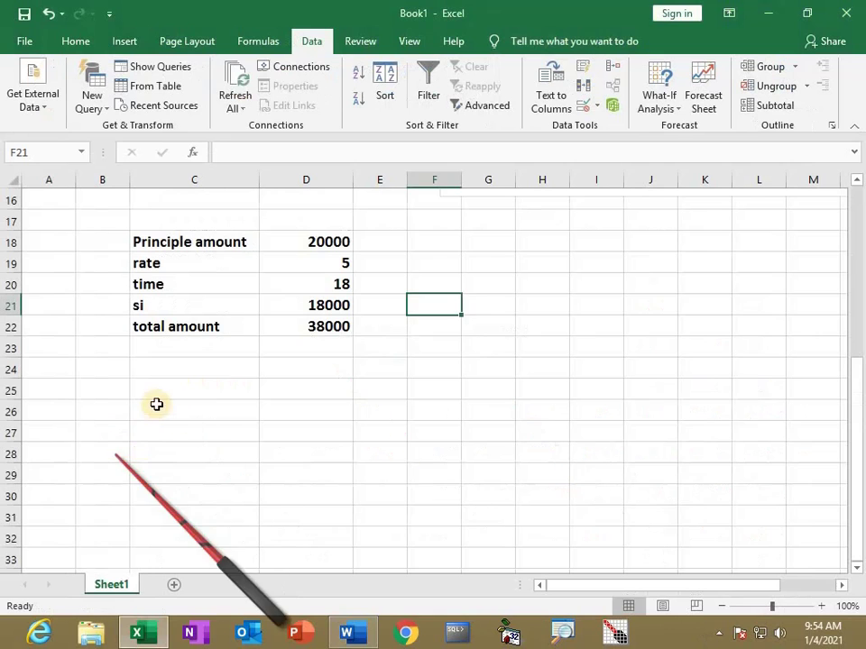
# Enter 'subject' and 'marks' headings in C25 and D25
pyautogui.click(188, 390)
pyautogui.write('subject')
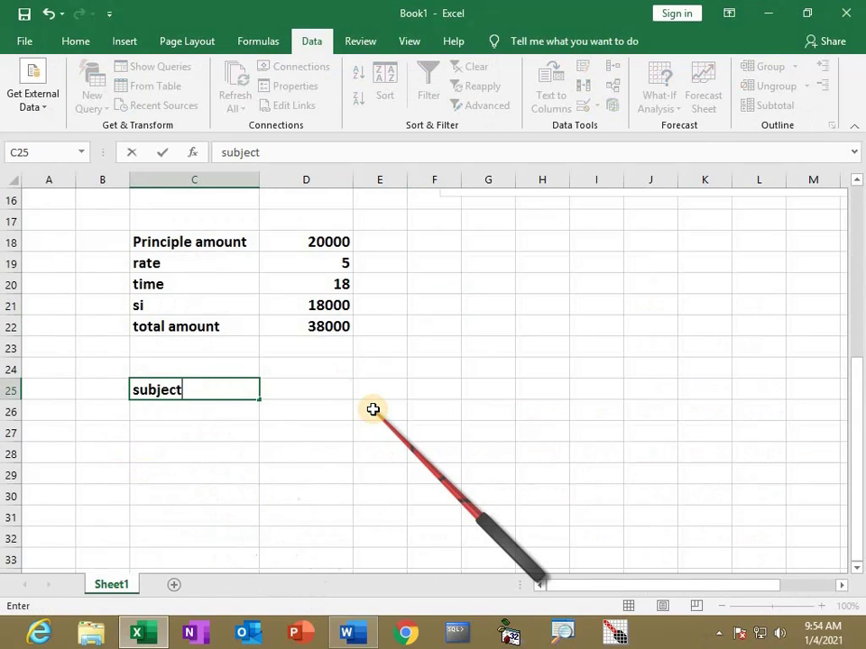
pyautogui.press('Tab')
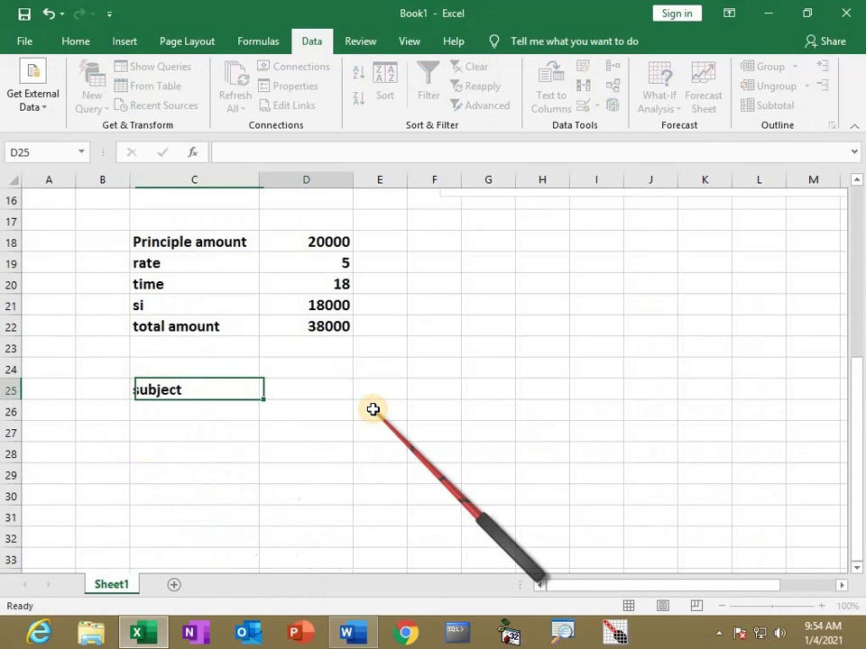
pyautogui.write('marks')
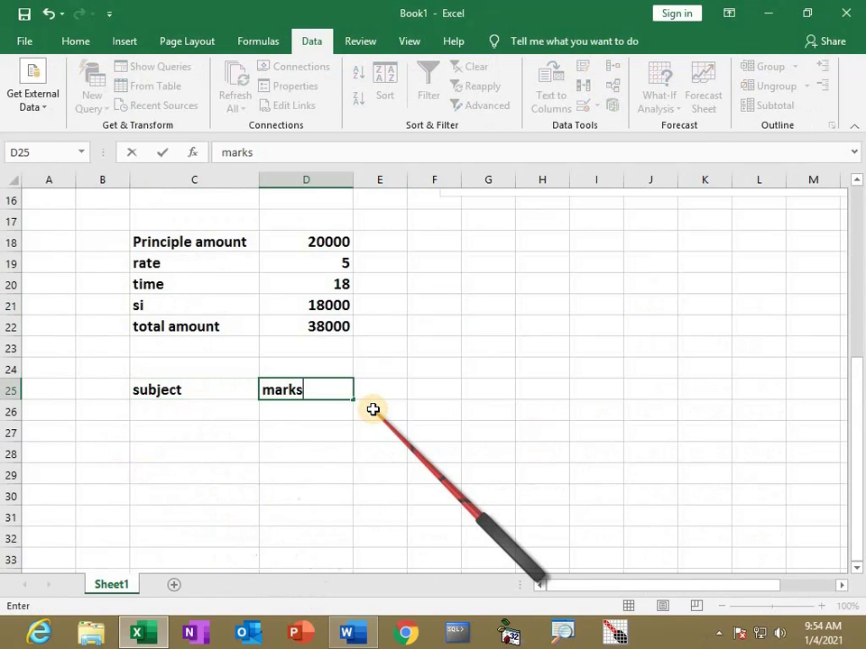
pyautogui.press('Return')
# List subjects English, math, science, social, mil, computer, then total and avg labels below
pyautogui.write('Engl')
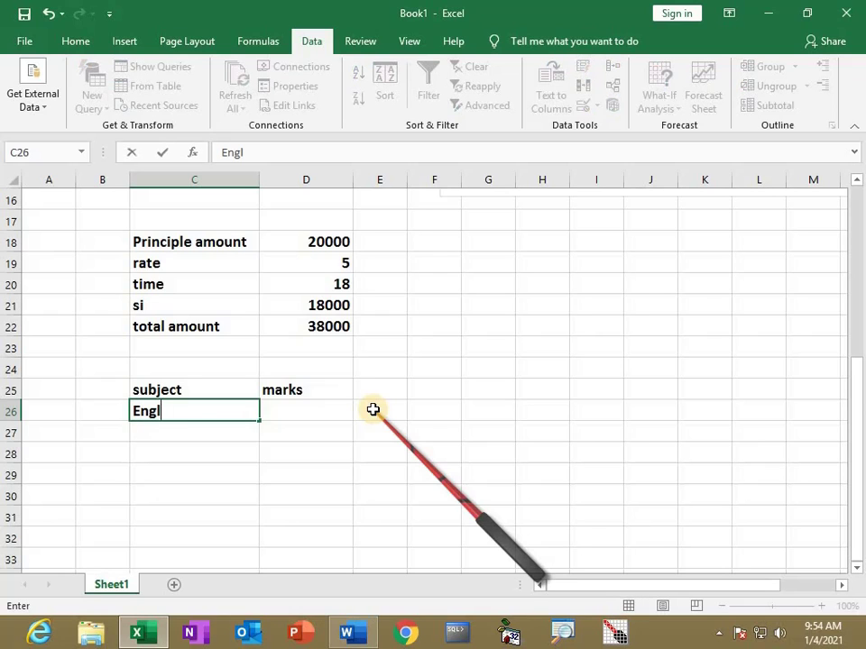
pyautogui.press('Return')
pyautogui.write('math')
pyautogui.press('Return')
pyautogui.write('science')
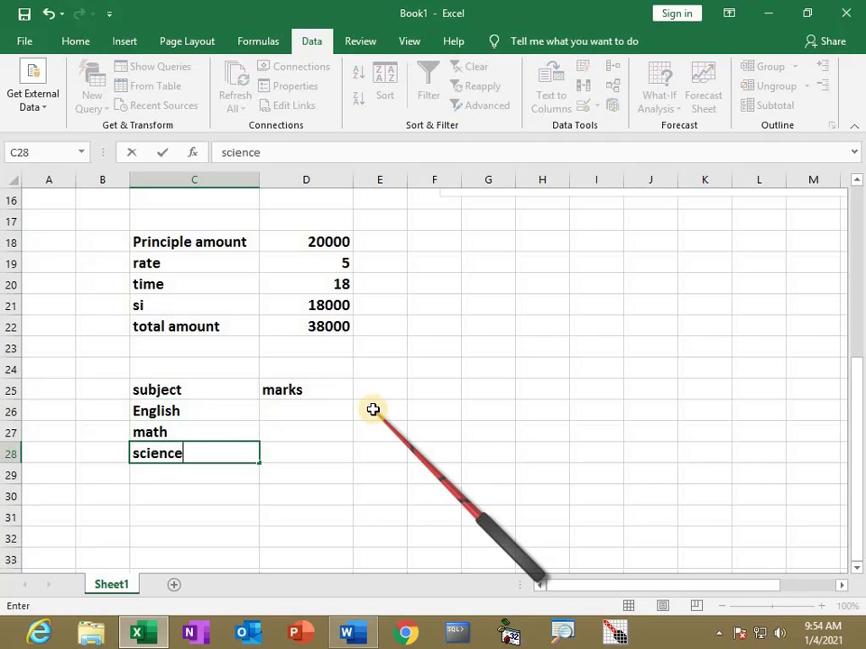
pyautogui.press('Return')
pyautogui.write('social')
pyautogui.press('Return')
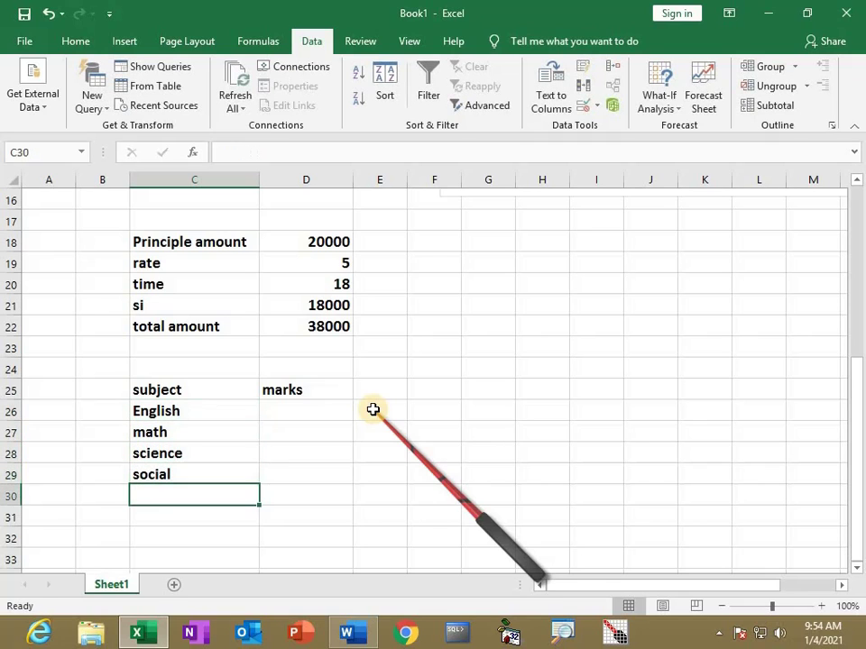
pyautogui.press('Return')
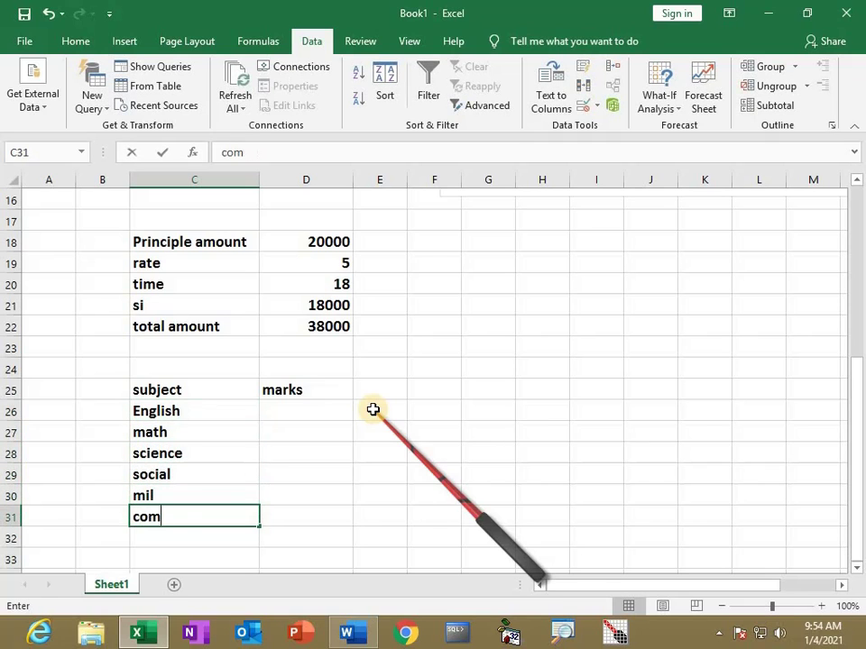
pyautogui.write('computer')
pyautogui.press('Return')
pyautogui.write('tot')
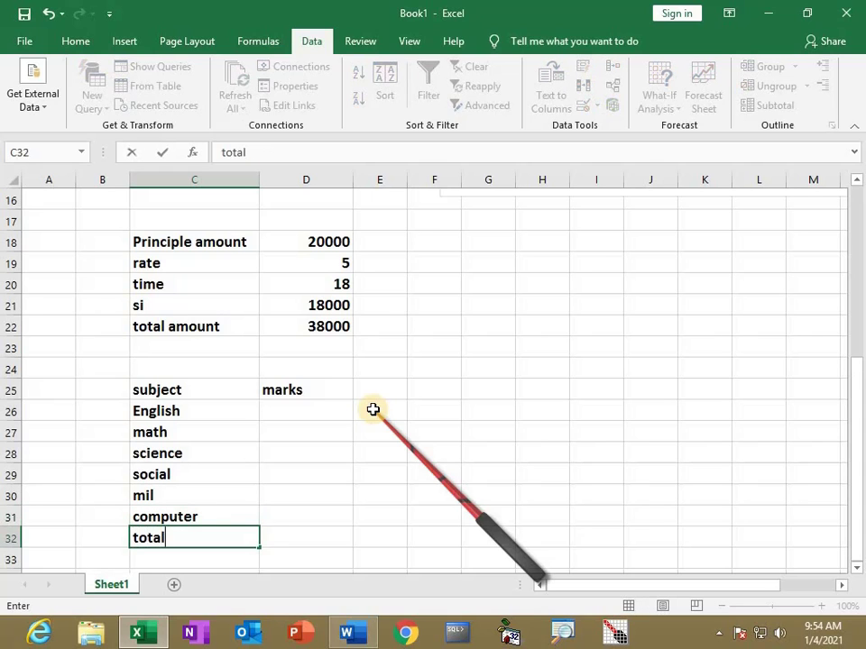
pyautogui.write('al')
pyautogui.press('Return')
pyautogui.scroll(-2, 351, 400)
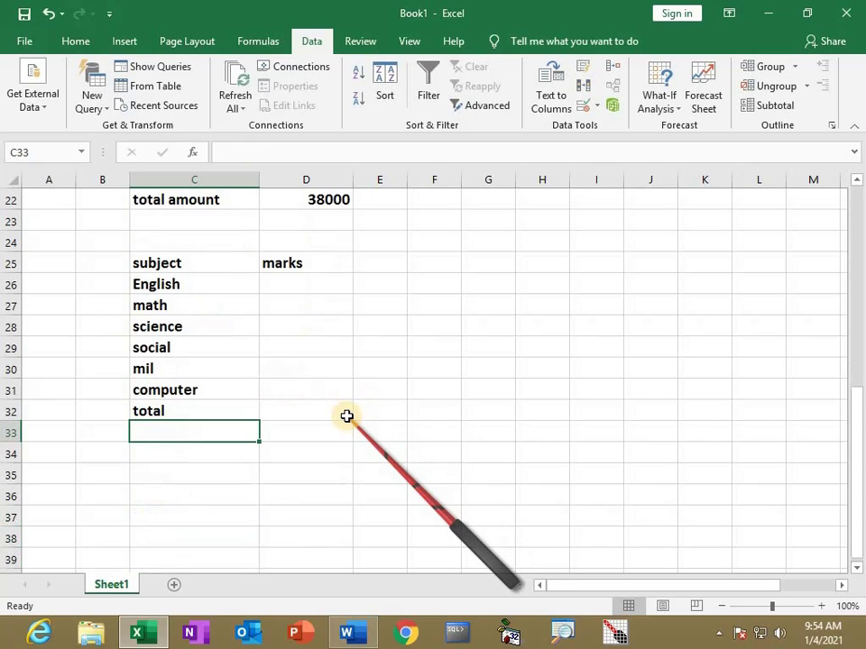
pyautogui.write('g')
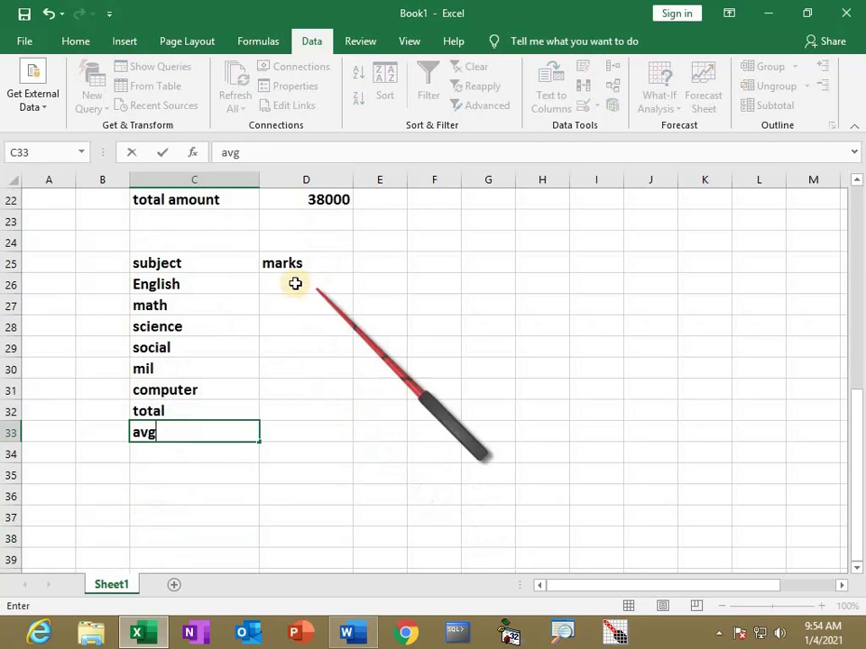
# Enter marks 56, 53, 63, 0, 53, 75 in D26:D31 and begin a SUM formula
pyautogui.click(287, 284)
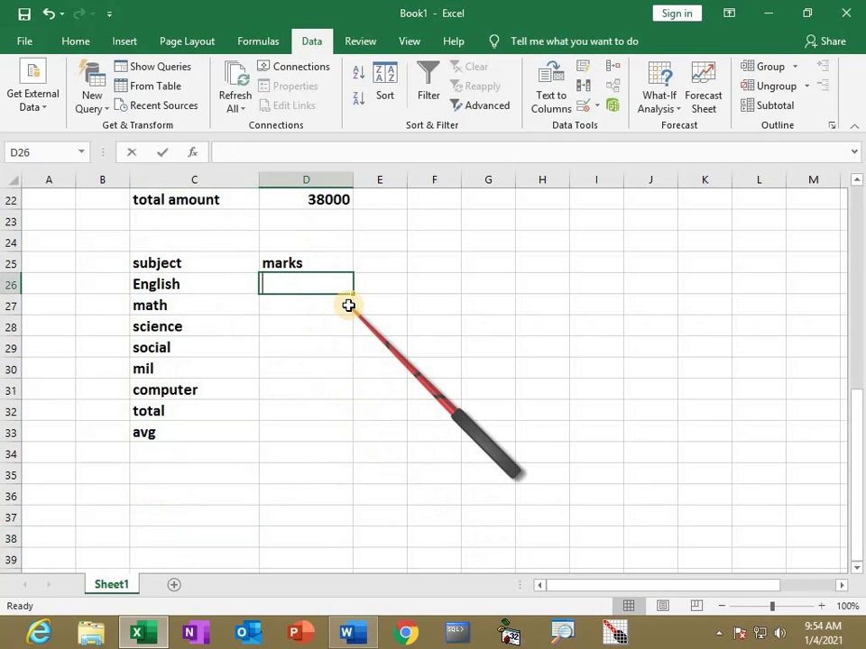
pyautogui.write('56')
pyautogui.press('Return')
pyautogui.write('53')
pyautogui.press('Return')
pyautogui.write('63')
pyautogui.press('Return')
pyautogui.write('0')
pyautogui.press('Return')
pyautogui.write('53')
pyautogui.press('Return')
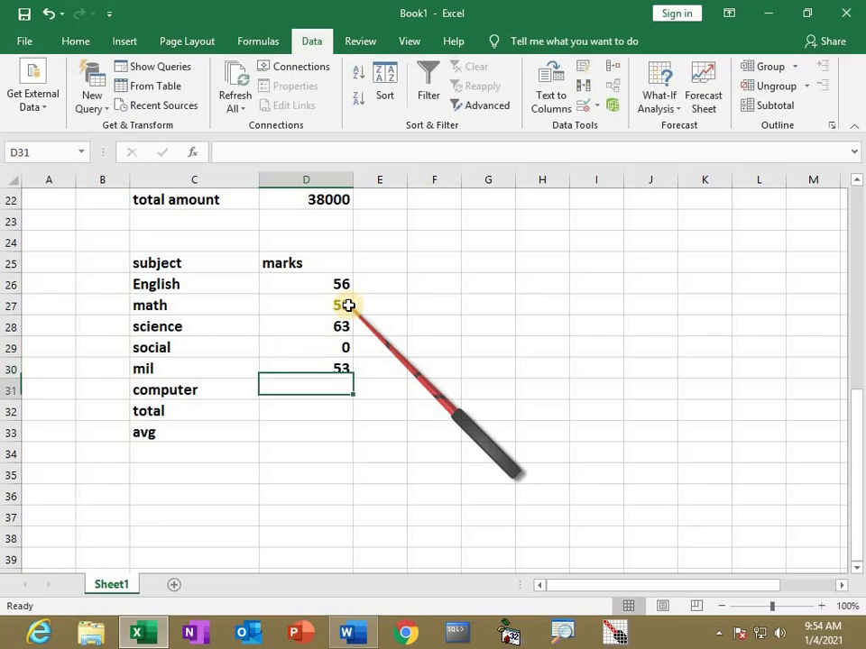
pyautogui.write('75')
pyautogui.press('Return')
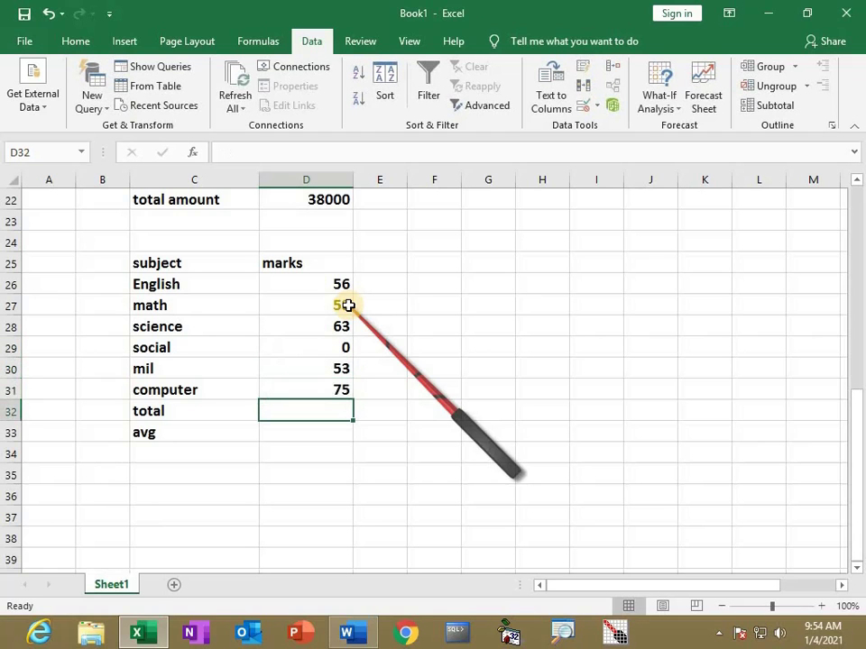
pyautogui.write('=')
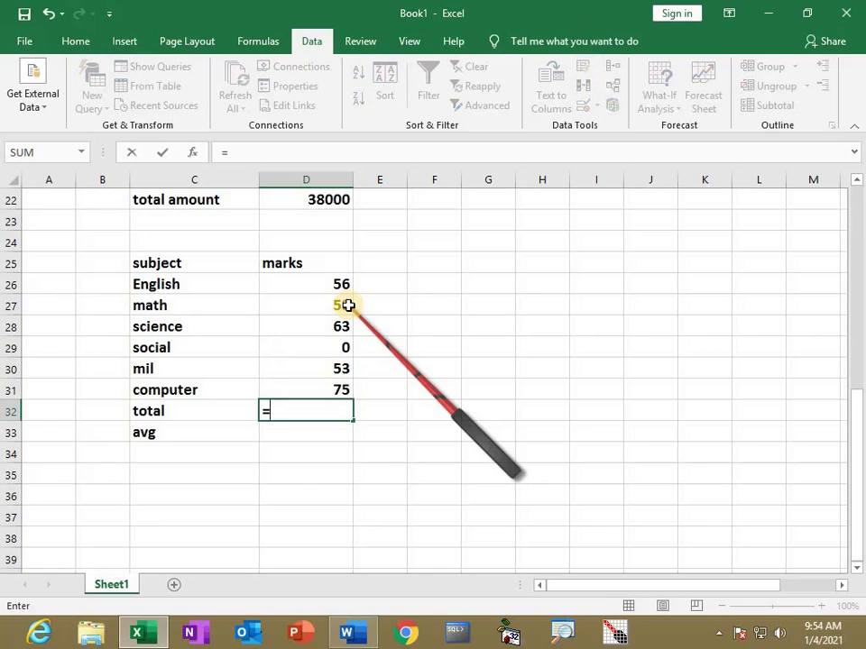
pyautogui.write('sum(')
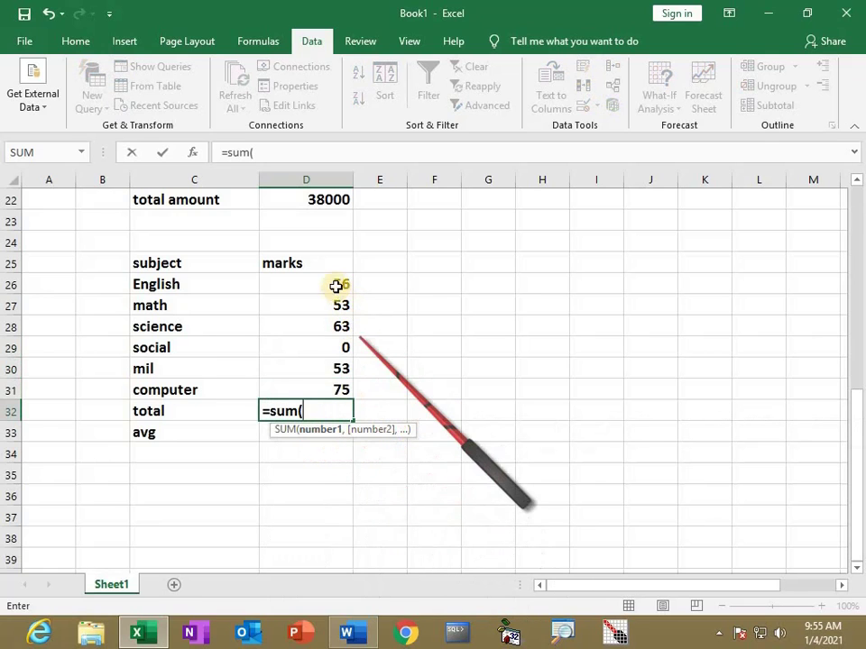
# Try totalling D26:D31 with a dragged SUM range and with Home AutoSum, clearing each attempt
pyautogui.click(322, 280)
pyautogui.moveTo(321, 312); pyautogui.dragTo(322, 384)
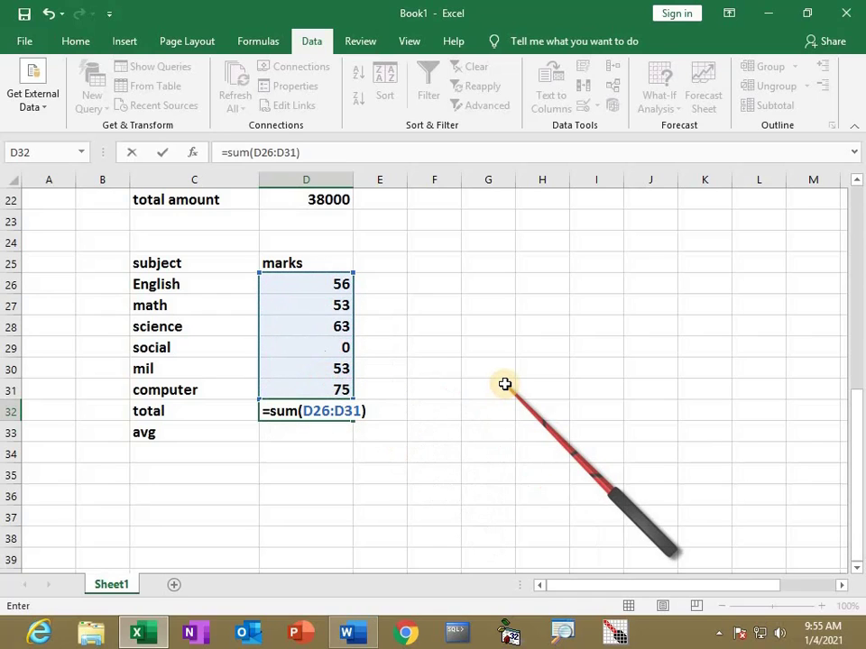
pyautogui.press('Return')
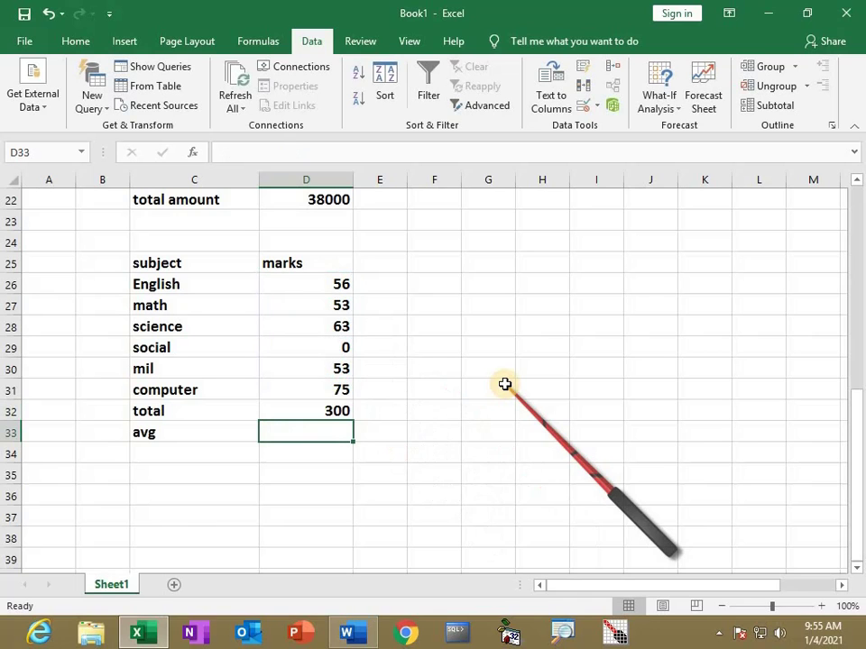
pyautogui.click(324, 411)
pyautogui.press('Delete')
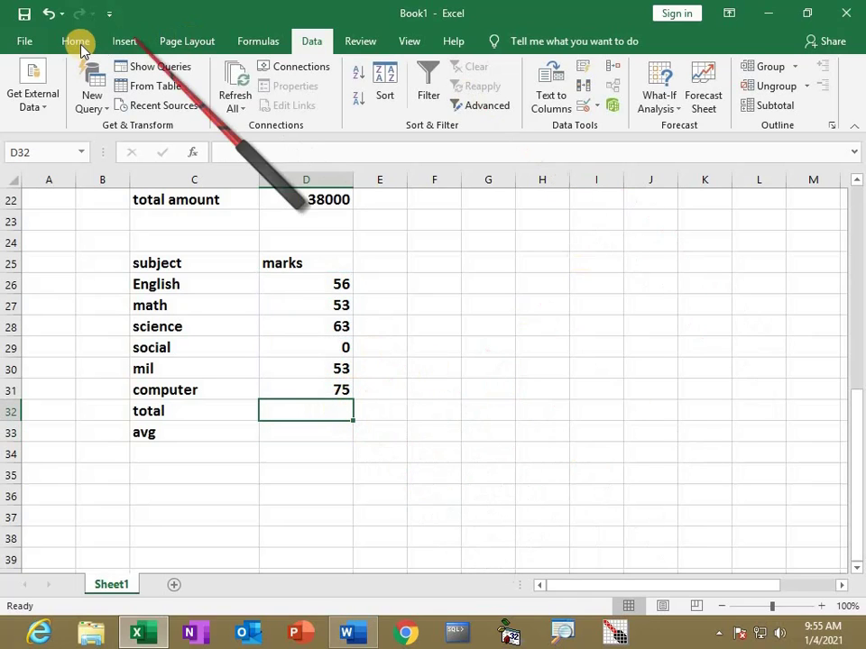
pyautogui.click(76, 40)
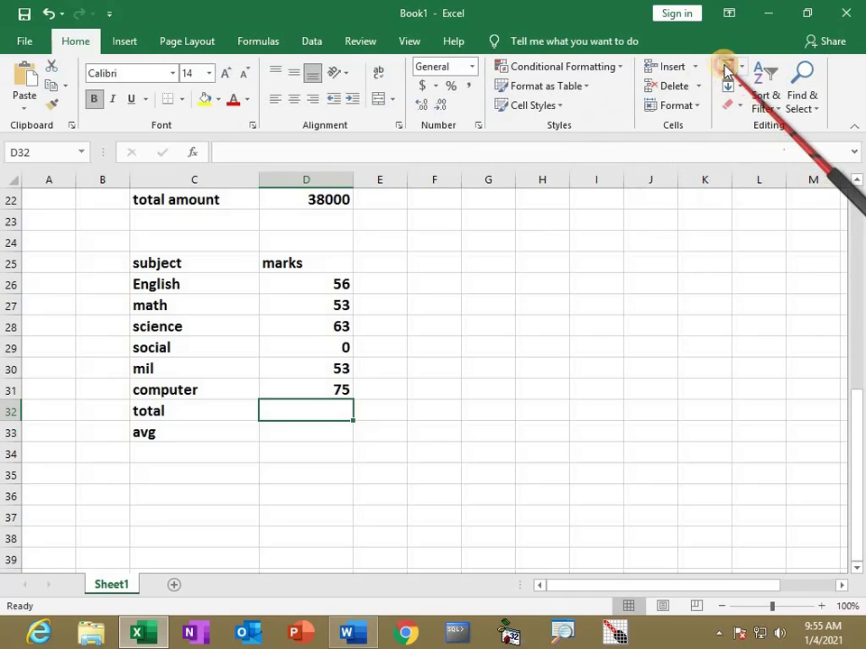
pyautogui.click(727, 68)
pyautogui.click(727, 69)
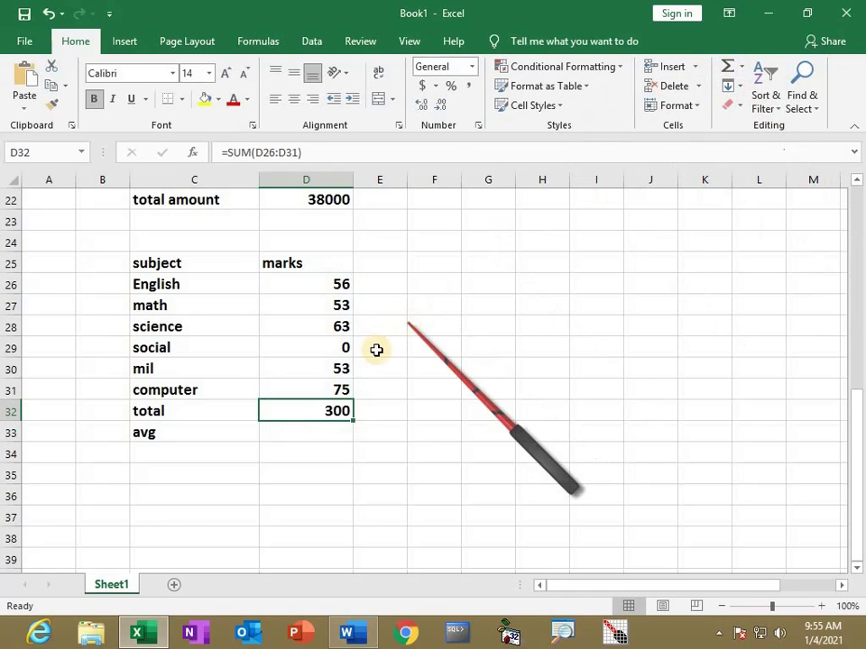
pyautogui.press('Delete')
# Select the marks and empty total cell and apply AutoSum with Alt+= to get 300
pyautogui.moveTo(340, 284); pyautogui.dragTo(336, 414)
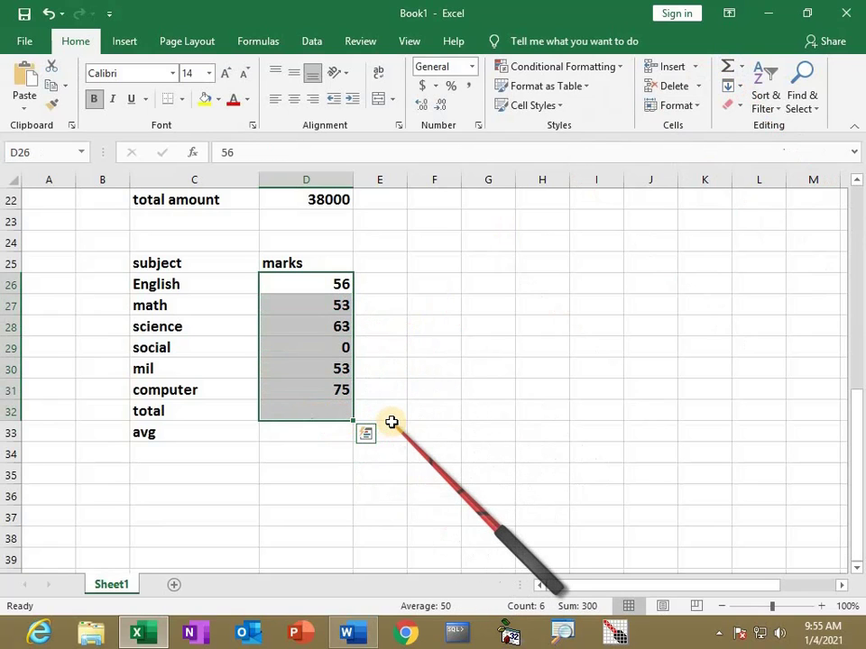
pyautogui.hotkey('alt', '=')
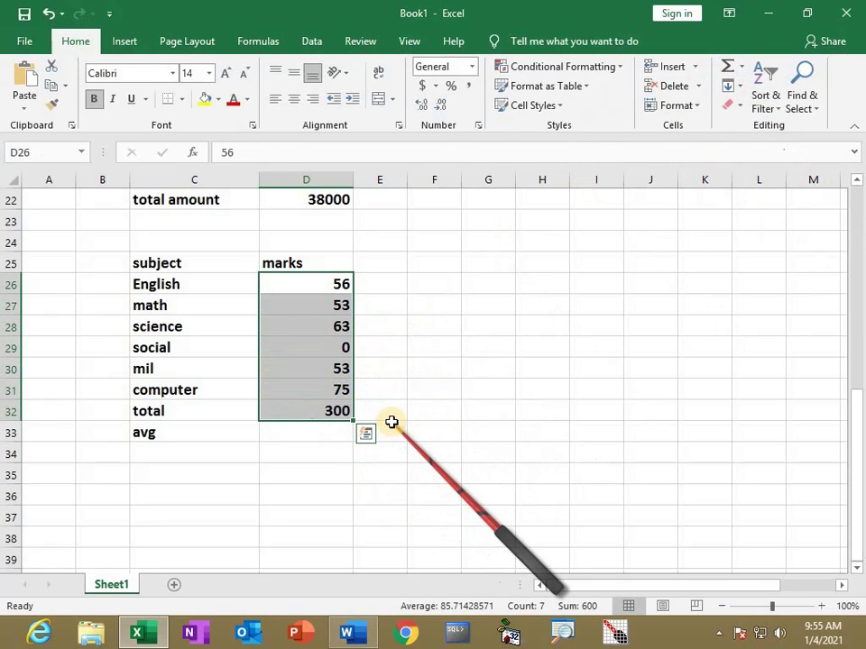
pyautogui.click(323, 437)
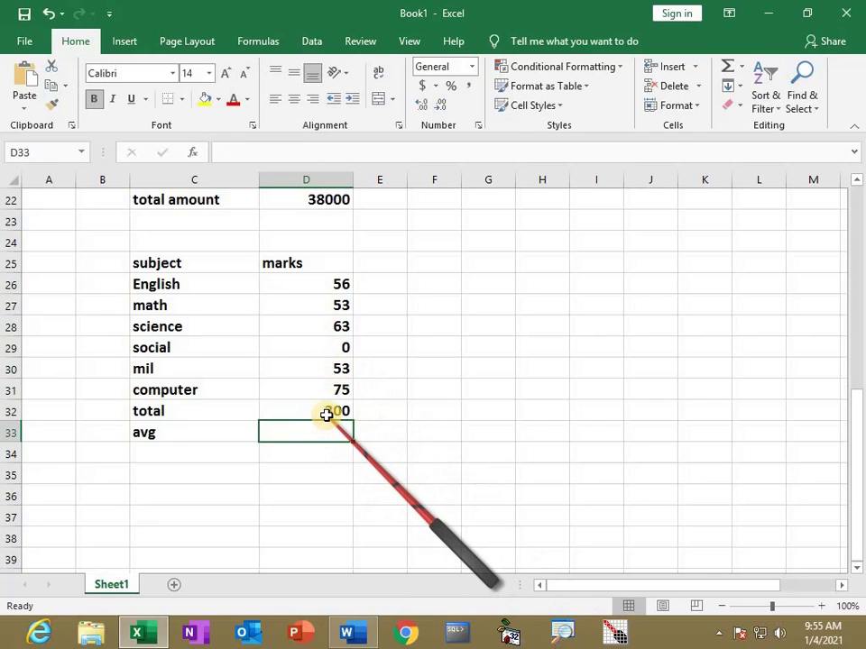
pyautogui.click(329, 413)
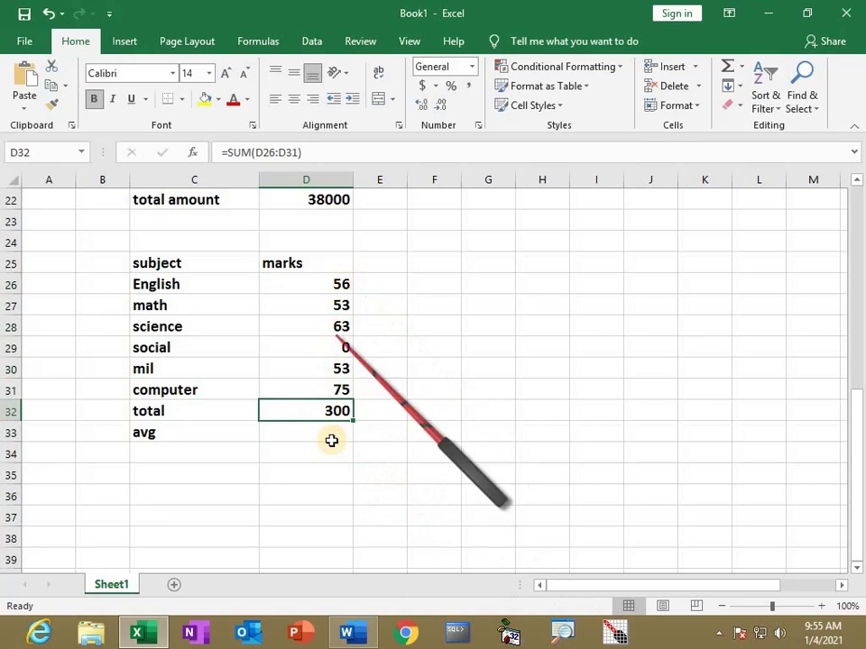
# Enter =D32/6 in D33 so the avg row shows 50, the six marks' average
pyautogui.click(321, 437)
pyautogui.write('=')
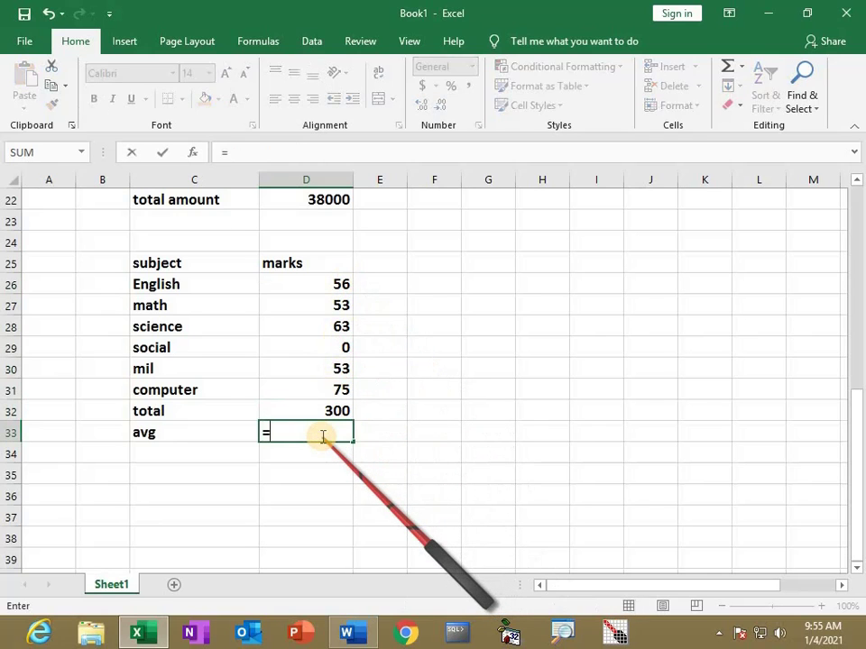
pyautogui.click(320, 407)
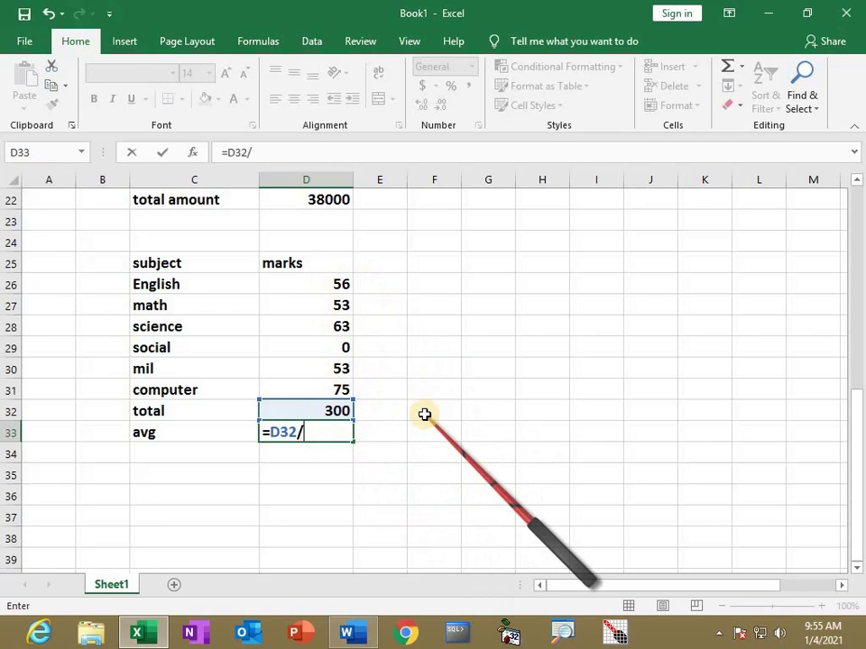
pyautogui.press('Return')
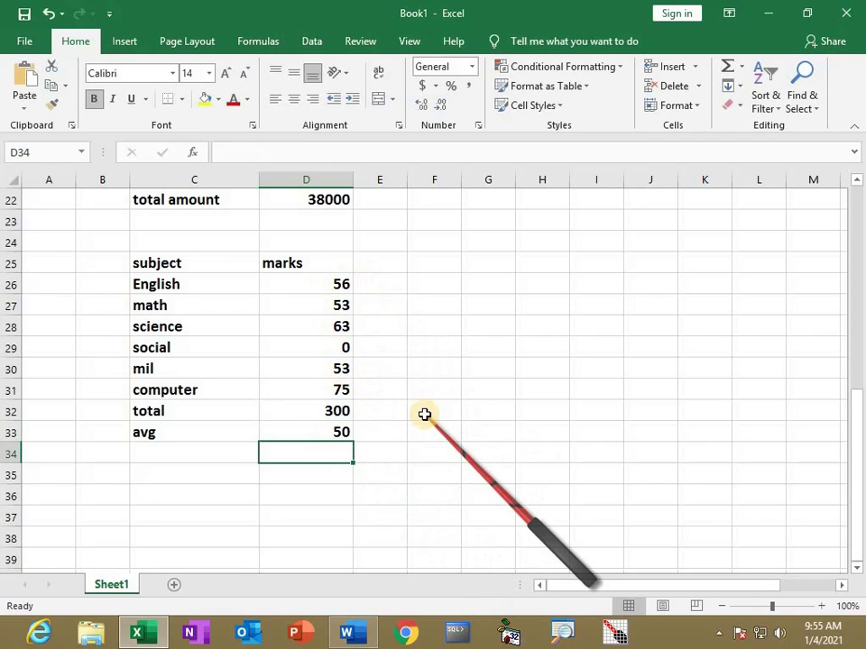
pyautogui.click(336, 432)
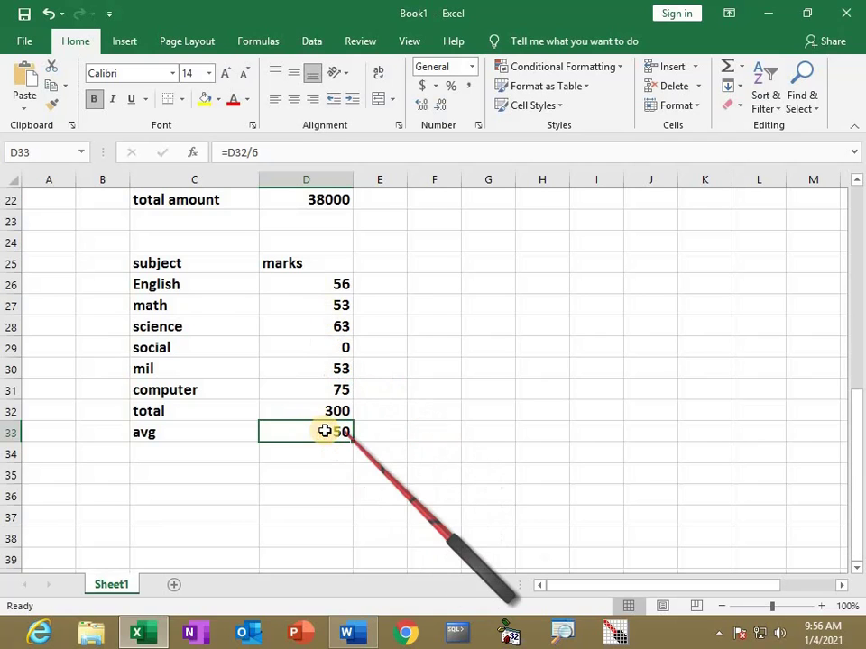
pyautogui.click(315, 41)
pyautogui.click(666, 108)
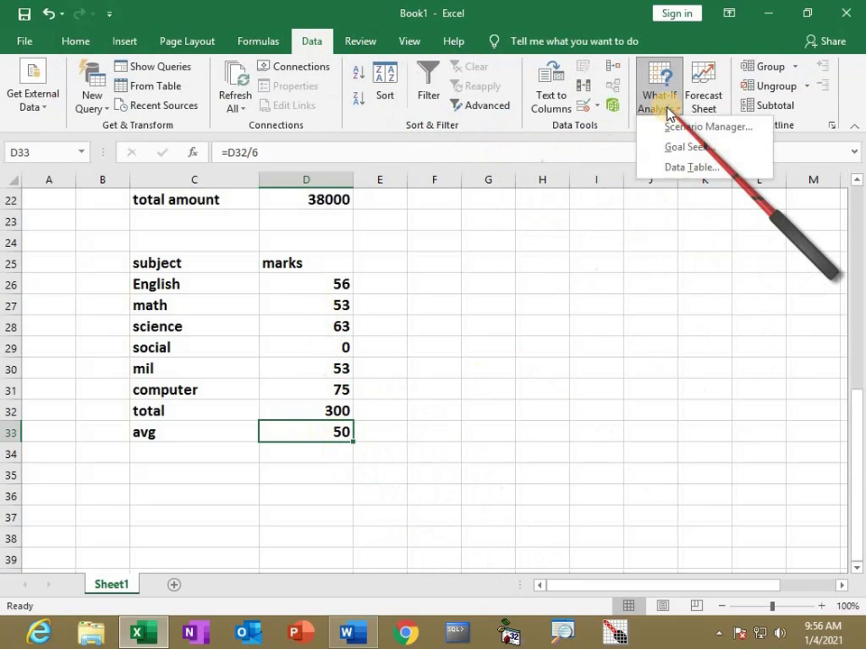
pyautogui.click(675, 147)
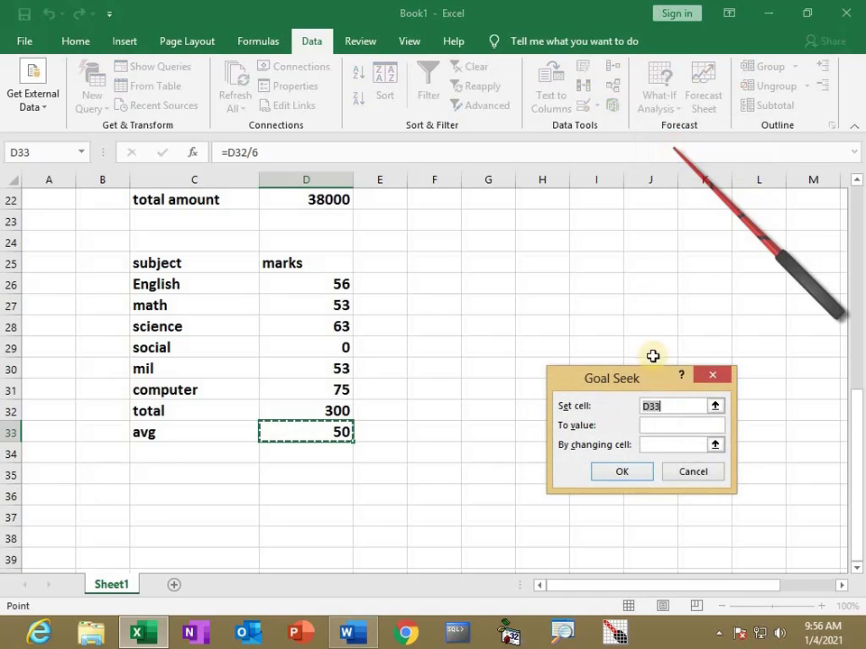
pyautogui.click(646, 426)
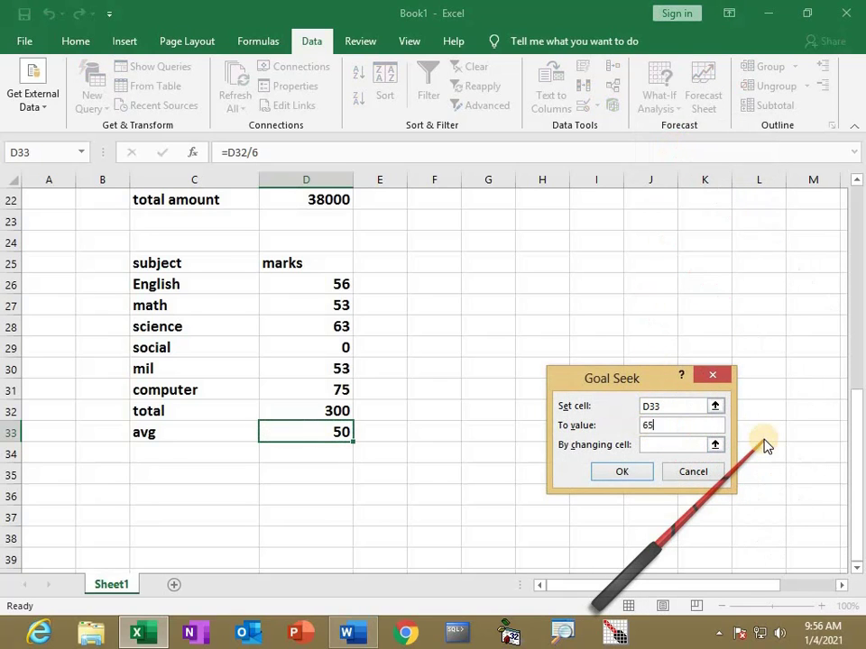
pyautogui.click(660, 445)
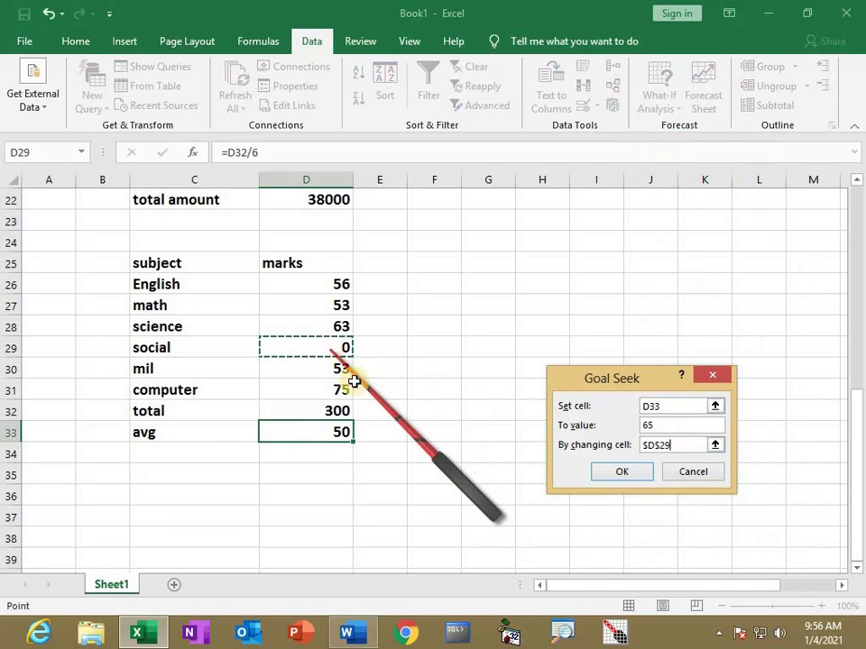
pyautogui.click(621, 472)
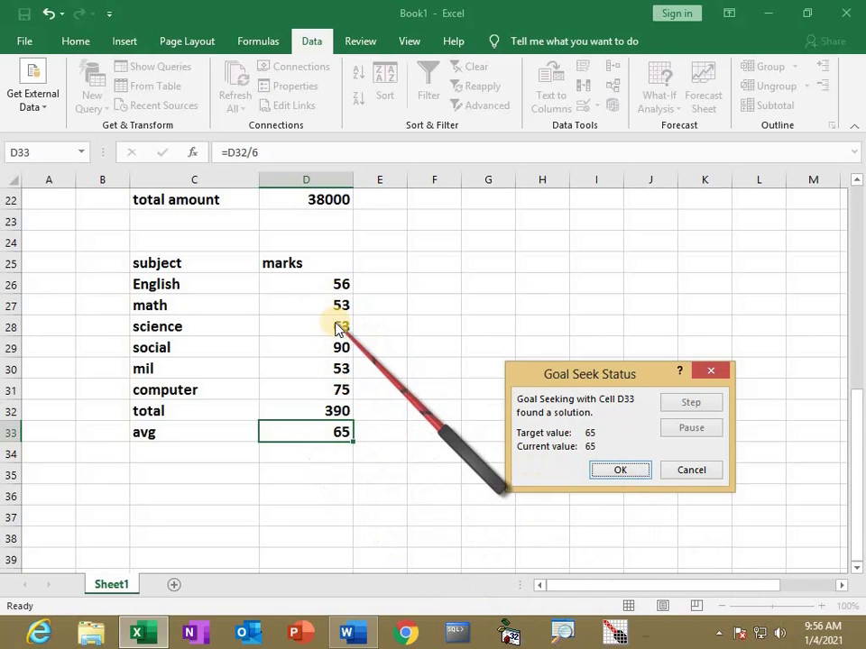
pyautogui.click(692, 473)
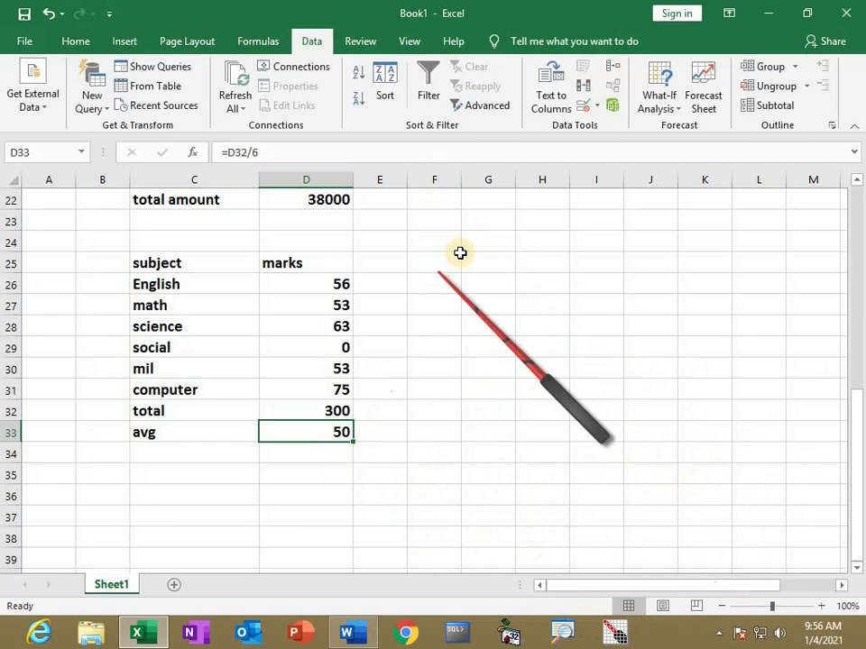
pyautogui.click(678, 116)
pyautogui.click(666, 146)
pyautogui.click(639, 423)
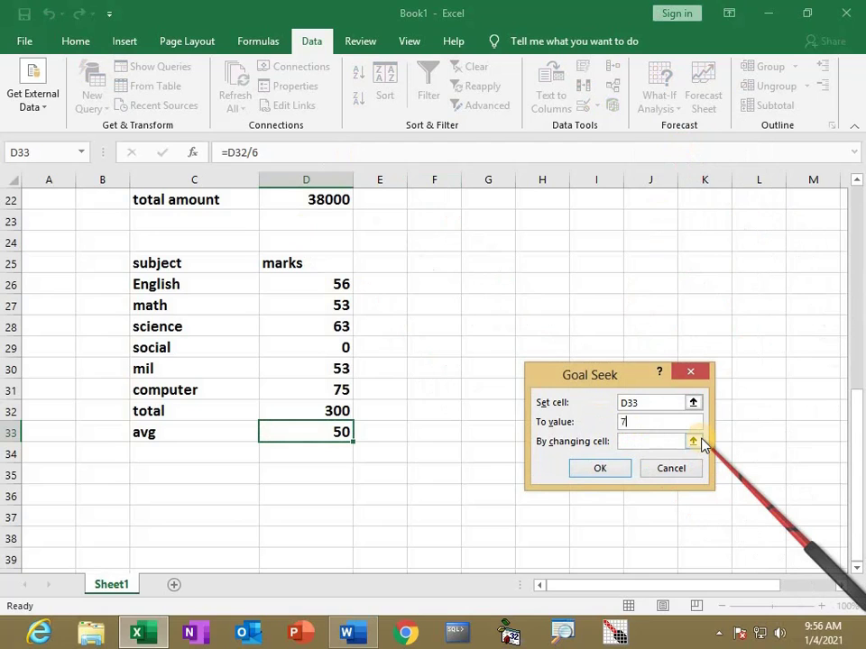
pyautogui.click(639, 441)
pyautogui.click(336, 348)
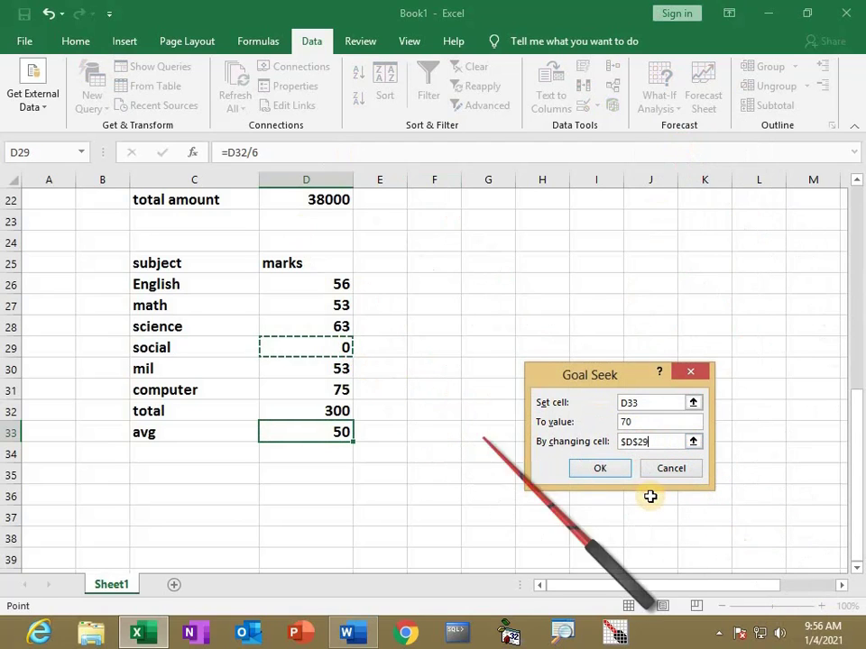
pyautogui.click(602, 469)
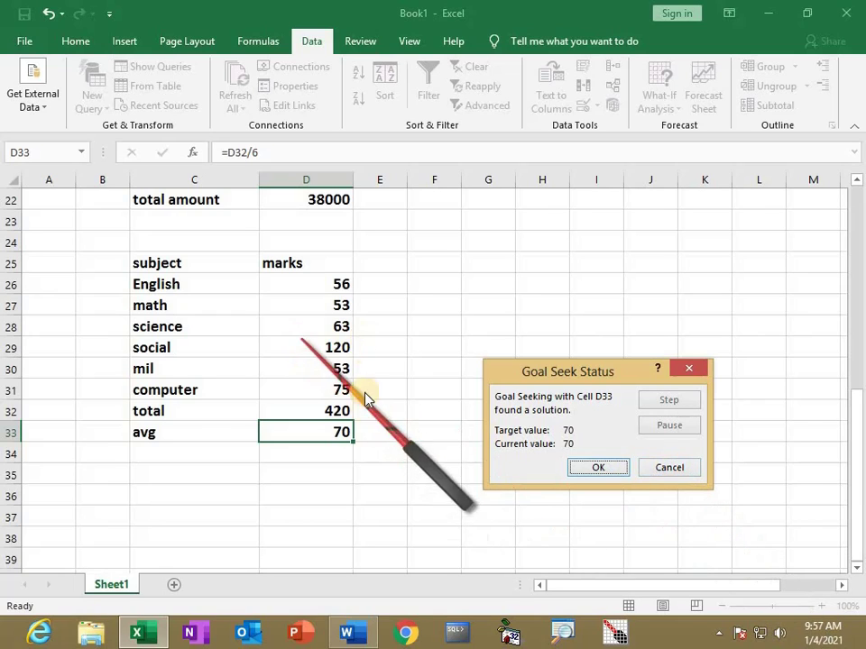
pyautogui.click(668, 468)
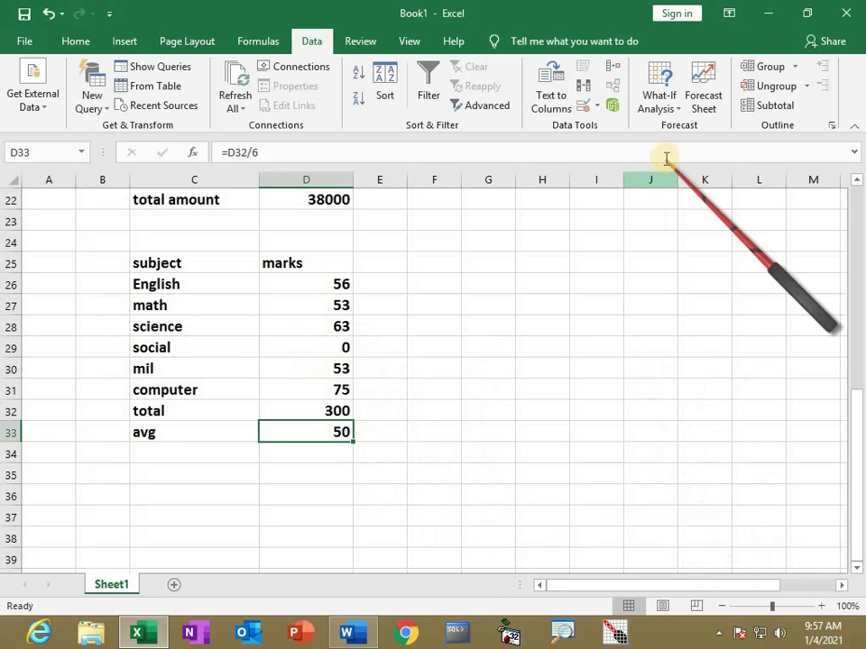
# Goal Seek D33 to 60 by changing the social mark D29, keeping the solution
pyautogui.click(670, 113)
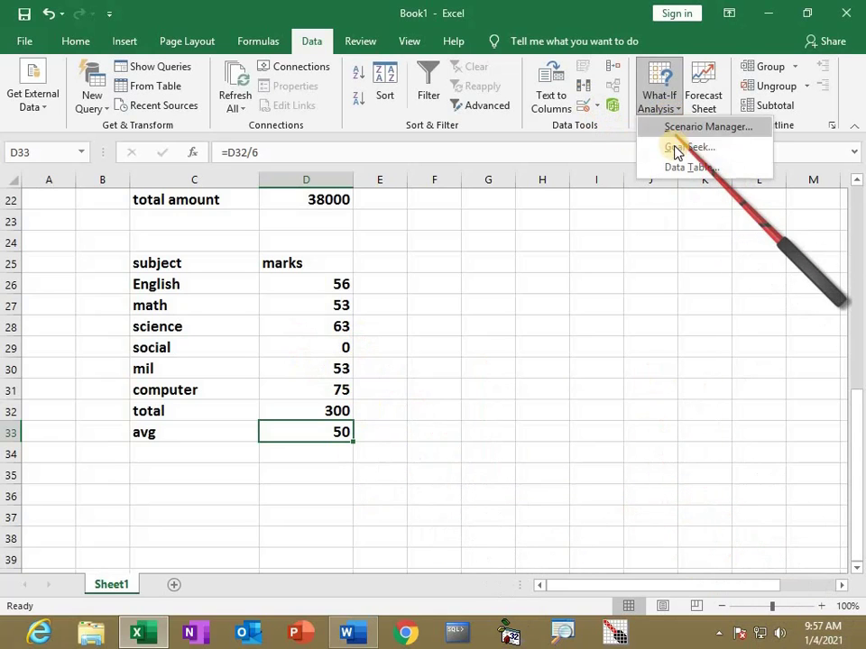
pyautogui.click(672, 147)
pyautogui.click(612, 422)
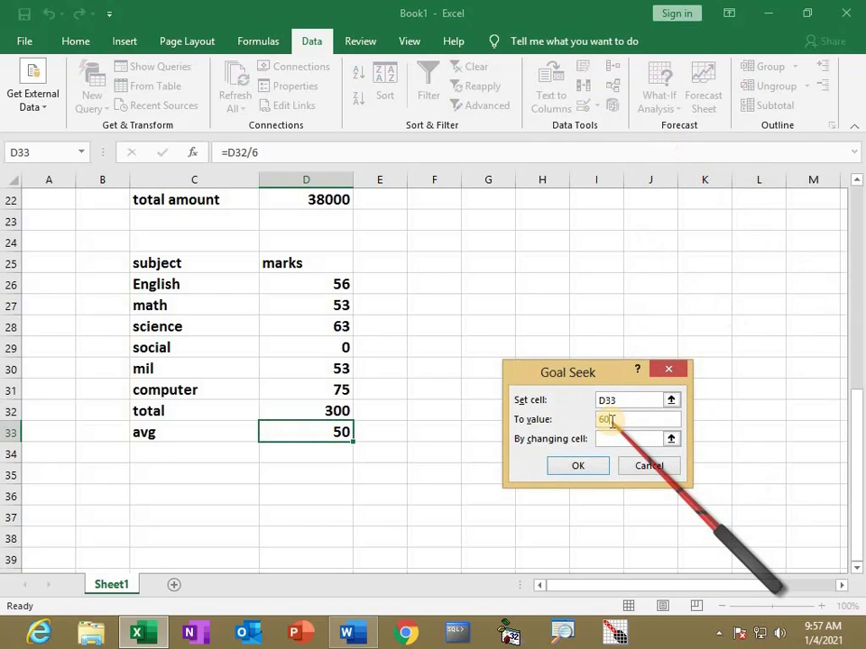
pyautogui.write('60')
pyautogui.click(614, 440)
pyautogui.click(338, 347)
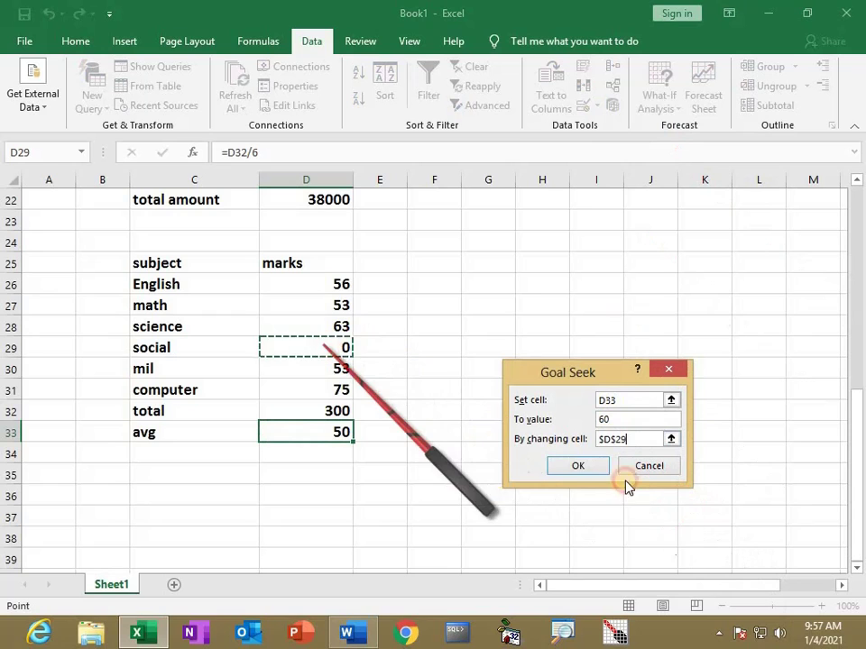
pyautogui.click(575, 467)
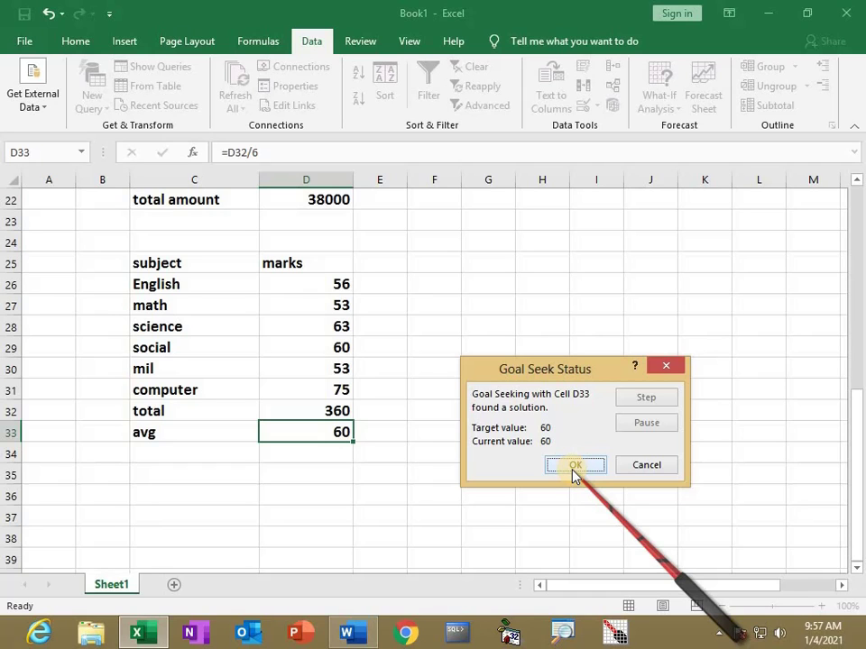
pyautogui.click(573, 467)
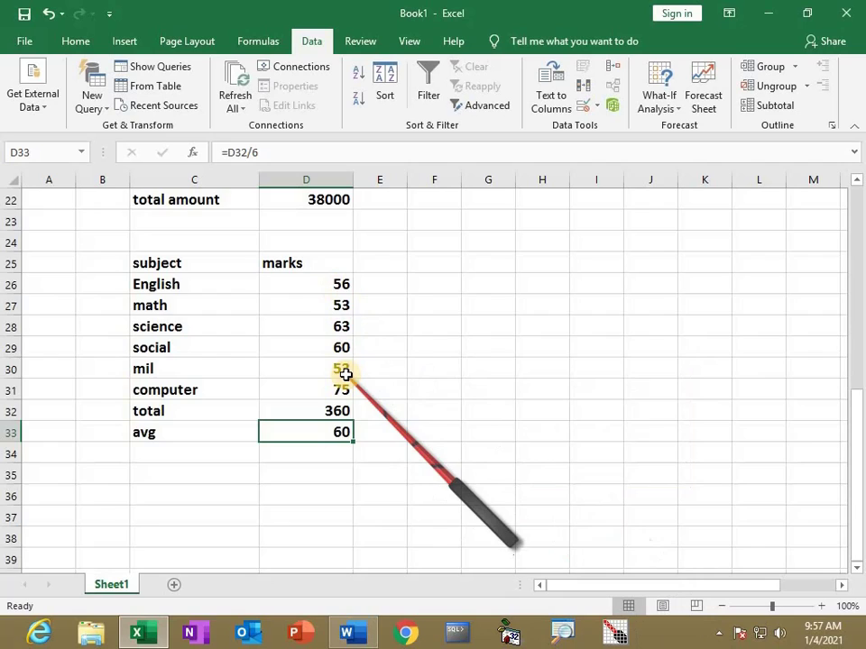
# Bring up the 2nd semester 2020 Goal Seek notes in Word
pyautogui.scroll(-3, 270, 361)
pyautogui.click(188, 311)
pyautogui.hotkey('alt', 'Tab')
pyautogui.scroll(-3, 382, 470)
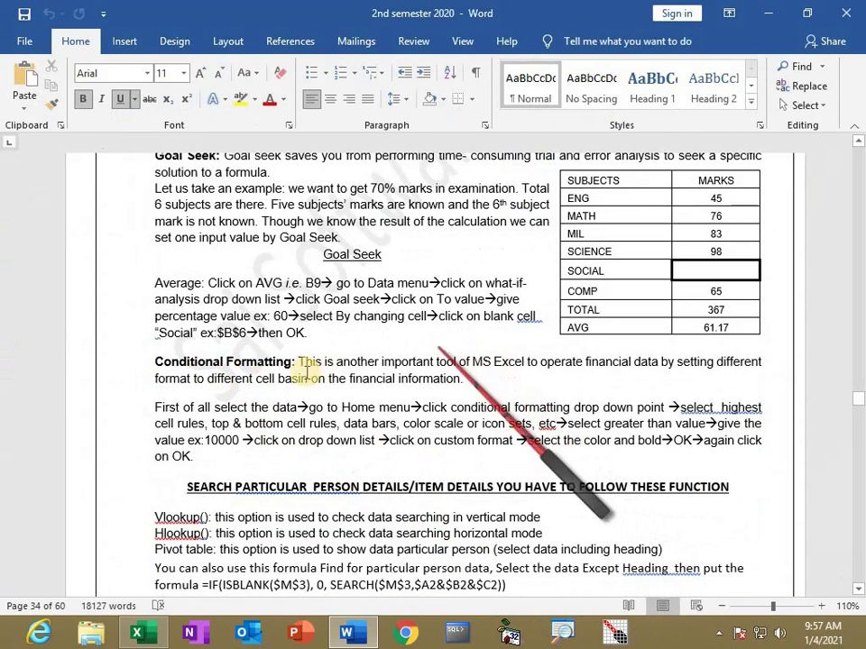
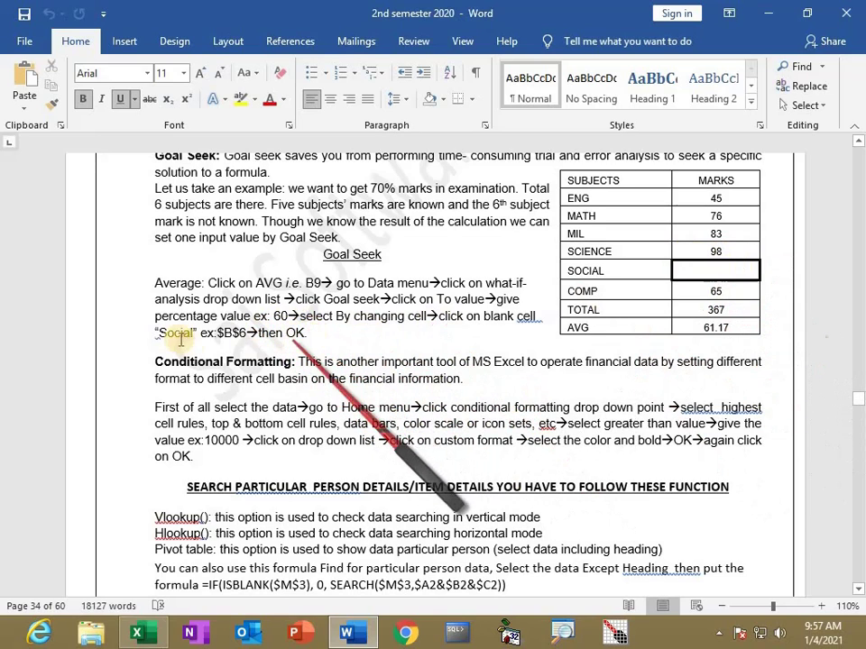
# Scroll the conditional formatting notes, then return to Book1's marks table totalling 360
pyautogui.scroll(-1, 250, 367)
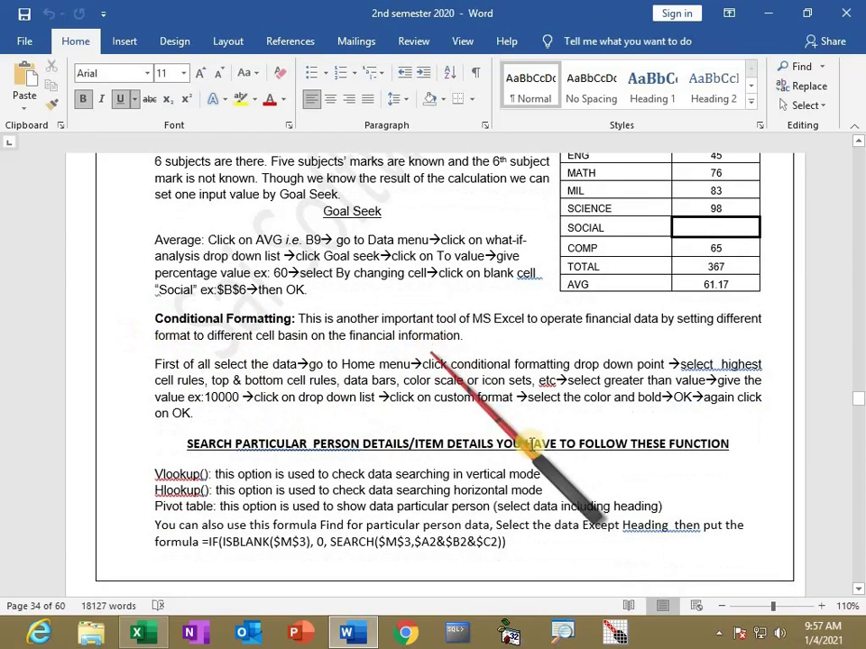
pyautogui.hotkey('alt', 'Tab')
pyautogui.scroll(3, 281, 357)
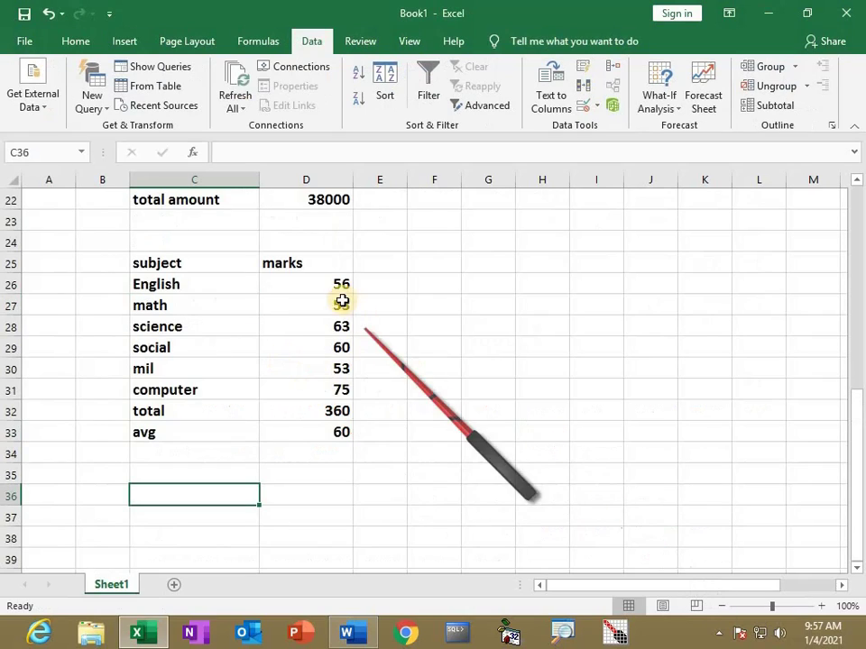
# Highlight marks in D26:D31 greater than 60 with green fill and dark green text
pyautogui.moveTo(335, 287); pyautogui.dragTo(333, 392)
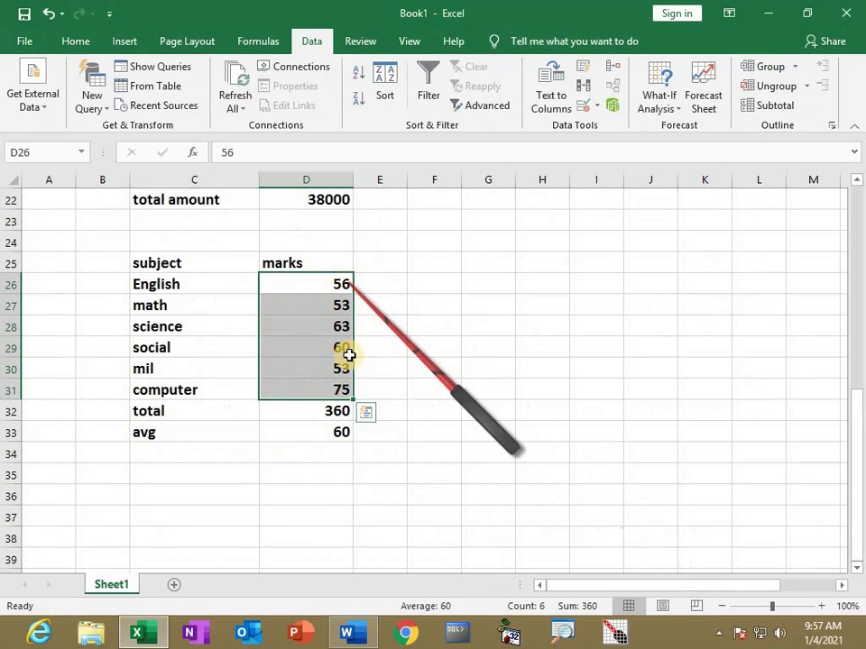
pyautogui.click(76, 42)
pyautogui.click(606, 70)
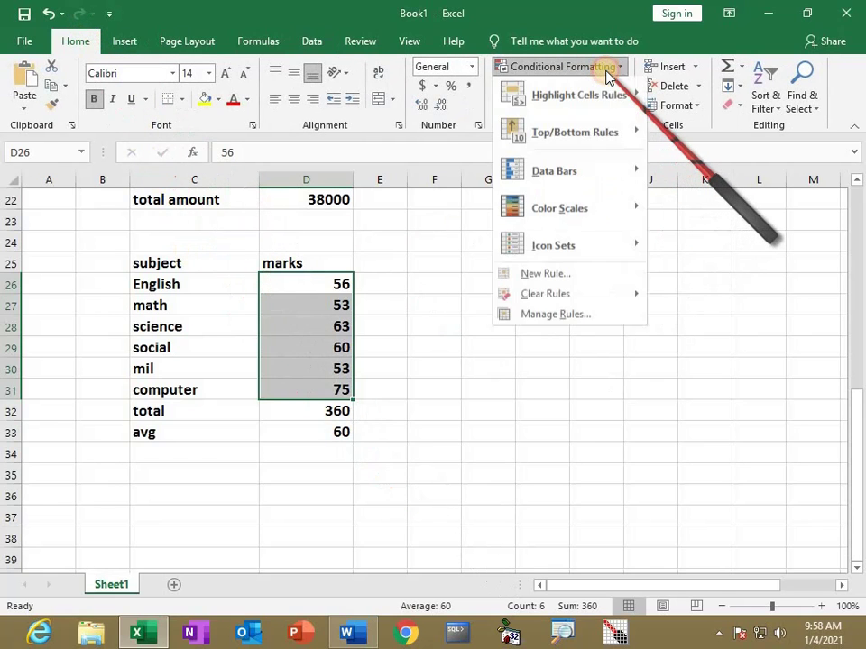
pyautogui.moveTo(606, 106)
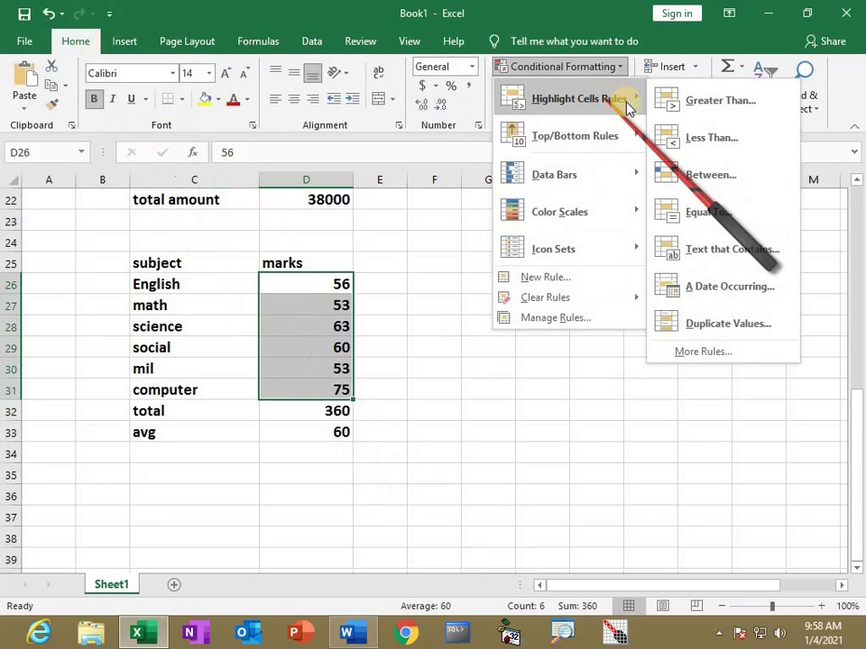
pyautogui.click(669, 105)
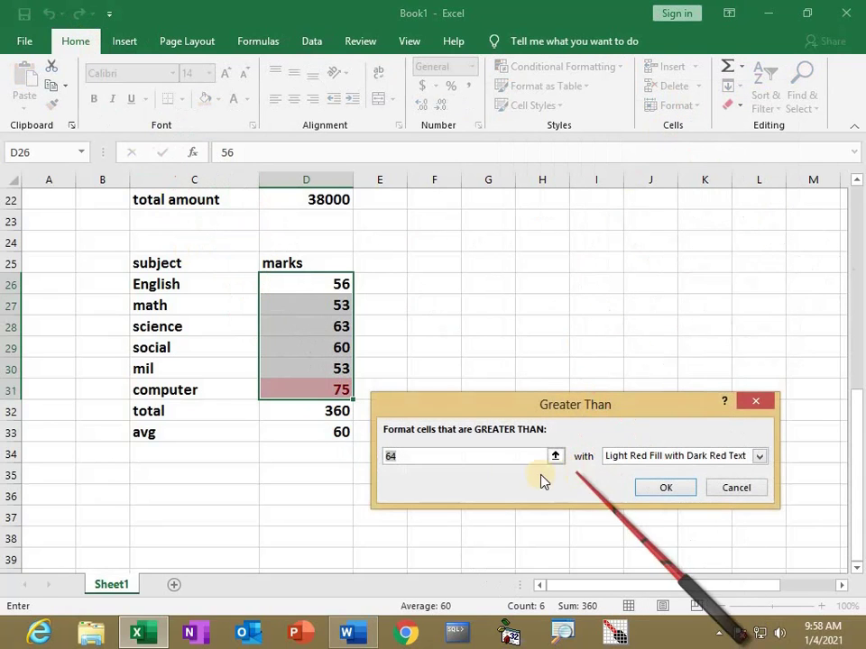
pyautogui.write('50')
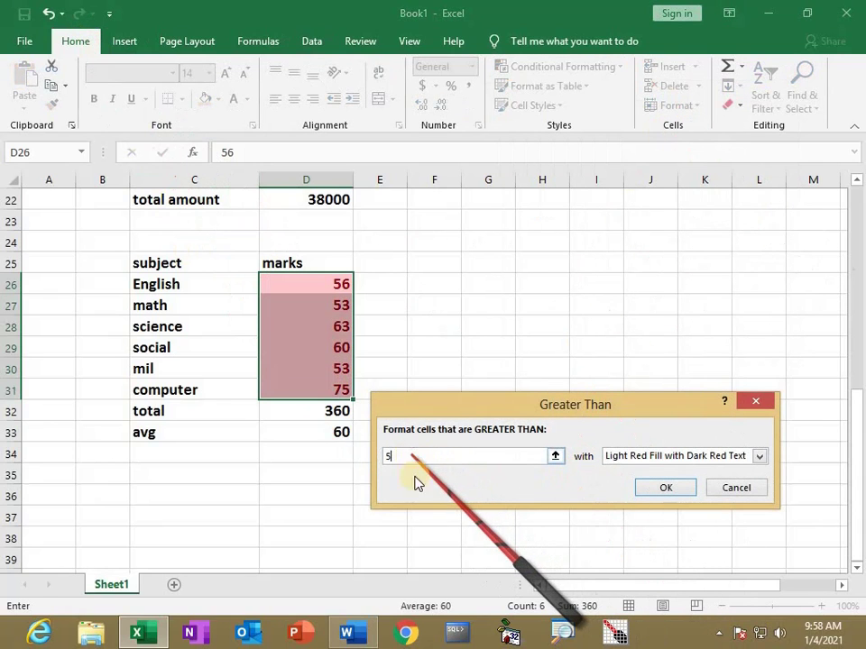
pyautogui.click(758, 456)
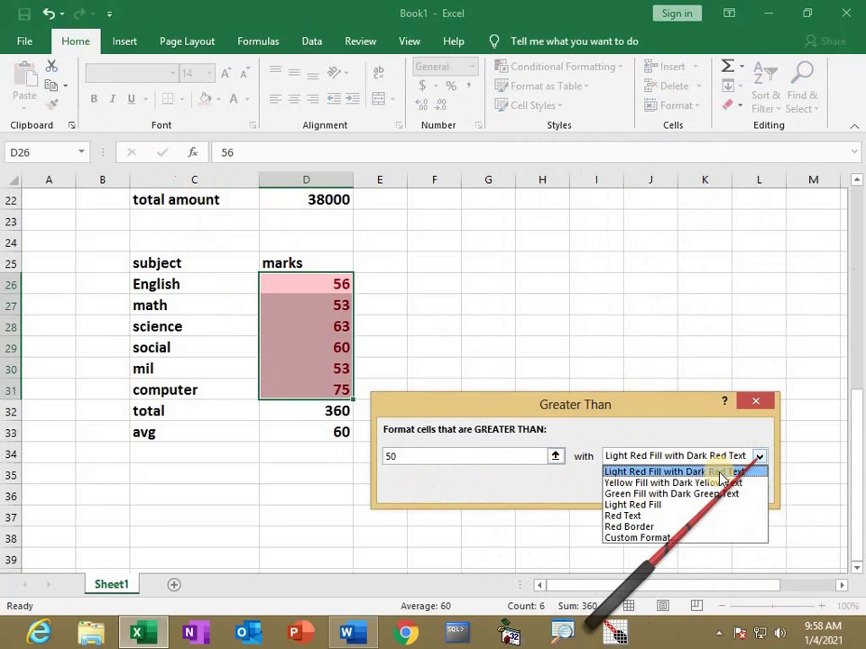
pyautogui.click(691, 495)
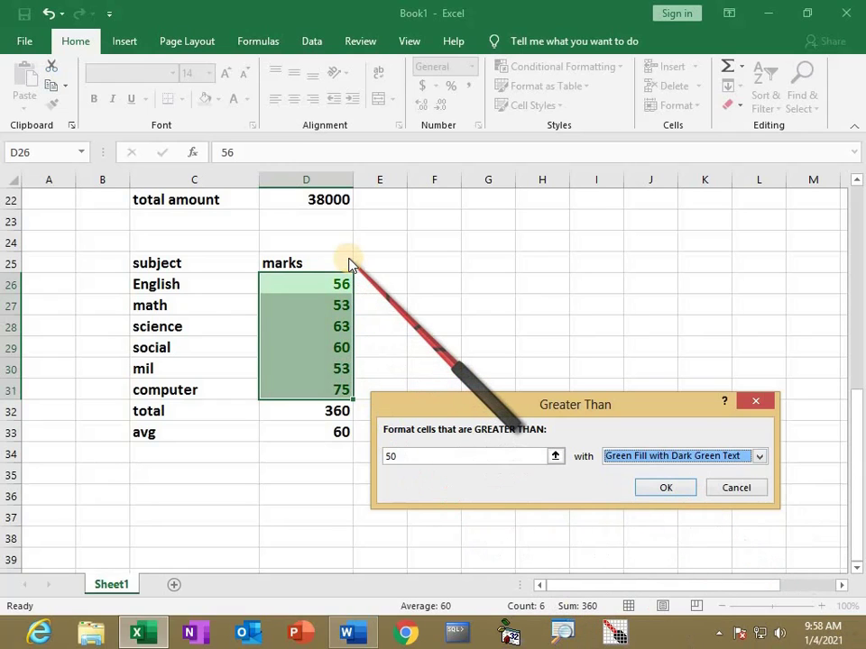
pyautogui.moveTo(406, 458); pyautogui.dragTo(360, 453)
pyautogui.write('60')
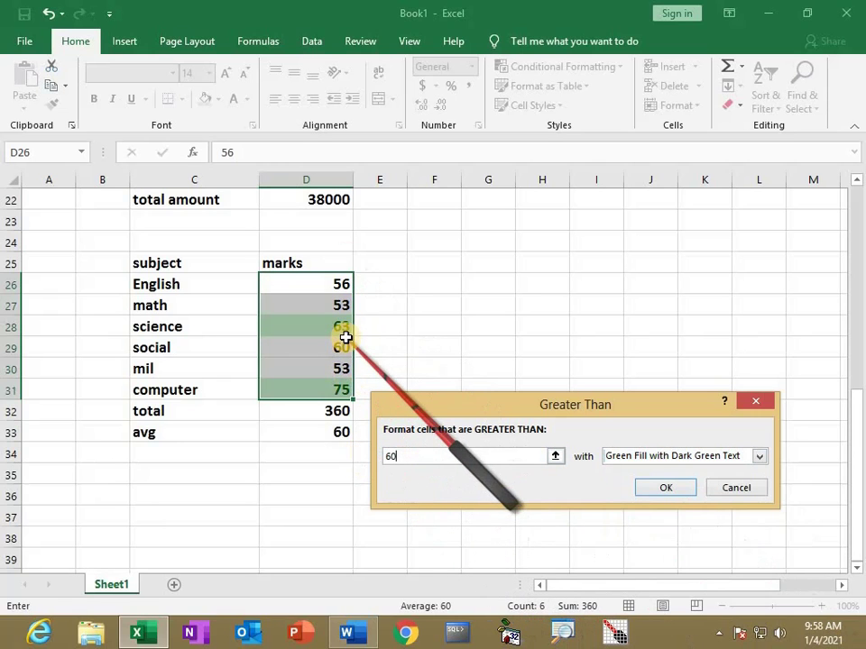
pyautogui.click(665, 488)
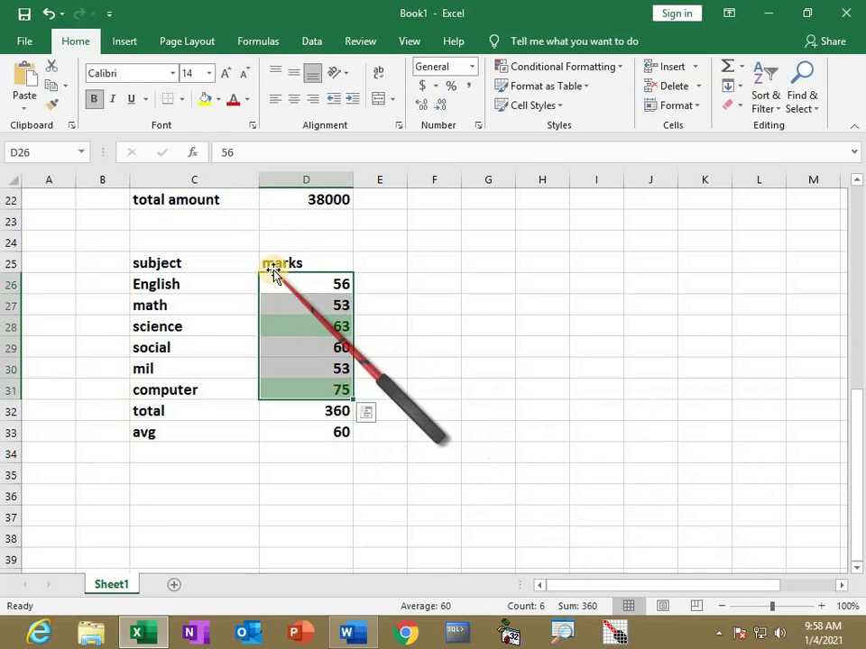
# Add a Less Than 35 rule shading low marks light red with dark red text
pyautogui.click(608, 72)
pyautogui.moveTo(605, 99)
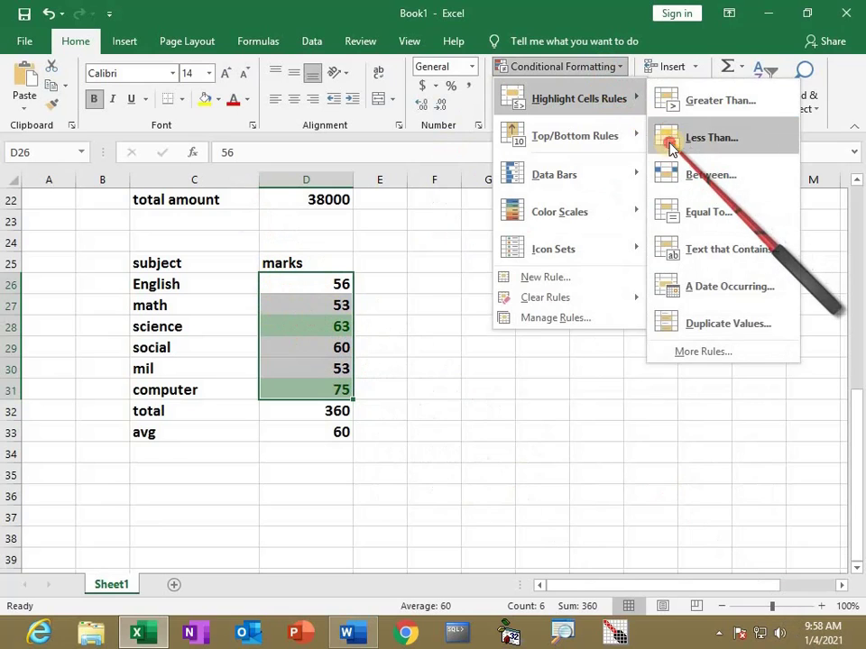
pyautogui.click(696, 138)
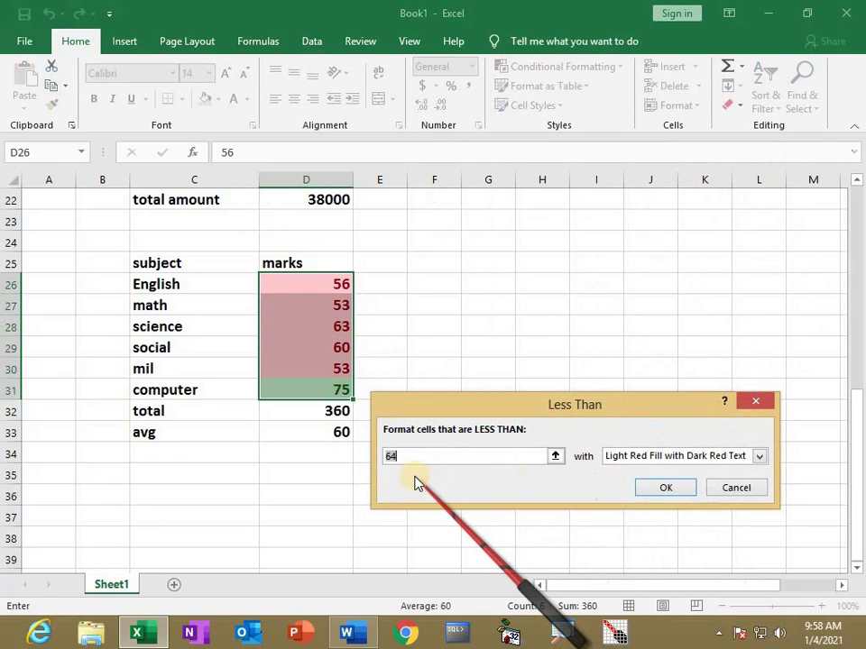
pyautogui.write('35')
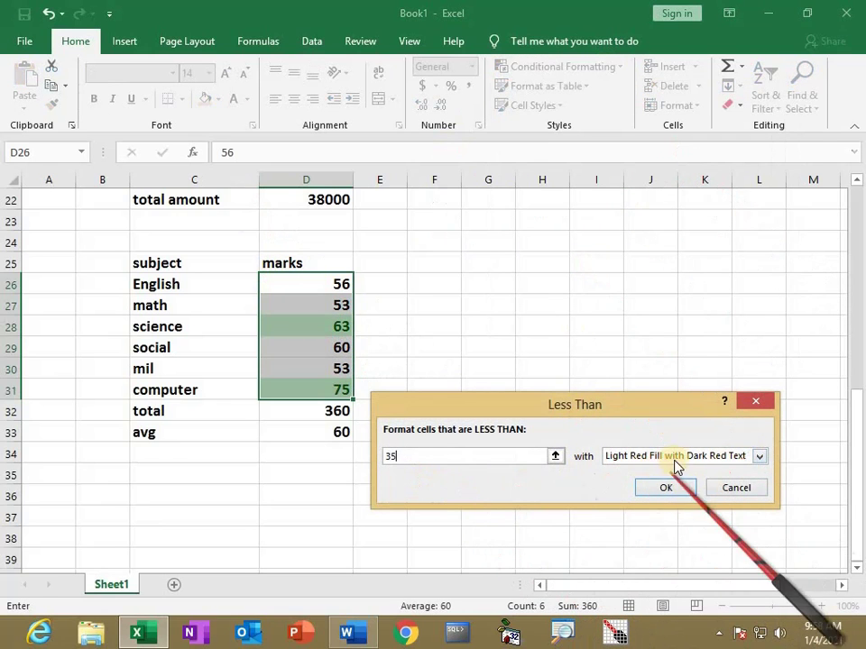
pyautogui.click(666, 489)
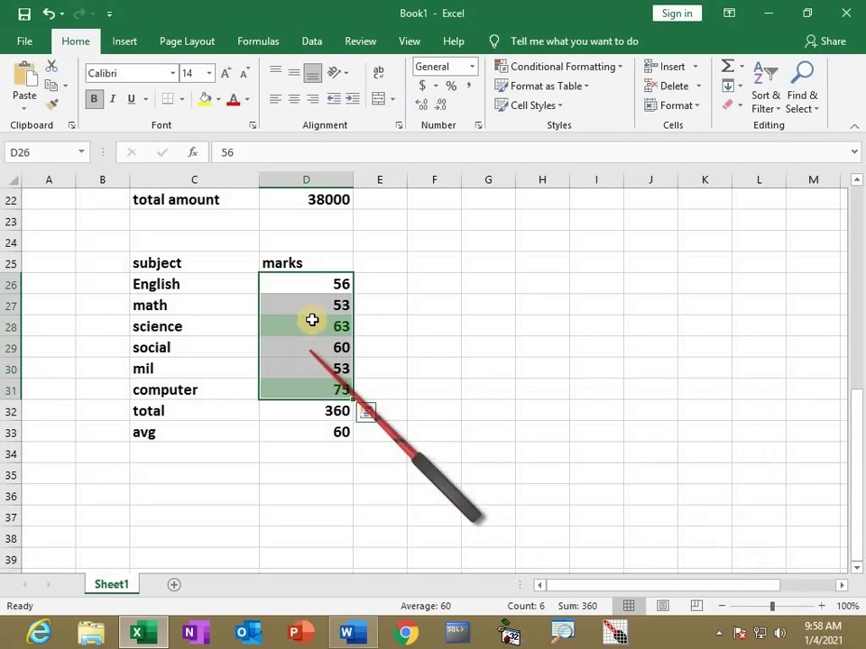
# Change the social mark in D29 to 32 so it turns red
pyautogui.click(316, 351)
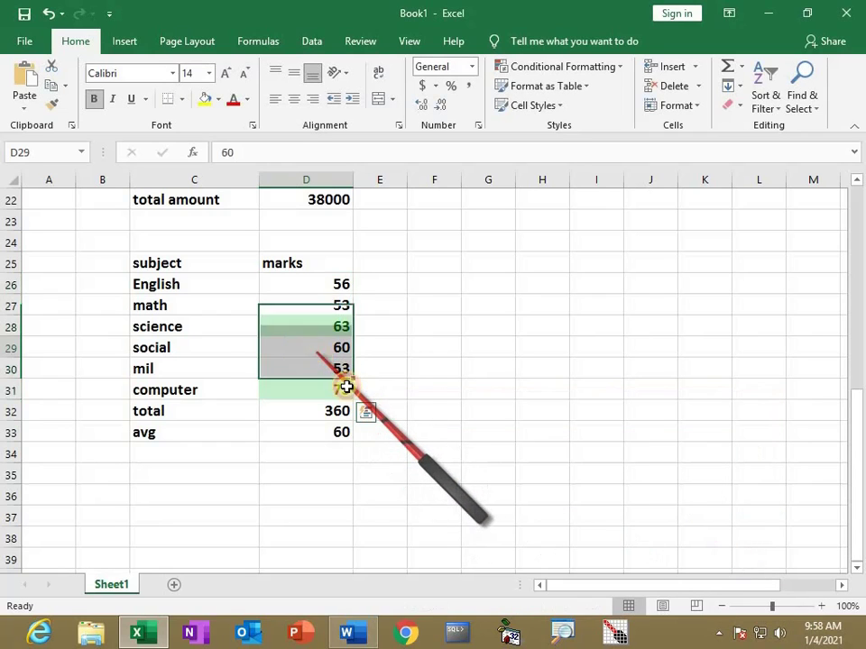
pyautogui.write('32')
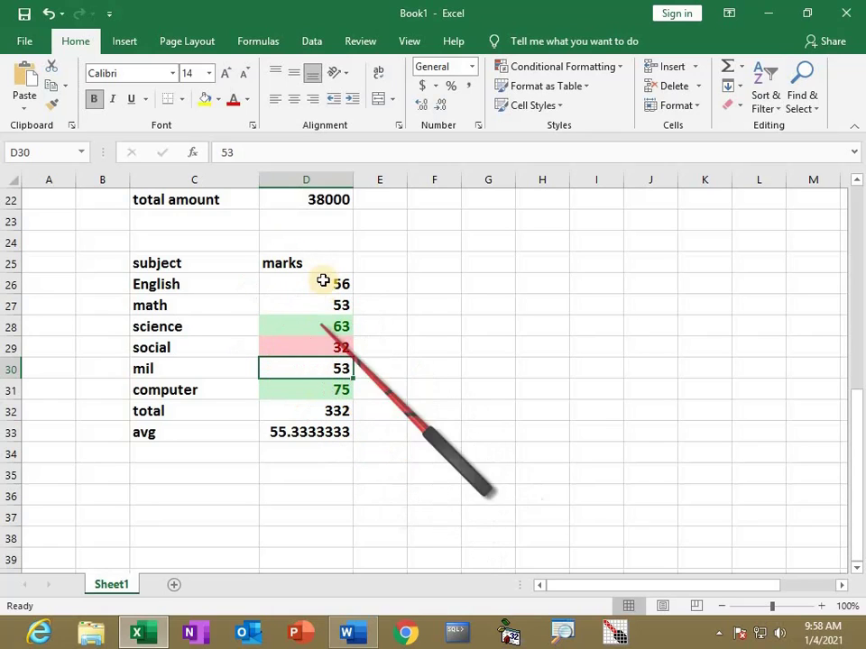
pyautogui.moveTo(321, 284); pyautogui.dragTo(319, 393)
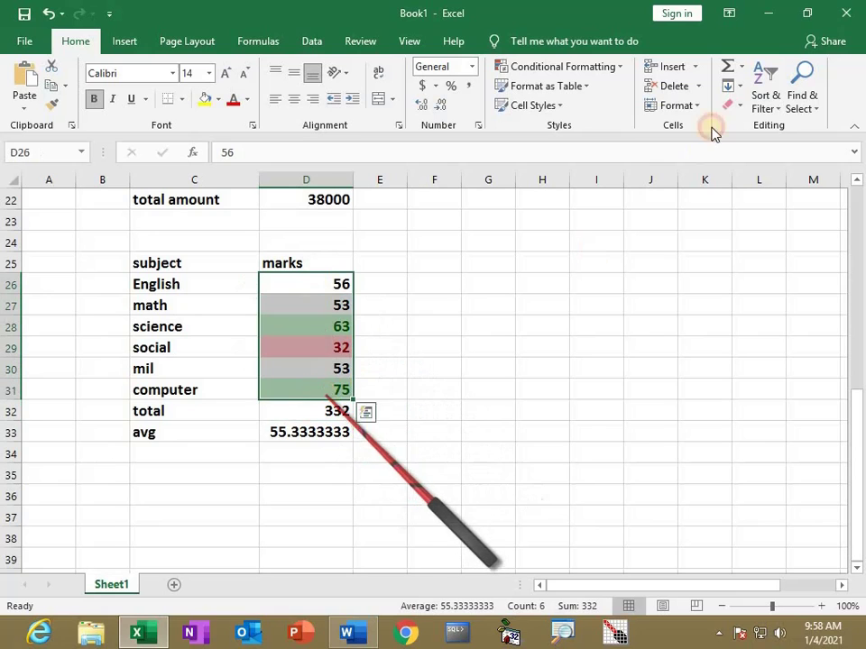
# Preview the Icon Sets styles without applying one, then view the Word lookup and pivot notes
pyautogui.click(620, 68)
pyautogui.moveTo(589, 256)
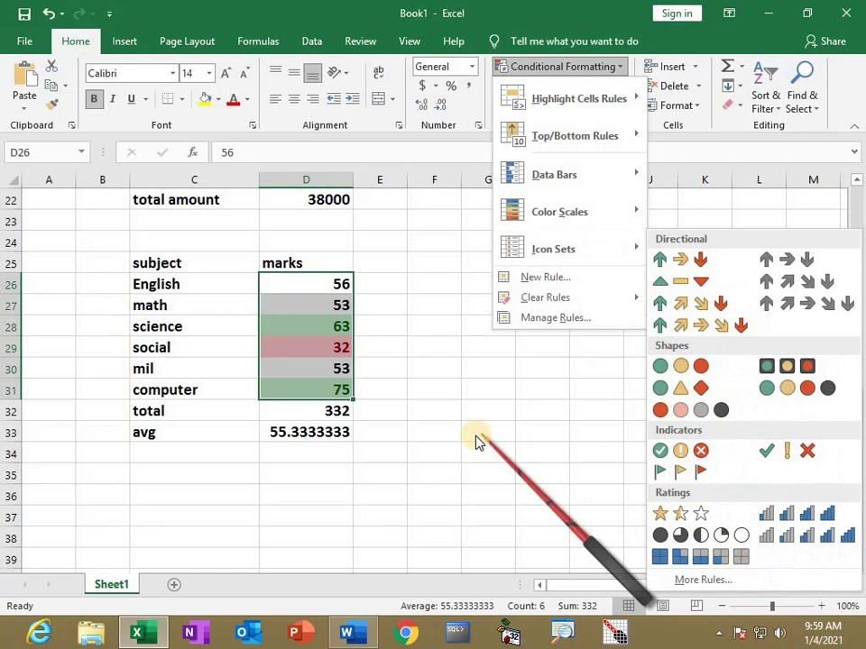
pyautogui.press('Escape')
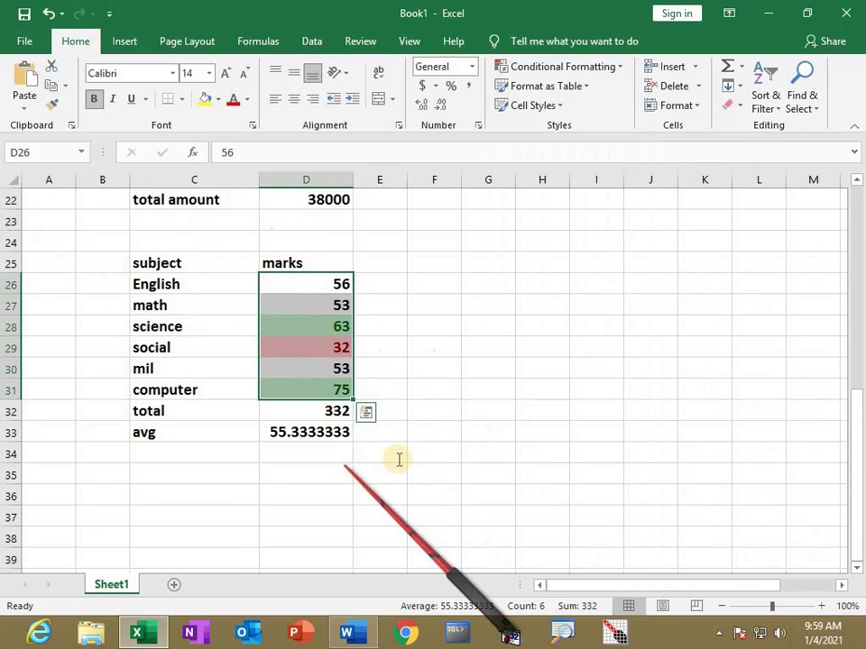
pyautogui.click(353, 632)
pyautogui.scroll(-3, 413, 423)
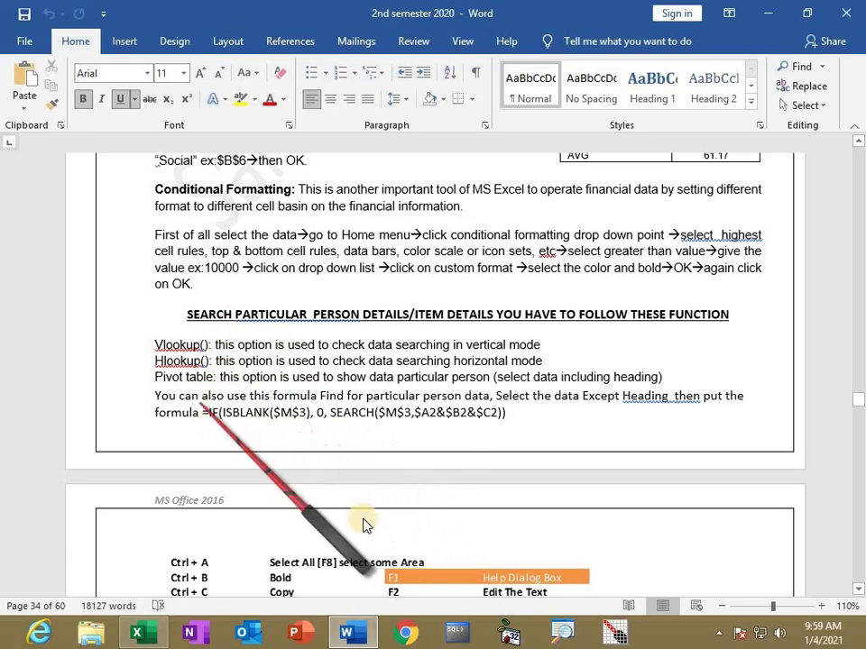
# Return to Book1's highlighted marks table showing total 332 and average 55.3333333
pyautogui.hotkey('alt', 'Tab')
pyautogui.scroll(2, 295, 361)
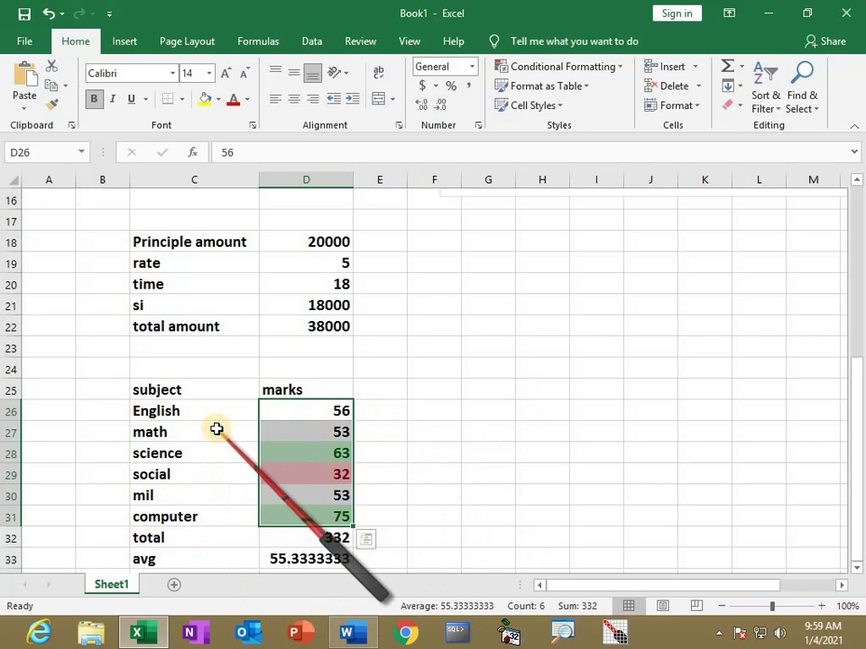
# Name the subject-and-marks range C26:D32 'Marks'
pyautogui.scroll(1, 230, 432)
pyautogui.scroll(-2, 246, 493)
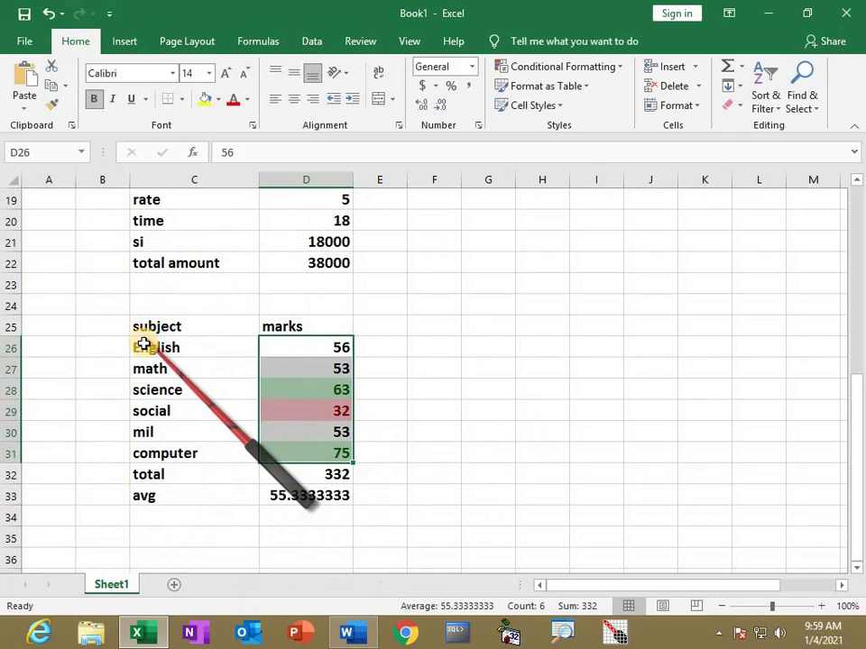
pyautogui.click(144, 345)
pyautogui.moveTo(143, 345); pyautogui.dragTo(306, 477)
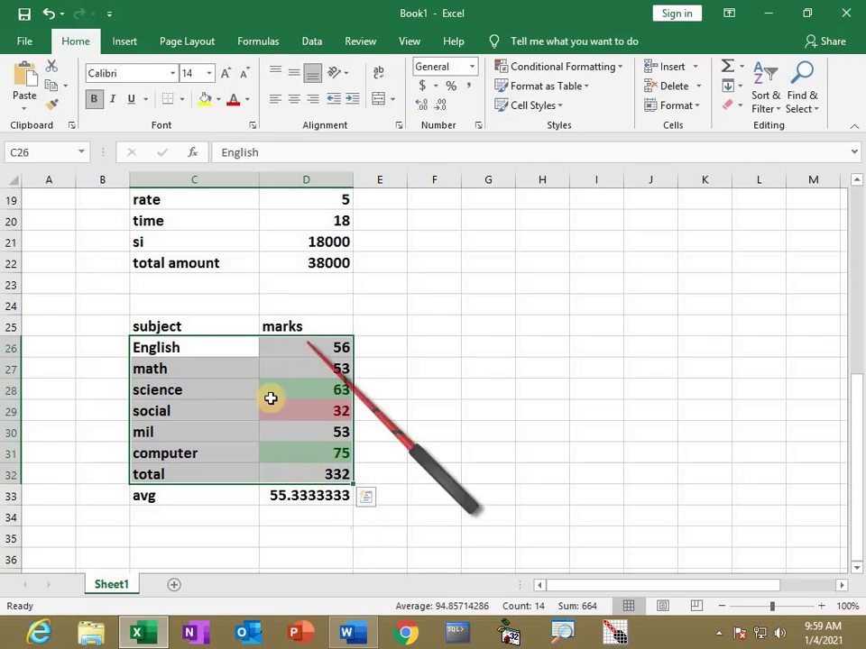
pyautogui.click(31, 151)
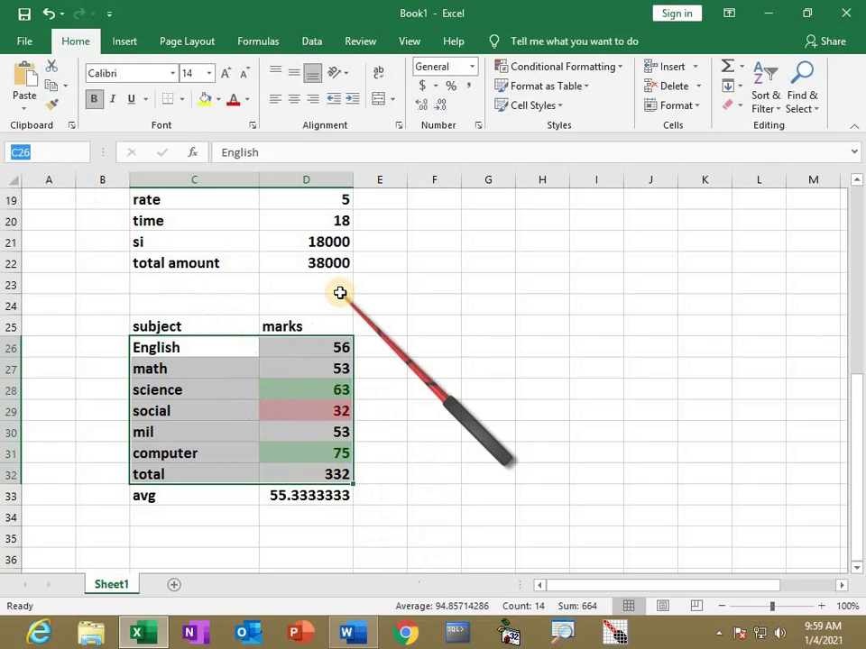
pyautogui.write('Marks')
pyautogui.press('Return')
pyautogui.click(502, 350)
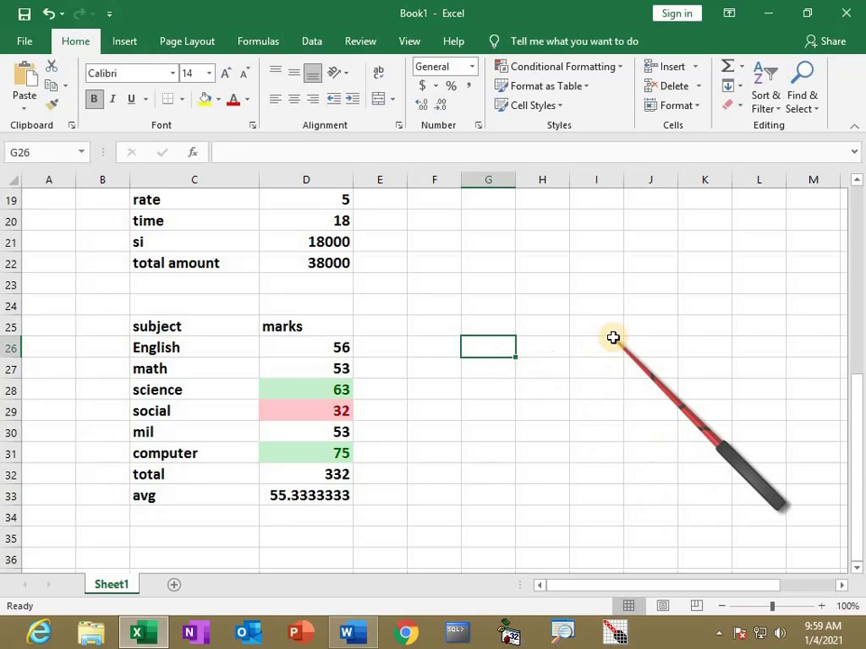
# Enter the headings 'Enter Subject' in G26 and 'show Marks' in H26
pyautogui.write('Enter Subject')
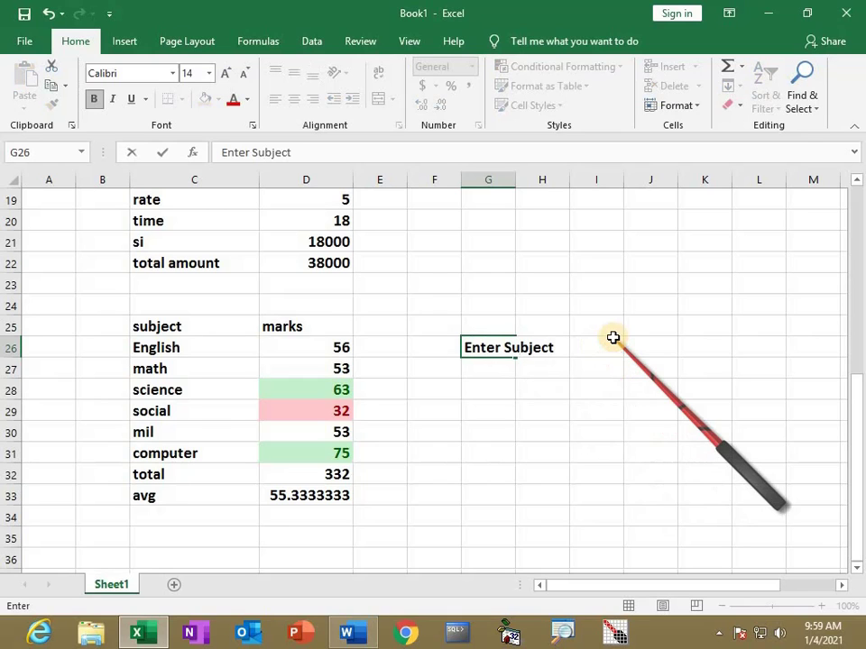
pyautogui.press('Tab')
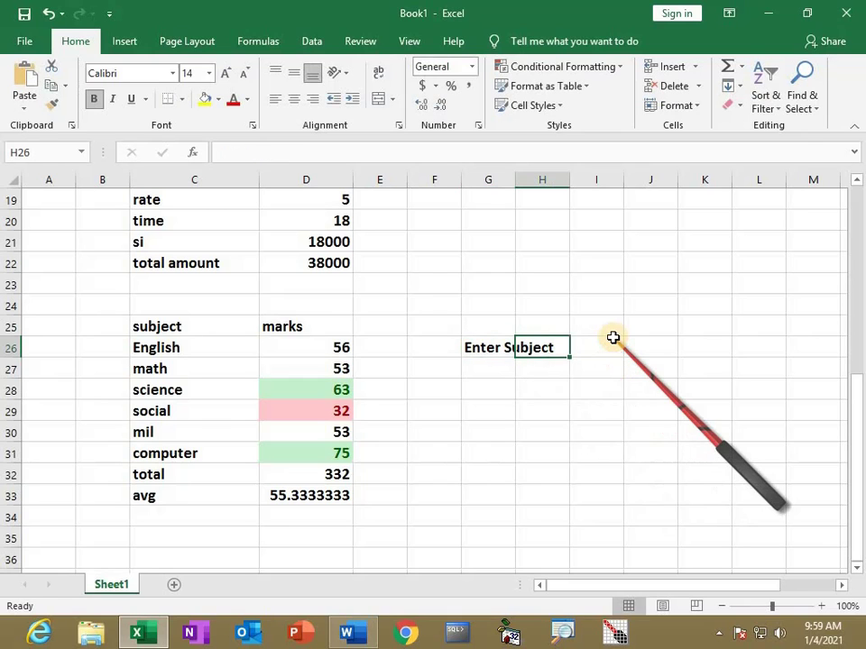
pyautogui.write('show Ma')
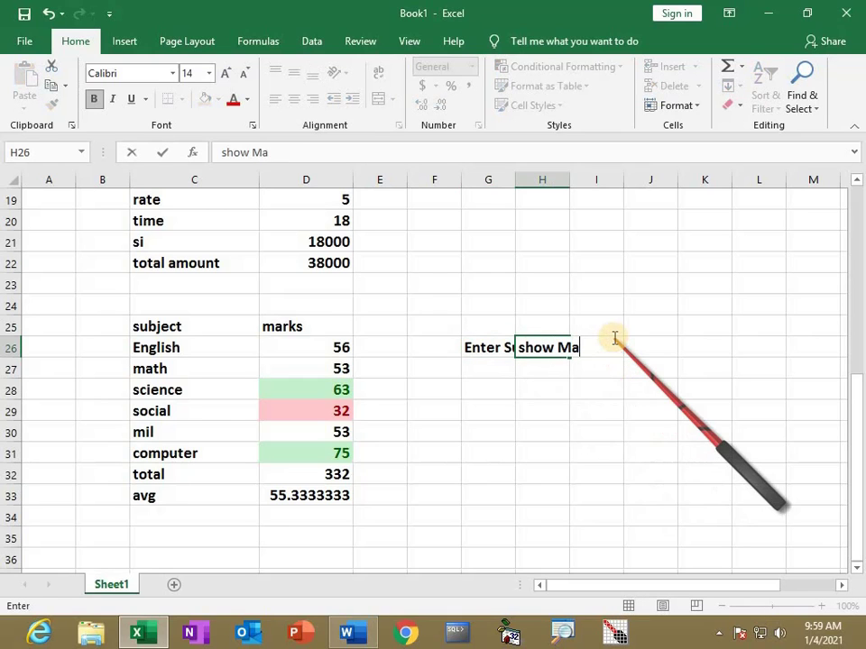
pyautogui.write('rks')
pyautogui.press('Return')
pyautogui.write('\\')
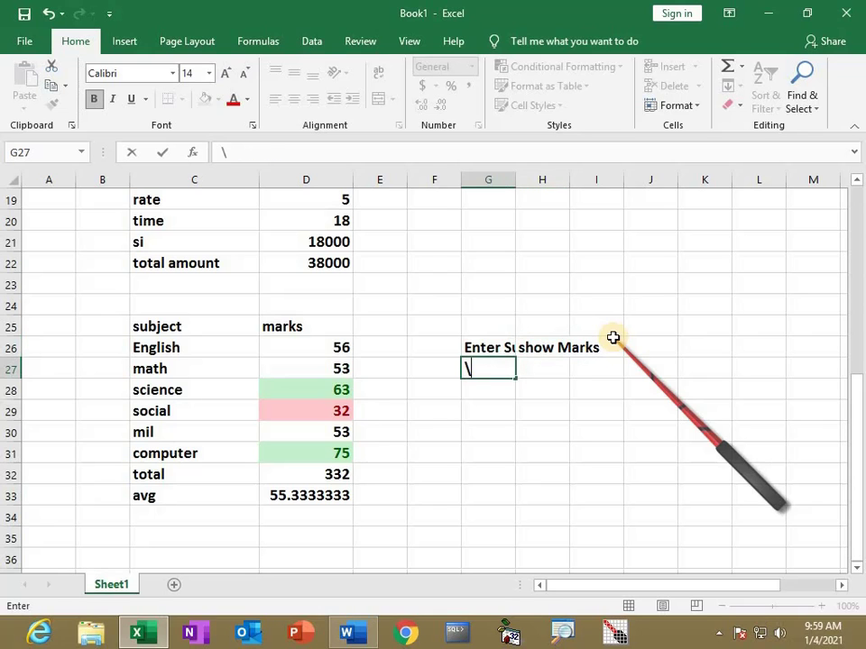
pyautogui.press('BackSpace')
pyautogui.click(518, 222)
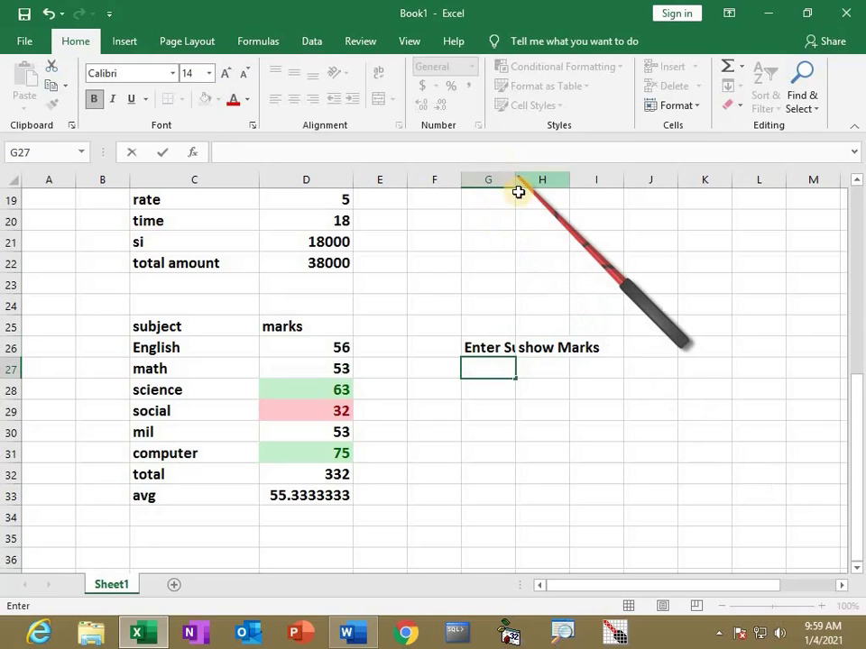
# Widen columns G and H to fit the new headings
pyautogui.moveTo(518, 182); pyautogui.dragTo(606, 239)
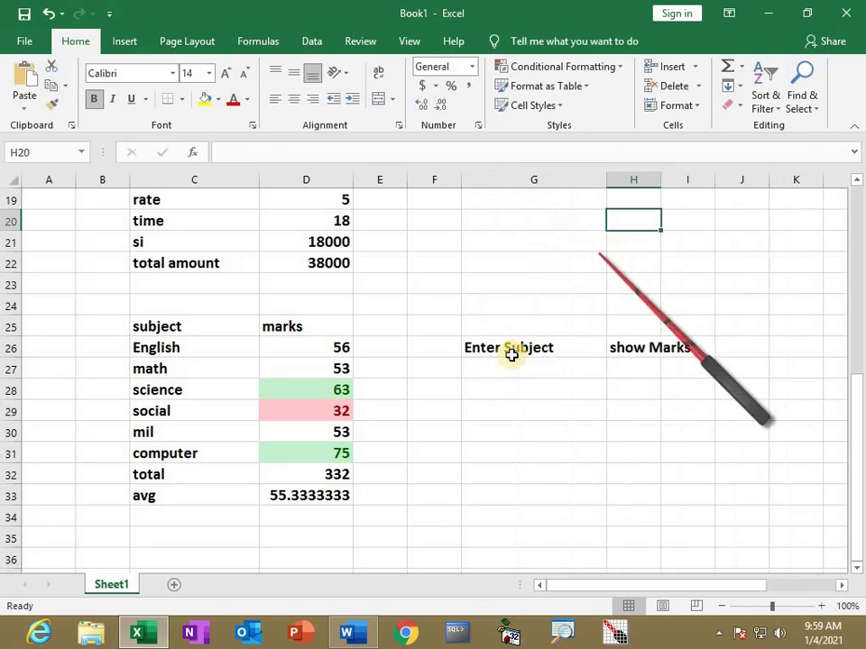
pyautogui.click(489, 363)
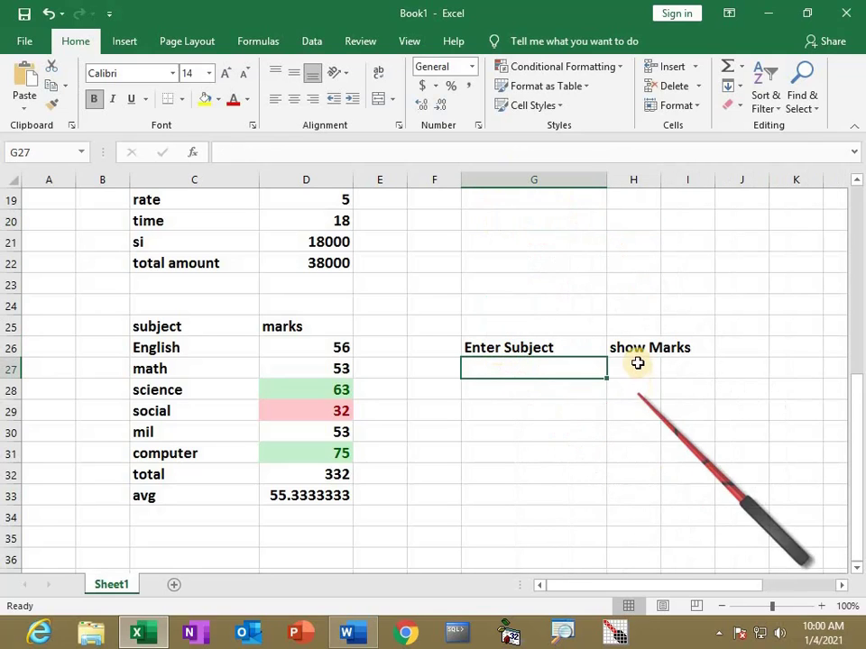
pyautogui.click(638, 365)
pyautogui.moveTo(662, 178); pyautogui.dragTo(707, 289)
pyautogui.click(500, 363)
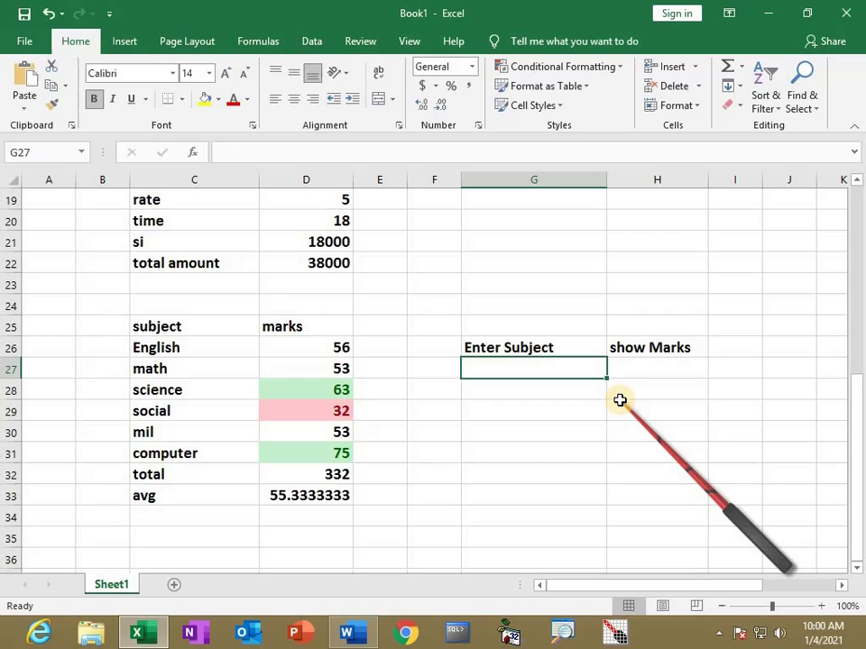
# Type math in G27 and enter =VLOOKUP(G27,Marks,2,FALSE) in H27, returning 53
pyautogui.write('math')
pyautogui.press('Tab')
pyautogui.write('=')
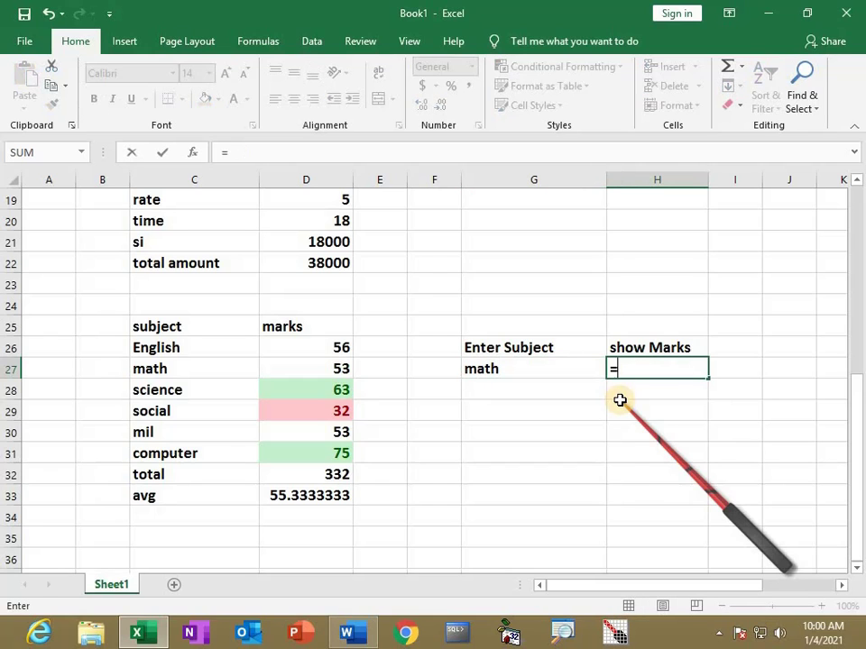
pyautogui.write('vl')
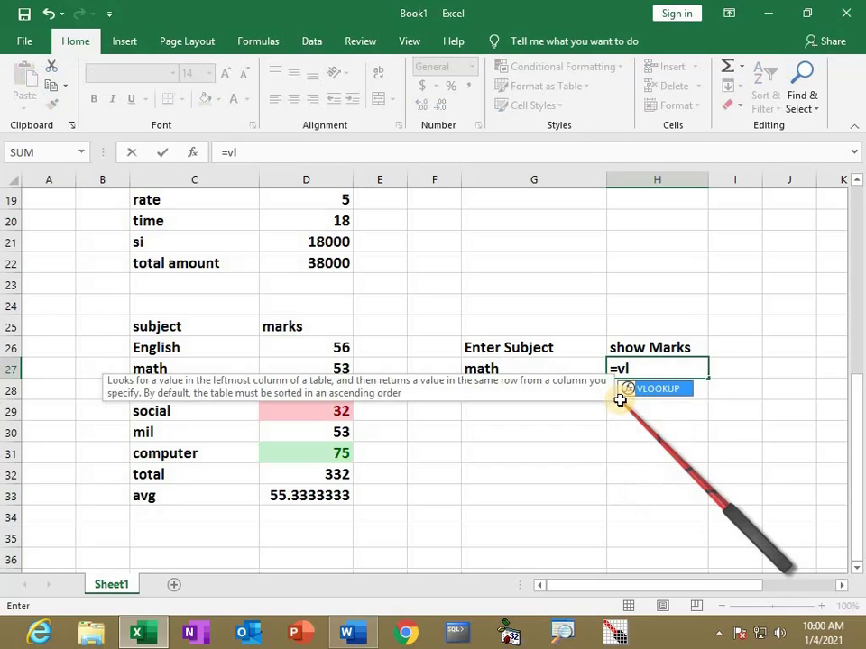
pyautogui.press('Tab')
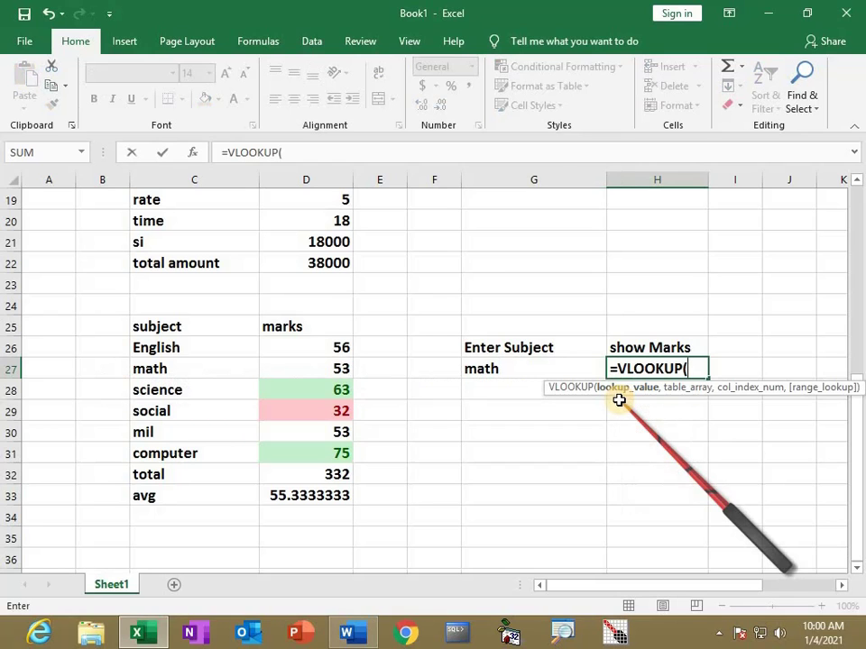
pyautogui.click(507, 368)
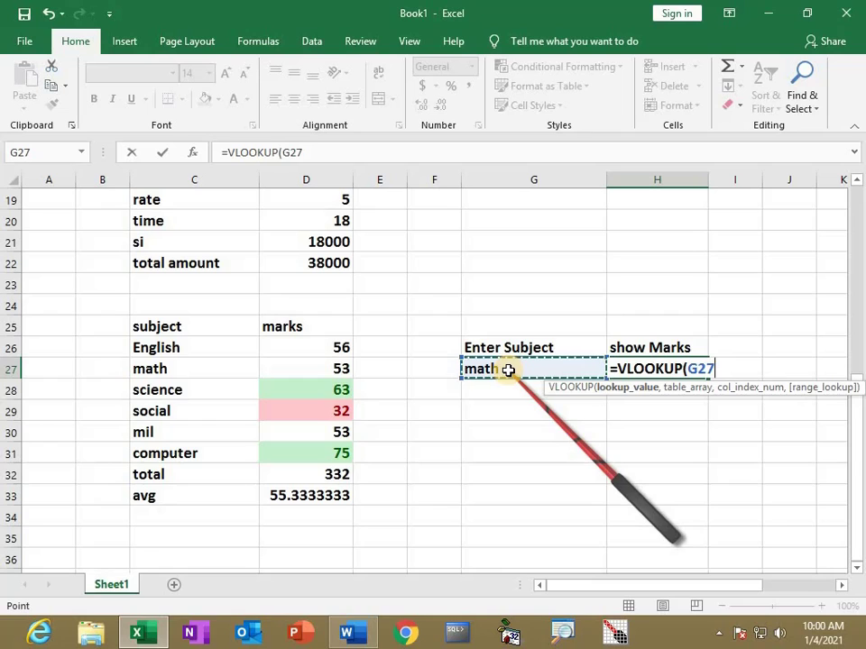
pyautogui.write(',')
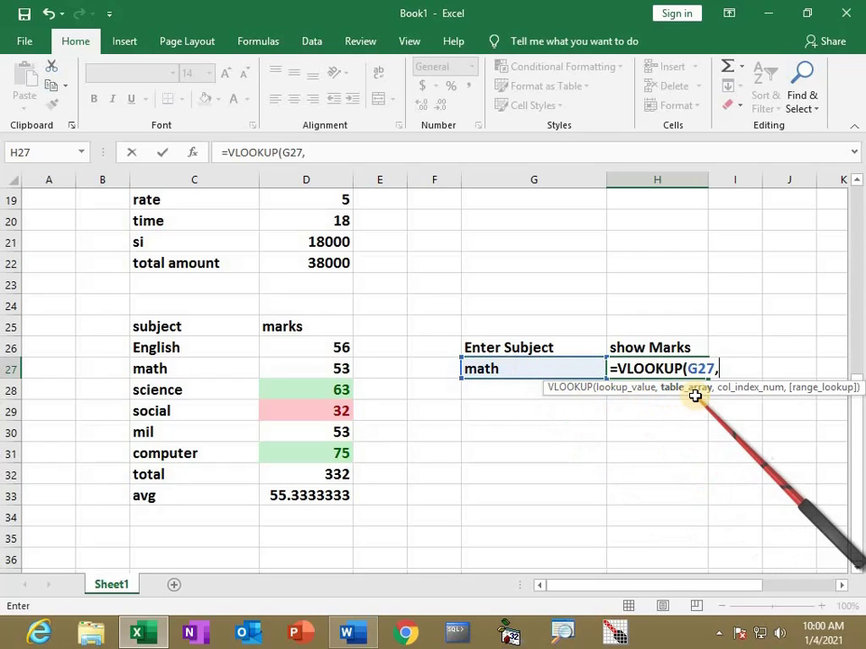
pyautogui.write('Marks')
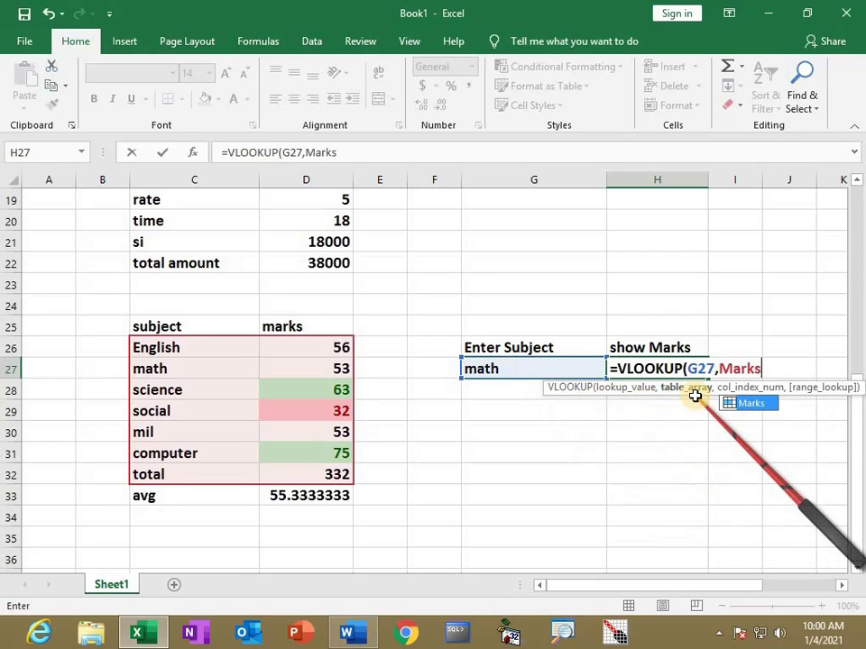
pyautogui.write(',')
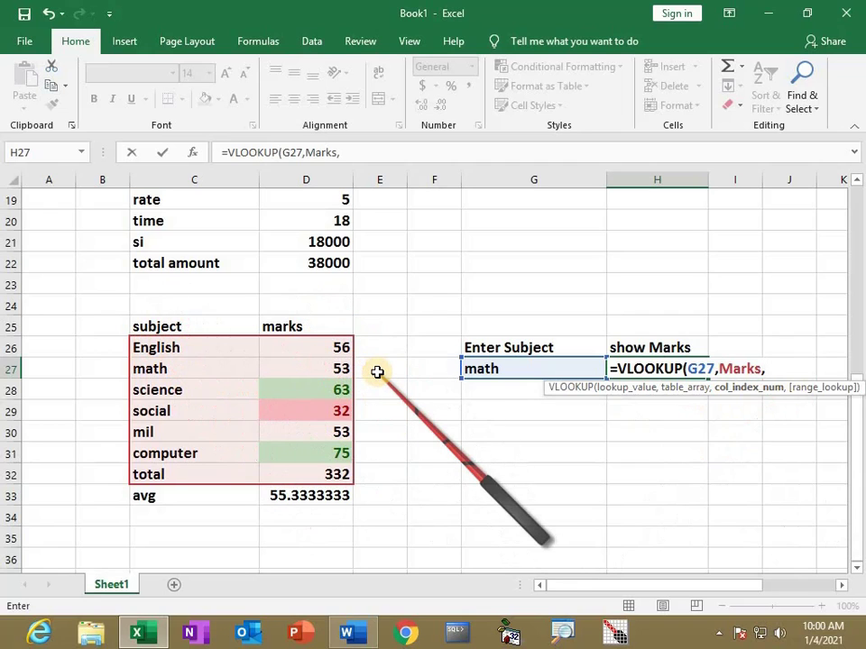
pyautogui.write('2,False')
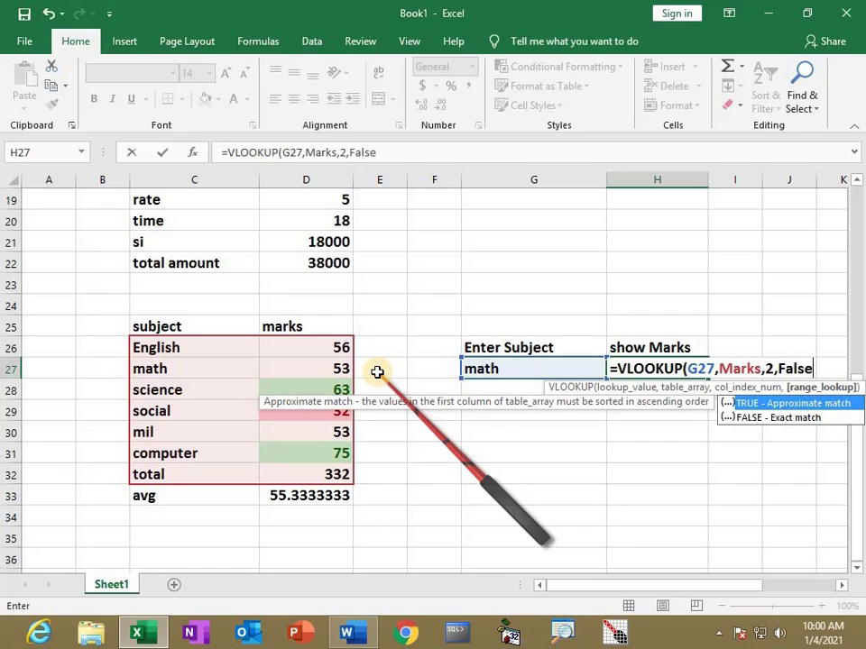
pyautogui.write(')')
pyautogui.press('Return')
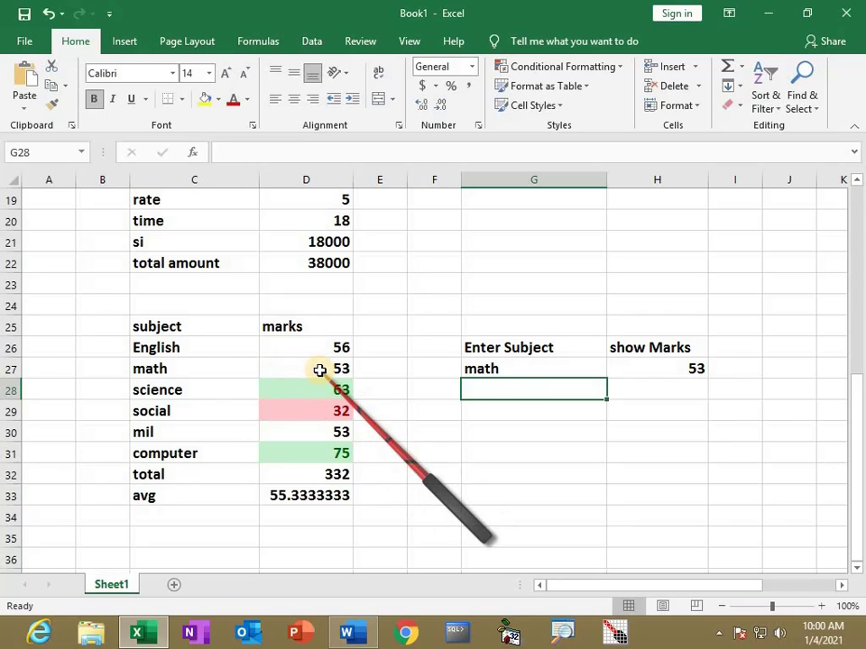
pyautogui.click(491, 371)
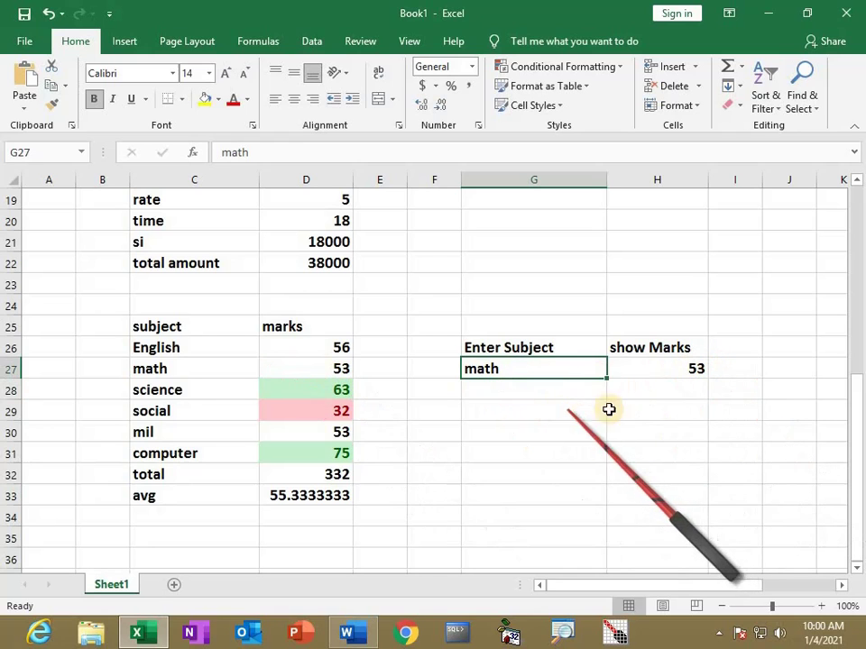
pyautogui.click(662, 376)
# Copy the lookup formula down to H32 and enter Mil and COMPUTER in G28 and G29
pyautogui.moveTo(707, 379); pyautogui.dragTo(708, 485)
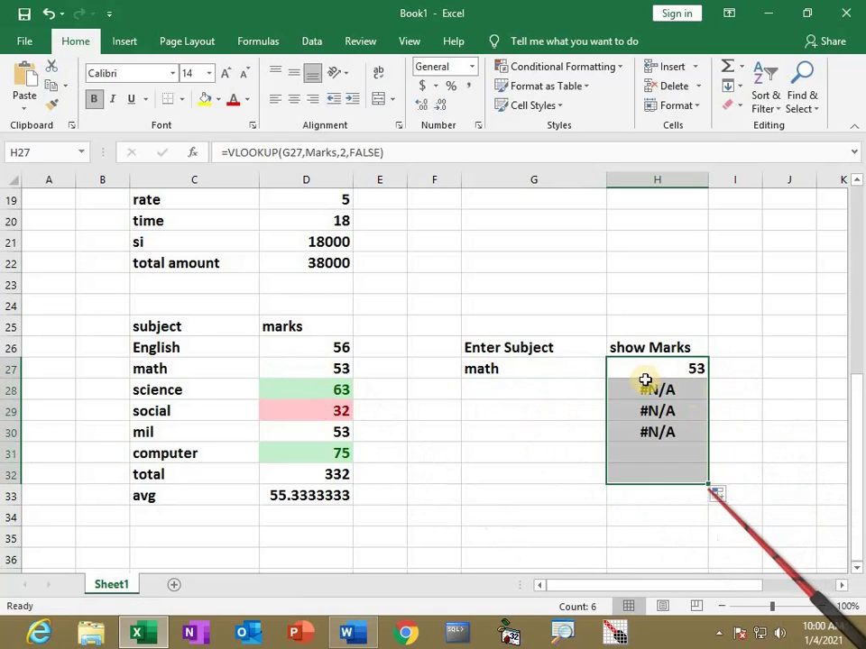
pyautogui.click(485, 387)
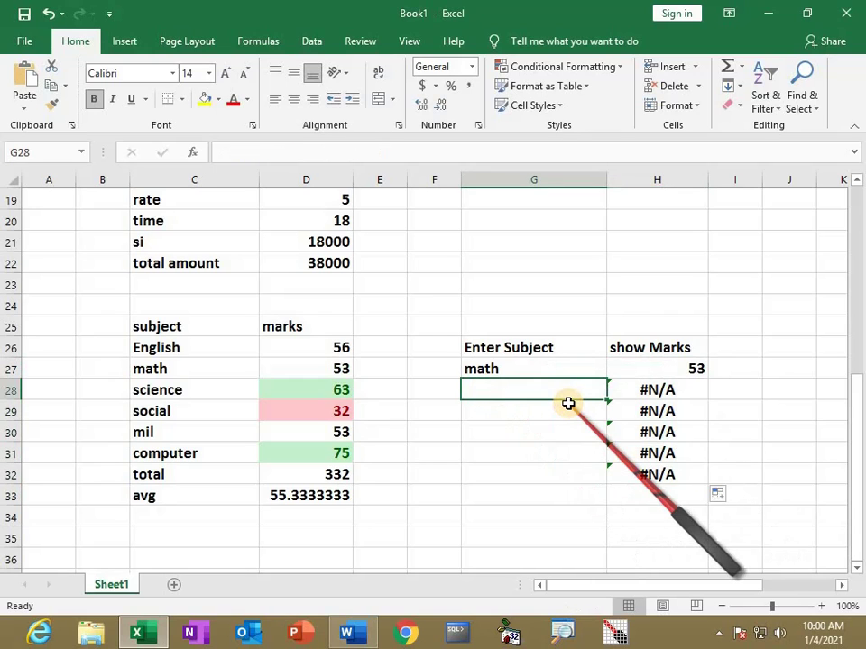
pyautogui.write('Mi')
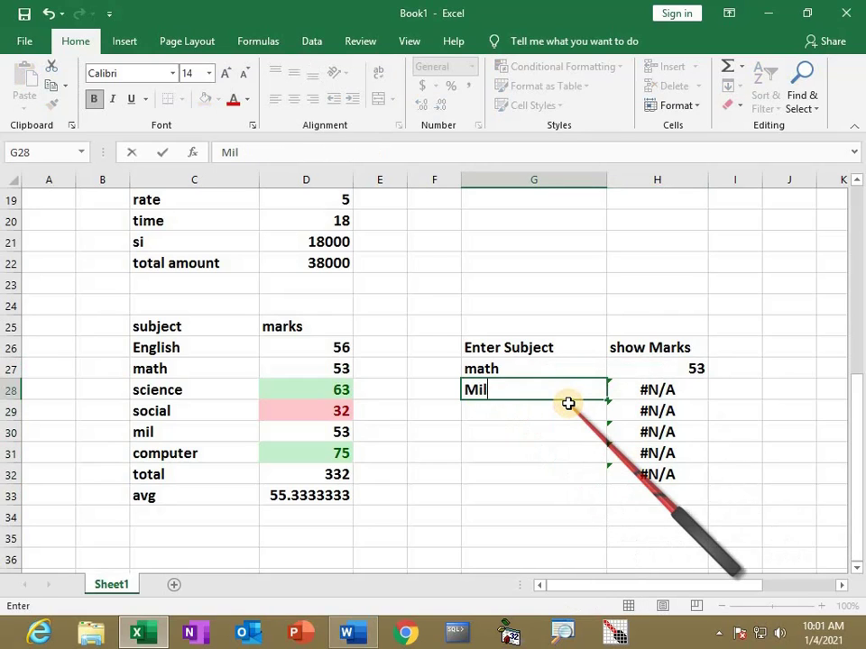
pyautogui.write('l')
pyautogui.press('Return')
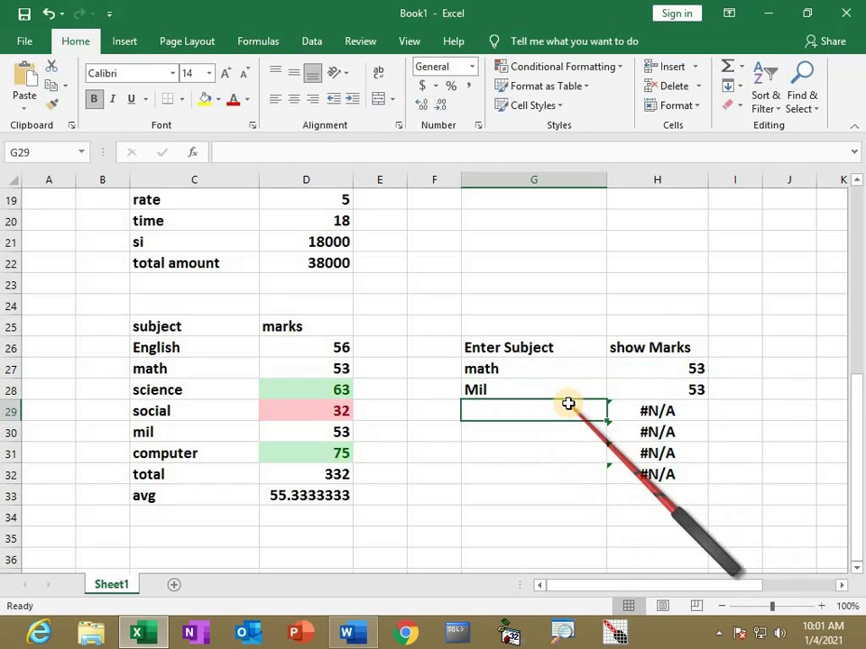
pyautogui.write('Co')
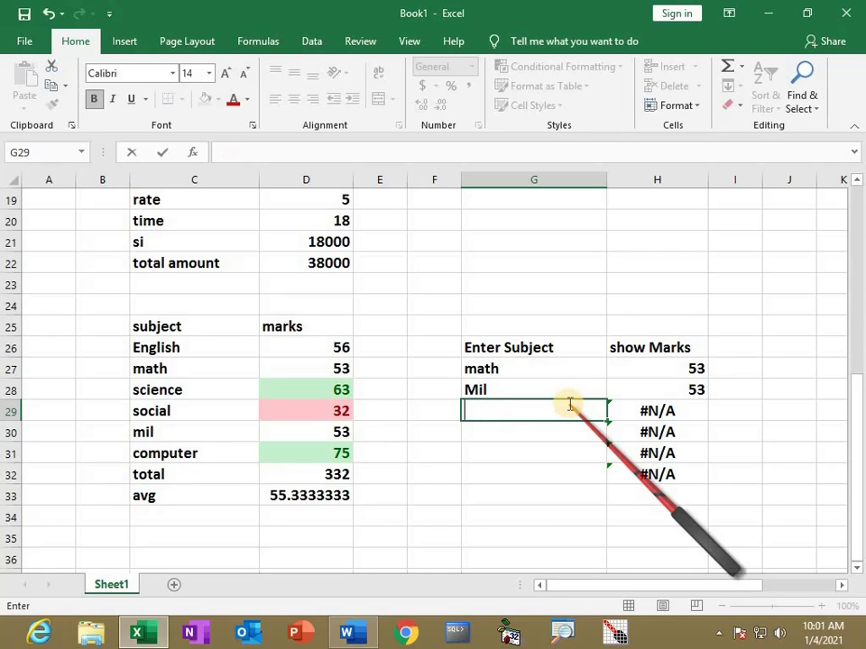
pyautogui.write('MPUTER')
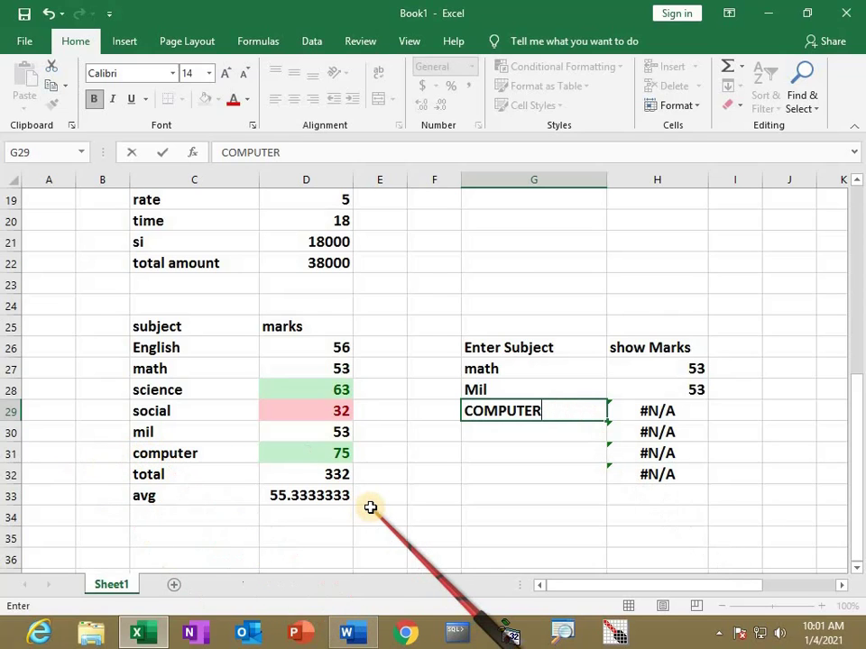
pyautogui.press('Return')
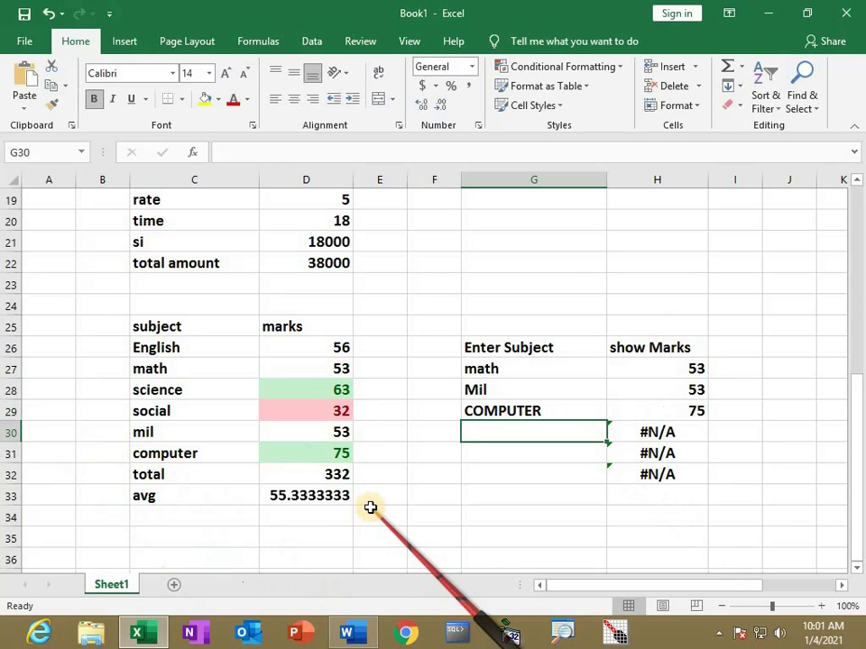
# Remove the stray space in G29 so COMPUTER shows 75, then view the Word pivot notes
pyautogui.doubleClick(499, 408)
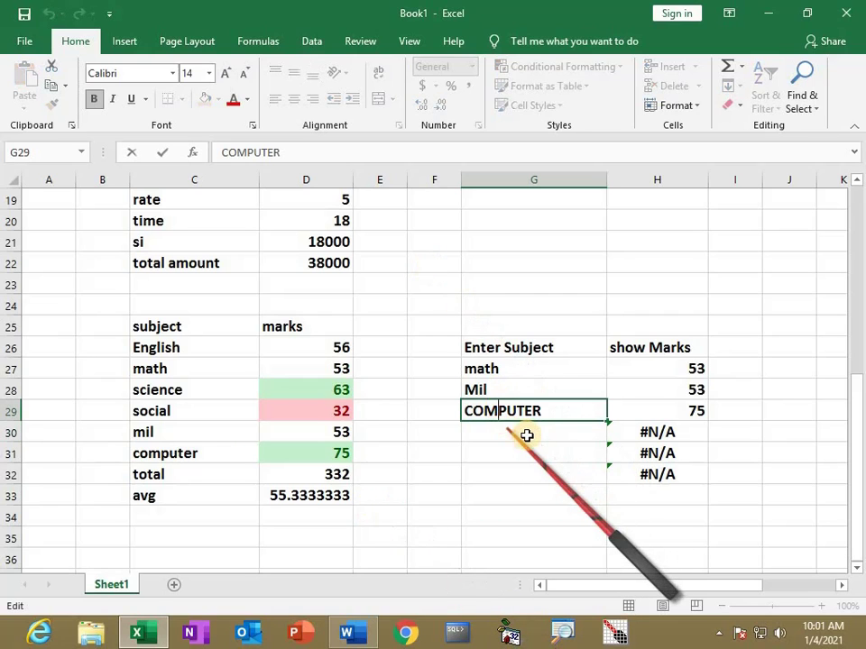
pyautogui.press('Return')
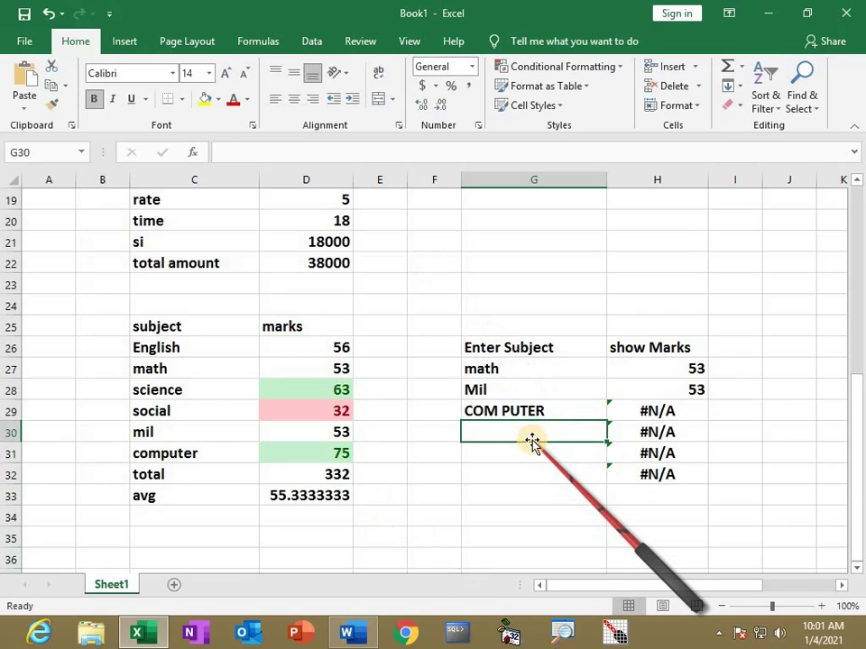
pyautogui.doubleClick(502, 411)
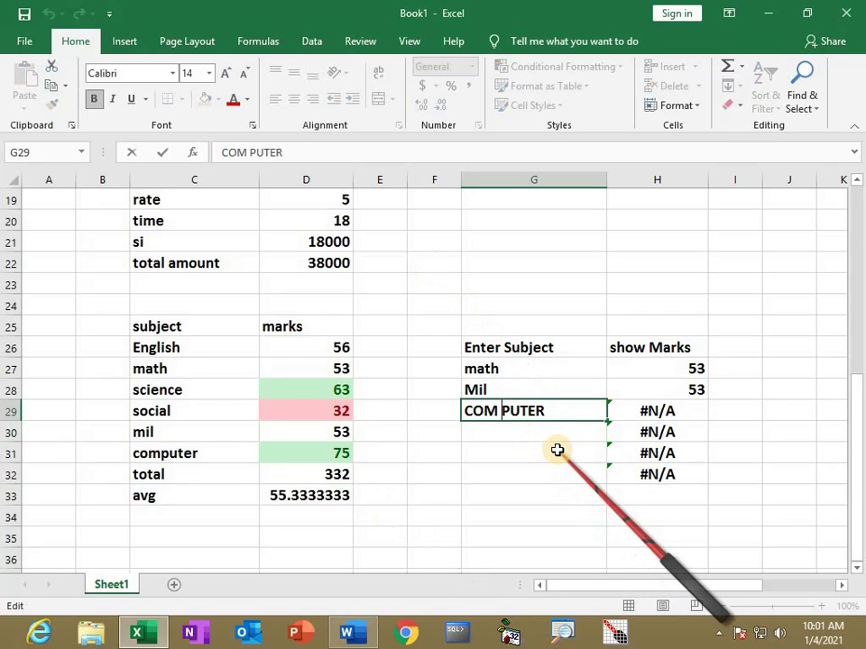
pyautogui.press('BackSpace')
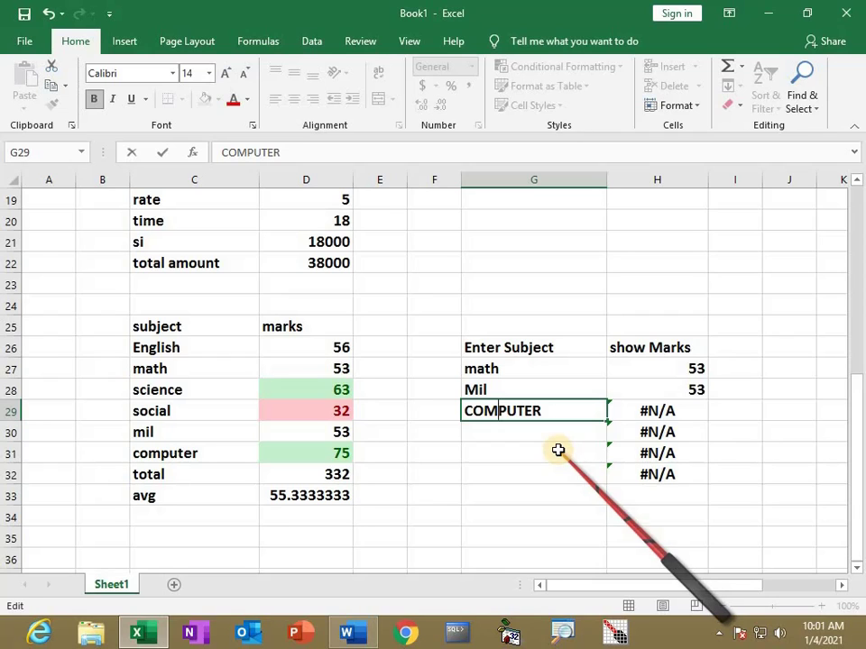
pyautogui.press('Return')
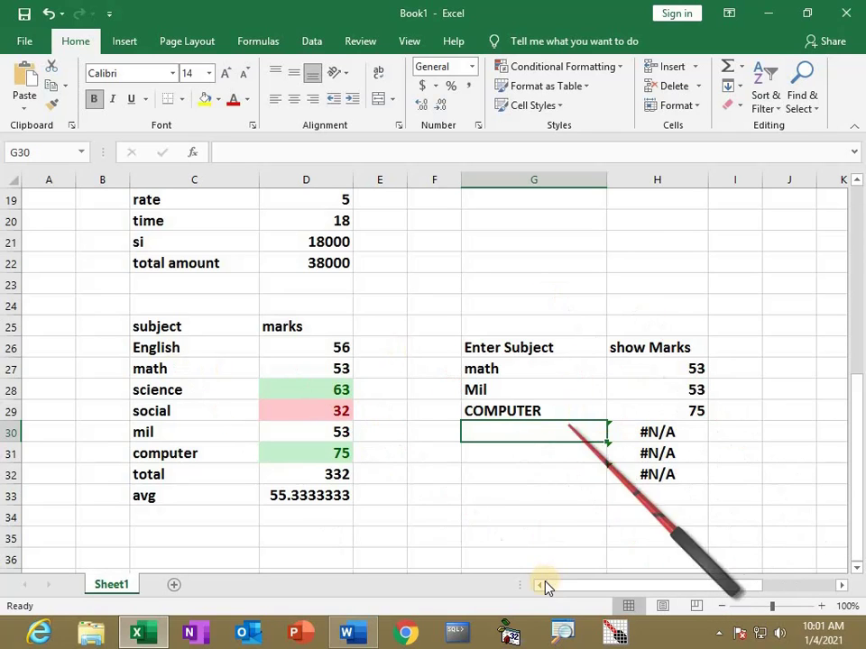
pyautogui.click(346, 632)
pyautogui.scroll(-1, 216, 334)
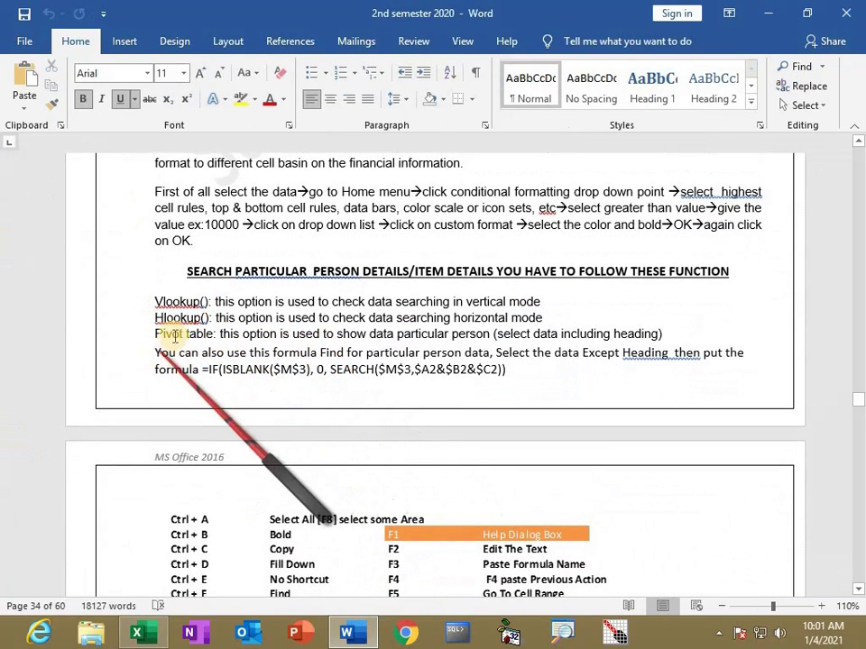
# Open '2019 -2020 FEES DETIALS', copy roll numbers and names from A11:B23, and return to Book1
pyautogui.hotkey('alt', 'Tab')
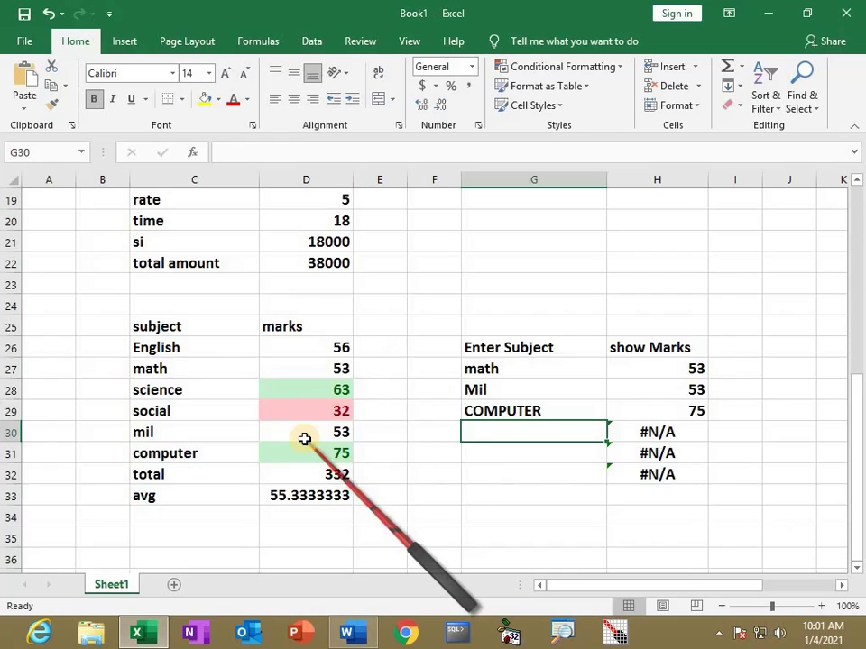
pyautogui.scroll(-3, 87, 378)
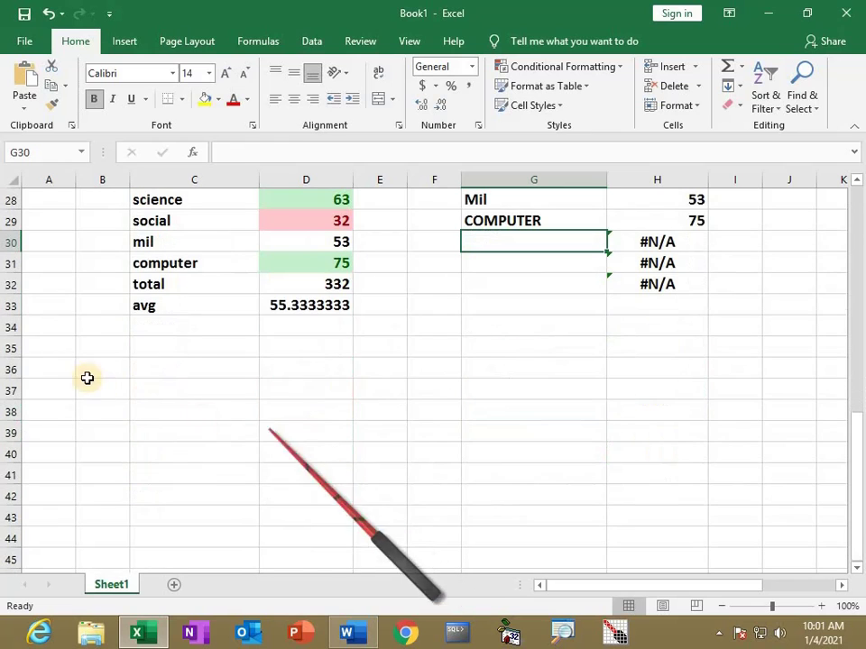
pyautogui.click(25, 43)
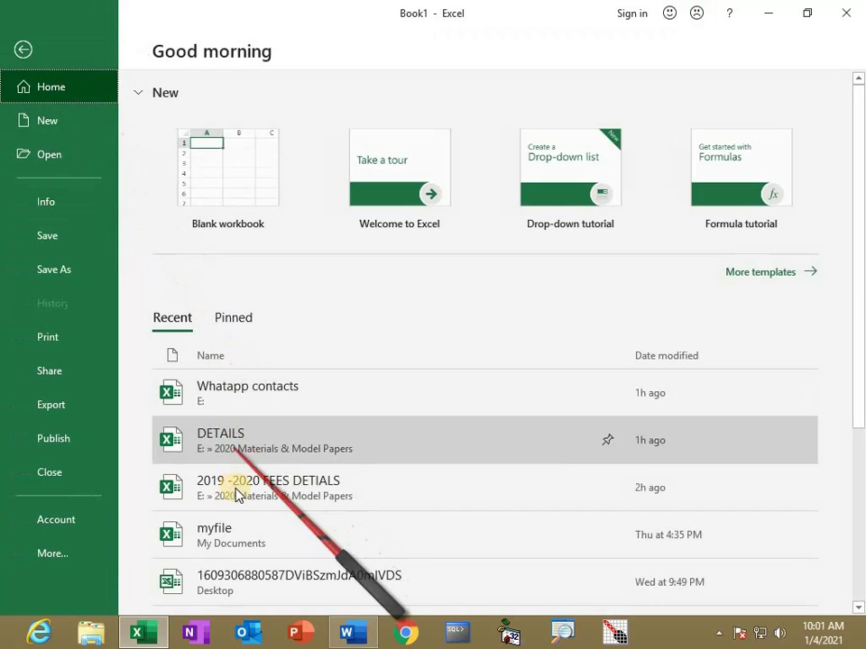
pyautogui.click(237, 496)
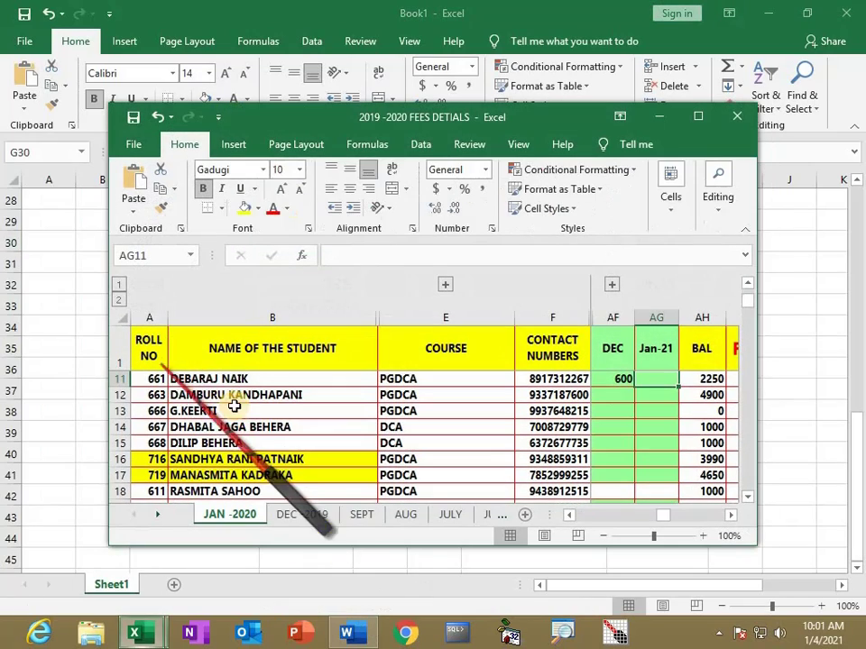
pyautogui.click(697, 116)
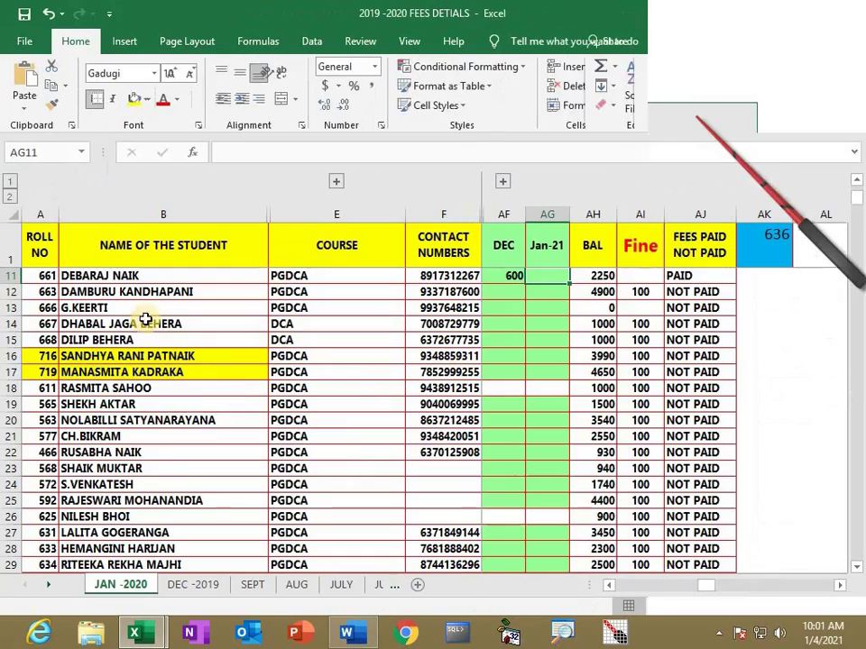
pyautogui.moveTo(60, 285); pyautogui.dragTo(166, 474)
pyautogui.hotkey('ctrl', 'c')
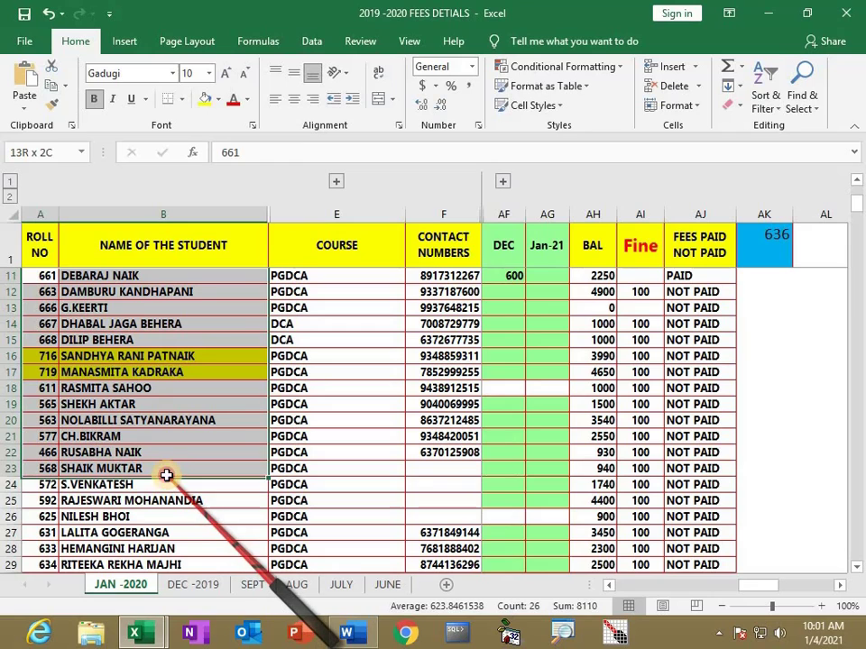
pyautogui.hotkey('alt', 'Tab')
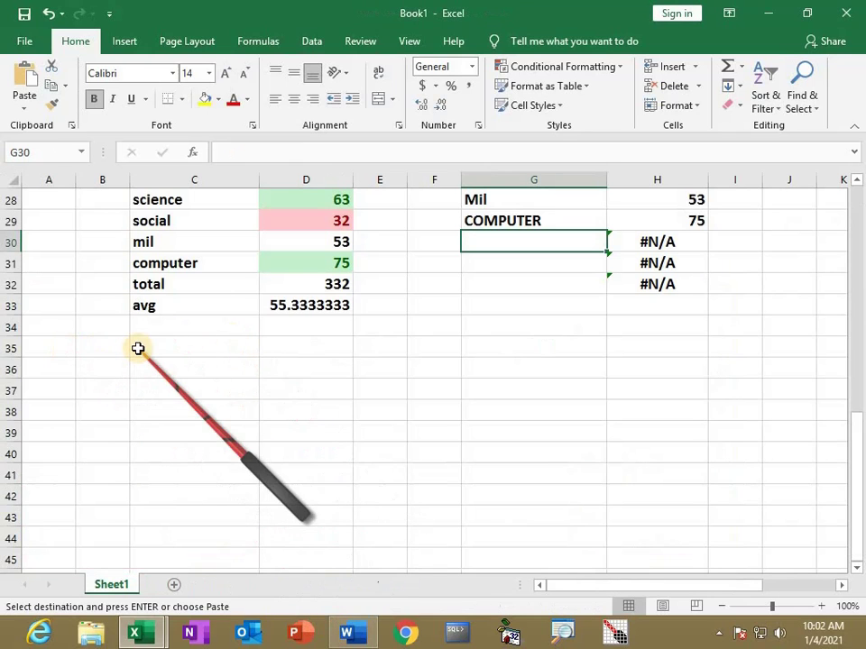
# Paste the copied roll numbers and names at C35 and widen column D to fit
pyautogui.click(139, 349)
pyautogui.hotkey('ctrl', 'v')
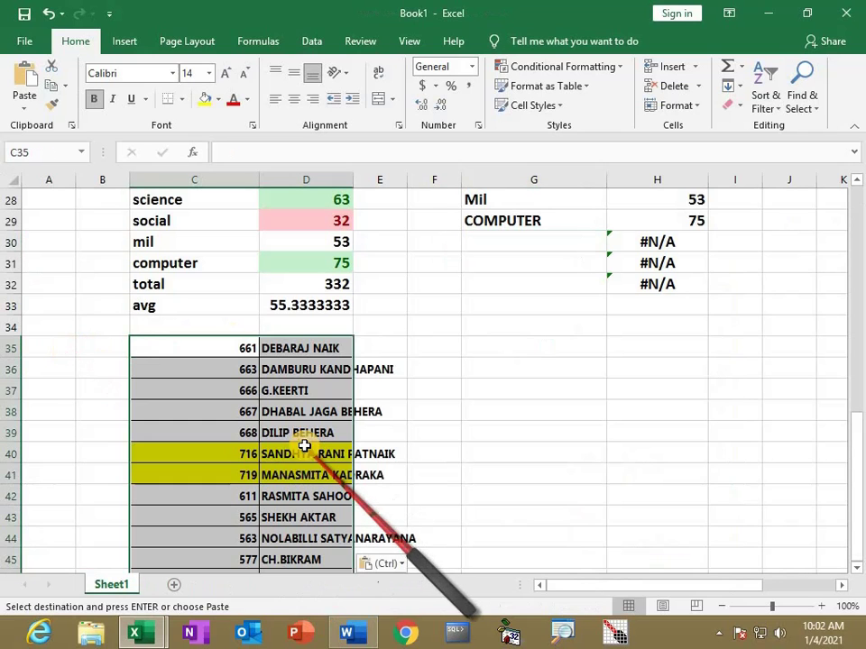
pyautogui.moveTo(348, 179); pyautogui.dragTo(440, 394)
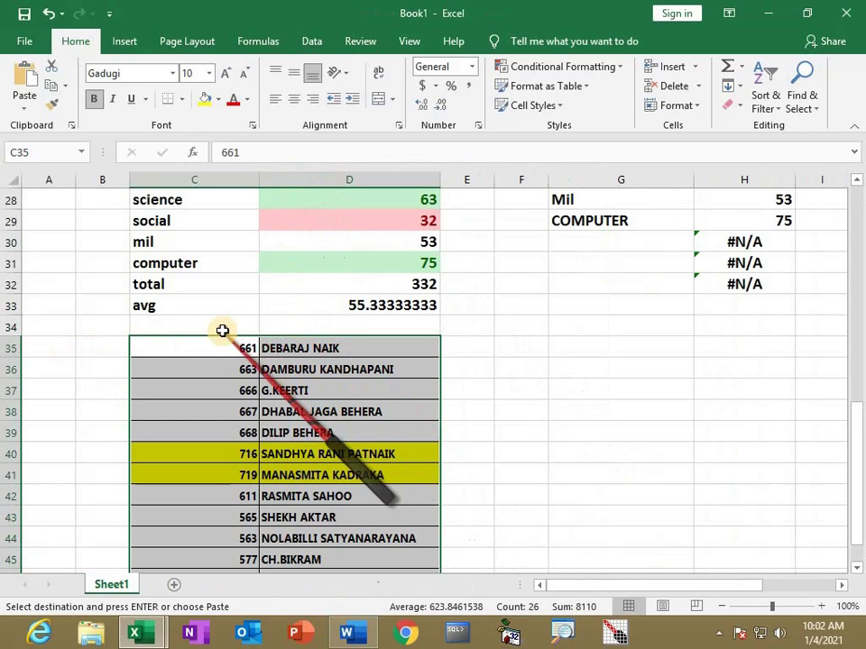
# Add the headings 'Roll no', 'Name of the Teacher' and 'salary' in C34:E34
pyautogui.click(221, 332)
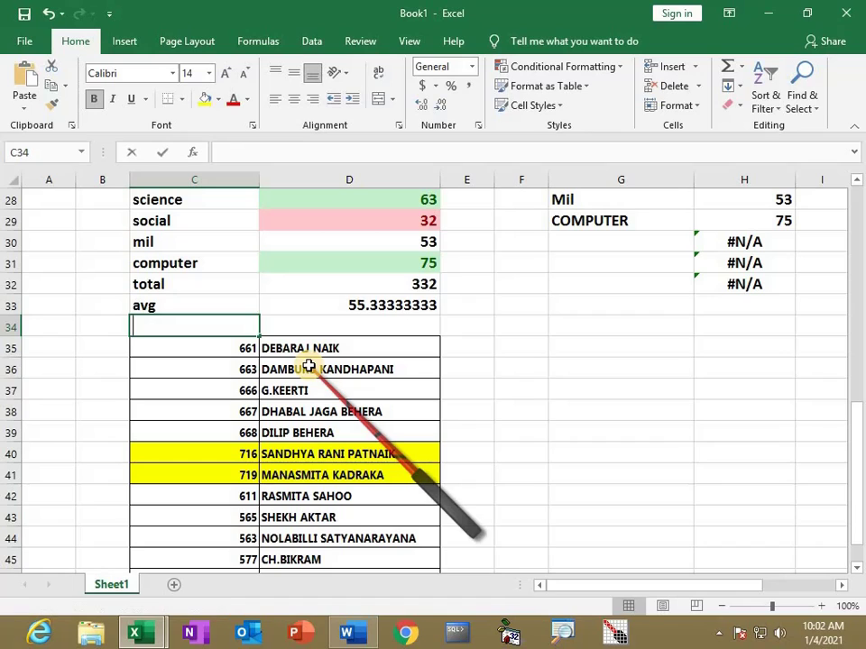
pyautogui.write('r')
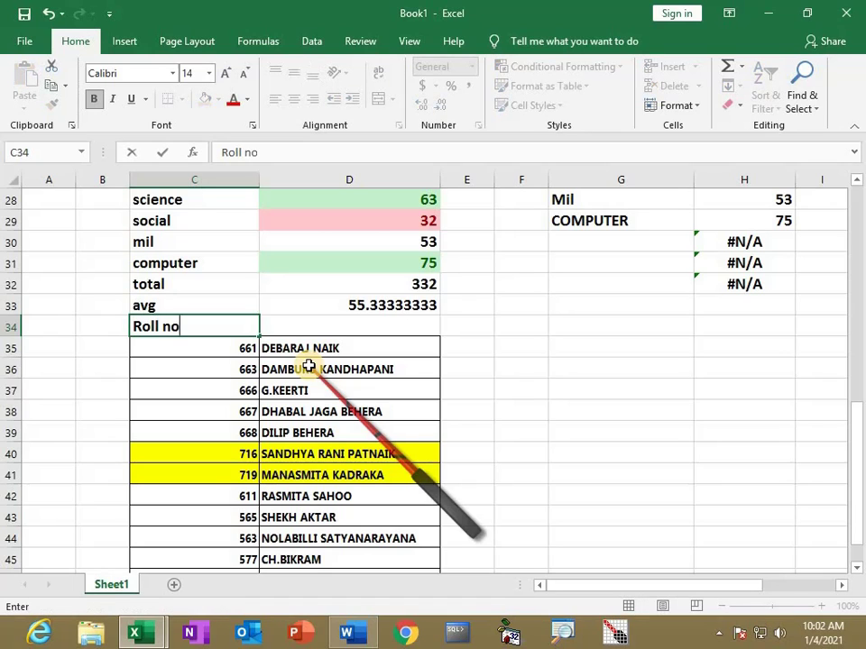
pyautogui.press('Tab')
pyautogui.write('Nam')
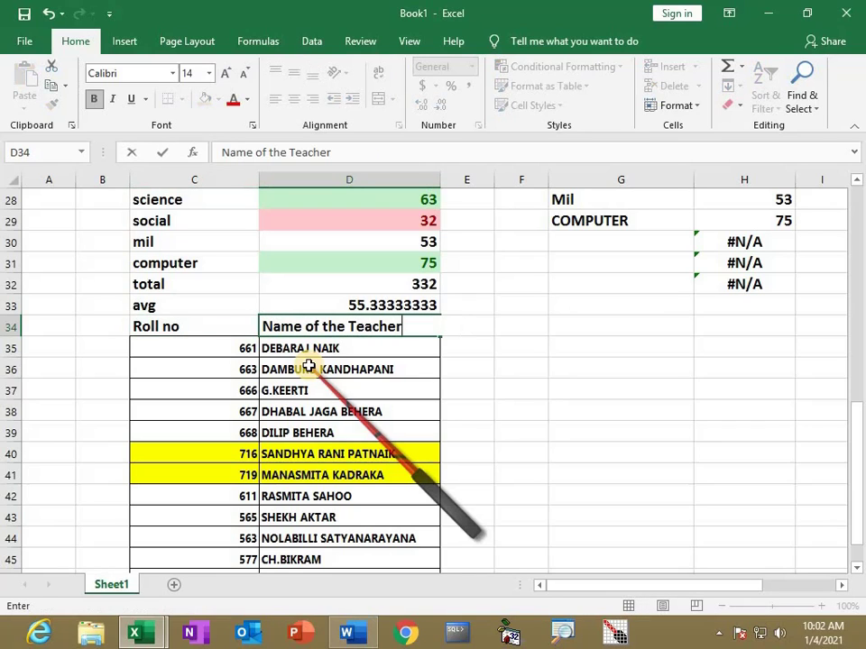
pyautogui.press('Tab')
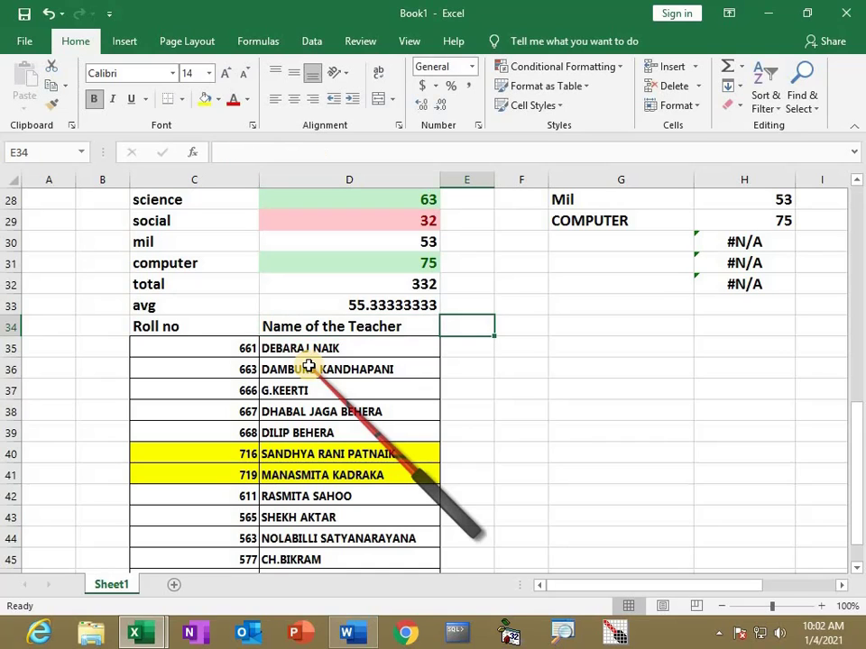
pyautogui.write('salary')
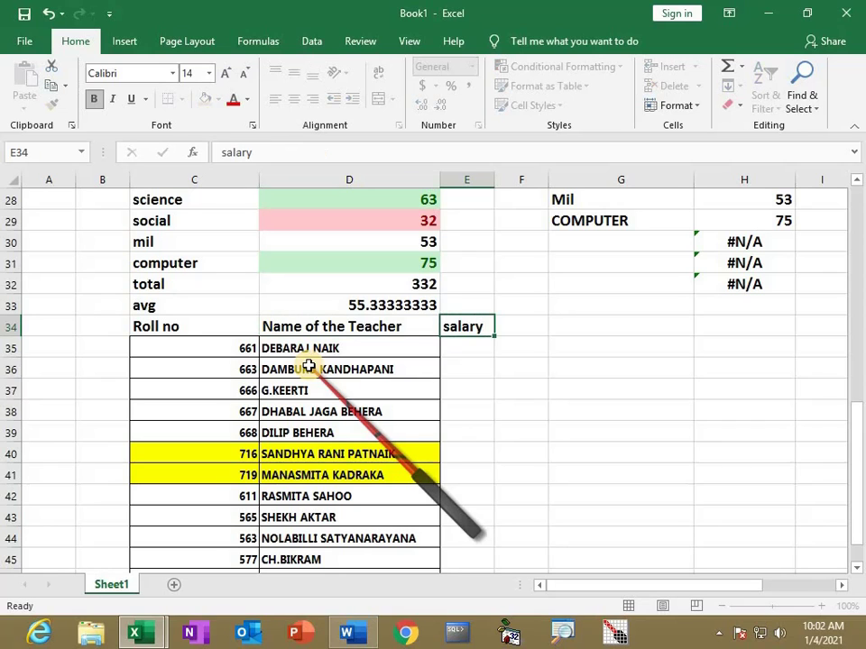
pyautogui.press('Return')
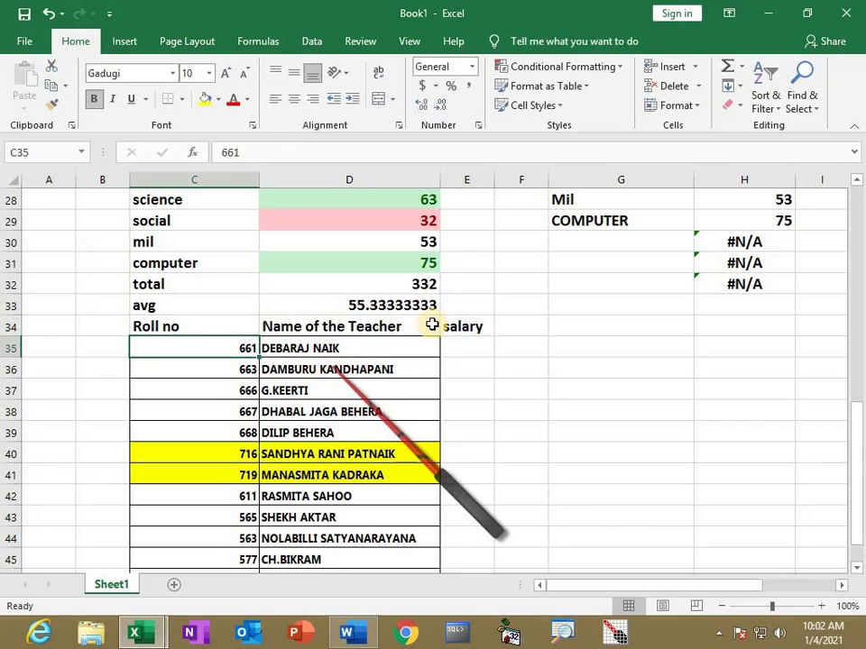
# Enter 6000 as the first salary in E35 and fill it down the column
pyautogui.click(449, 347)
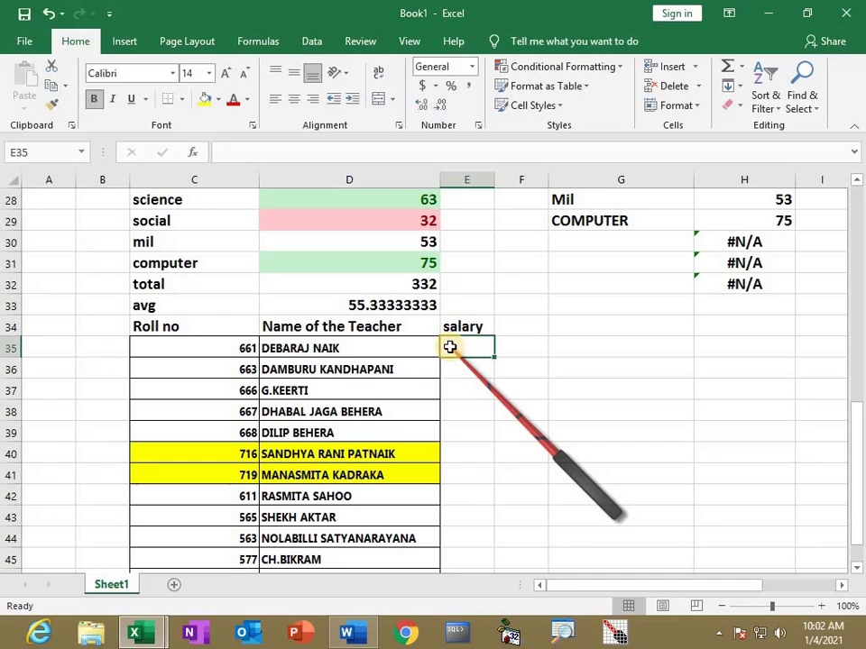
pyautogui.write('6000')
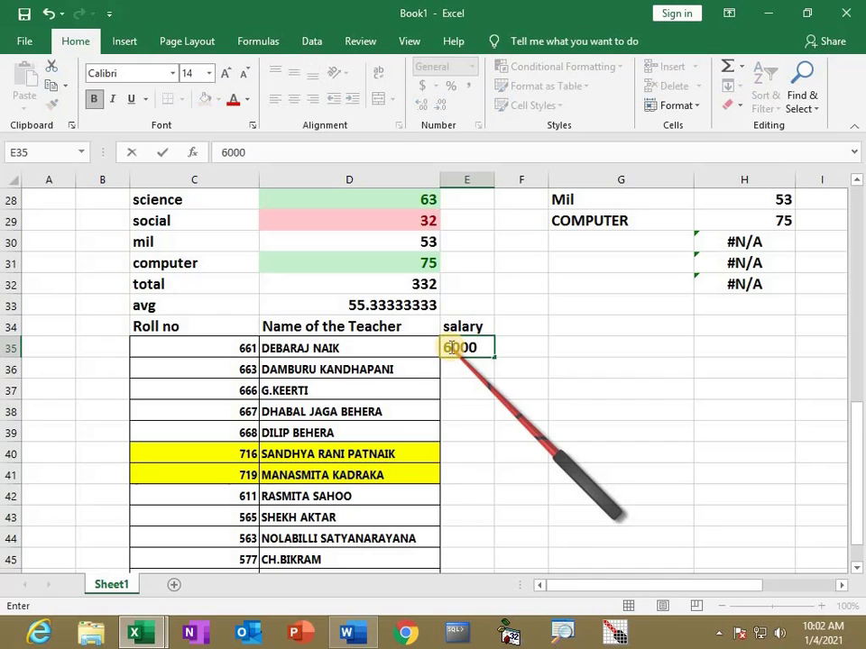
pyautogui.press('Return')
pyautogui.click(457, 351)
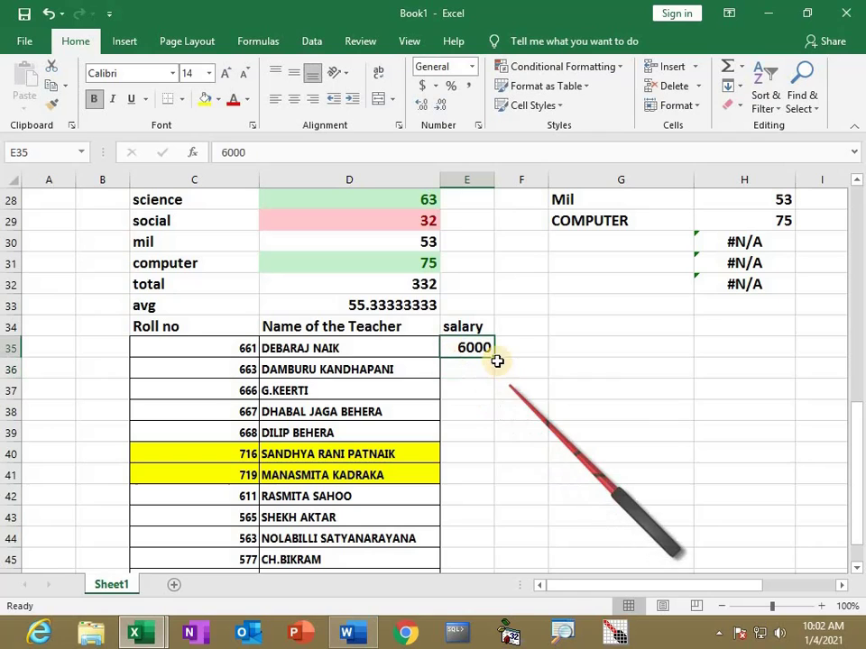
pyautogui.moveTo(493, 358); pyautogui.dragTo(537, 475)
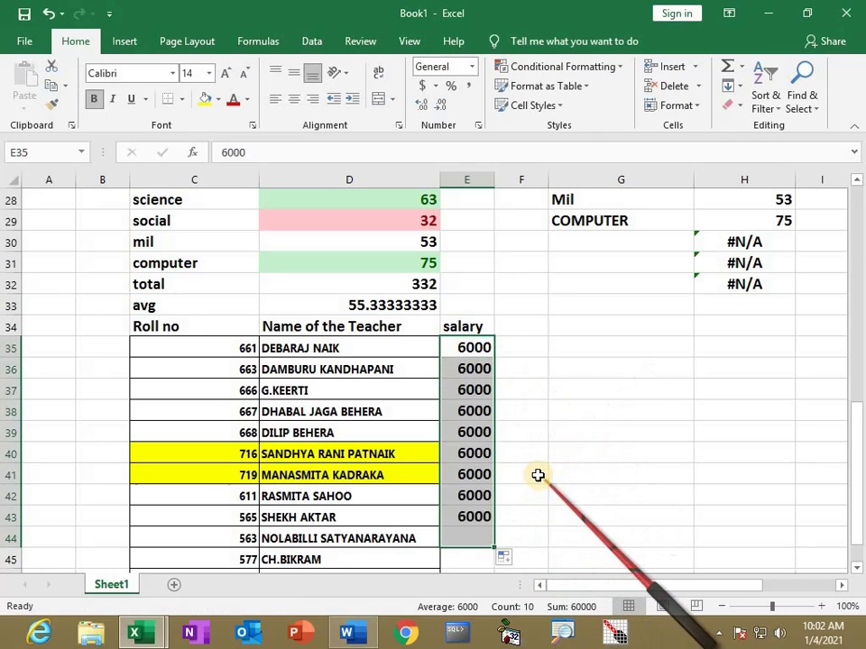
pyautogui.scroll(-1, 523, 415)
# Set E36 to 7000 and extend the series to 18000 at E47
pyautogui.click(468, 306)
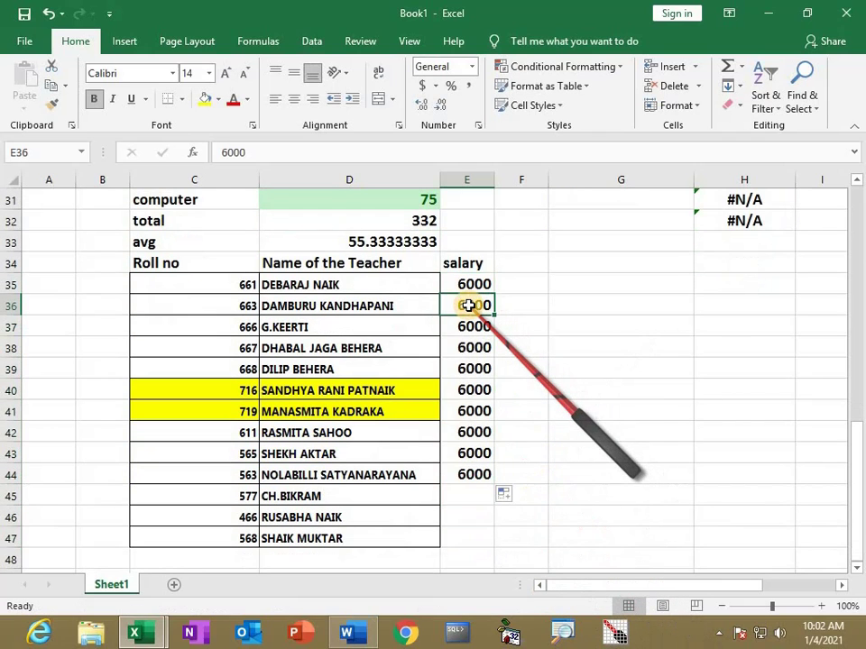
pyautogui.write('70')
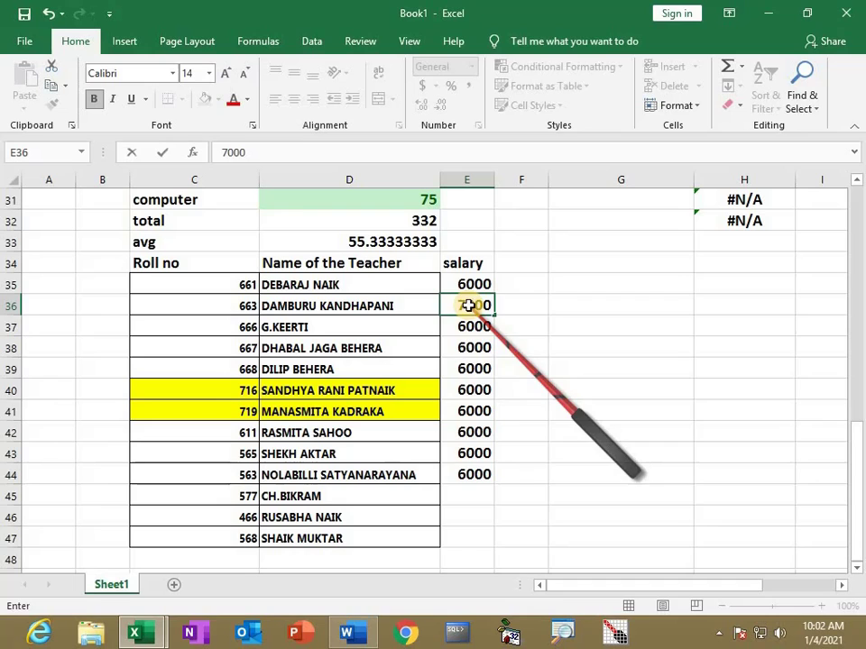
pyautogui.write('00')
pyautogui.press('Return')
pyautogui.moveTo(468, 284); pyautogui.dragTo(489, 490)
pyautogui.scroll(-1, 551, 503)
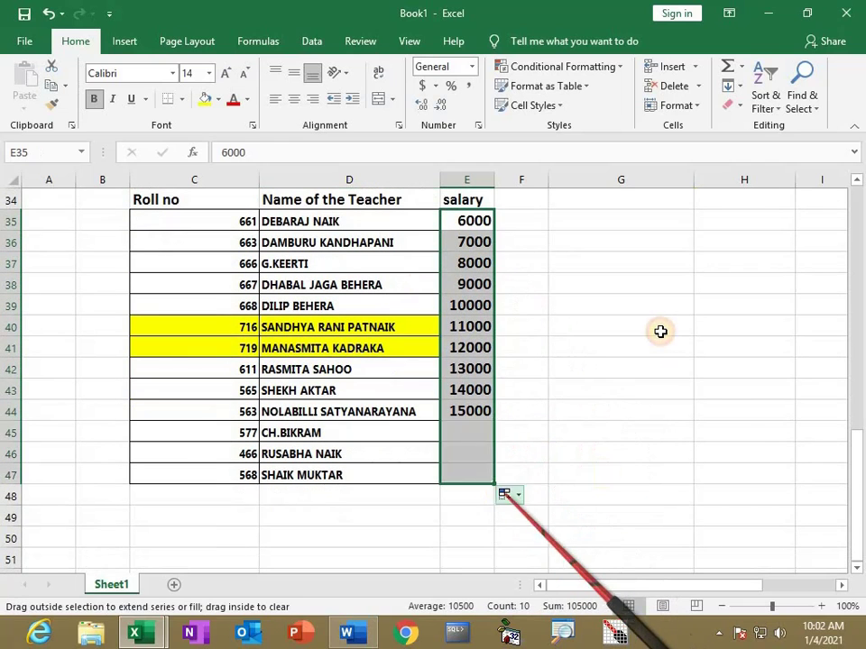
pyautogui.scroll(1, 400, 325)
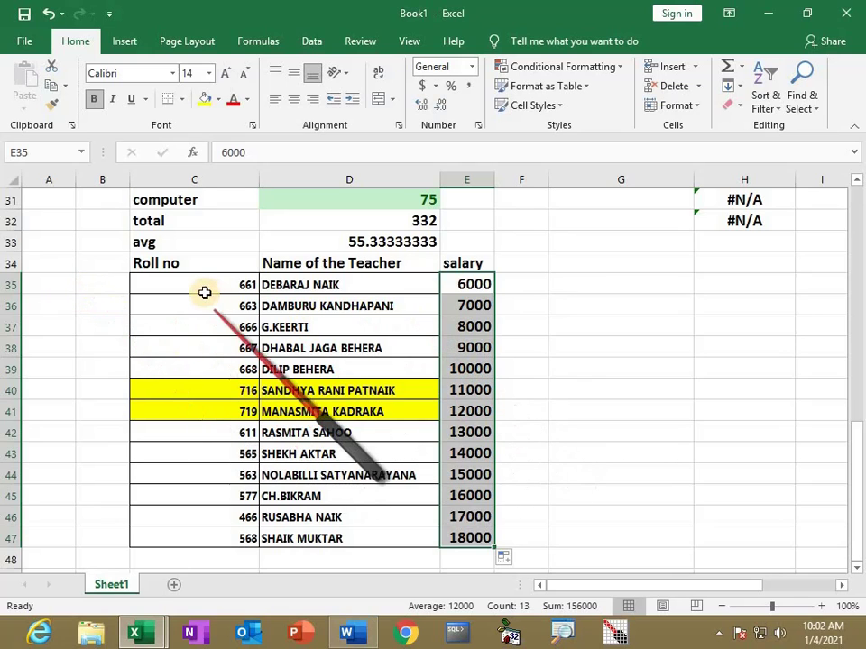
# Copy C35:E47 and paste three copies below, at C48, C61 and C74
pyautogui.moveTo(199, 291); pyautogui.dragTo(464, 536)
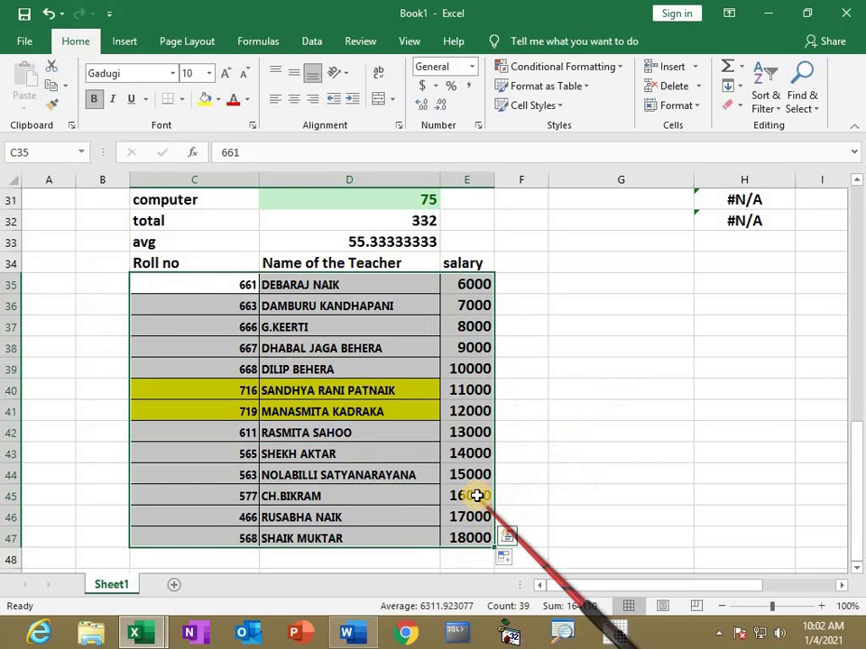
pyautogui.hotkey('ctrl', 'c')
pyautogui.scroll(-4, 301, 414)
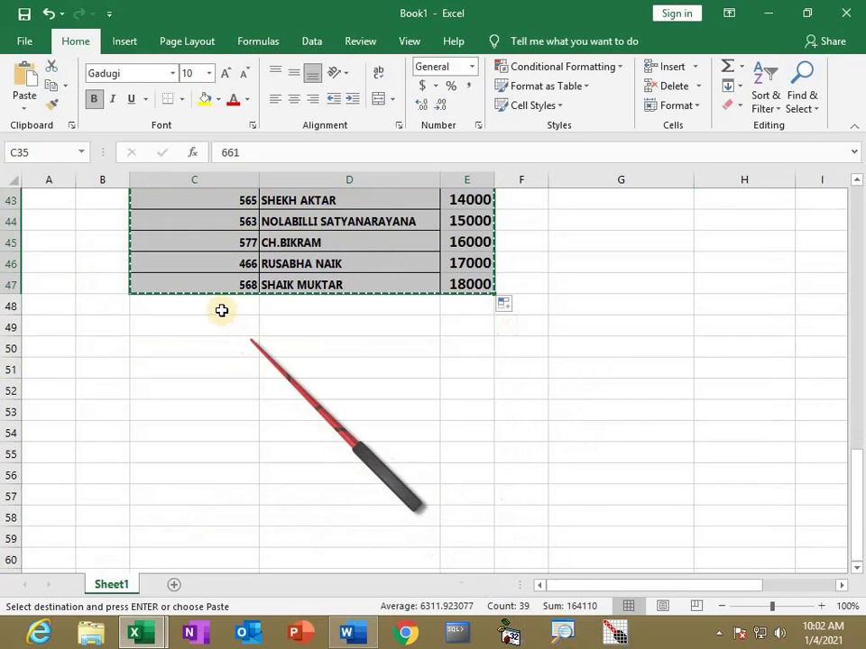
pyautogui.click(213, 306)
pyautogui.hotkey('ctrl', 'v')
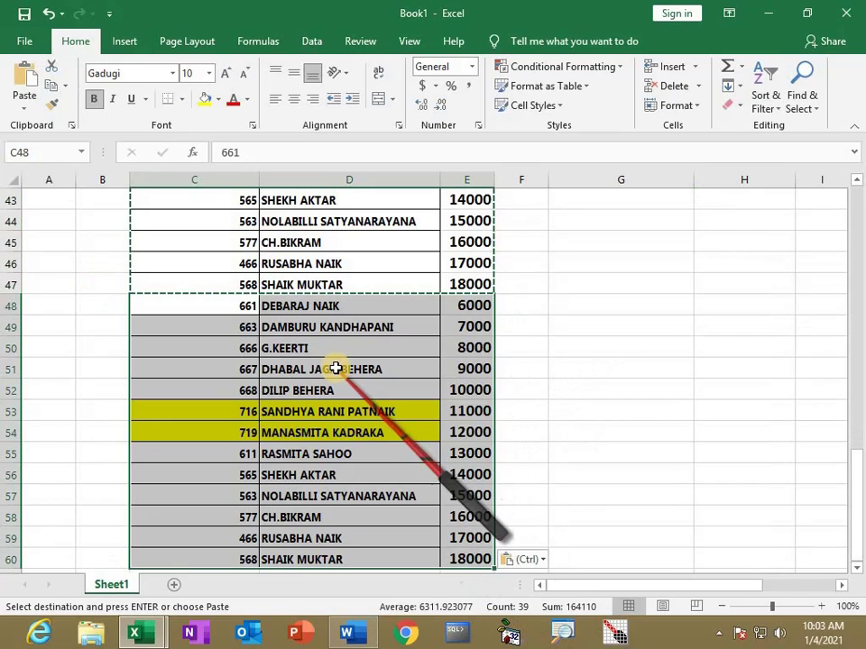
pyautogui.scroll(-4, 306, 391)
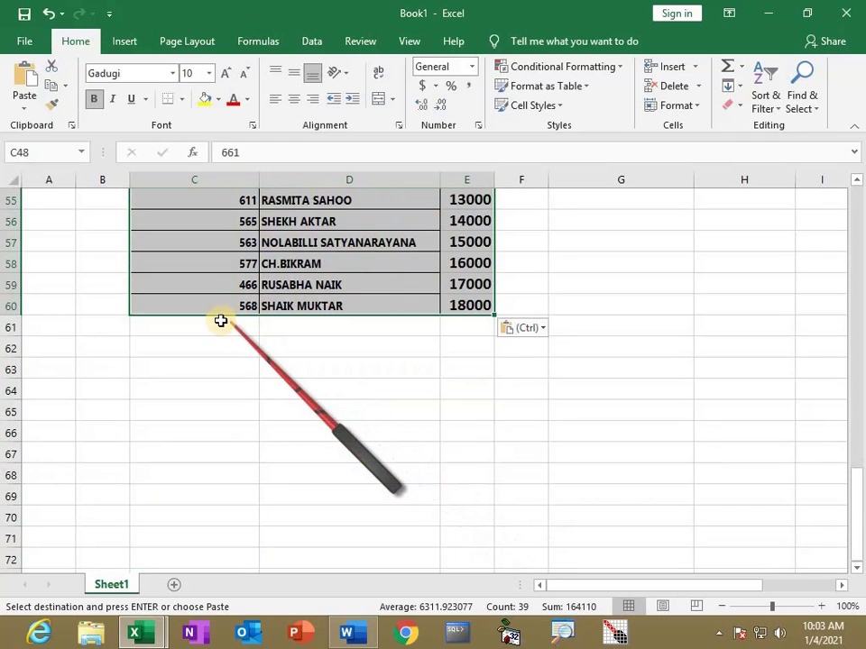
pyautogui.click(220, 324)
pyautogui.hotkey('ctrl', 'v')
pyautogui.scroll(-4, 340, 406)
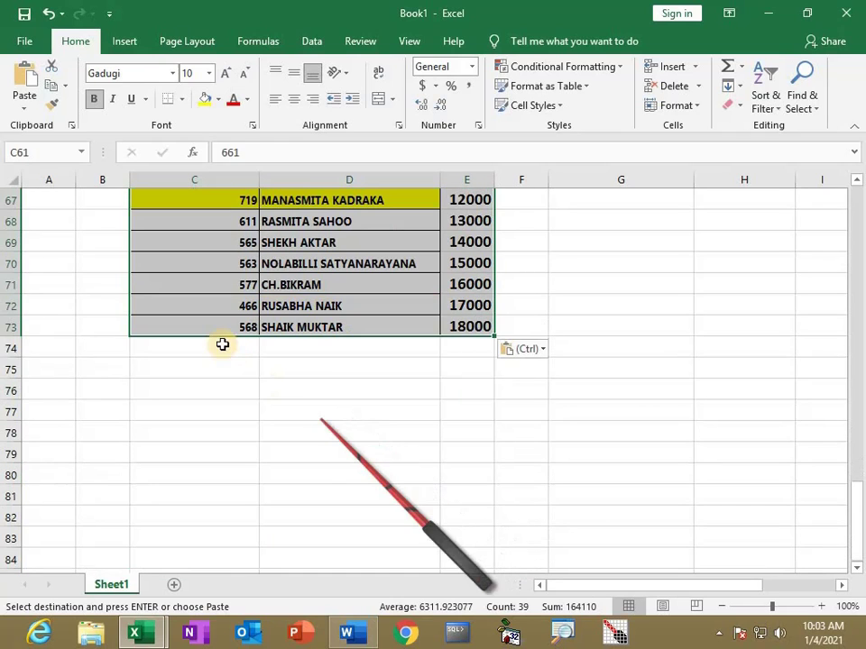
pyautogui.click(198, 347)
pyautogui.hotkey('ctrl', 'v')
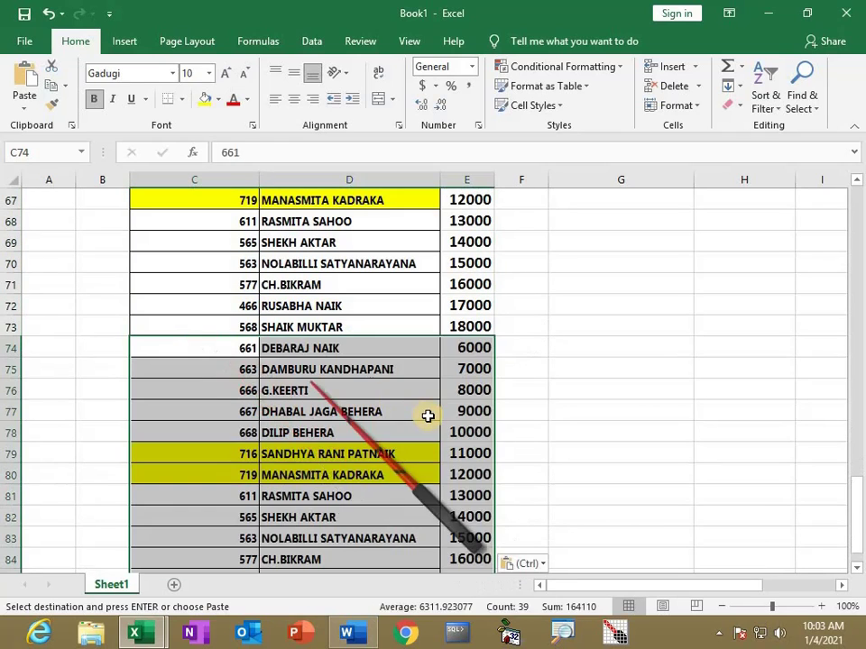
pyautogui.scroll(8, 435, 399)
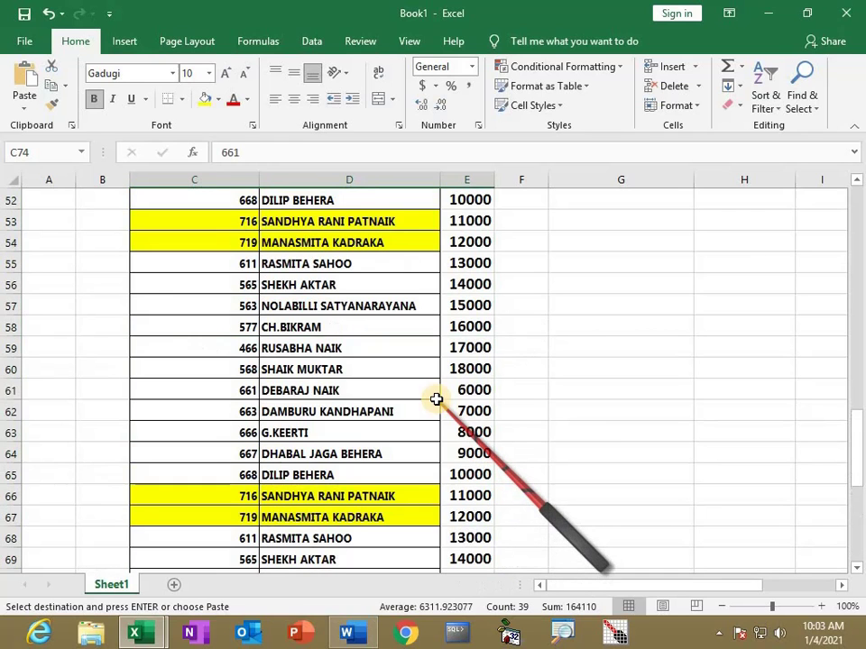
pyautogui.scroll(1, 435, 400)
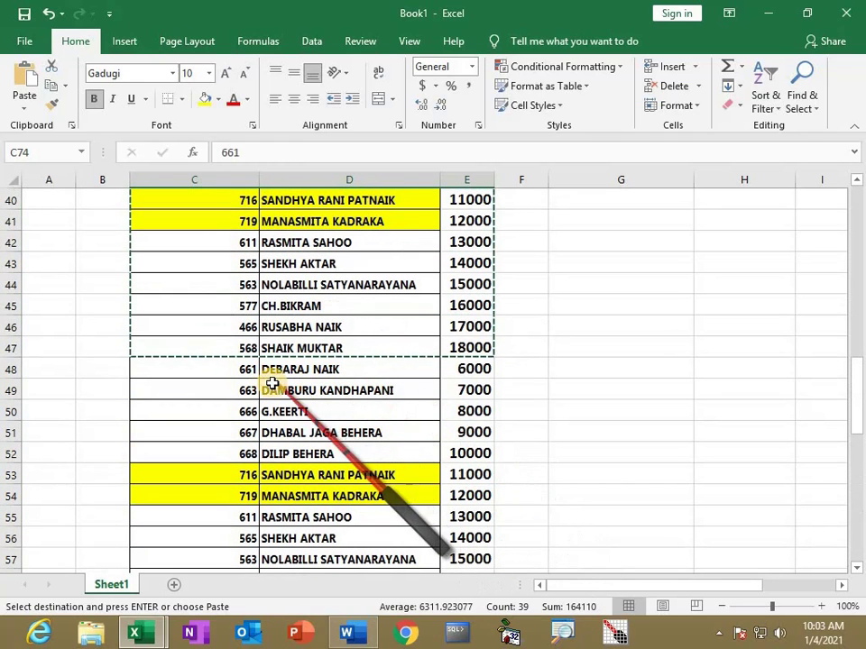
# Change the first copied salaries to 5000 in E48 and 10000 in E61
pyautogui.click(463, 368)
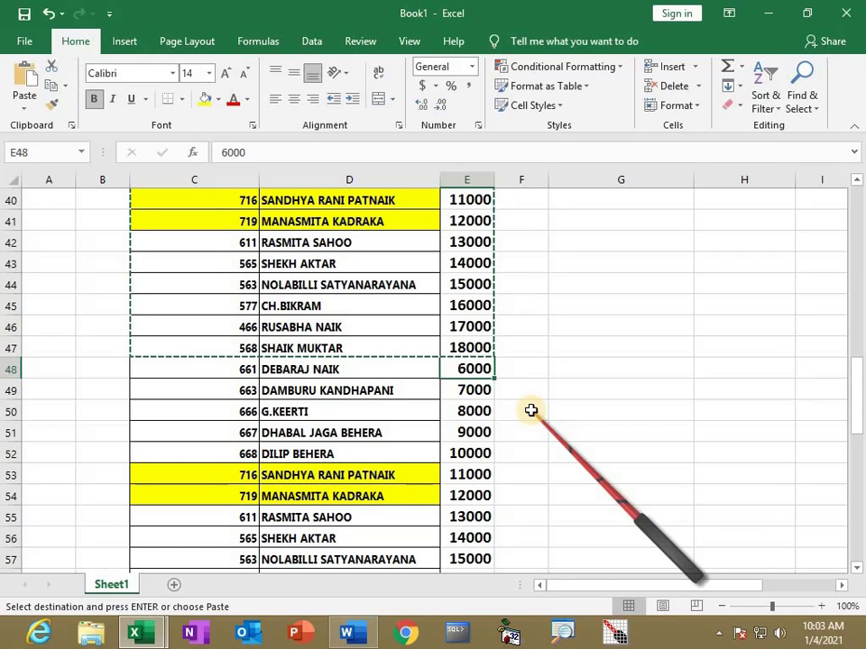
pyautogui.write('50')
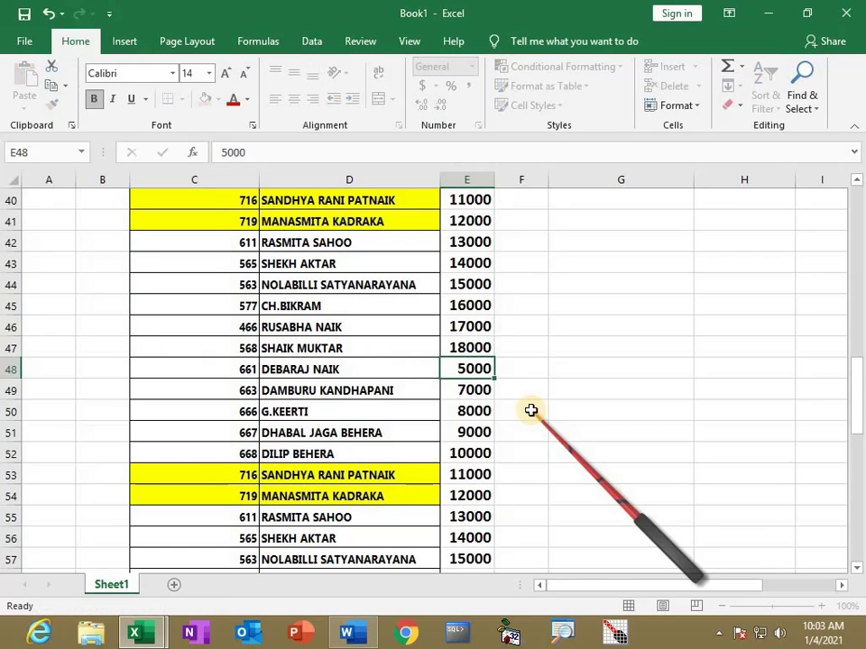
pyautogui.press('Return')
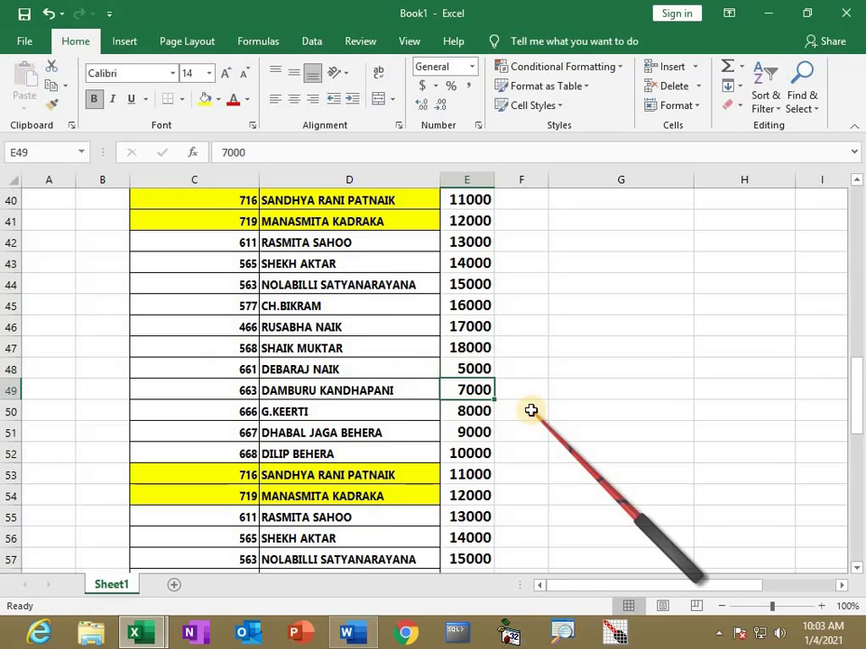
pyautogui.scroll(-3, 531, 411)
pyautogui.scroll(-1, 433, 442)
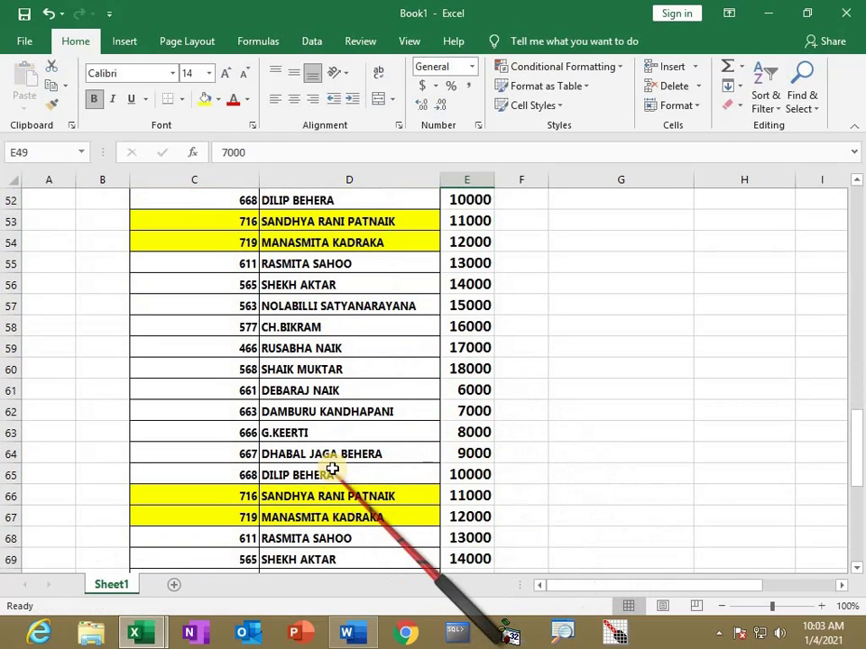
pyautogui.click(475, 390)
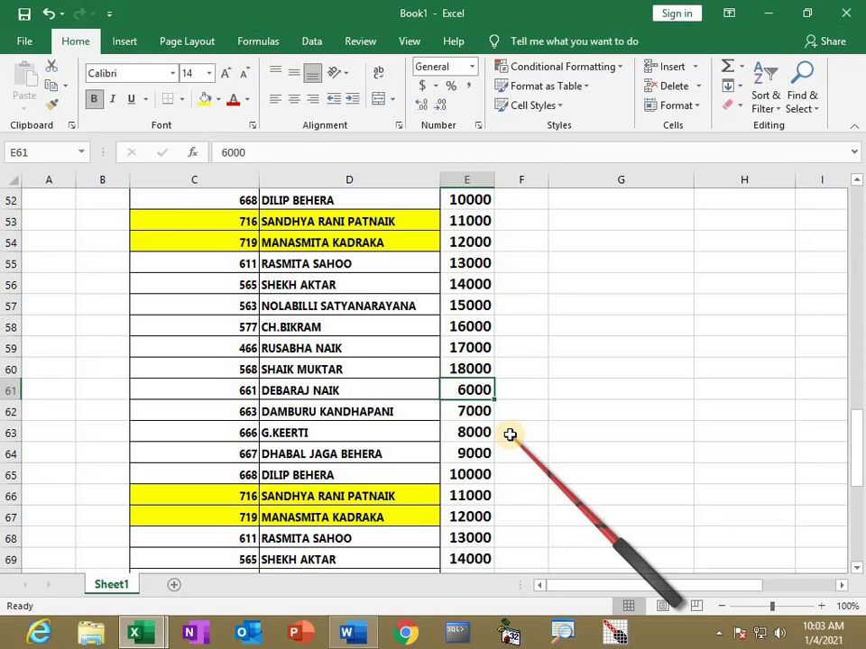
pyautogui.write('10')
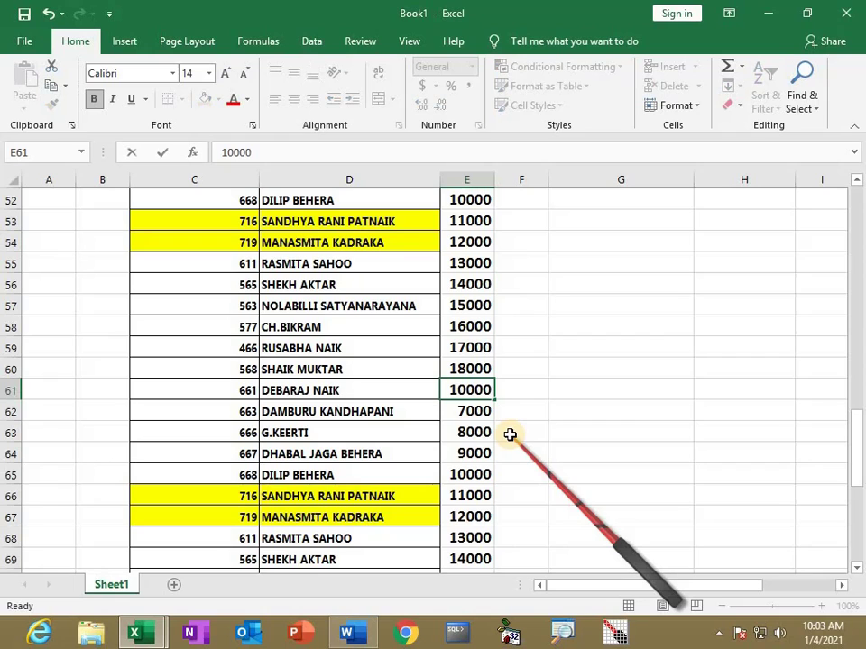
pyautogui.write('000')
pyautogui.press('Return')
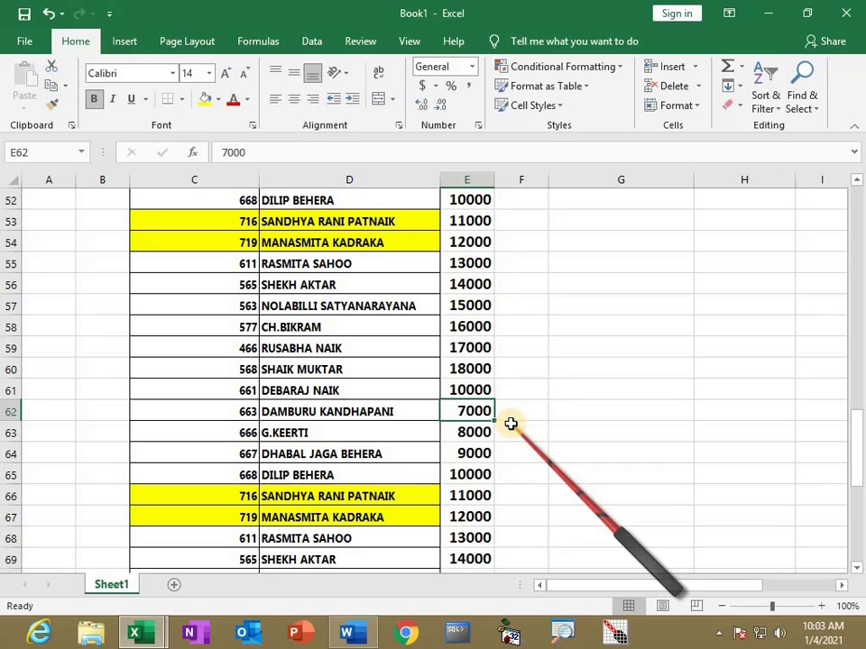
pyautogui.scroll(5, 511, 424)
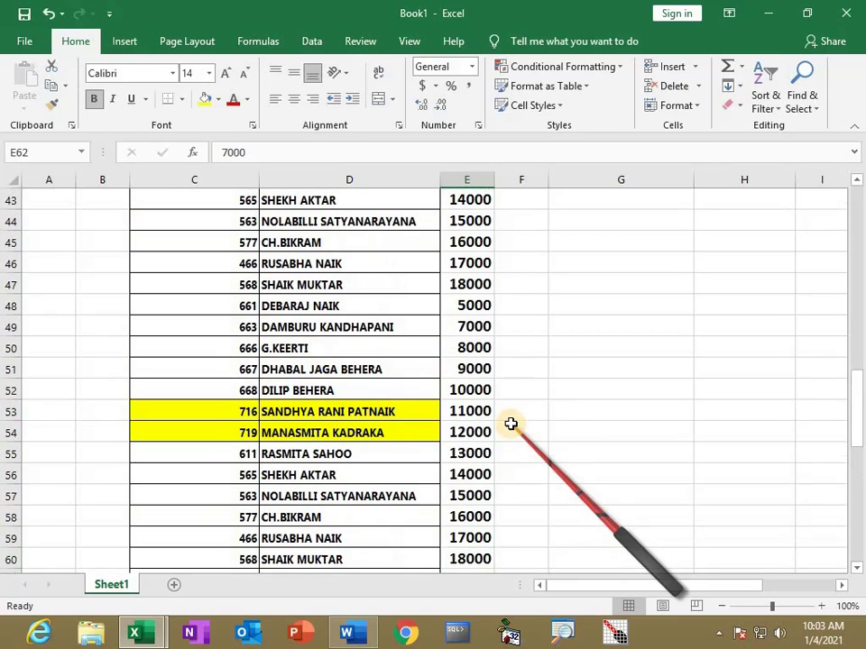
pyautogui.scroll(3, 510, 424)
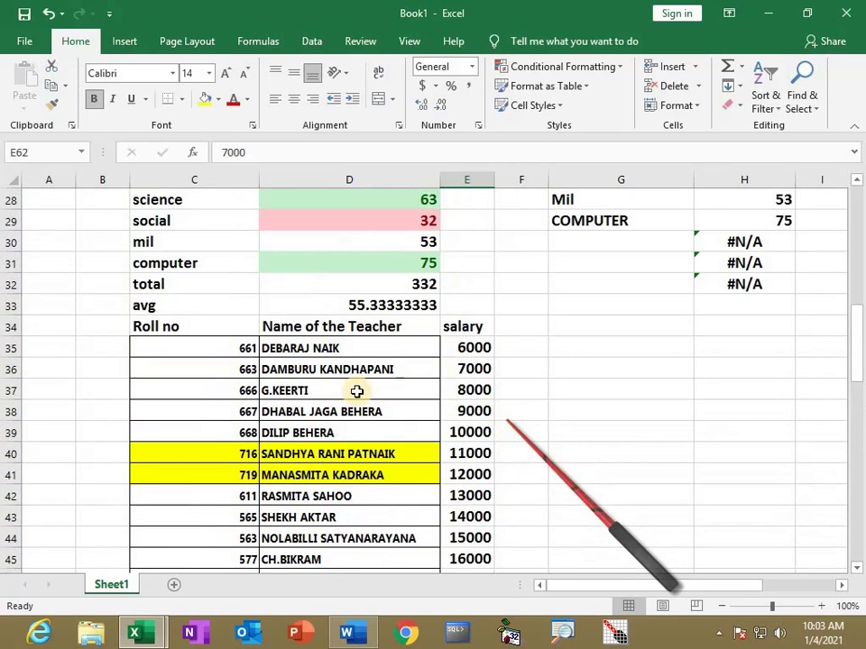
# Scroll through the copies to check the edited 5000 salary and the third copy's first salary
pyautogui.click(477, 348)
pyautogui.scroll(-2, 506, 480)
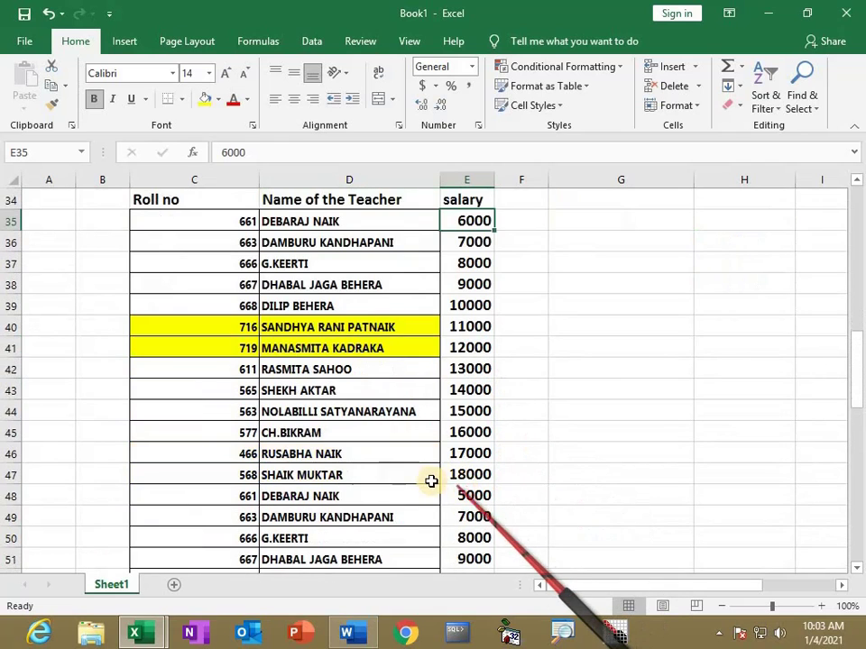
pyautogui.scroll(-1, 480, 502)
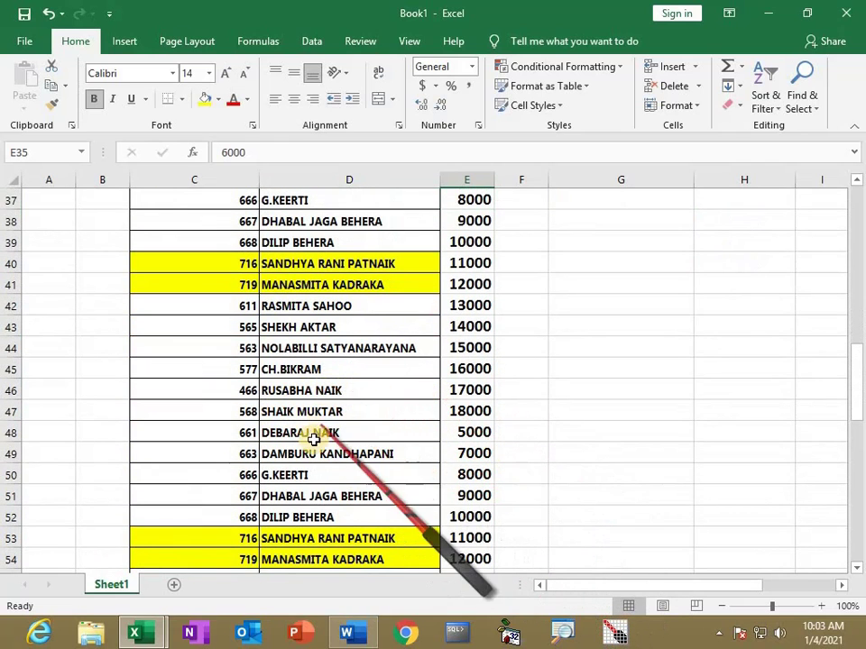
pyautogui.click(466, 432)
pyautogui.scroll(-3, 437, 489)
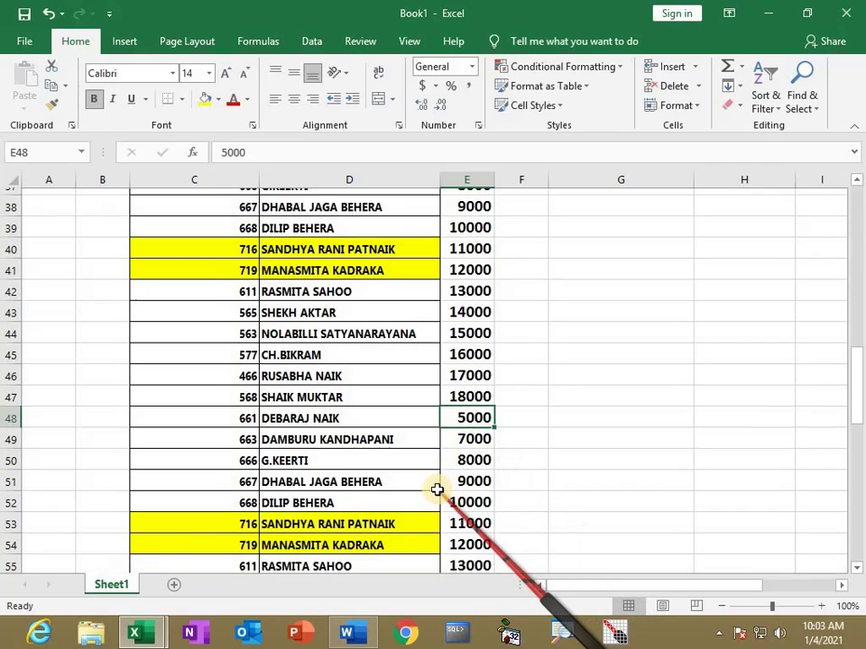
pyautogui.scroll(-2, 434, 489)
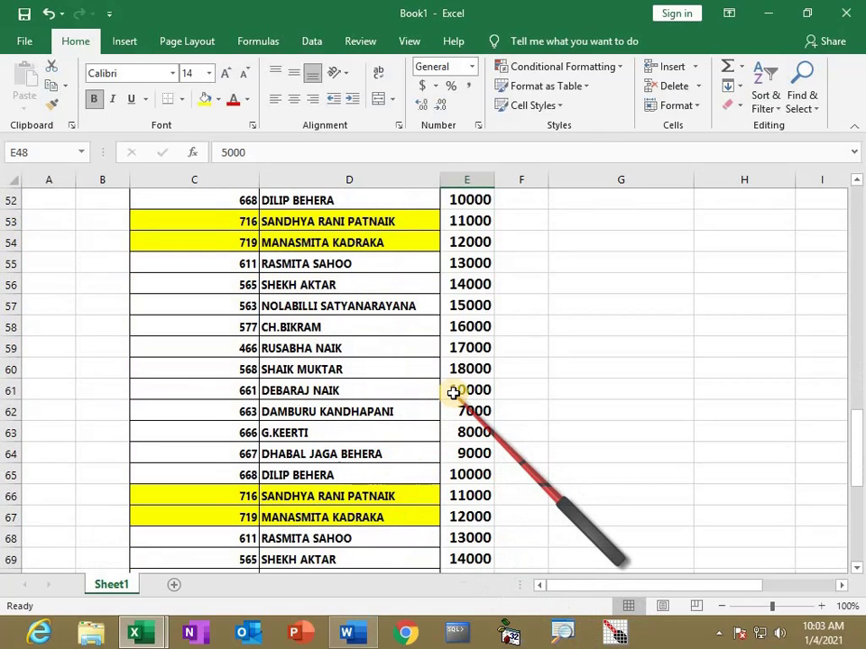
pyautogui.scroll(-2, 482, 437)
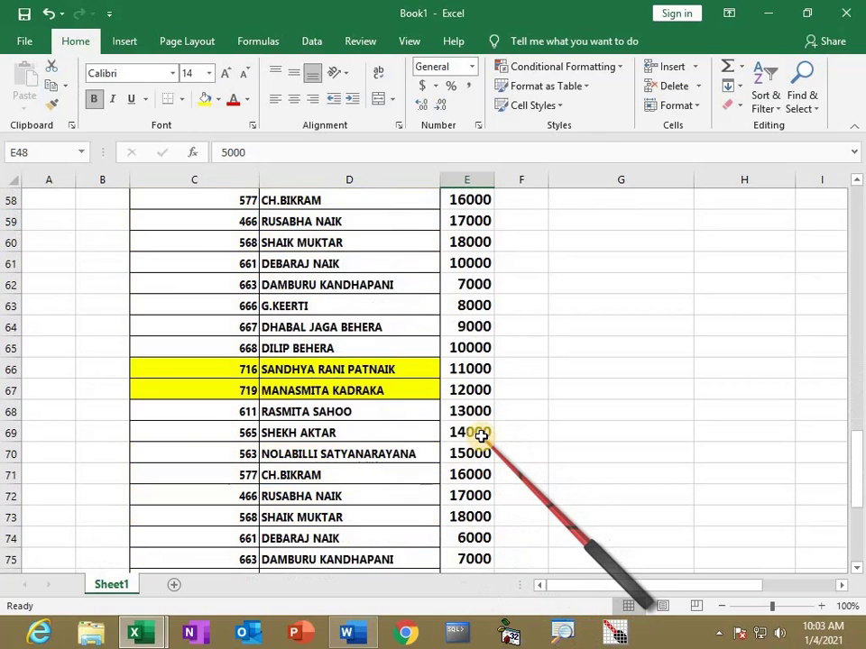
pyautogui.scroll(-1, 366, 470)
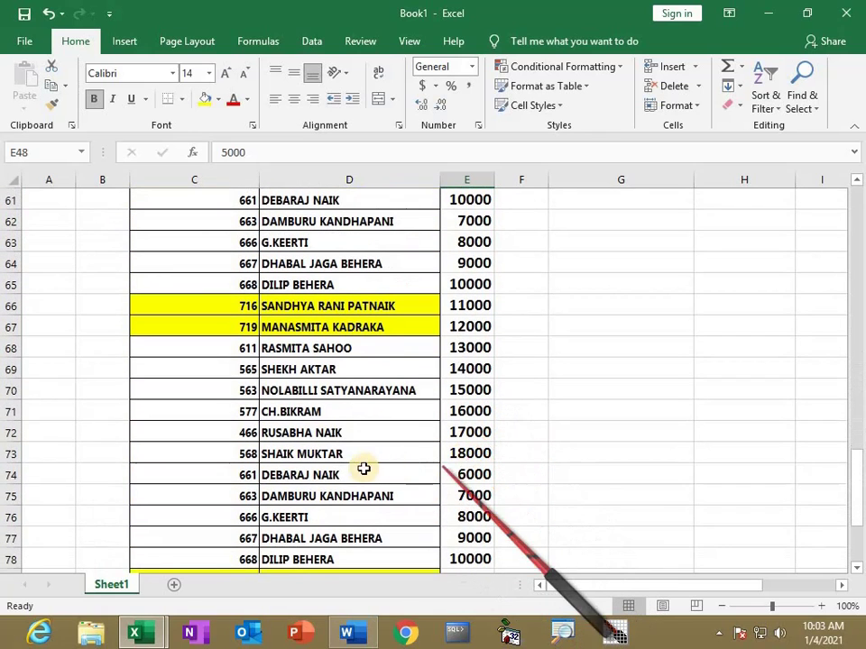
pyautogui.click(466, 474)
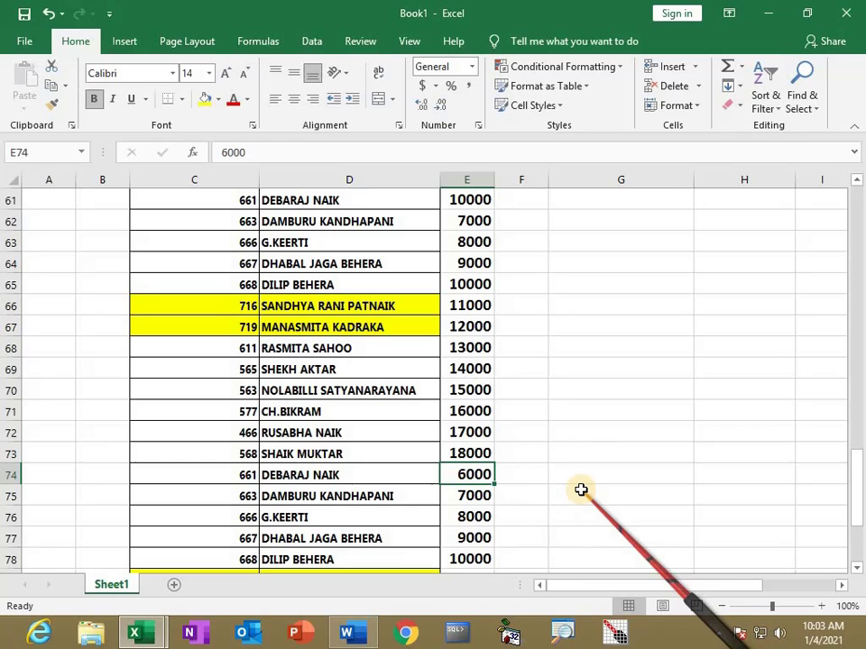
pyautogui.scroll(11, 574, 425)
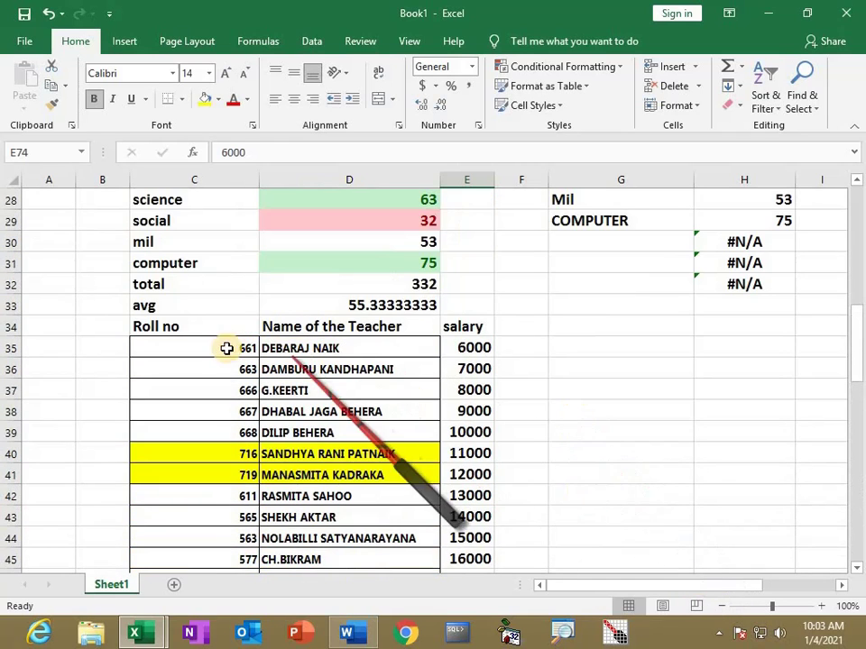
# Select C34:E86, the whole teacher table including its headings
pyautogui.moveTo(218, 348); pyautogui.dragTo(478, 559)
pyautogui.scroll(12, 456, 393)
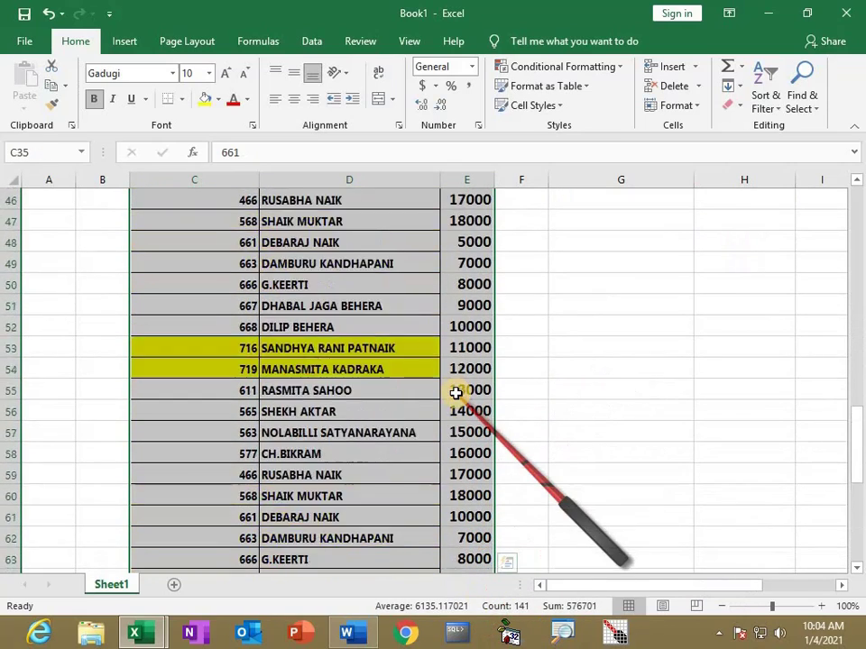
pyautogui.moveTo(207, 326); pyautogui.dragTo(469, 536)
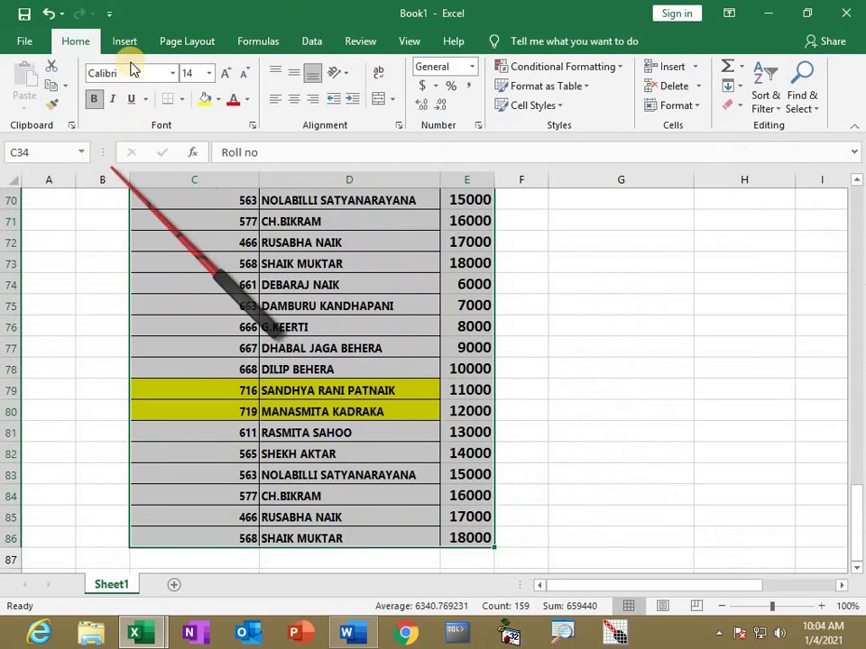
# Insert a PivotTable from Sheet1!$C$34:$E$86 on a new worksheet, Sheet2
pyautogui.click(125, 41)
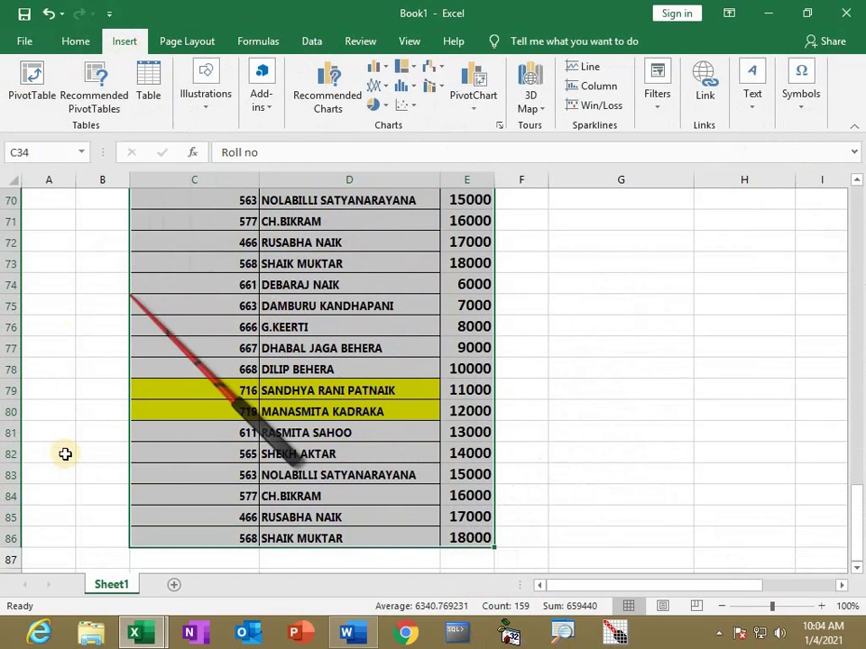
pyautogui.click(33, 83)
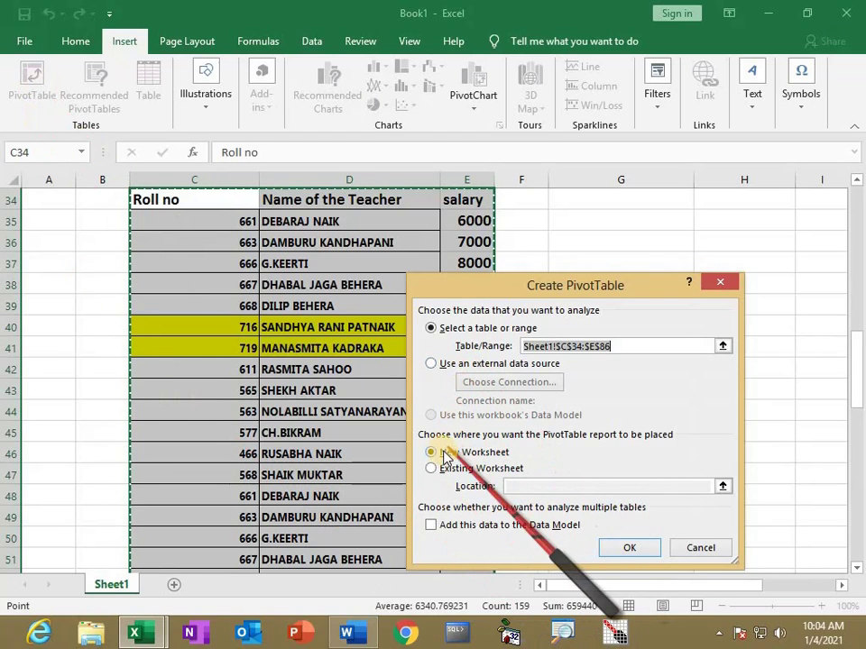
pyautogui.click(627, 547)
pyautogui.click(169, 586)
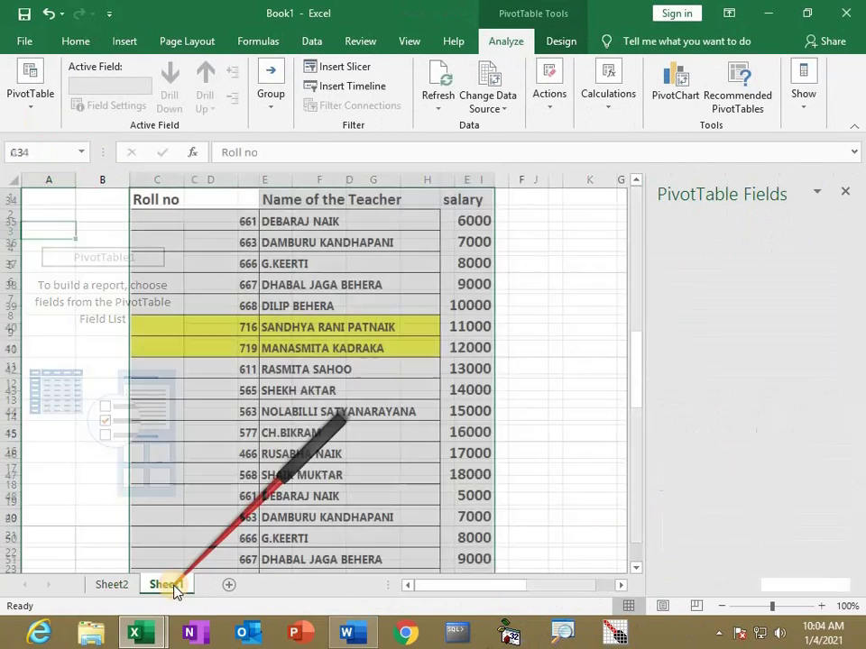
pyautogui.click(121, 586)
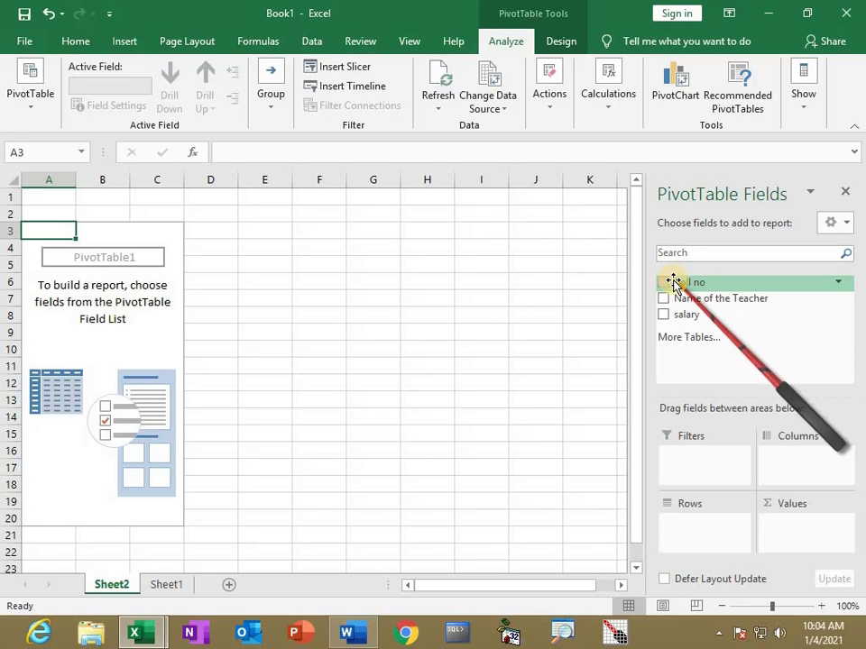
# Put Roll no in Filters, Name of the Teacher in Rows and salary in Values
pyautogui.moveTo(692, 311); pyautogui.dragTo(701, 475)
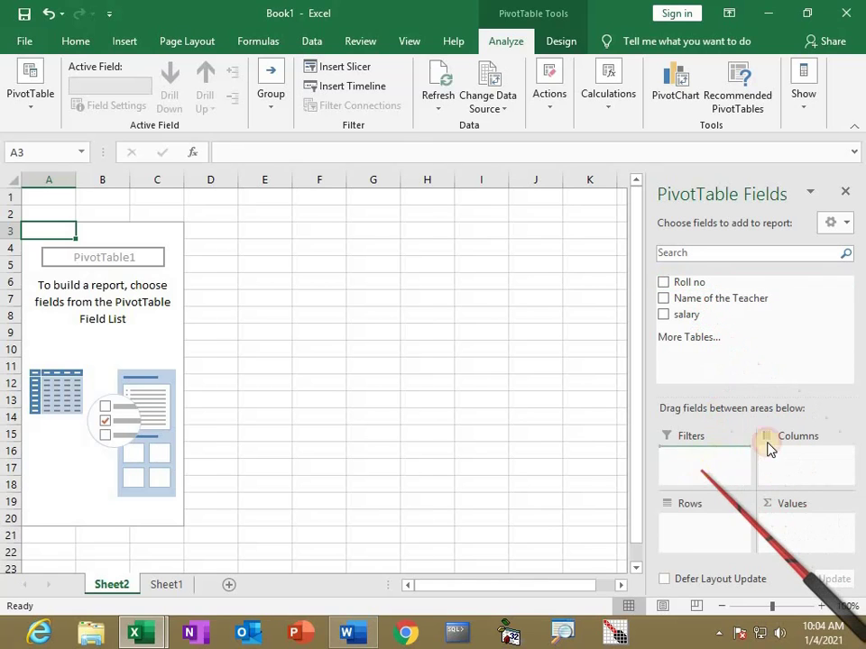
pyautogui.moveTo(768, 448); pyautogui.dragTo(766, 450)
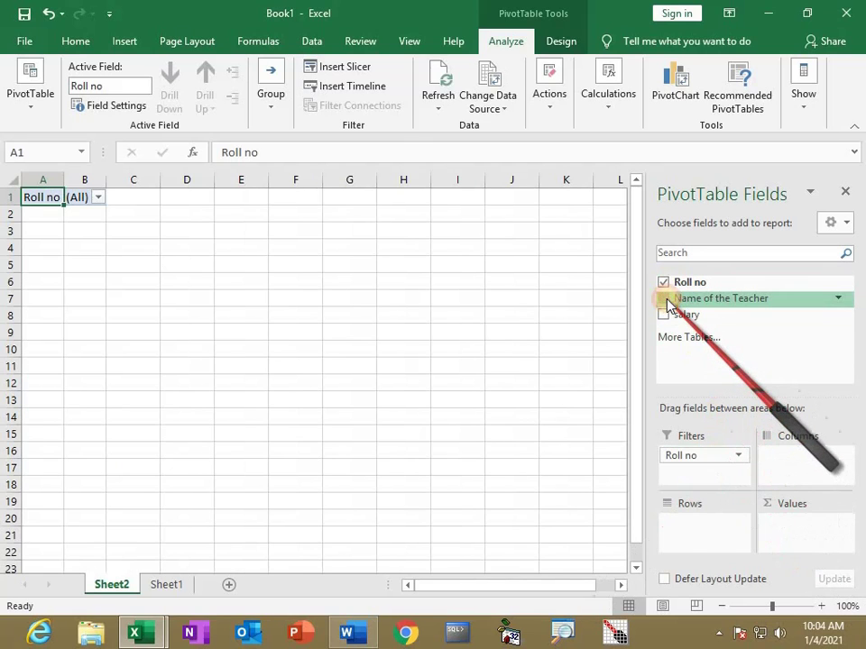
pyautogui.moveTo(667, 305); pyautogui.dragTo(709, 525)
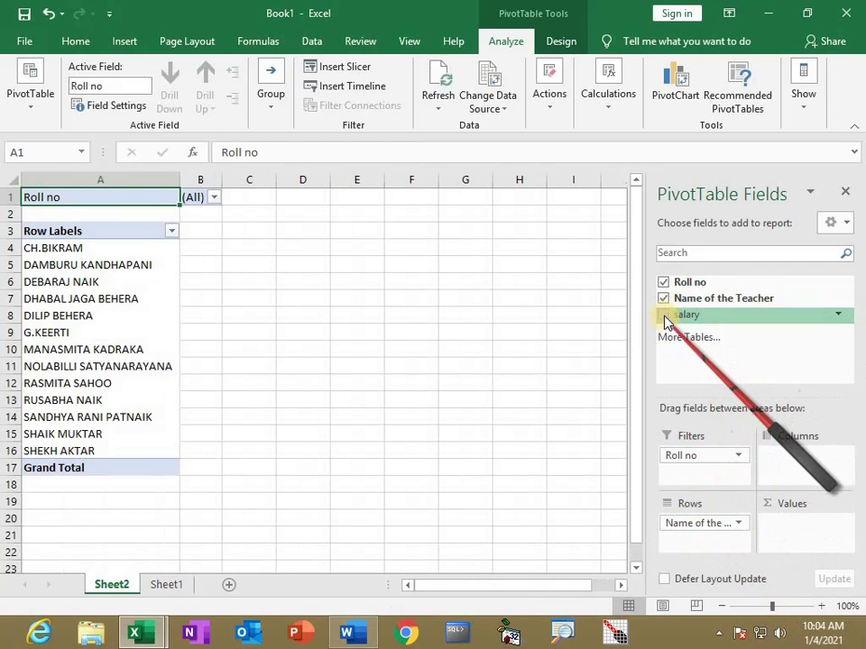
pyautogui.moveTo(829, 454); pyautogui.dragTo(831, 521)
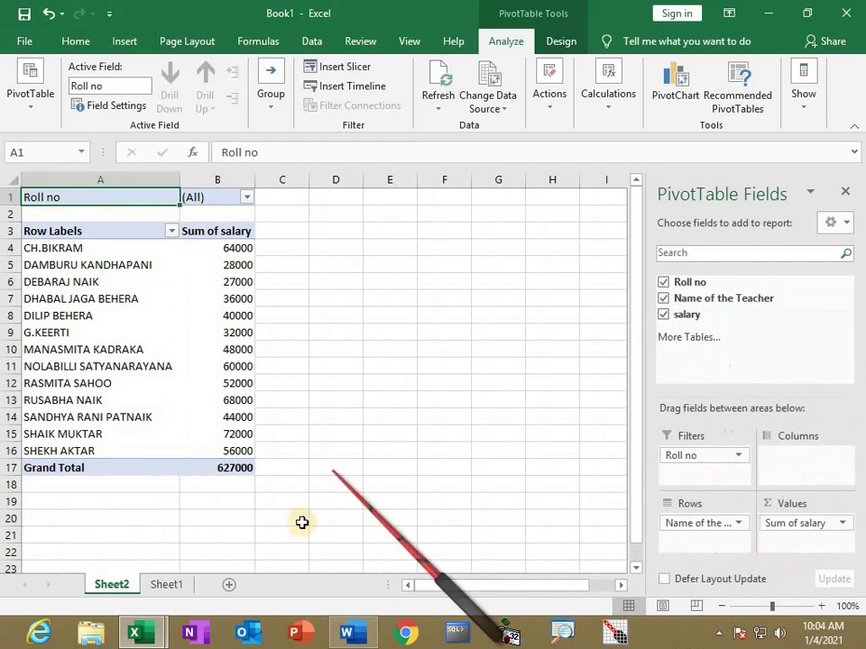
pyautogui.click(242, 282)
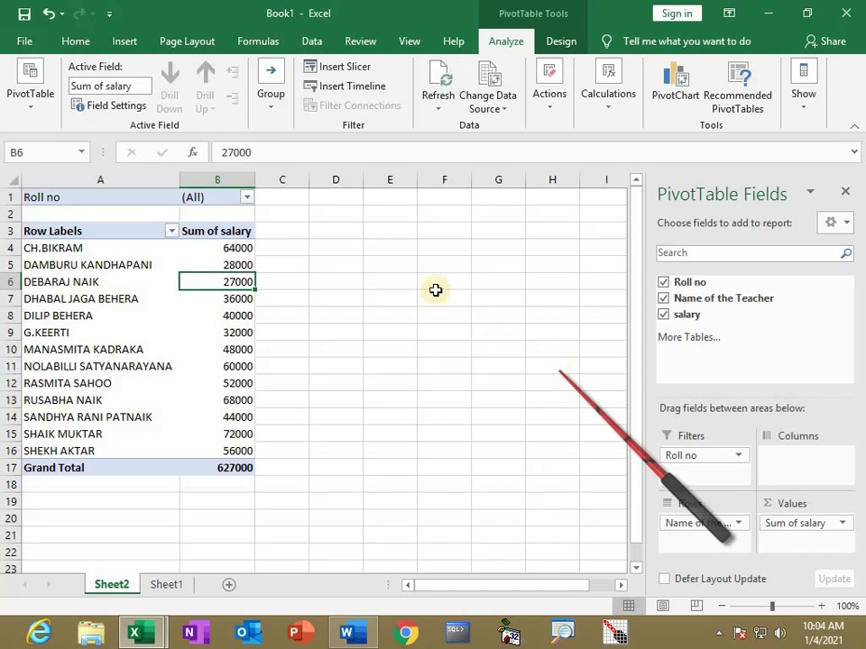
pyautogui.click(246, 197)
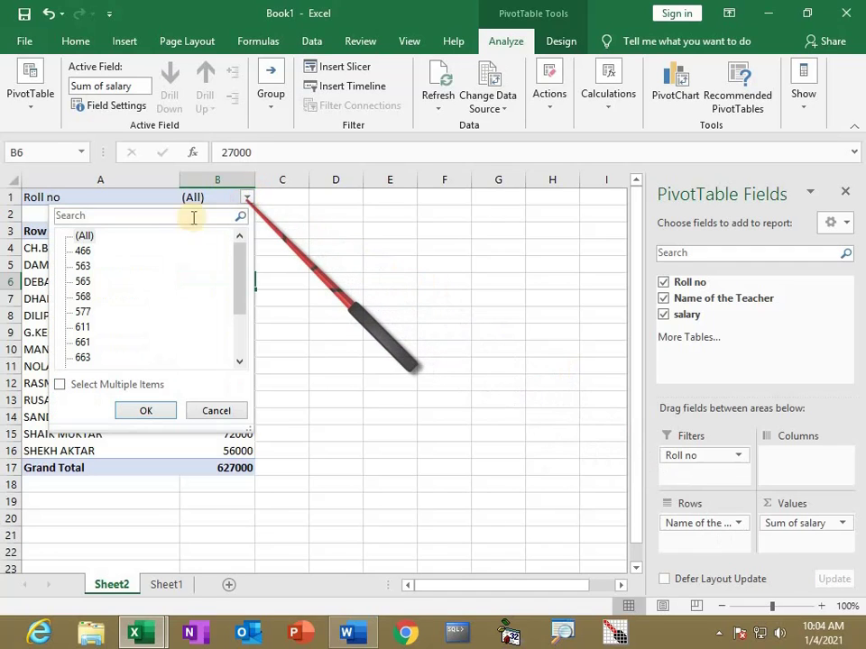
# Filter the PivotTable to Roll no 577, then reset the filter to (All)
pyautogui.click(83, 312)
pyautogui.click(149, 411)
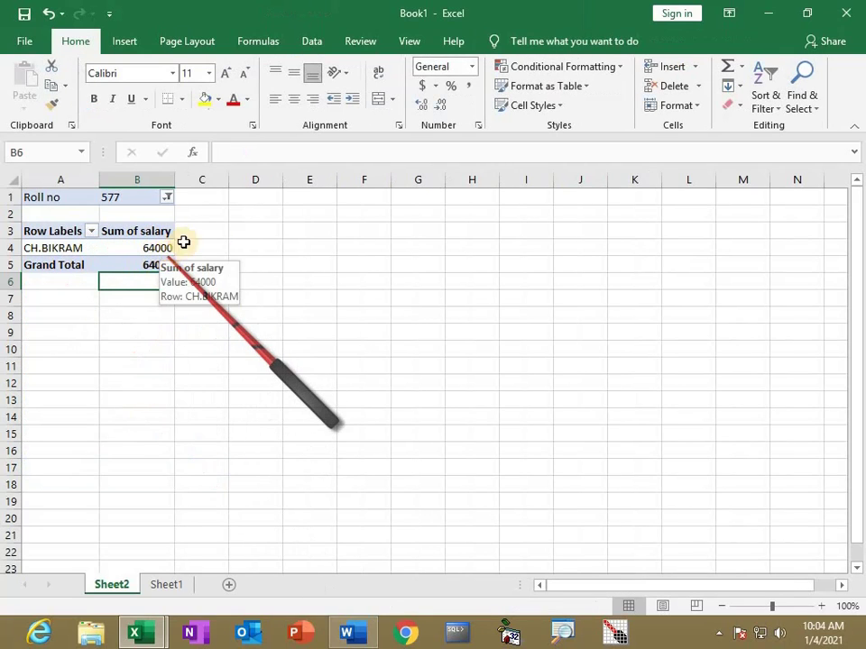
pyautogui.click(167, 199)
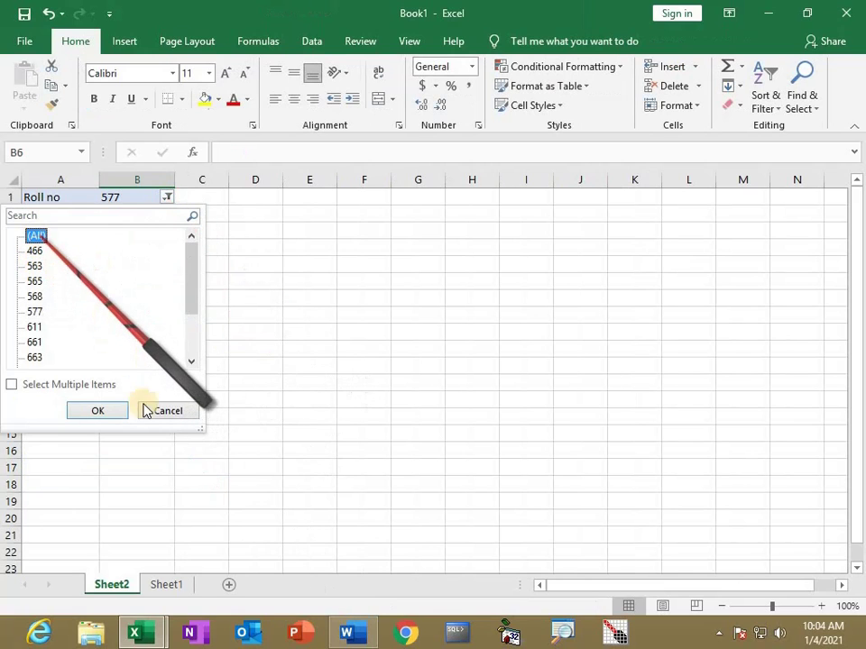
pyautogui.click(109, 411)
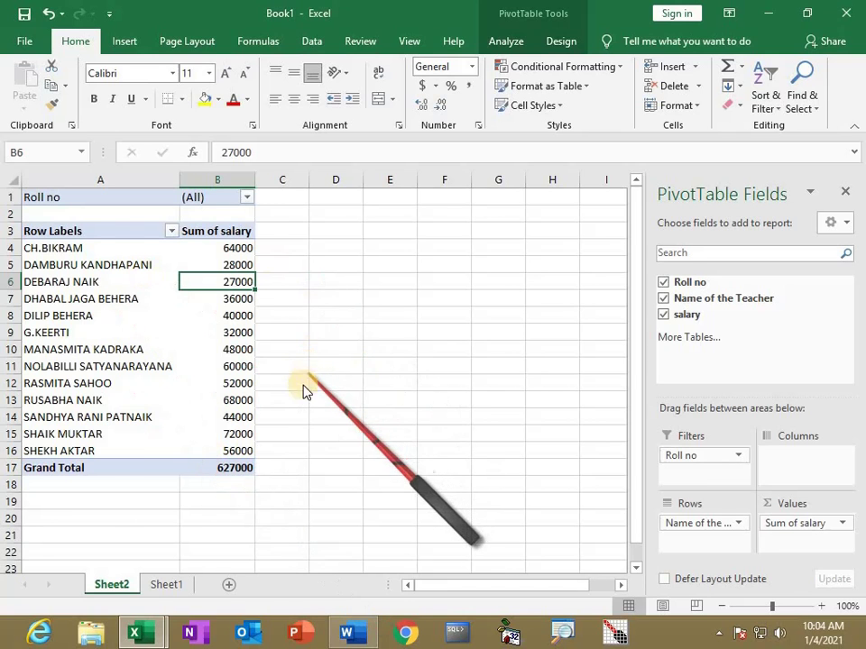
pyautogui.hotkey('alt', 'Tab')
pyautogui.hotkey('alt', 'Tab')
pyautogui.hotkey('alt', 'Tab')
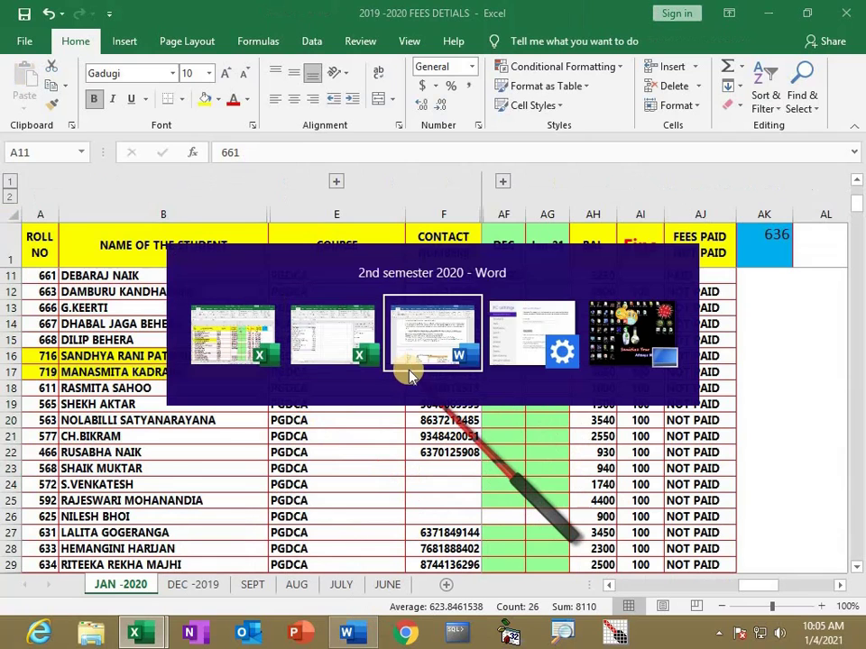
pyautogui.hotkey('alt', 'Tab')
pyautogui.hotkey('alt', 'Tab')
pyautogui.hotkey('alt', 'Tab')
pyautogui.hotkey('alt', 'Tab')
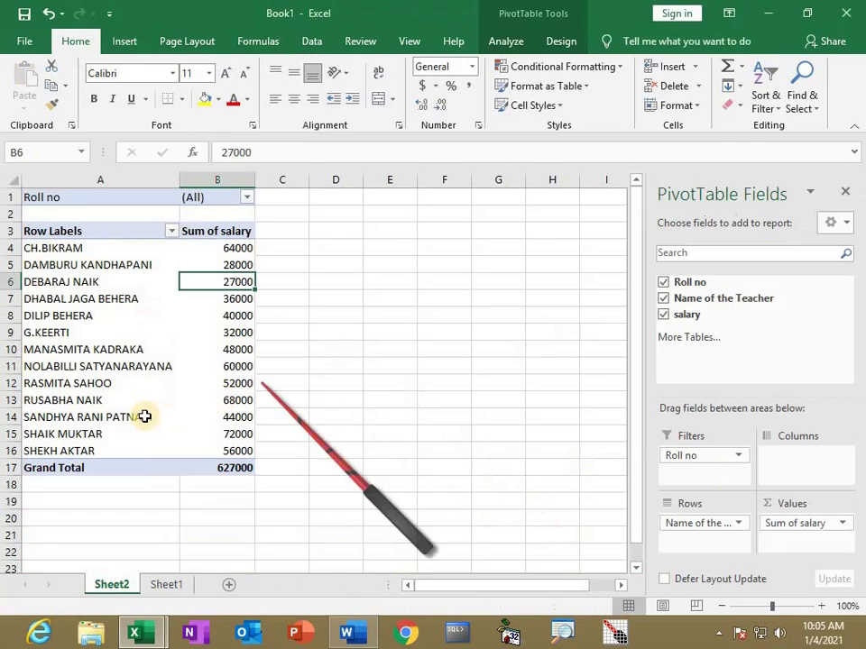
# Review Sheet1 and the Sheet2 PivotTable, then switch to the Word notes '2nd semester 2020'
pyautogui.click(185, 581)
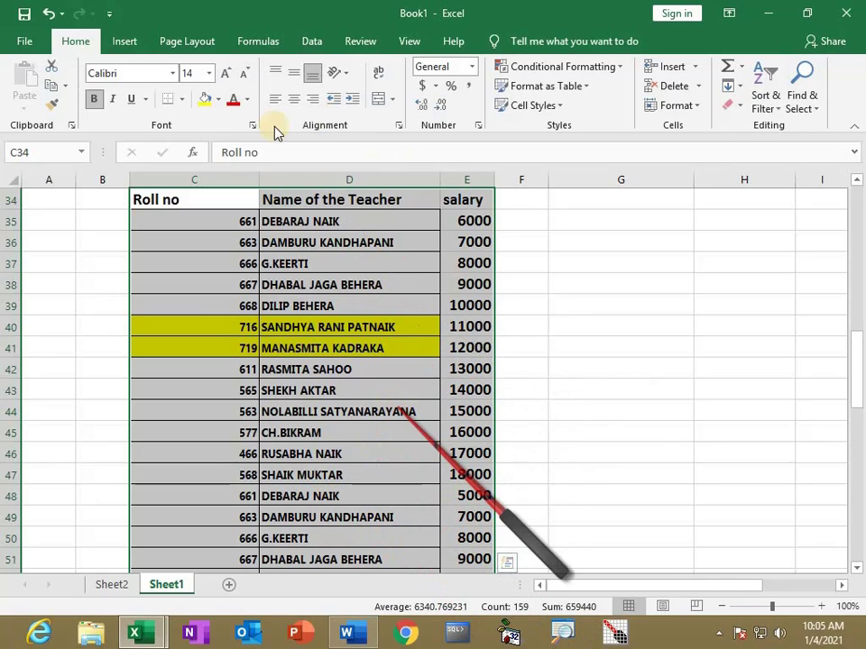
pyautogui.click(110, 585)
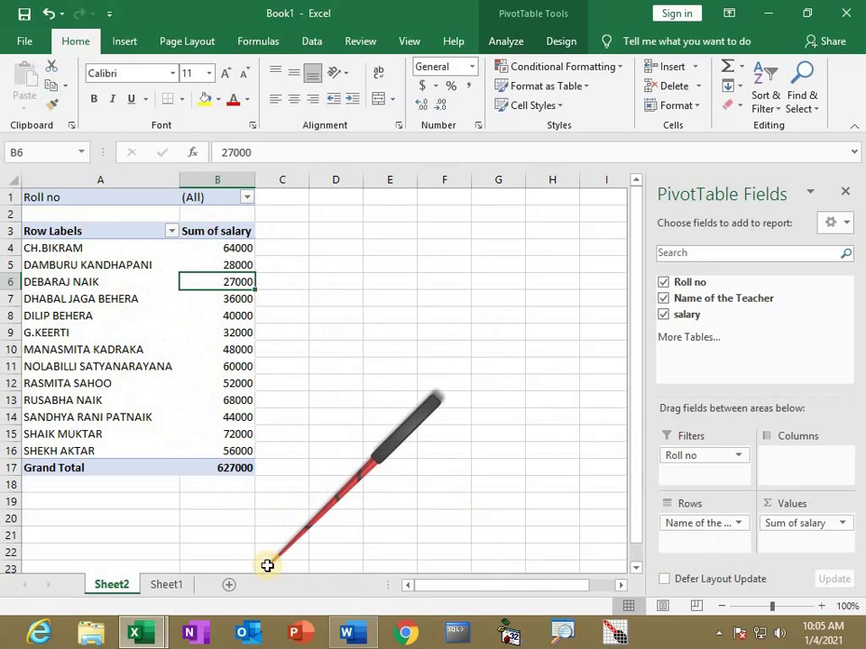
pyautogui.hotkey('alt', 'Tab')
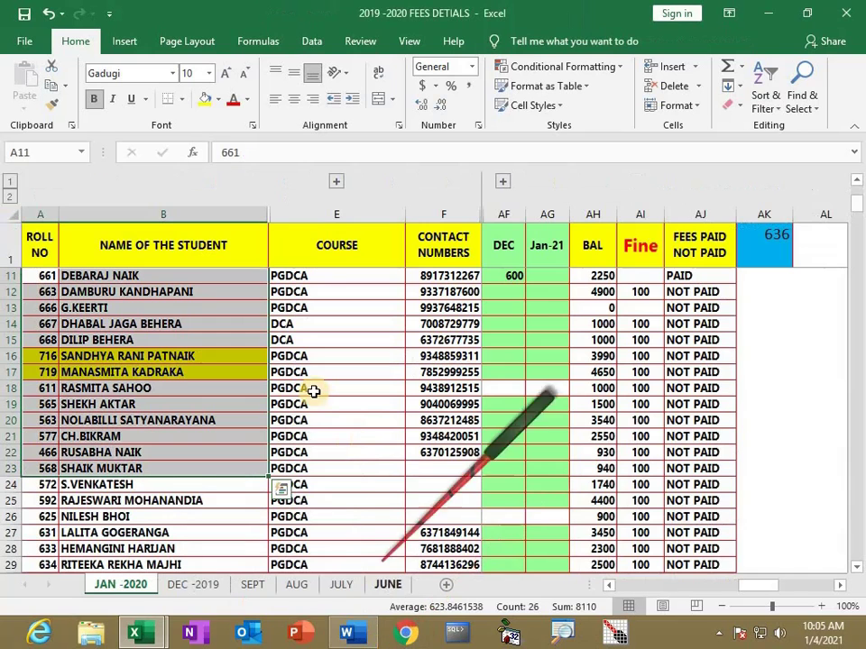
pyautogui.click(846, 13)
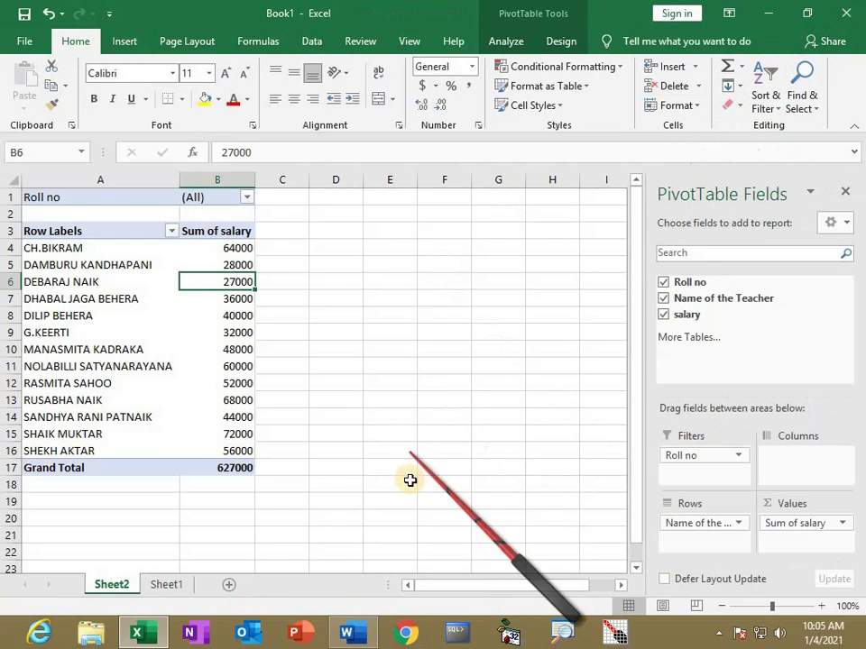
pyautogui.hotkey('alt', 'Tab')
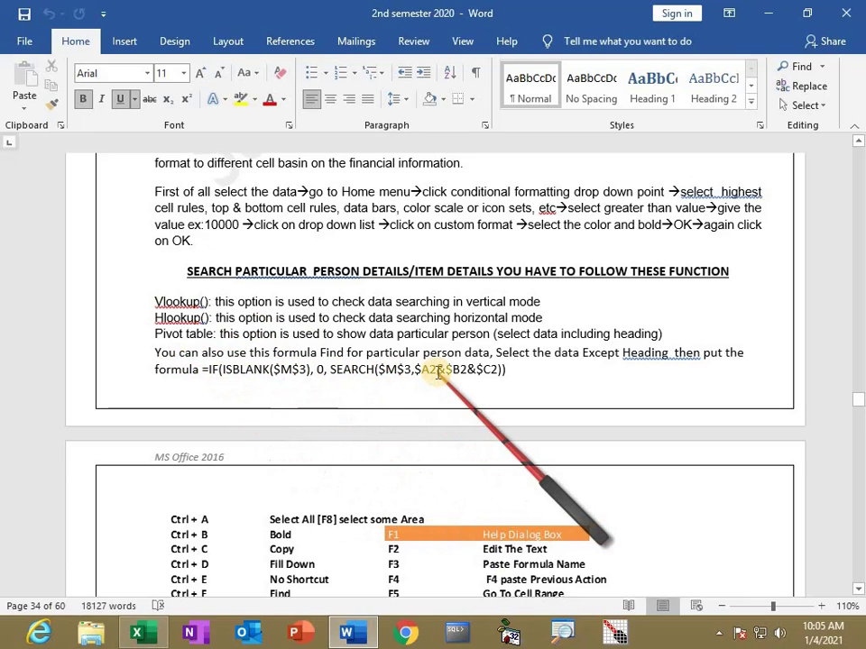
pyautogui.scroll(-2, 438, 378)
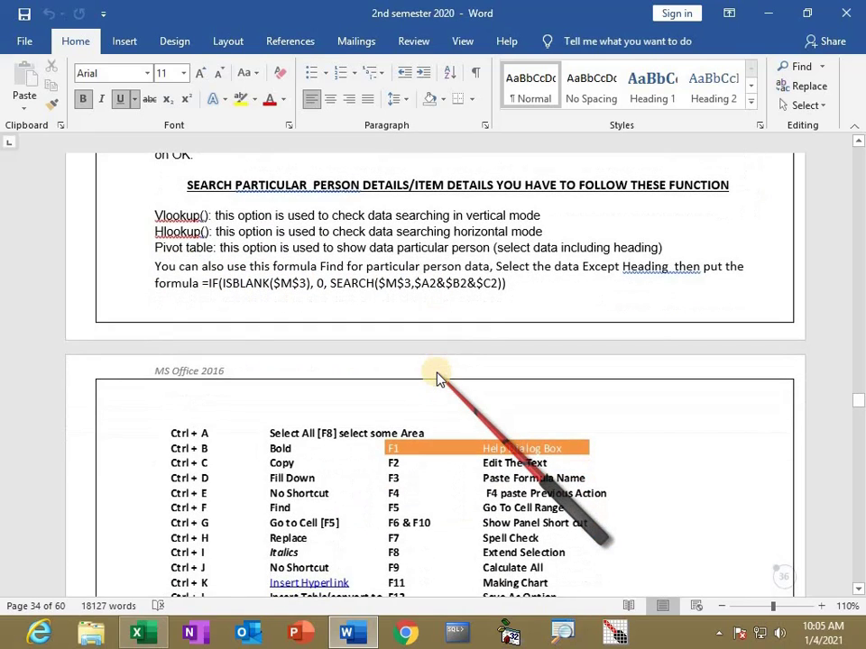